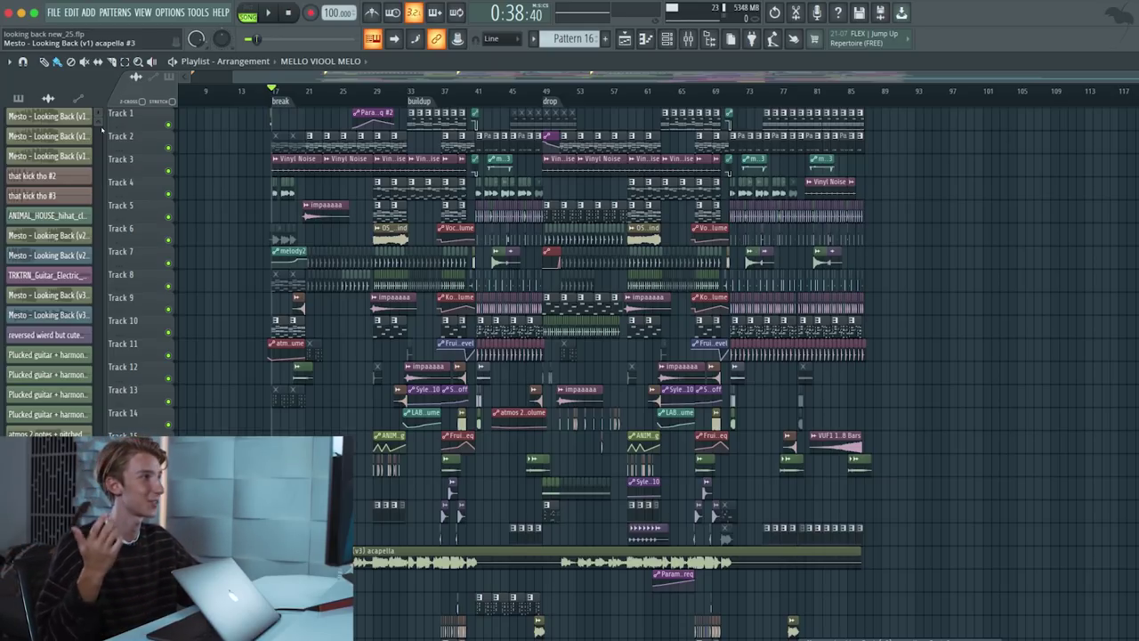
- Play the song from the break and lower the system volume while browsing the playlist
{"action": "key", "text": "space"}
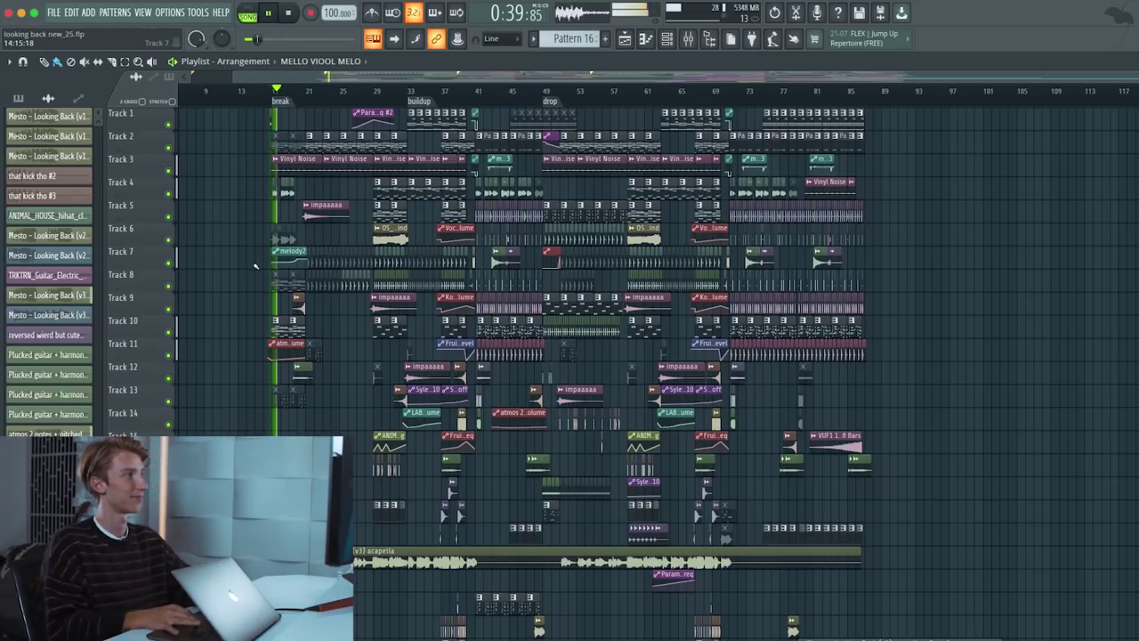
{"action": "scroll", "coordinate": [254, 265], "scroll_direction": "up", "scroll_amount": 5}
{"action": "key", "text": "XF86AudioLowerVolume"}
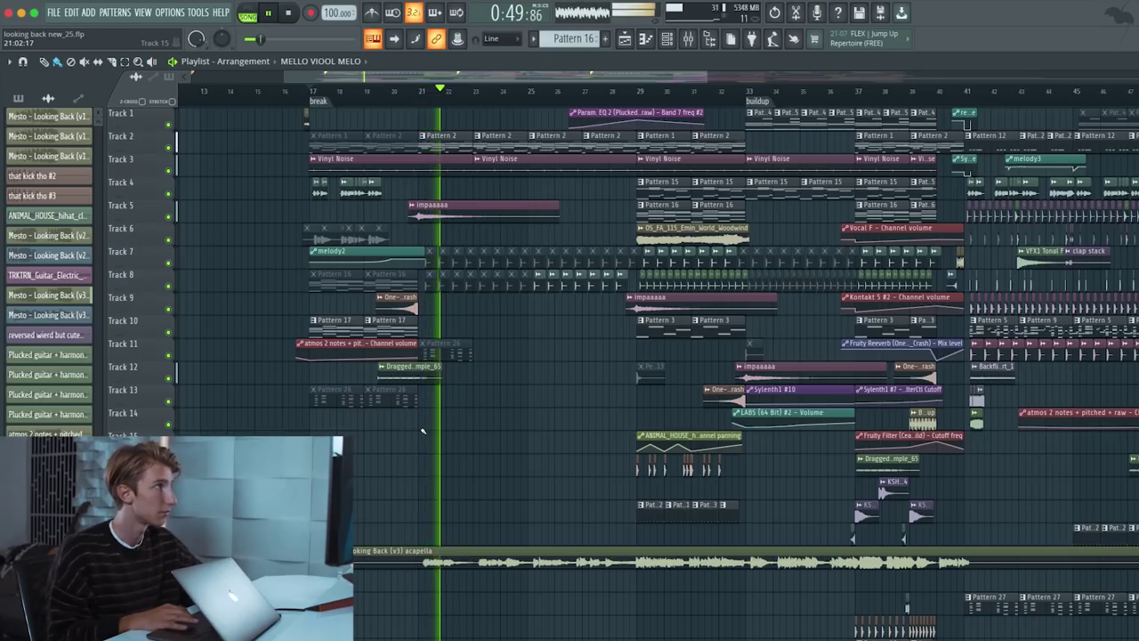
{"action": "scroll", "coordinate": [411, 471], "scroll_direction": "right", "scroll_amount": 2}
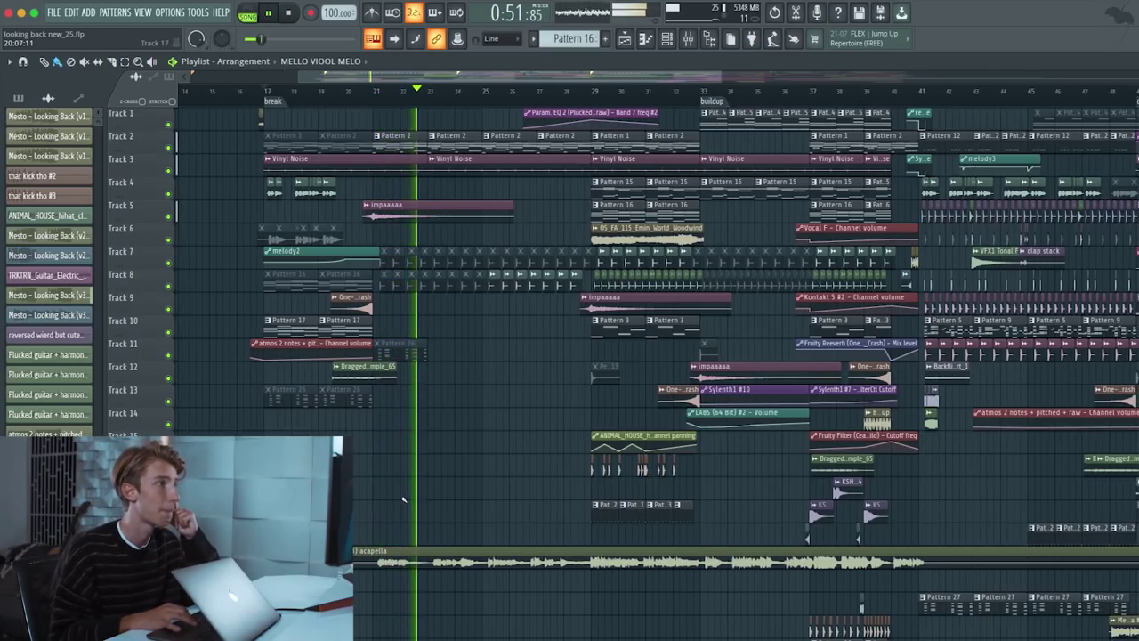
{"action": "scroll", "coordinate": [403, 499], "scroll_direction": "down", "scroll_amount": 5}
{"action": "scroll", "coordinate": [404, 499], "scroll_direction": "down", "scroll_amount": 2}
{"action": "scroll", "coordinate": [403, 499], "scroll_direction": "down", "scroll_amount": 3}
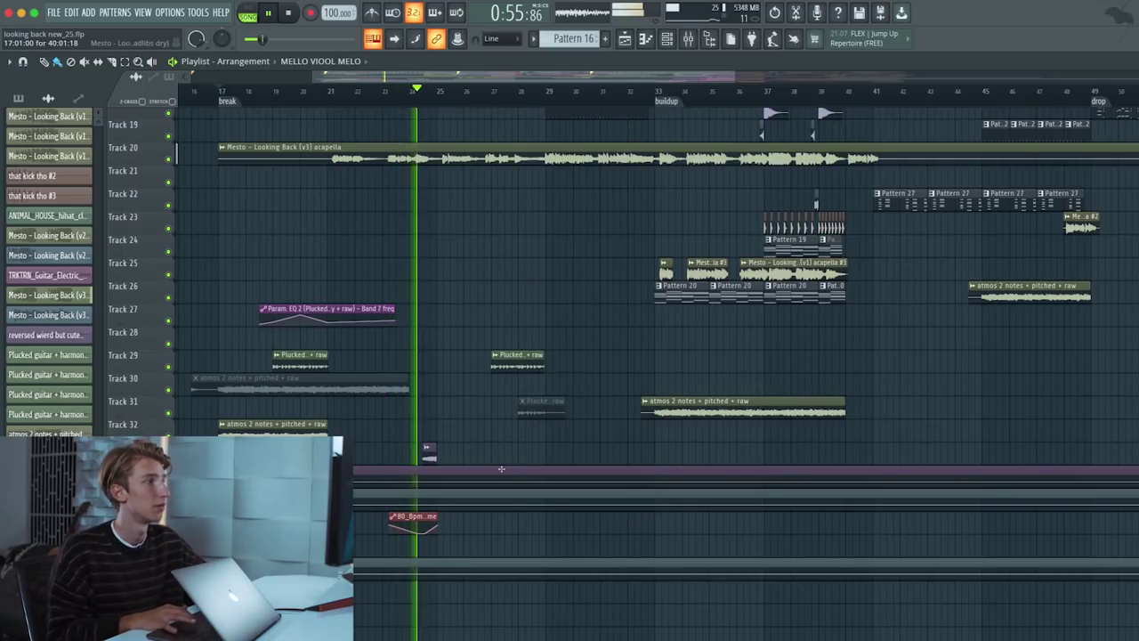
{"action": "scroll", "coordinate": [501, 468], "scroll_direction": "right", "scroll_amount": 2}
{"action": "scroll", "coordinate": [501, 468], "scroll_direction": "down", "scroll_amount": 1}
{"action": "scroll", "coordinate": [501, 468], "scroll_direction": "up", "scroll_amount": 5}
{"action": "scroll", "coordinate": [501, 468], "scroll_direction": "up", "scroll_amount": 2}
{"action": "scroll", "coordinate": [501, 468], "scroll_direction": "up", "scroll_amount": 4}
{"action": "scroll", "coordinate": [501, 468], "scroll_direction": "up", "scroll_amount": 1}
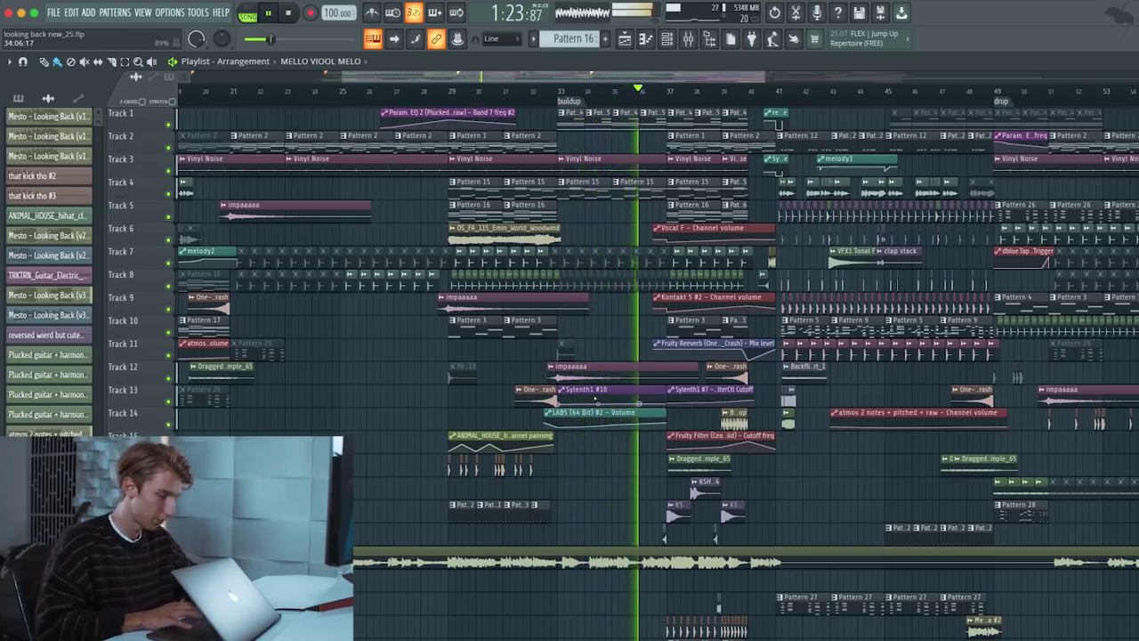
- Keep listening through the arrangement, then stop playback
{"action": "scroll", "coordinate": [543, 504], "scroll_direction": "down", "scroll_amount": 1}
{"action": "scroll", "coordinate": [542, 503], "scroll_direction": "down", "scroll_amount": 1}
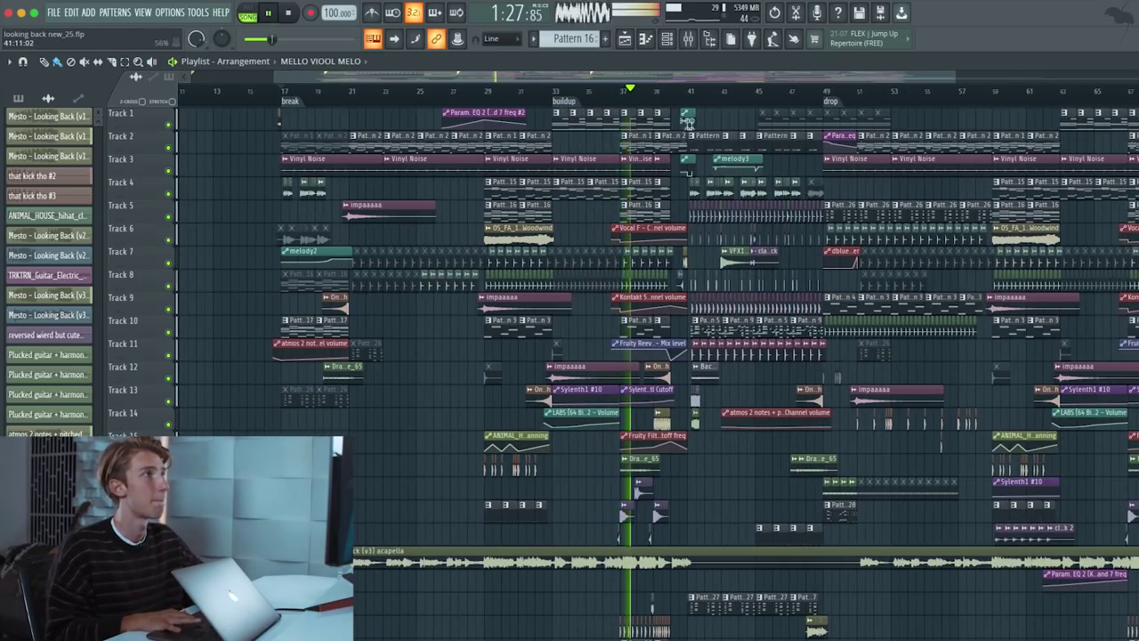
{"action": "scroll", "coordinate": [687, 121], "scroll_direction": "up", "scroll_amount": 2}
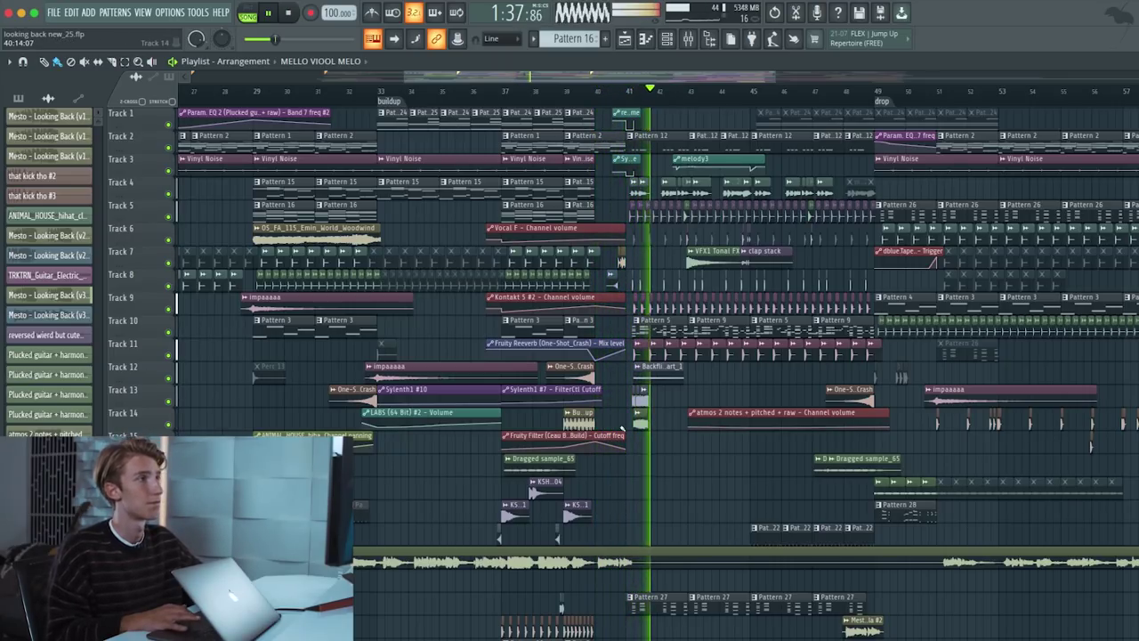
{"action": "scroll", "coordinate": [605, 472], "scroll_direction": "down", "scroll_amount": 2}
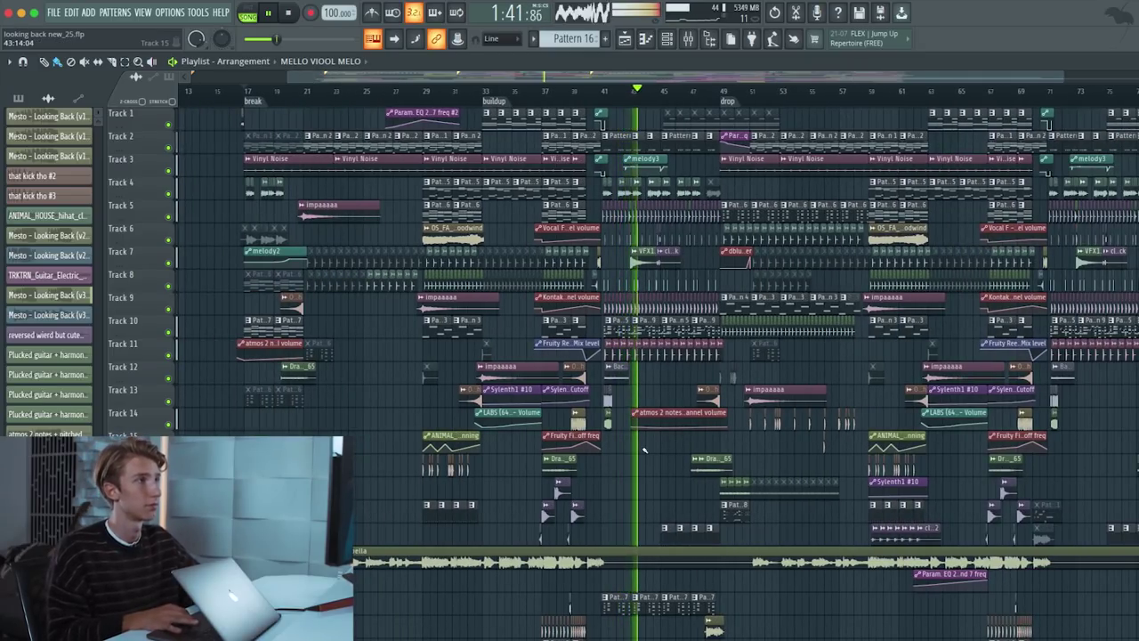
{"action": "scroll", "coordinate": [644, 450], "scroll_direction": "up", "scroll_amount": 1}
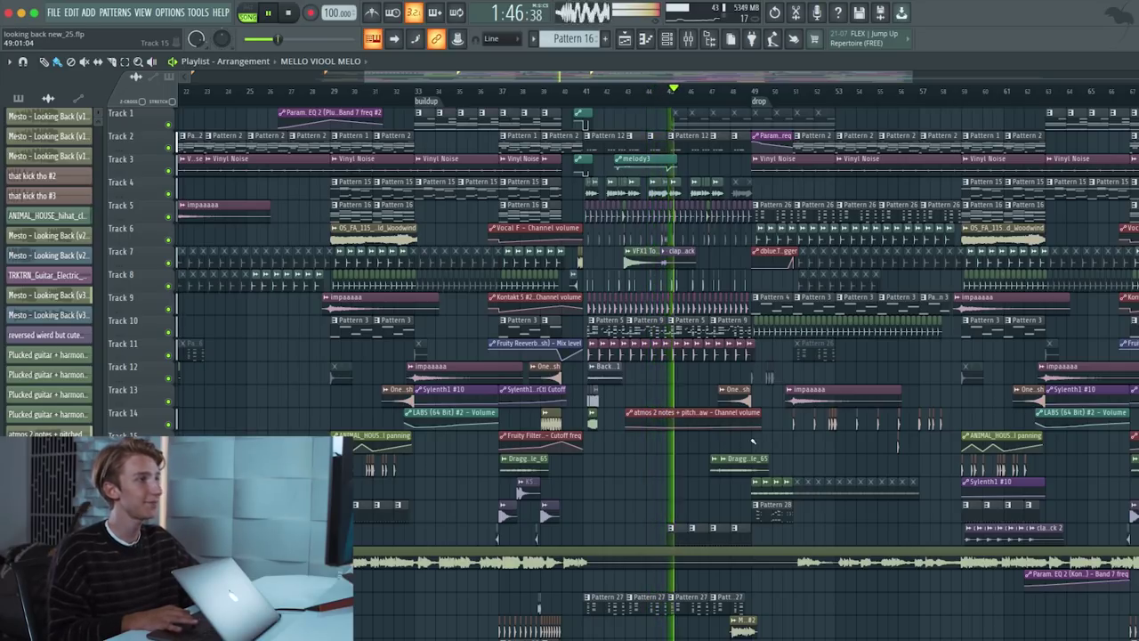
{"action": "key", "text": "space"}
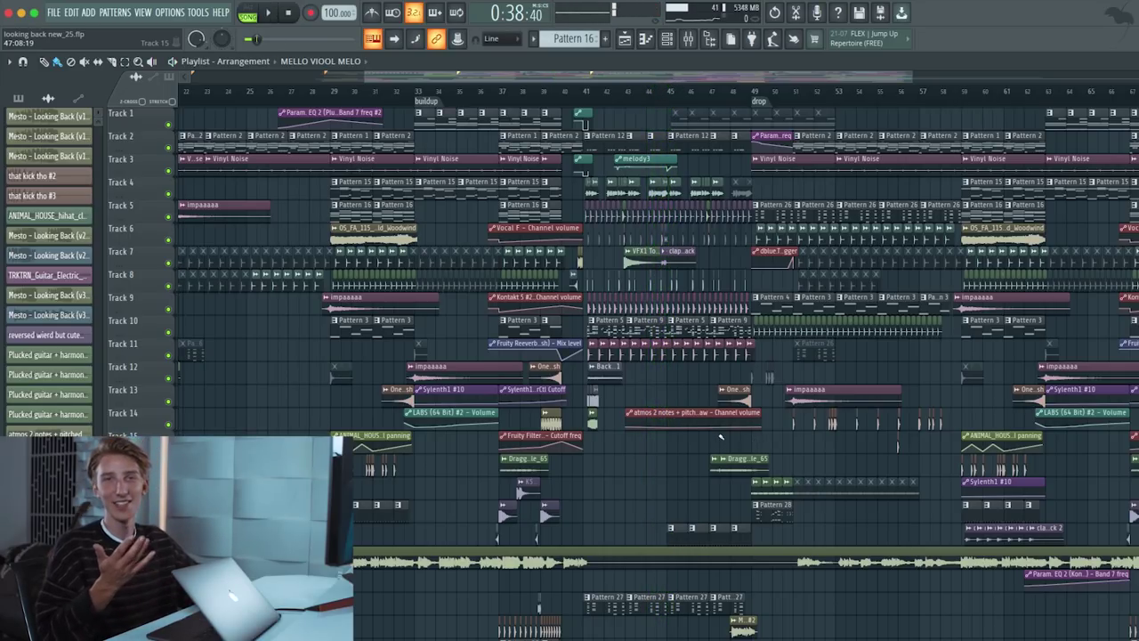
- Mark a time selection from bar 17 to bar 21 and deselect the clips
{"action": "scroll", "coordinate": [721, 436], "scroll_direction": "down", "scroll_amount": 3}
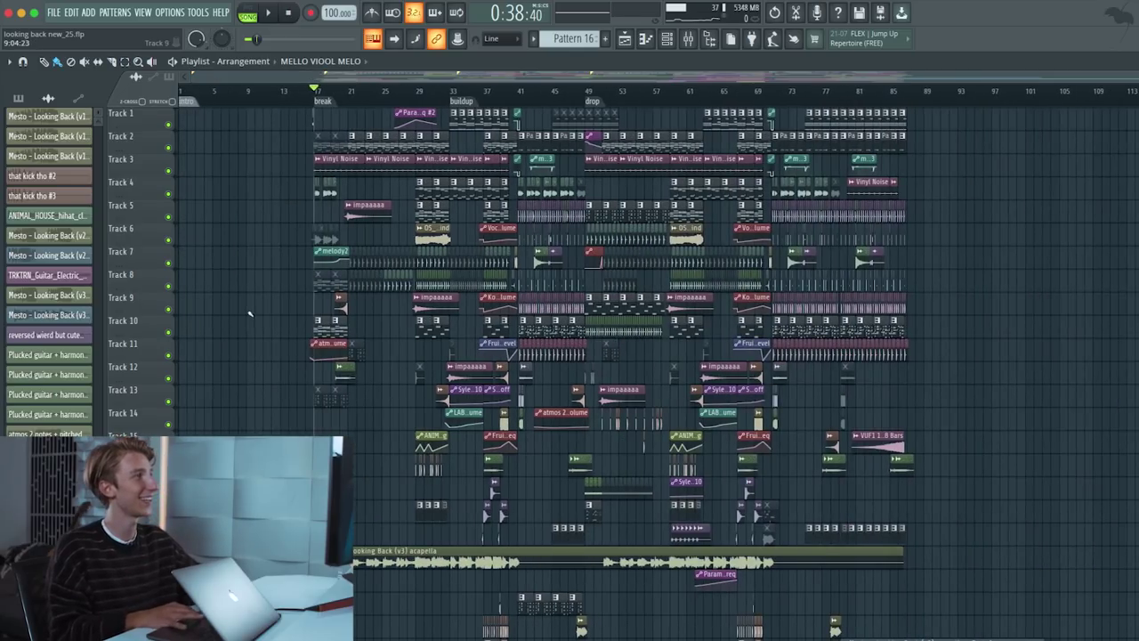
{"action": "scroll", "coordinate": [325, 161], "scroll_direction": "up", "scroll_amount": 5}
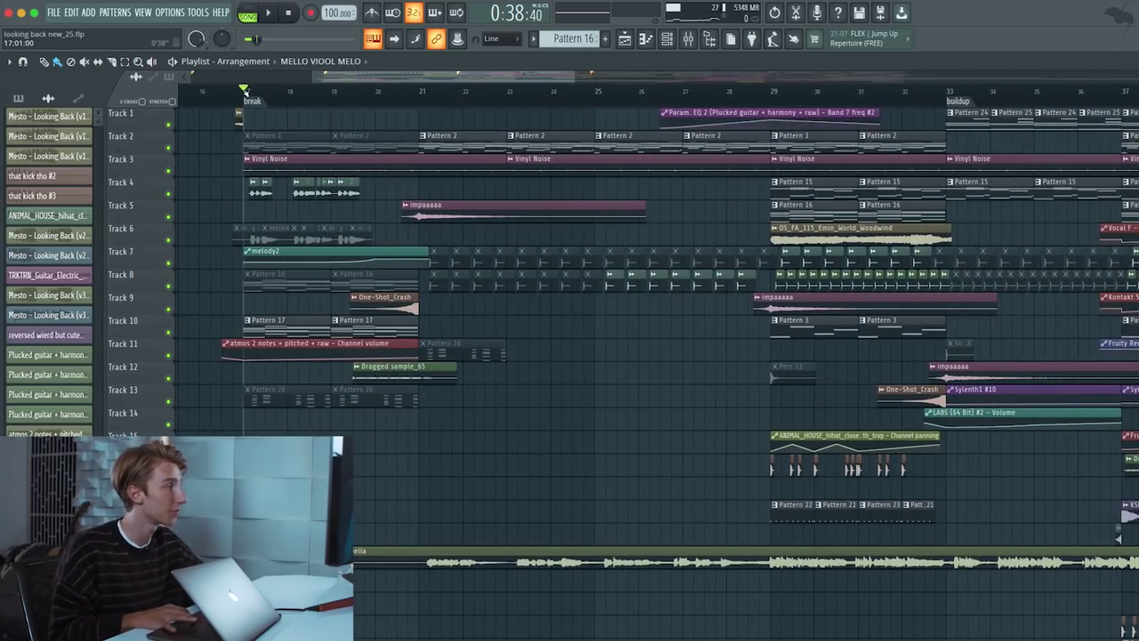
{"action": "scroll", "coordinate": [206, 178], "scroll_direction": "up", "scroll_amount": 3}
{"action": "left_click_drag", "start_coordinate": [287, 98], "coordinate": [816, 98]}
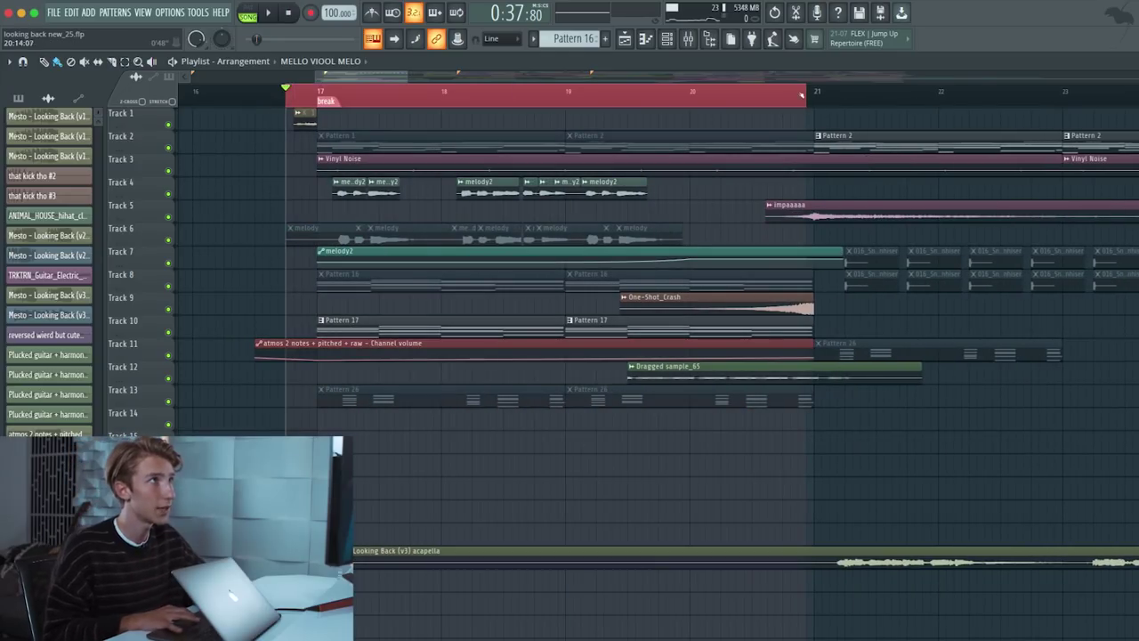
{"action": "scroll", "coordinate": [551, 136], "scroll_direction": "right", "scroll_amount": 1}
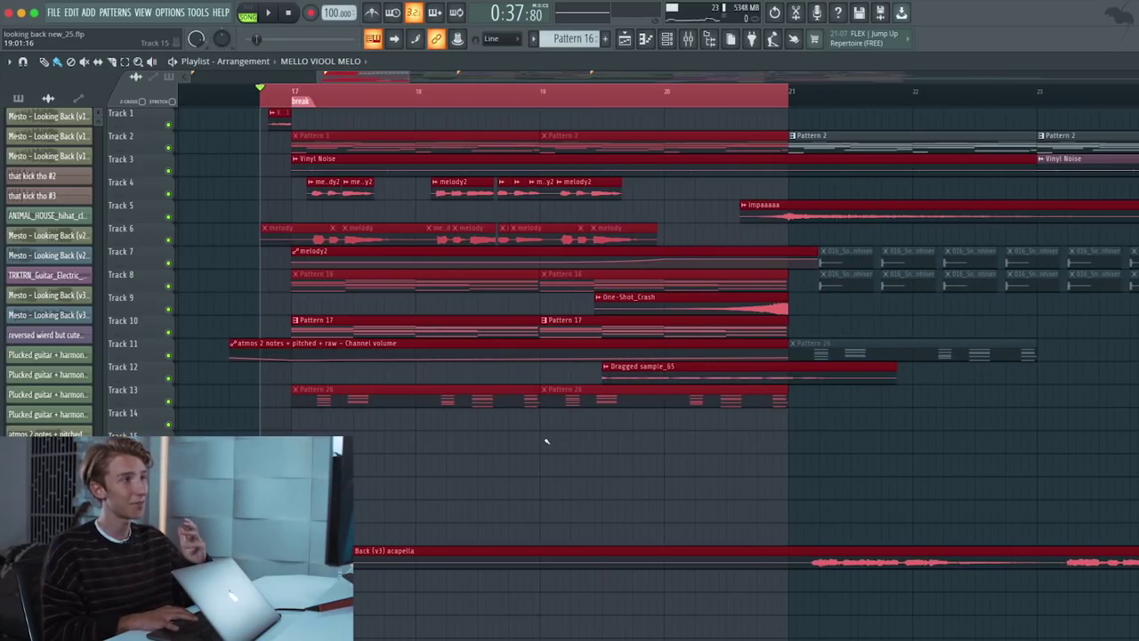
{"action": "left_click", "coordinate": [603, 473]}
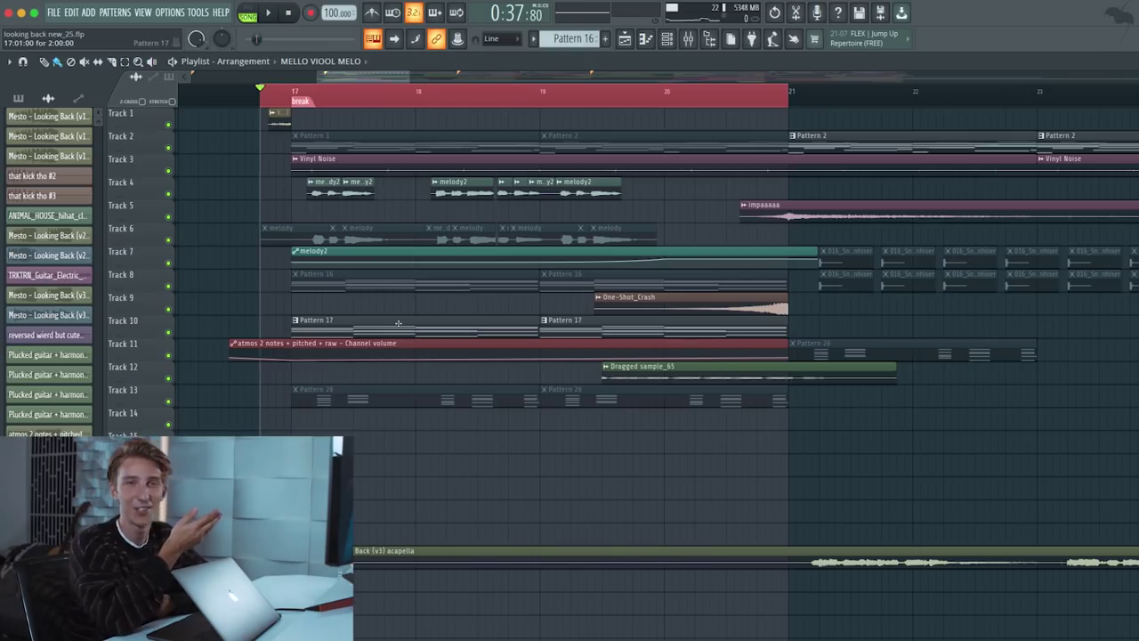
- Make Pattern 17 current and briefly check the Channel rack
{"action": "left_click", "coordinate": [383, 329]}
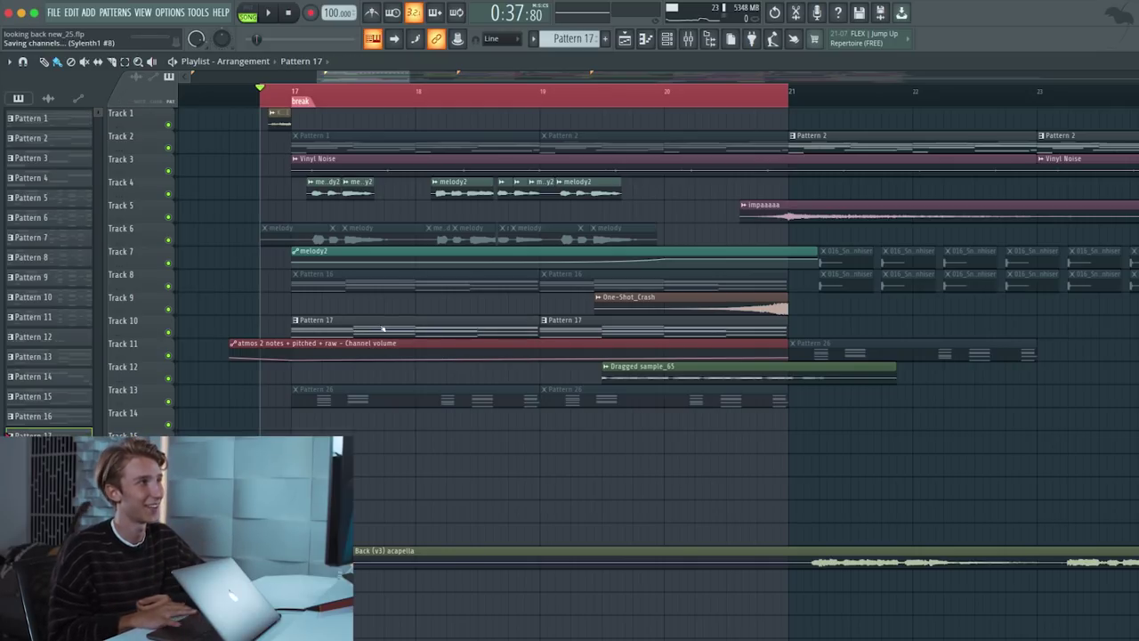
{"action": "left_click", "coordinate": [667, 40]}
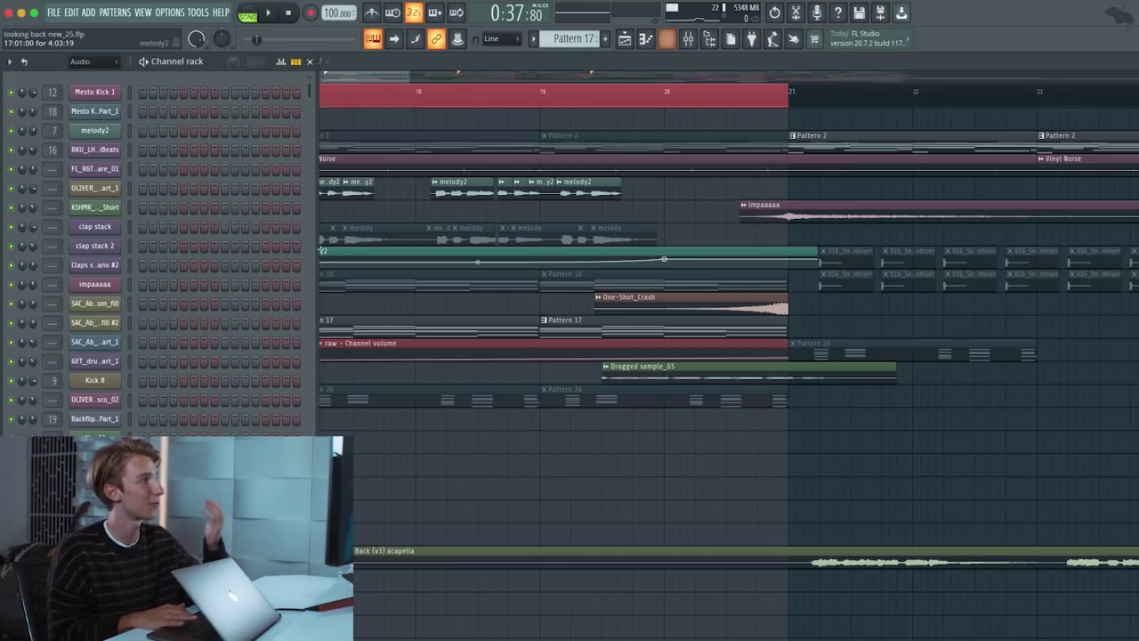
{"action": "scroll", "coordinate": [222, 293], "scroll_direction": "down", "scroll_amount": 1}
{"action": "left_click", "coordinate": [493, 329]}
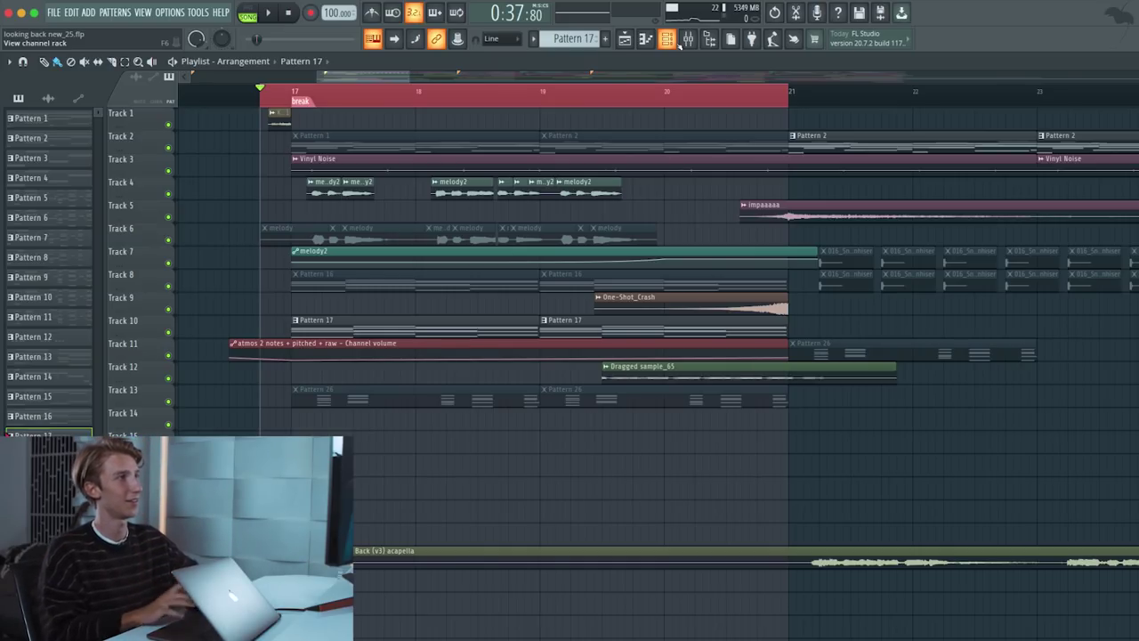
- Open Sylenth1 #8's chord notes in the piano roll and play the progression
{"action": "double_click", "coordinate": [341, 337]}
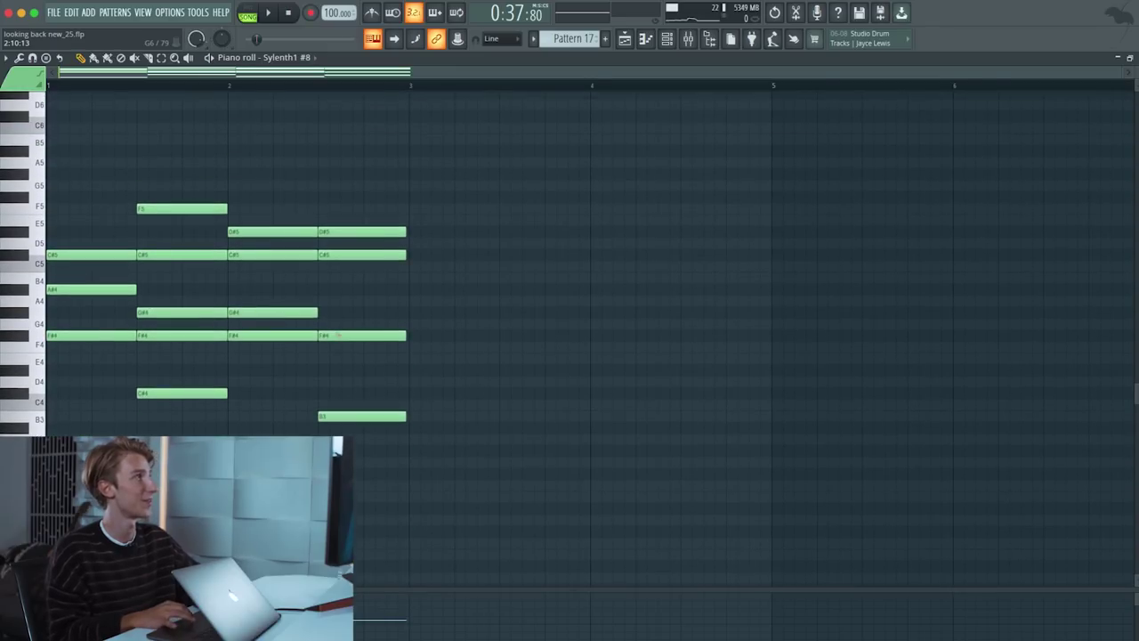
{"action": "key", "text": "space"}
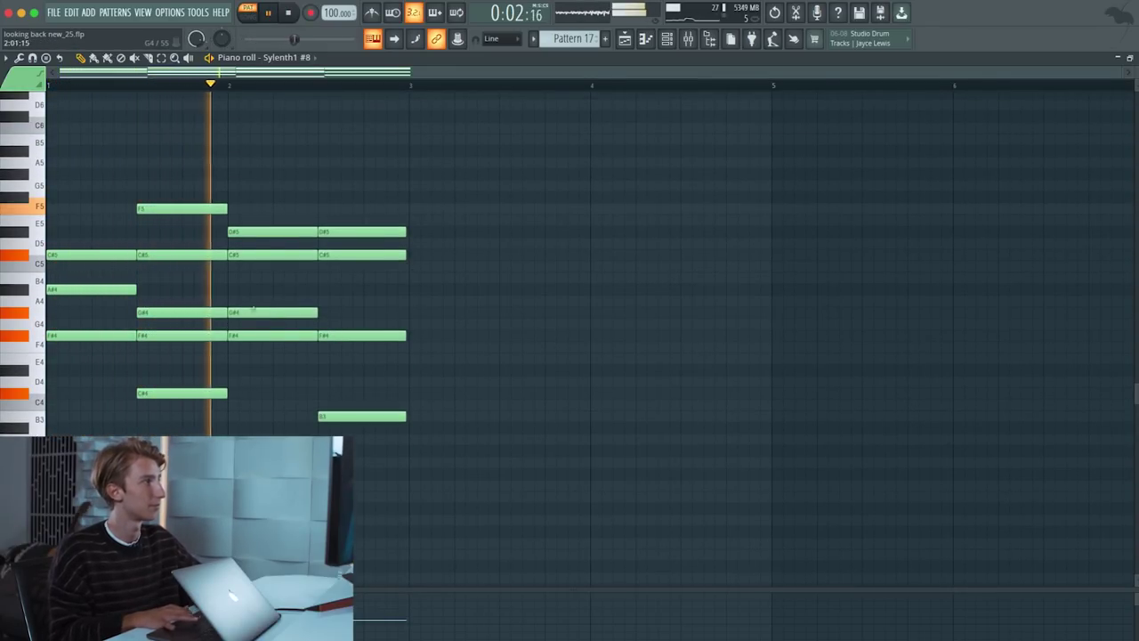
{"action": "key", "text": "F6"}
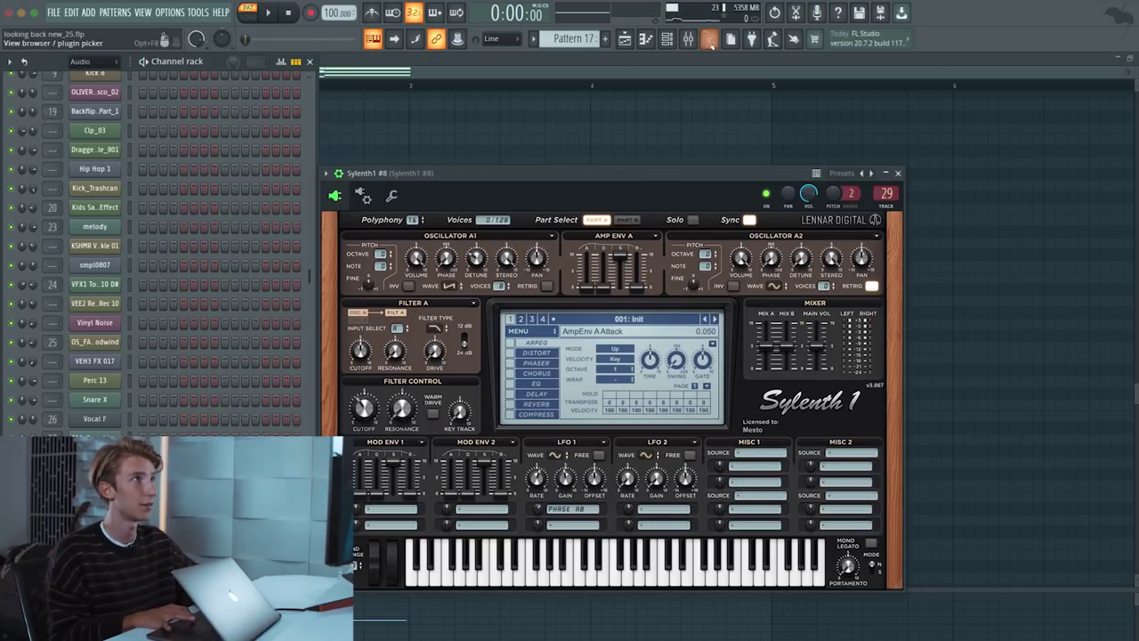
- Inspect RC-20 Retro Color on Sylenth1 #8's mixer track, then close RC-20 and Sylenth1
{"action": "key", "text": "F9"}
{"action": "key", "text": "space"}
{"action": "left_click", "coordinate": [1006, 290]}
{"action": "key", "text": "space"}
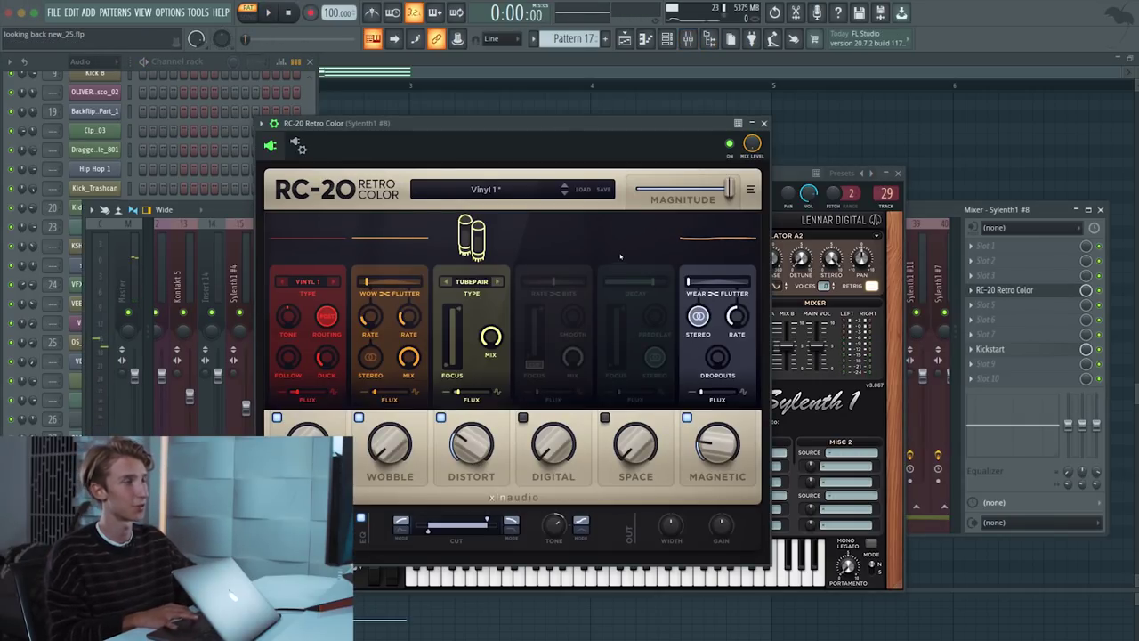
{"action": "left_click", "coordinate": [765, 124]}
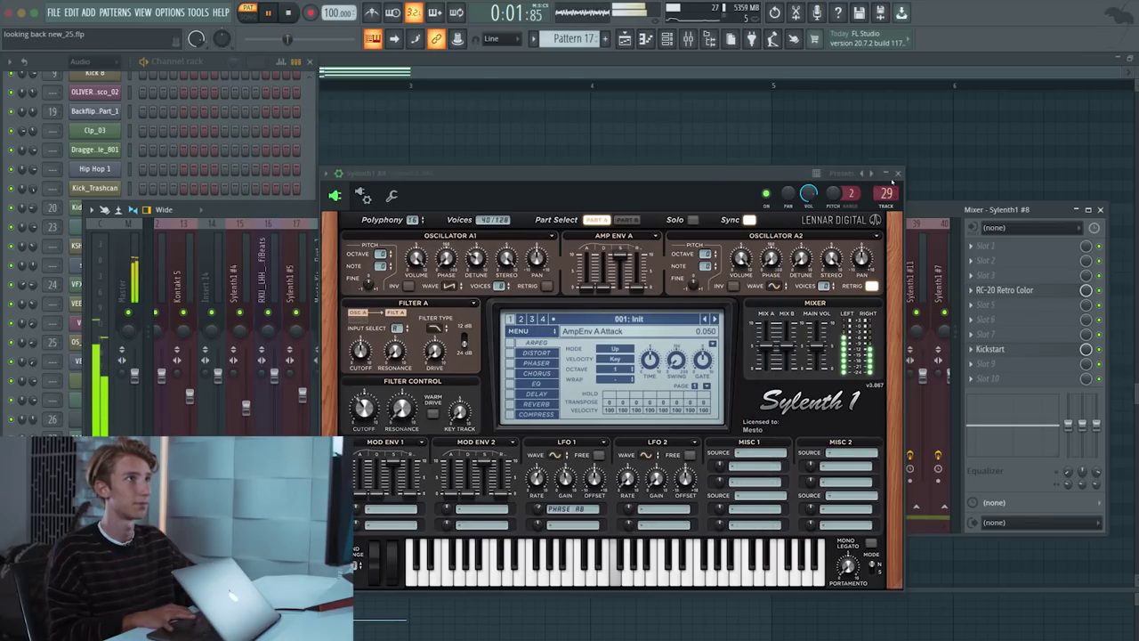
{"action": "left_click", "coordinate": [898, 174]}
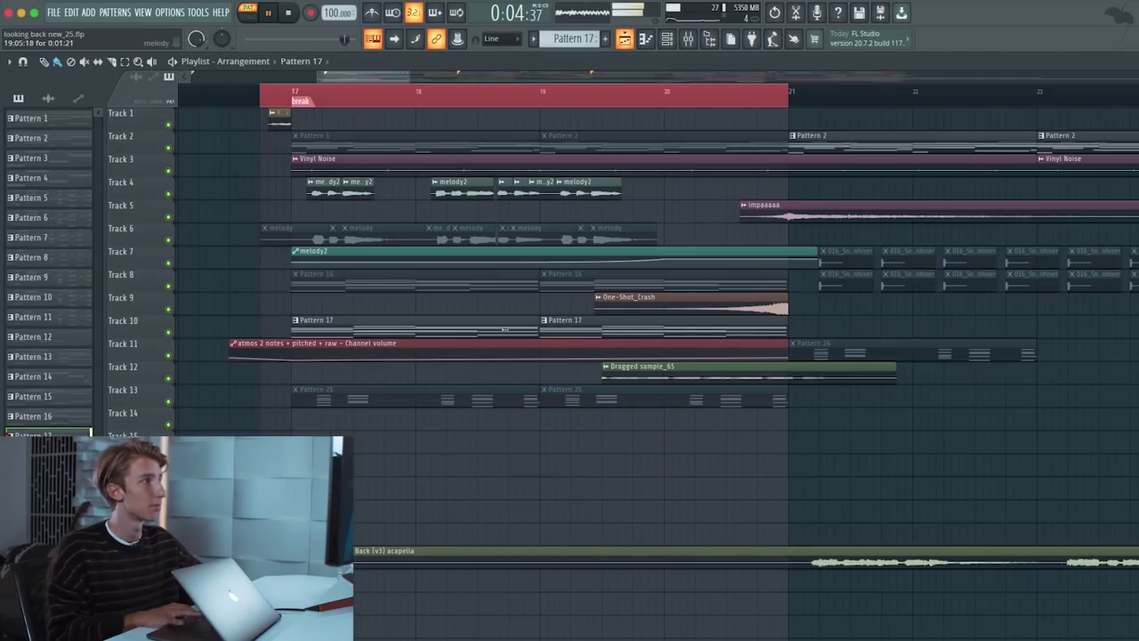
{"action": "key", "text": "space"}
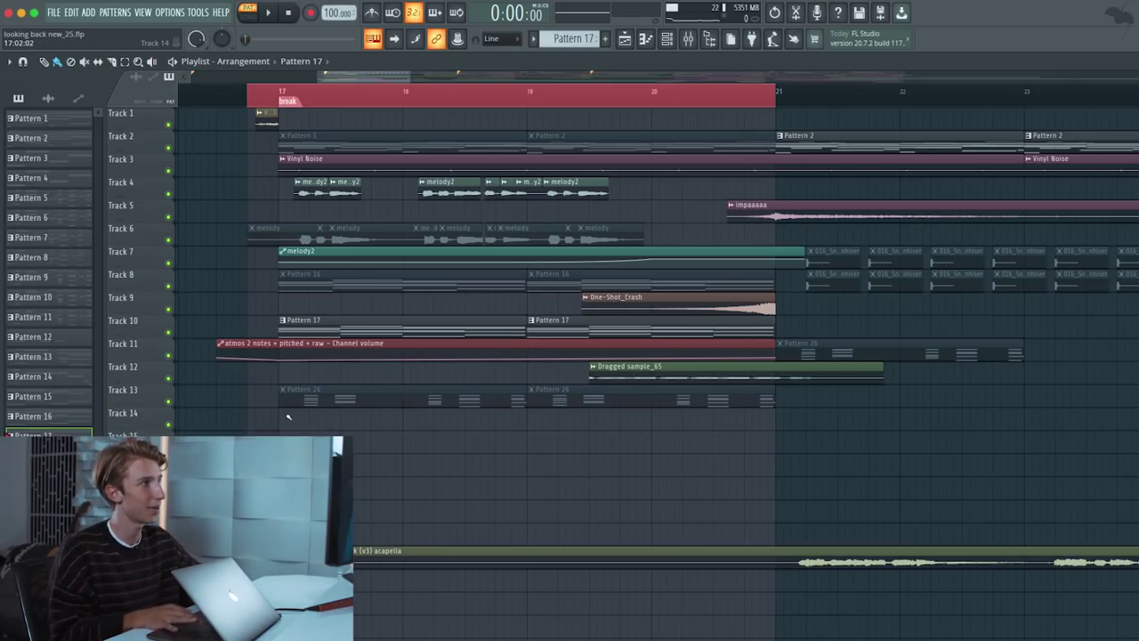
- Open Pattern 2 in the piano roll showing the LABS (64 Bit) piano notes
{"action": "scroll", "coordinate": [287, 416], "scroll_direction": "down", "scroll_amount": 3}
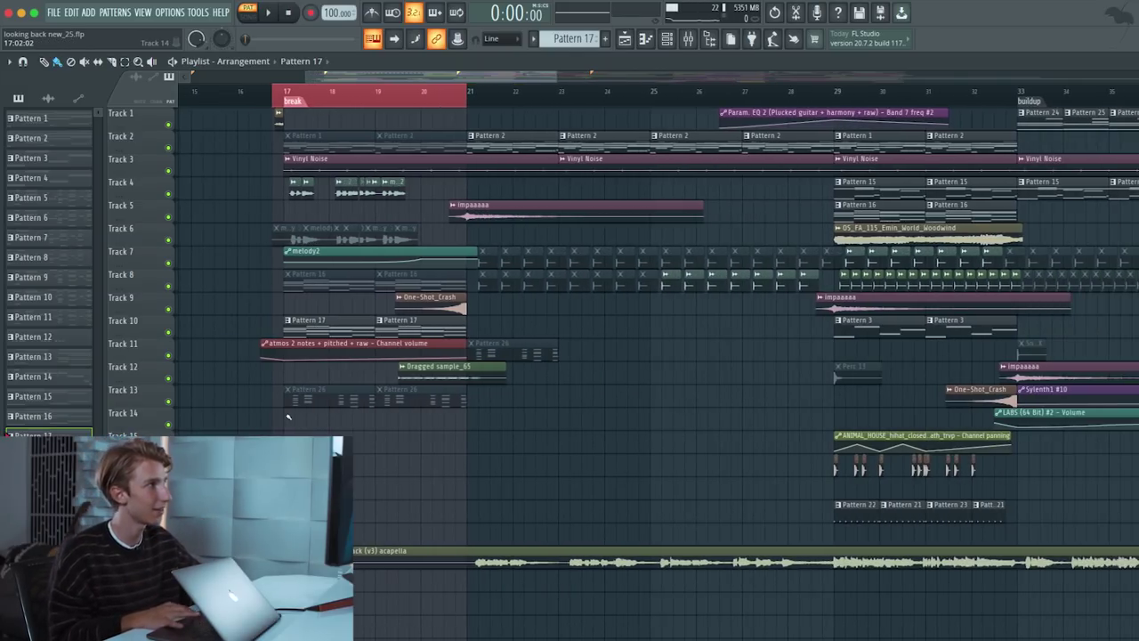
{"action": "double_click", "coordinate": [523, 149]}
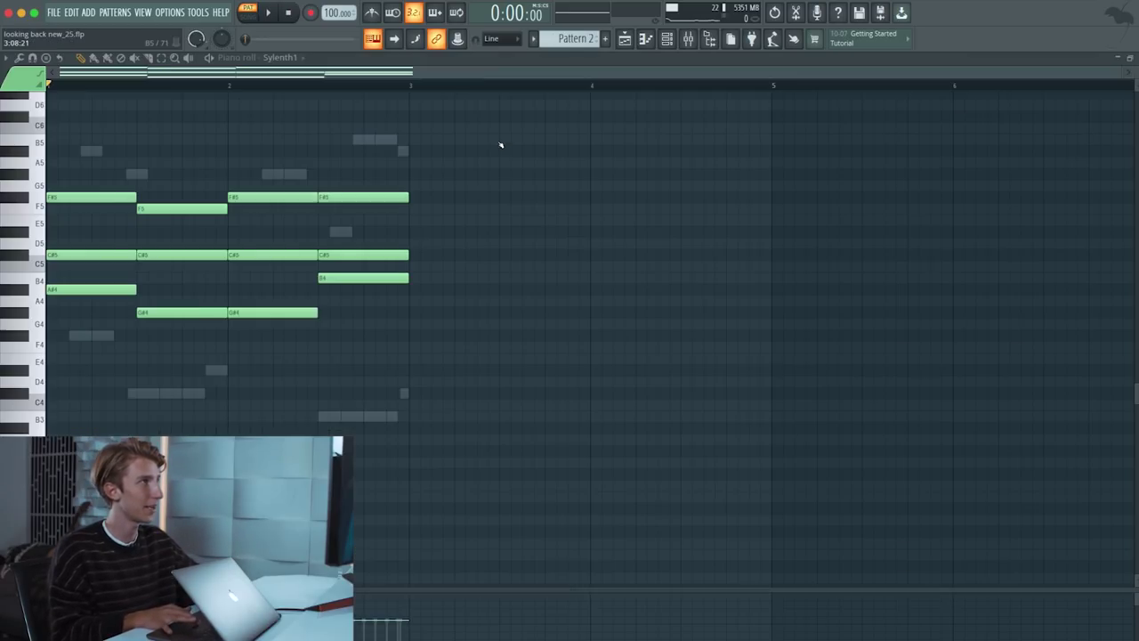
{"action": "left_click", "coordinate": [666, 38]}
{"action": "left_click", "coordinate": [187, 273]}
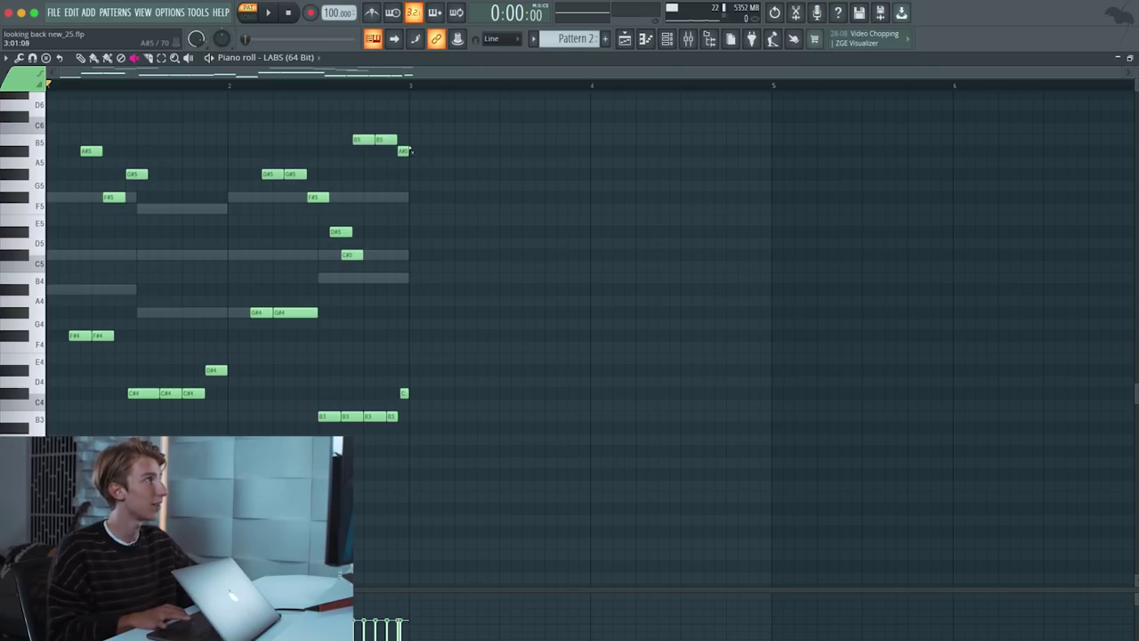
- Play the LABS piano part, then mute its upper melody notes
{"action": "key", "text": "space"}
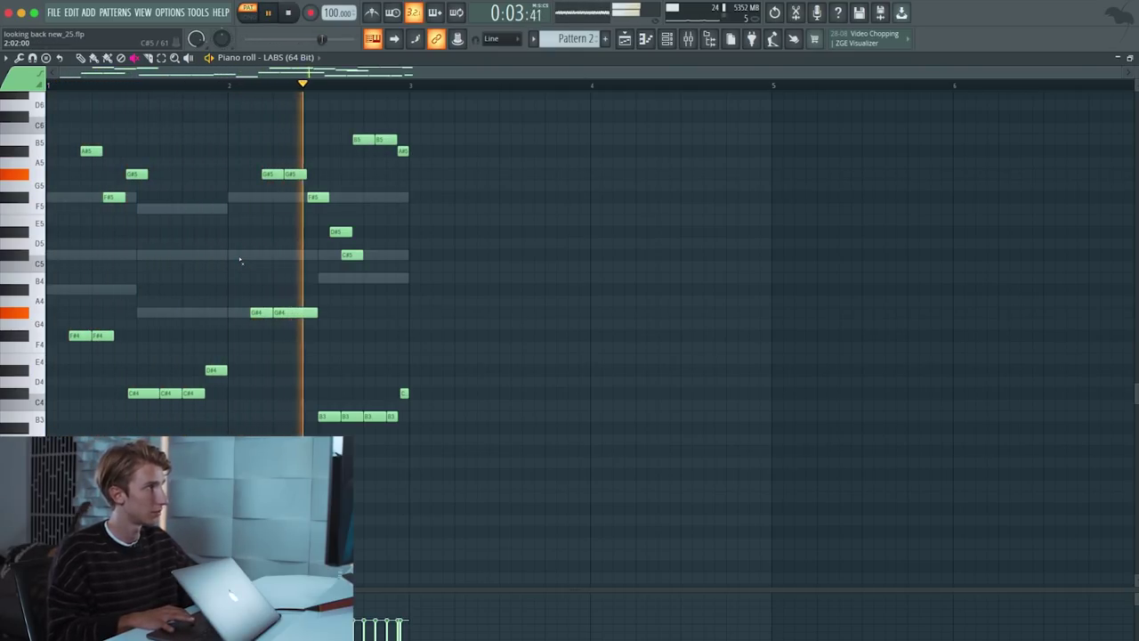
{"action": "key", "text": "space"}
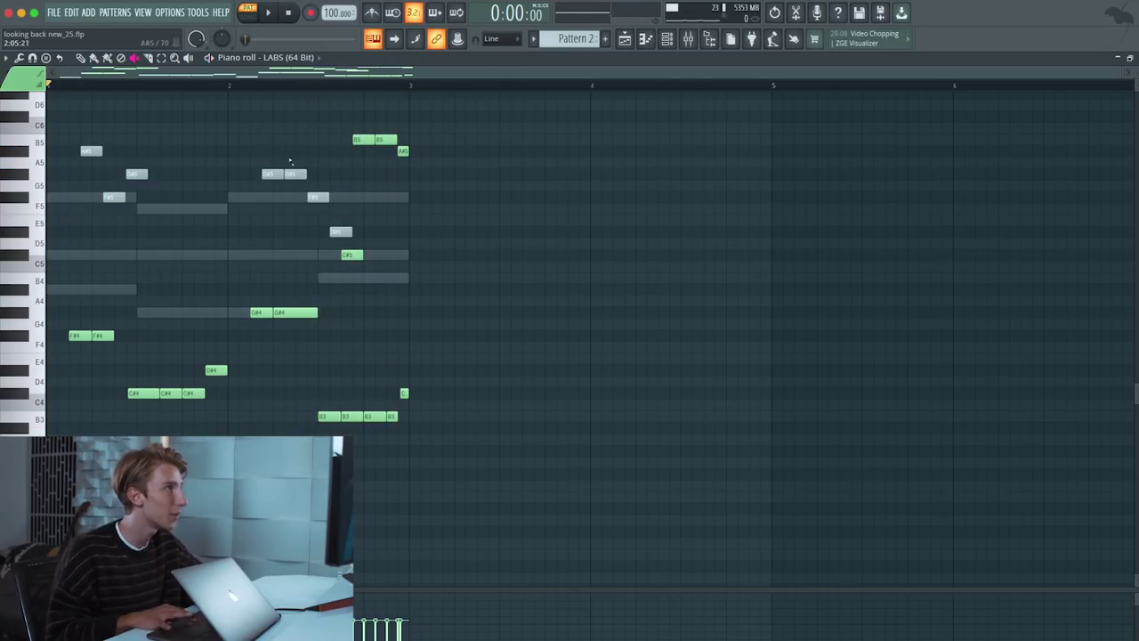
{"action": "left_click_drag", "start_coordinate": [347, 257], "coordinate": [409, 165]}
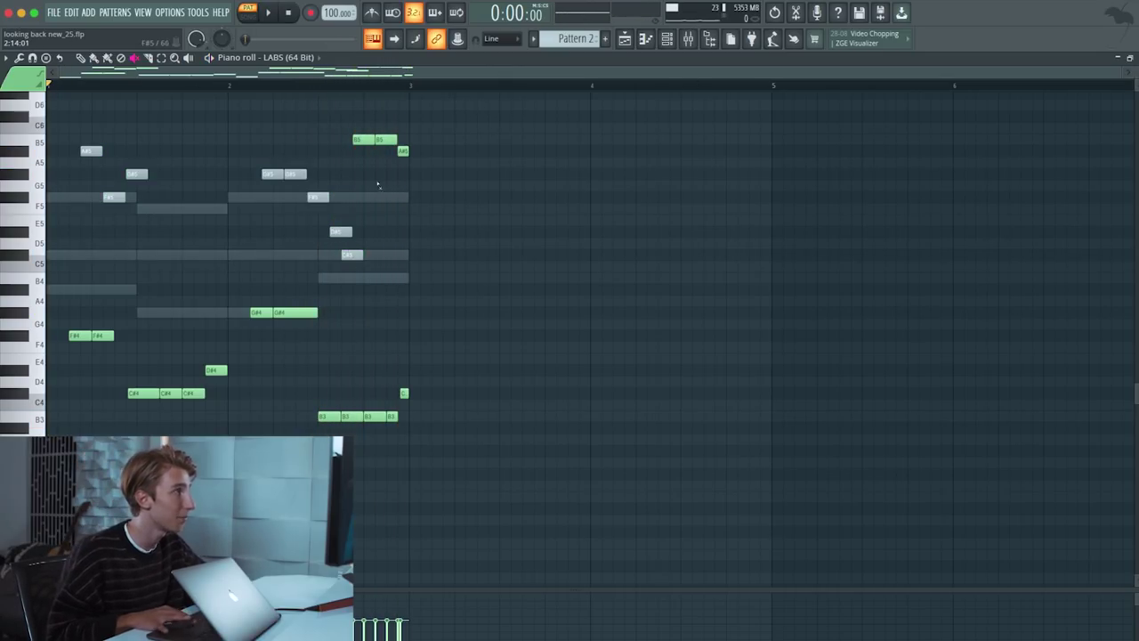
- Return to the playlist zoomed on bars 17–21
{"action": "left_click", "coordinate": [626, 44]}
{"action": "scroll", "coordinate": [317, 264], "scroll_direction": "up", "scroll_amount": 5}
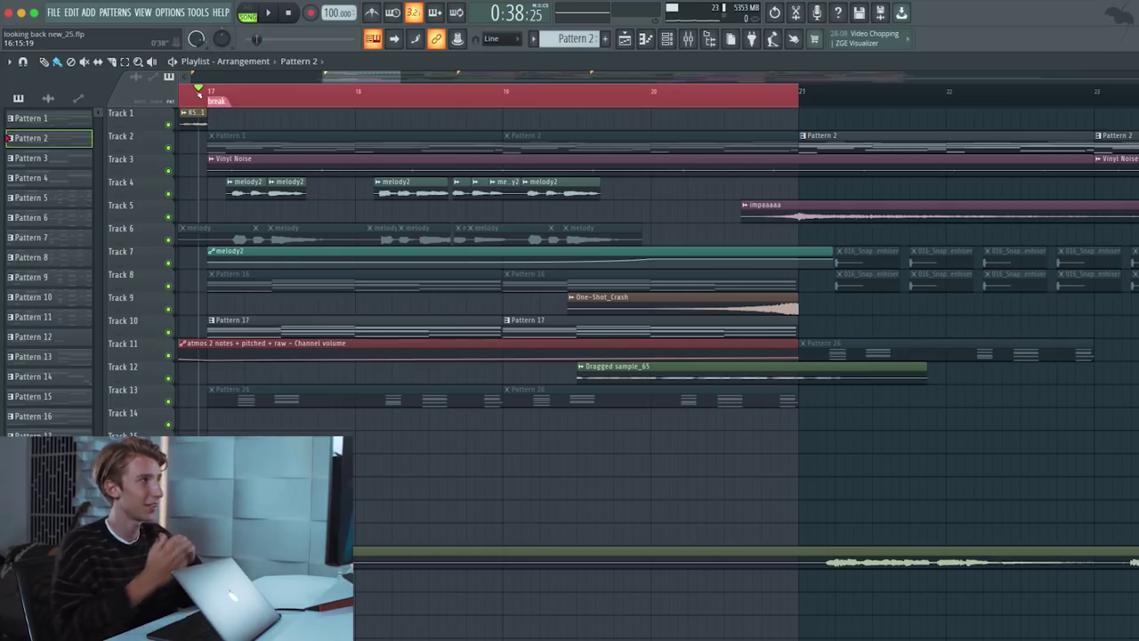
{"action": "scroll", "coordinate": [200, 173], "scroll_direction": "up", "scroll_amount": 4}
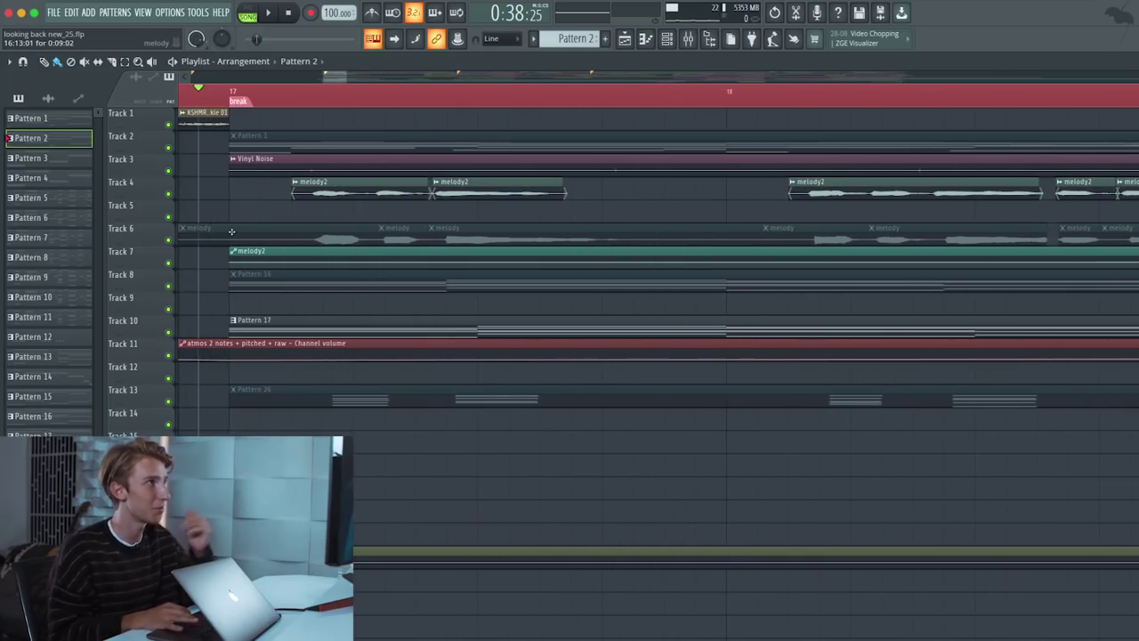
{"action": "scroll", "coordinate": [231, 231], "scroll_direction": "down", "scroll_amount": 3}
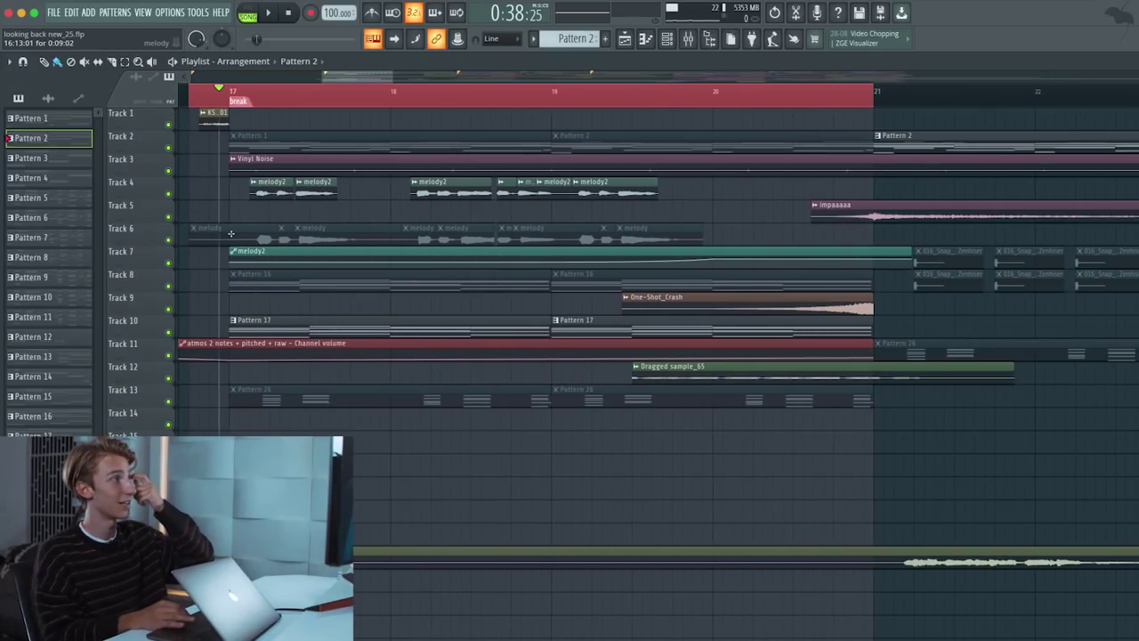
- Play the break through, stop it, and open the melody2 sample's channel settings
{"action": "key", "text": "space"}
{"action": "scroll", "coordinate": [360, 284], "scroll_direction": "down", "scroll_amount": 1}
{"action": "scroll", "coordinate": [360, 283], "scroll_direction": "down", "scroll_amount": 3}
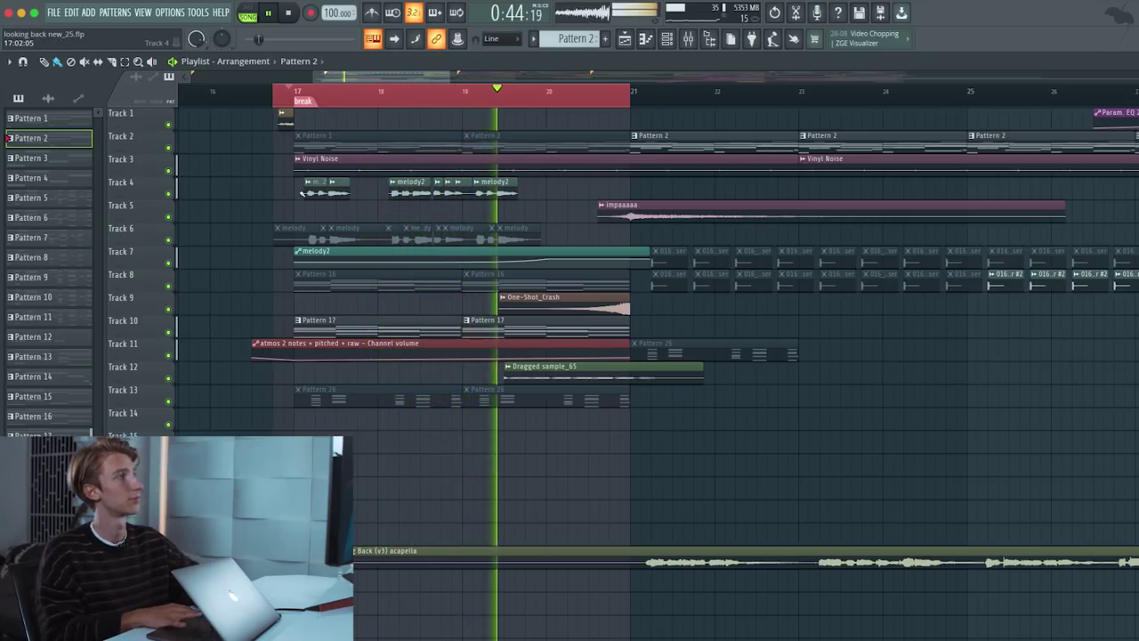
{"action": "key", "text": "space"}
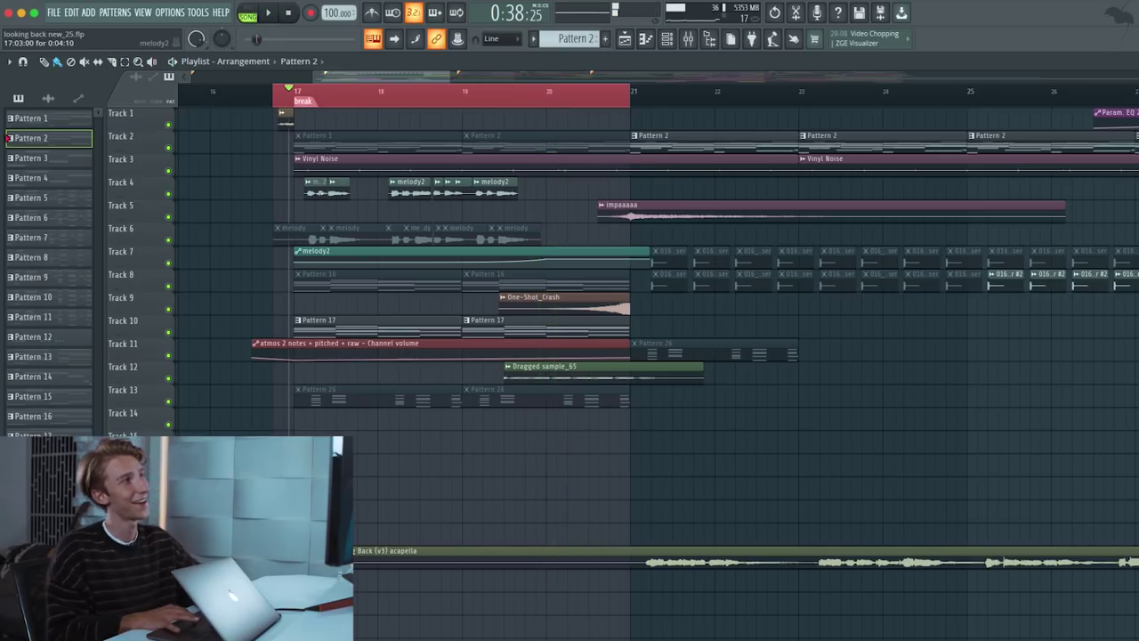
{"action": "double_click", "coordinate": [324, 191]}
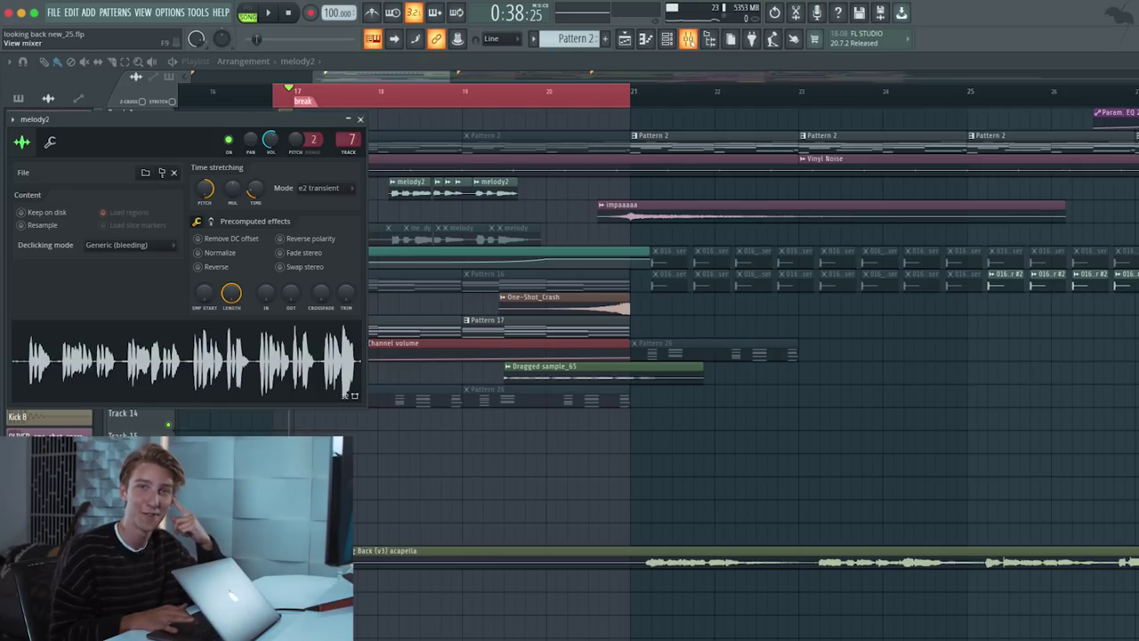
- Glance at the mixer, then reset melody2's time-stretch PITCH knob to default
{"action": "left_click", "coordinate": [667, 38]}
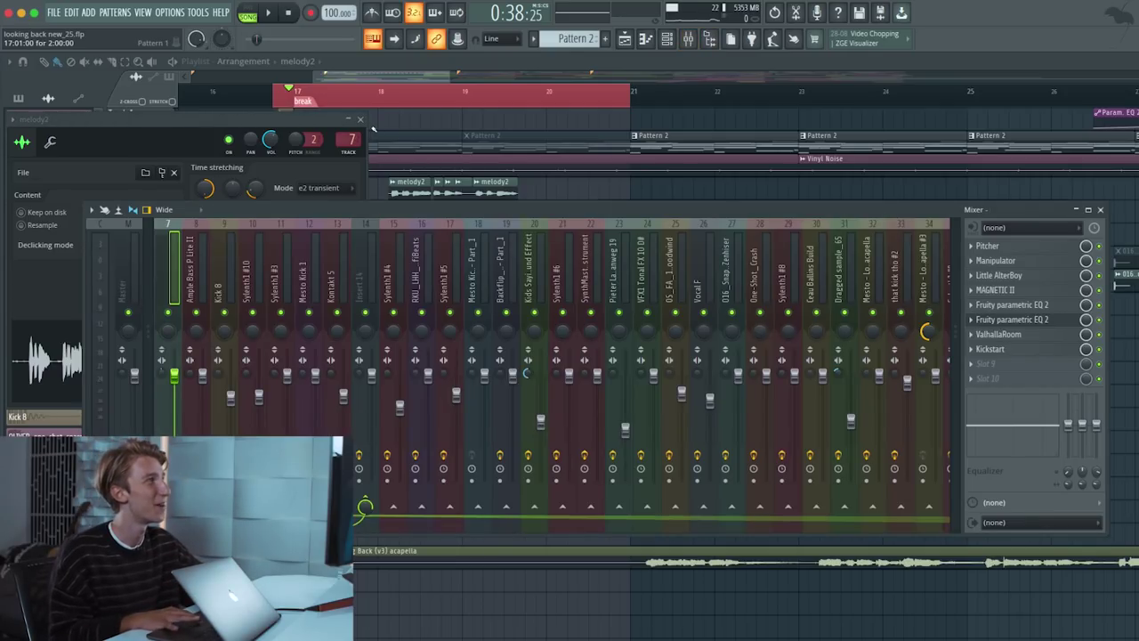
{"action": "left_click", "coordinate": [360, 119]}
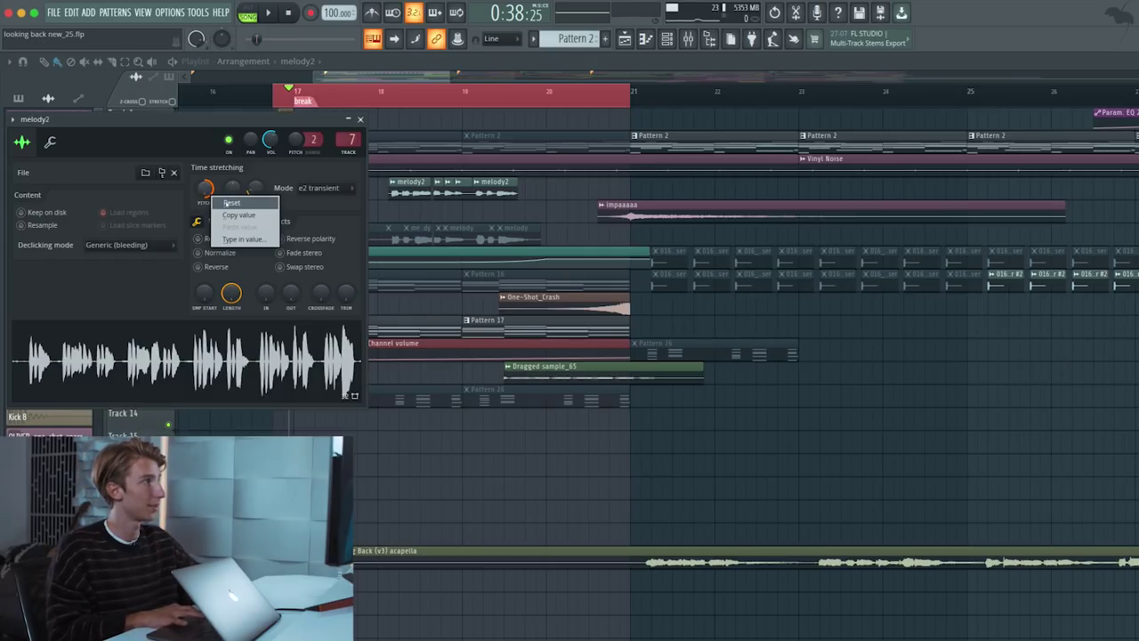
{"action": "left_click", "coordinate": [230, 202]}
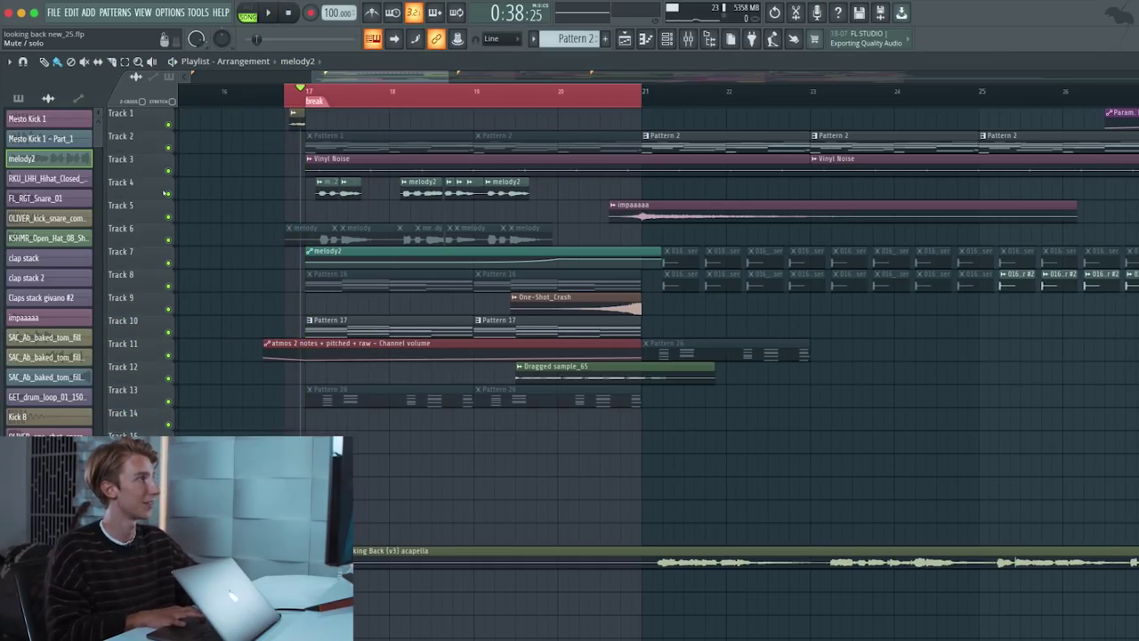
- Solo Track 4, play melody2 alone, then reopen its channel settings
{"action": "right_click", "coordinate": [169, 194]}
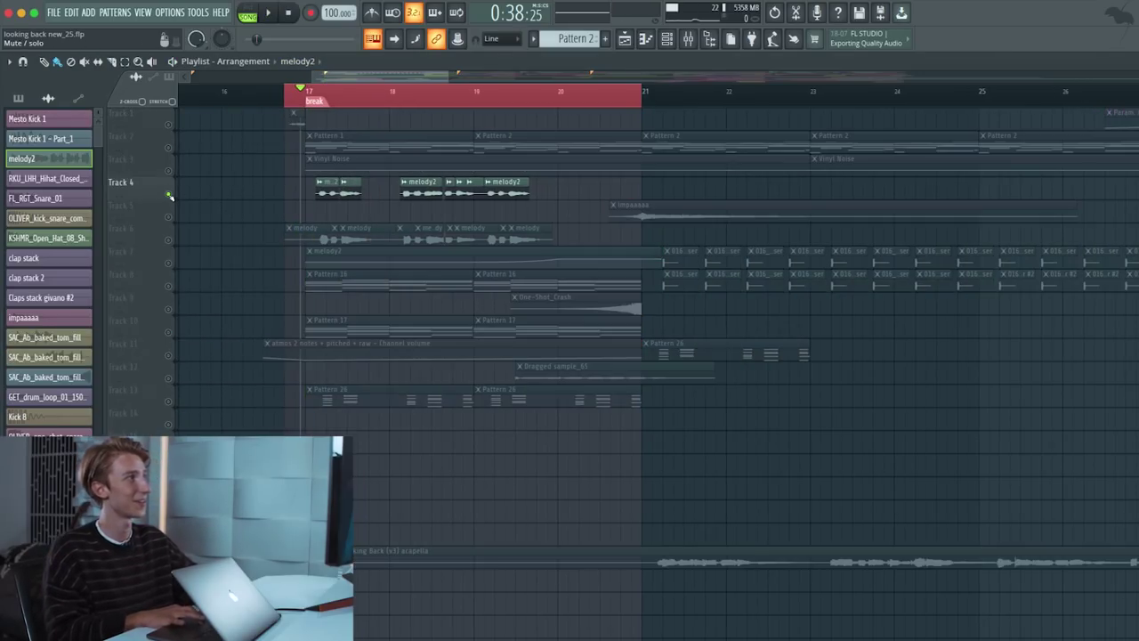
{"action": "key", "text": "space"}
{"action": "key", "text": "space"}
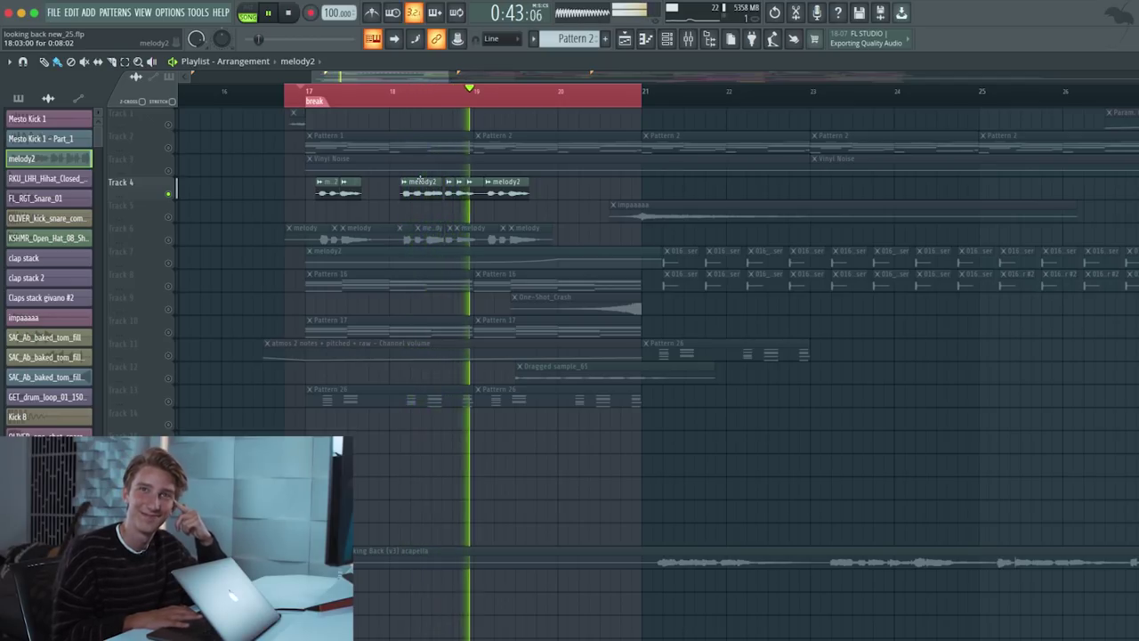
{"action": "key", "text": "space"}
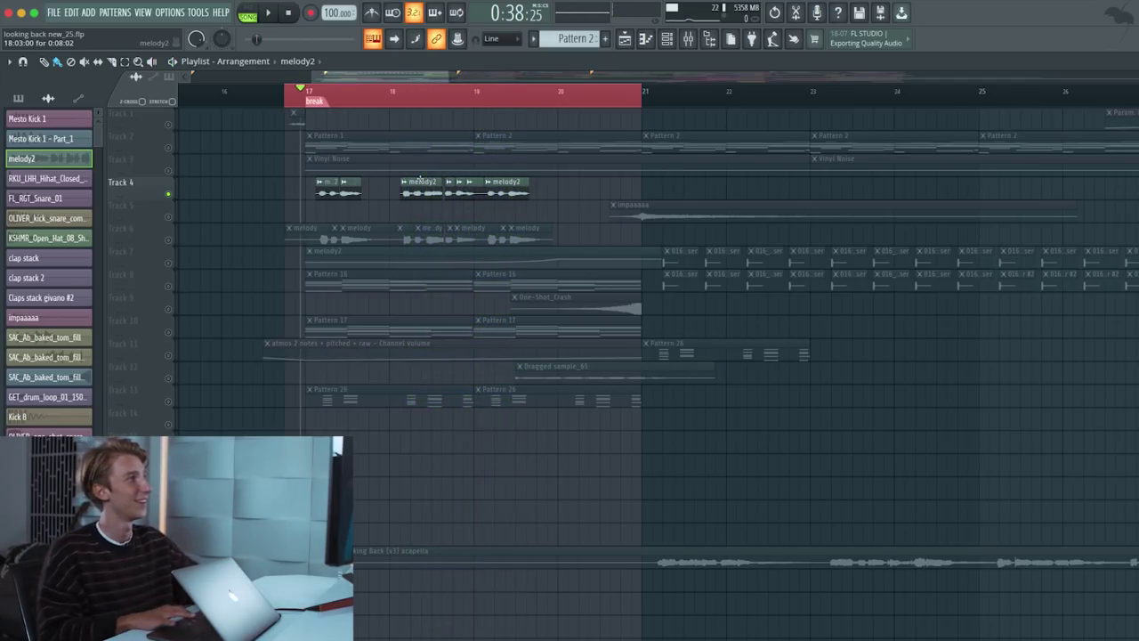
{"action": "double_click", "coordinate": [330, 191]}
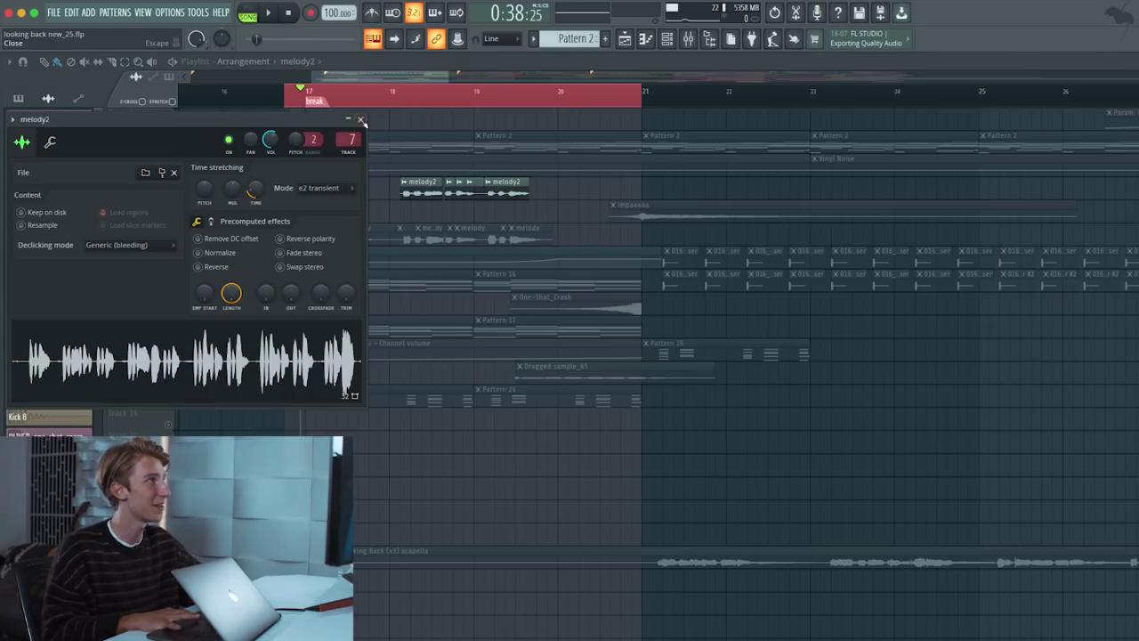
- Lower melody2's time-stretch PITCH knob in its channel settings
{"action": "left_click", "coordinate": [360, 120]}
{"action": "double_click", "coordinate": [330, 189]}
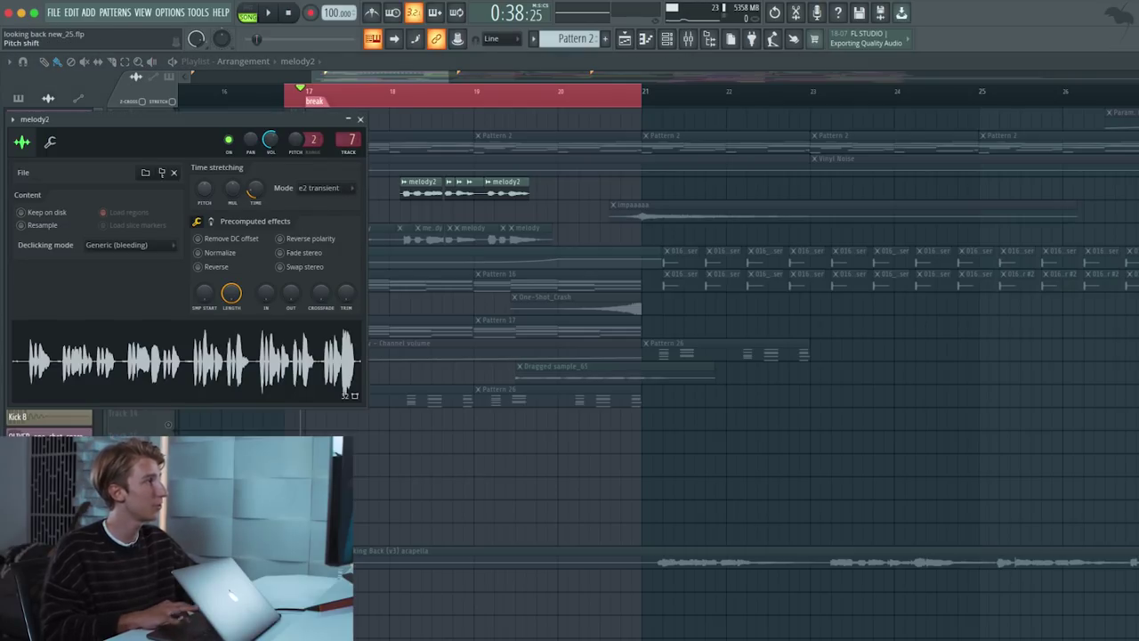
{"action": "left_click_drag", "start_coordinate": [204, 189], "coordinate": [218, 210]}
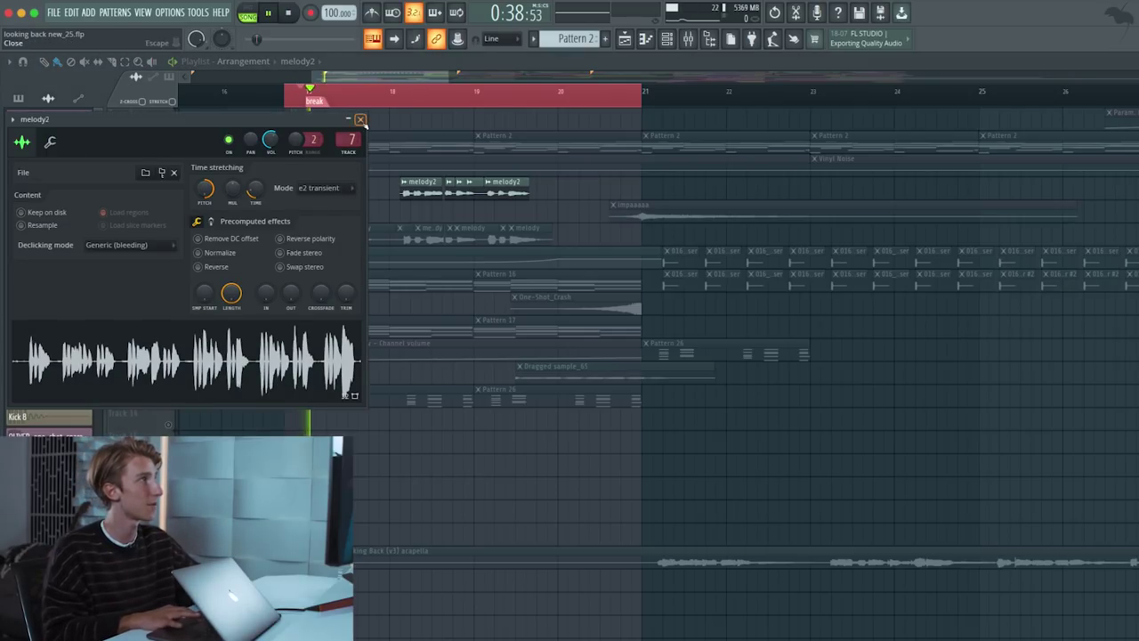
{"action": "left_click", "coordinate": [360, 119]}
{"action": "double_click", "coordinate": [330, 189]}
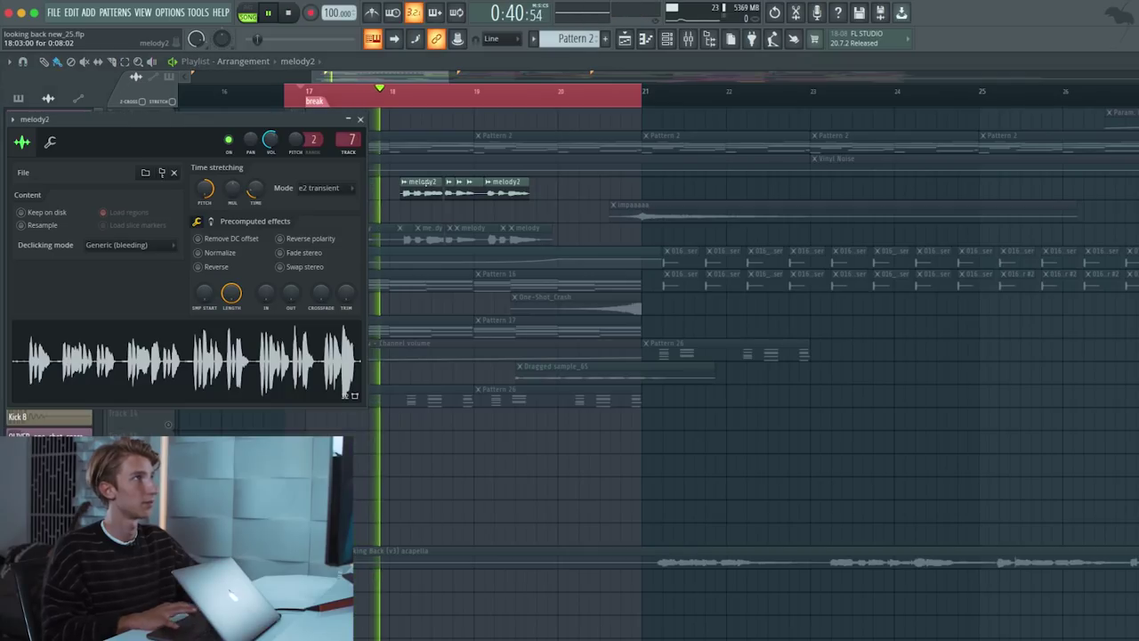
- Show the mixer, play the break, and open melody2's Manipulator effect
{"action": "key", "text": "F9"}
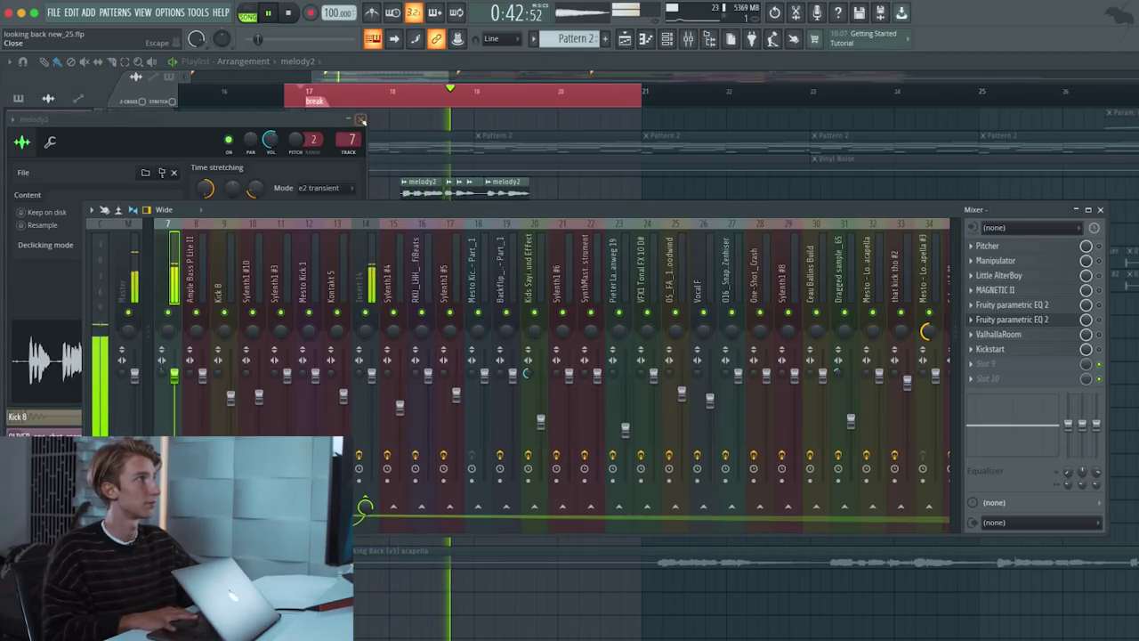
{"action": "left_click", "coordinate": [360, 119]}
{"action": "key", "text": "space"}
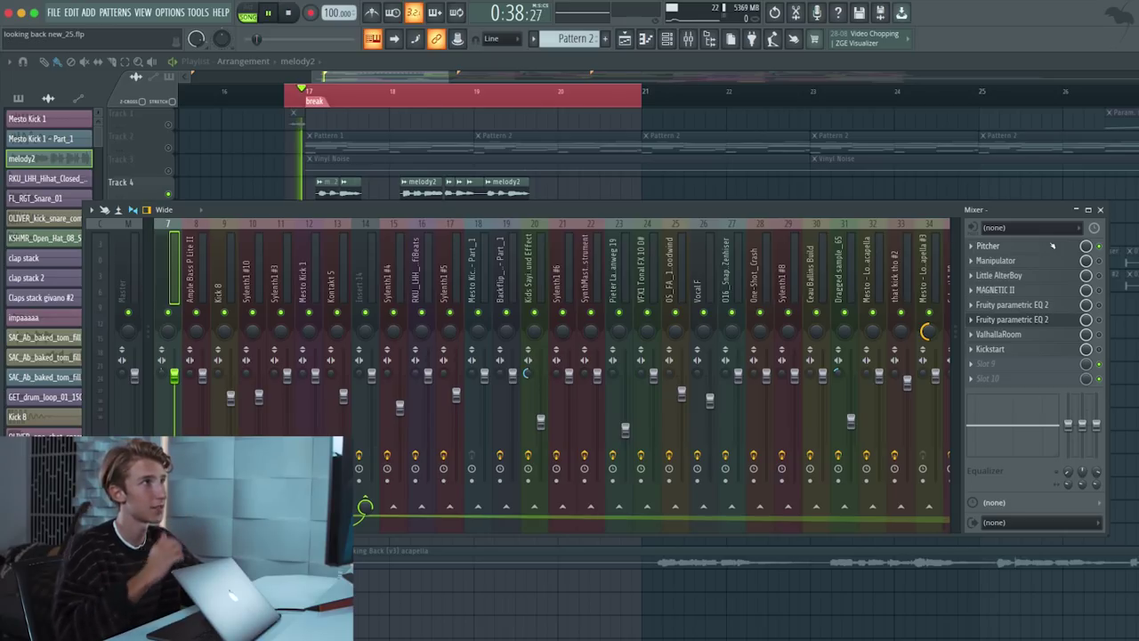
{"action": "key", "text": "space"}
{"action": "key", "text": "space"}
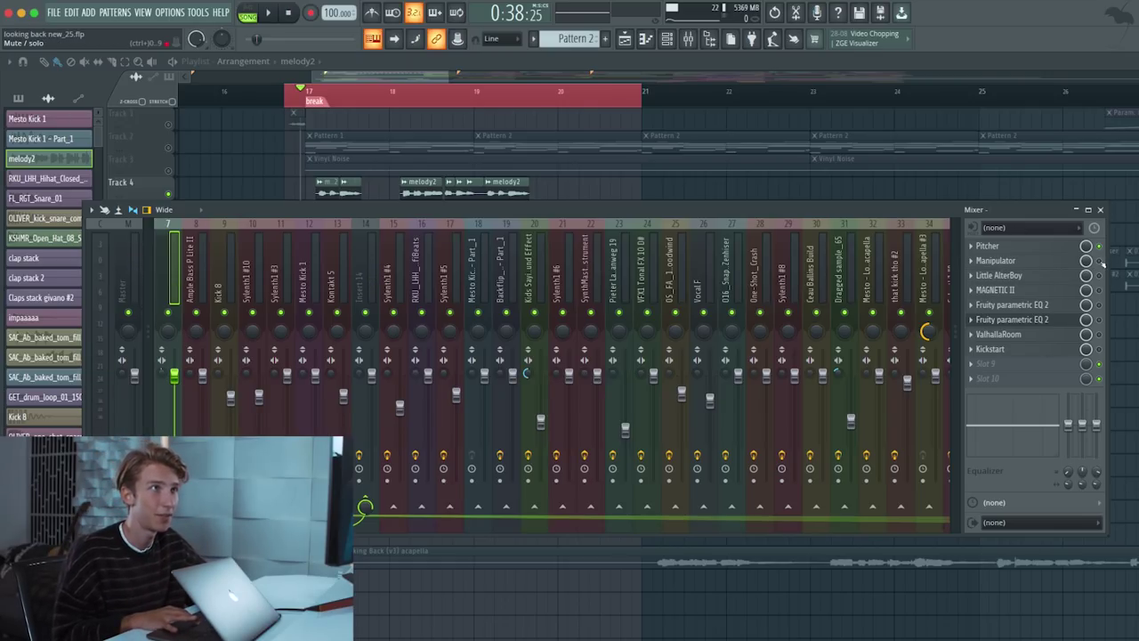
{"action": "left_click", "coordinate": [1018, 264]}
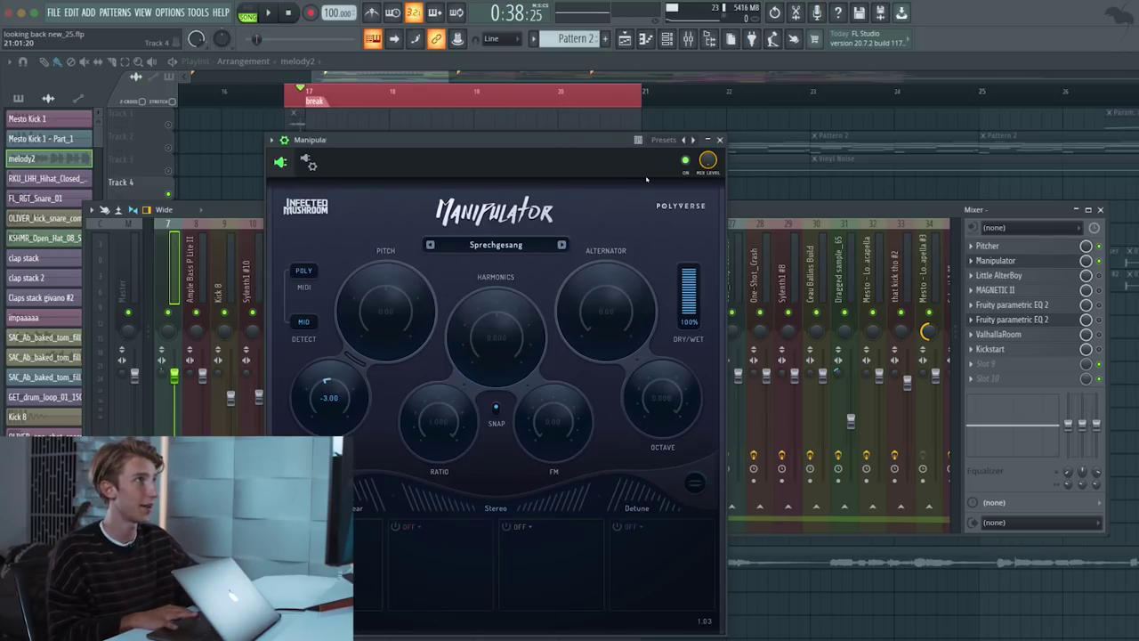
- Close Manipulator, preview Little AlterBoy, and replay the break from bar 17
{"action": "left_click", "coordinate": [721, 140]}
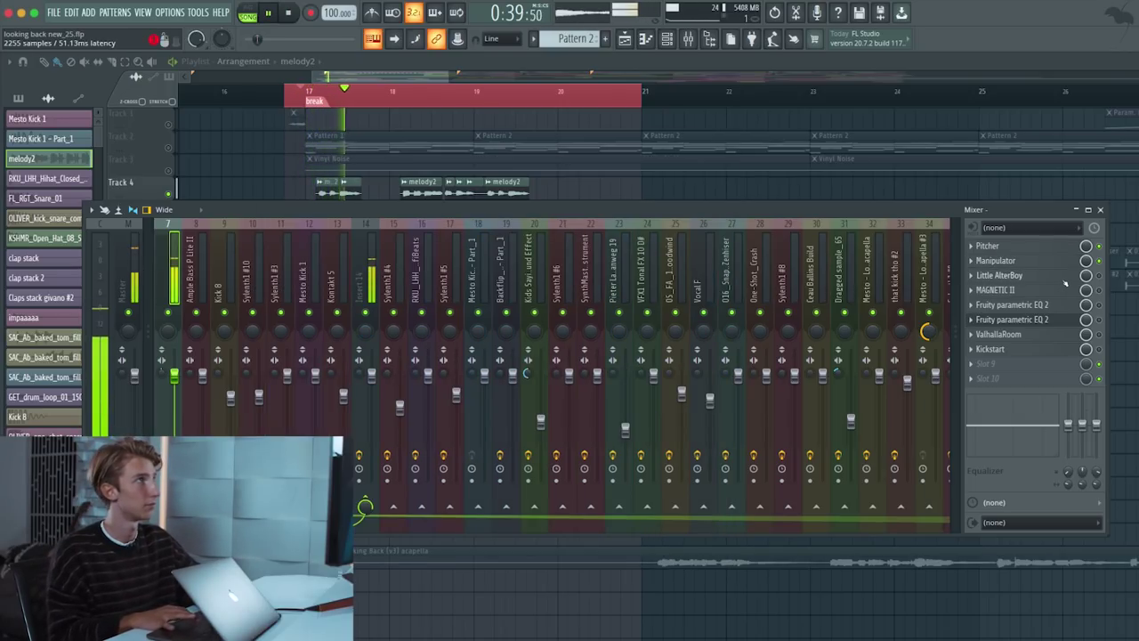
{"action": "key", "text": "space"}
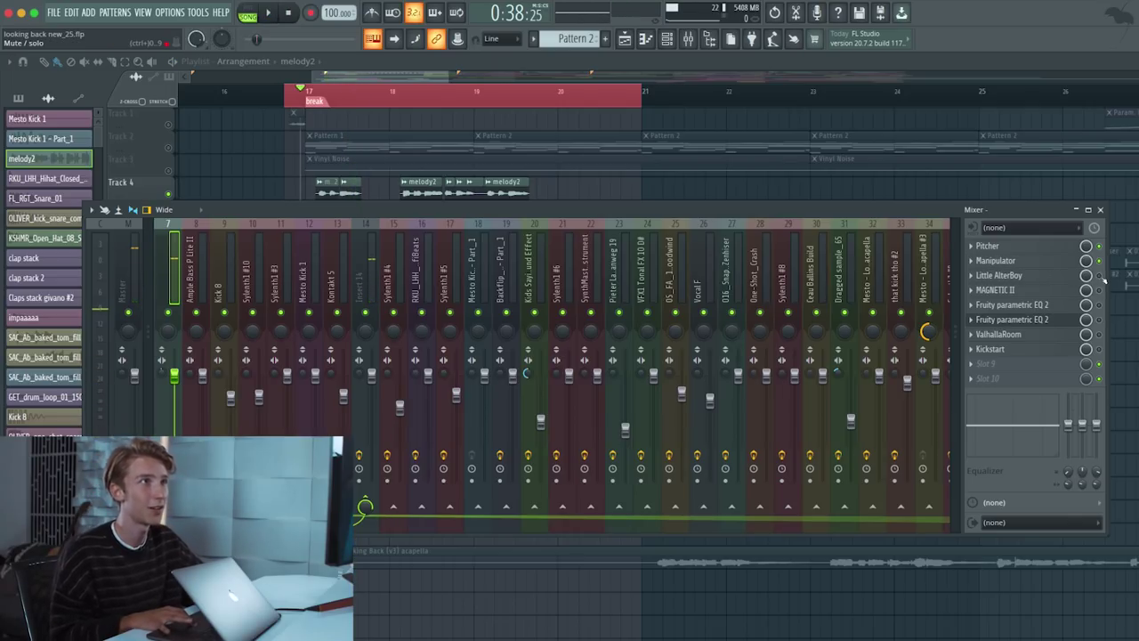
{"action": "left_click", "coordinate": [1023, 276]}
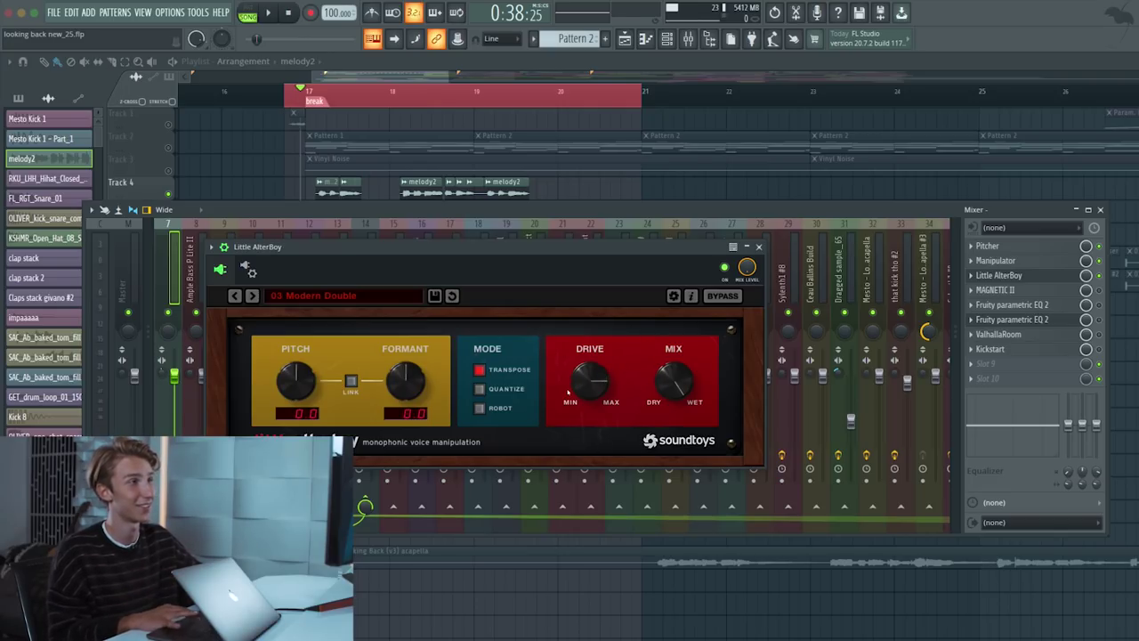
{"action": "left_click", "coordinate": [758, 247]}
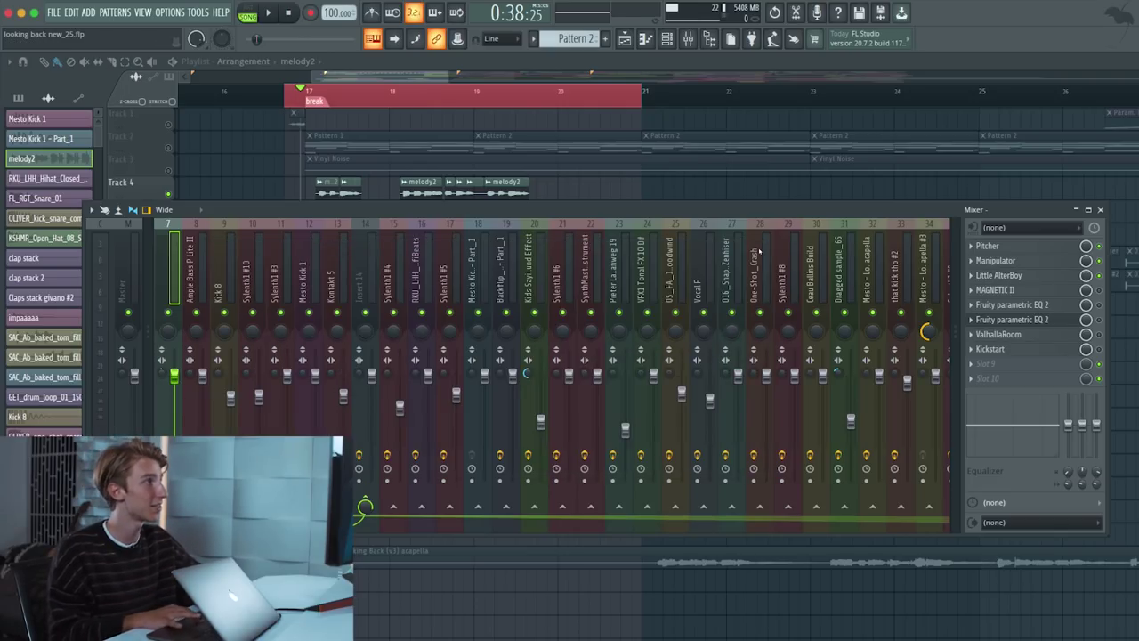
{"action": "key", "text": "space"}
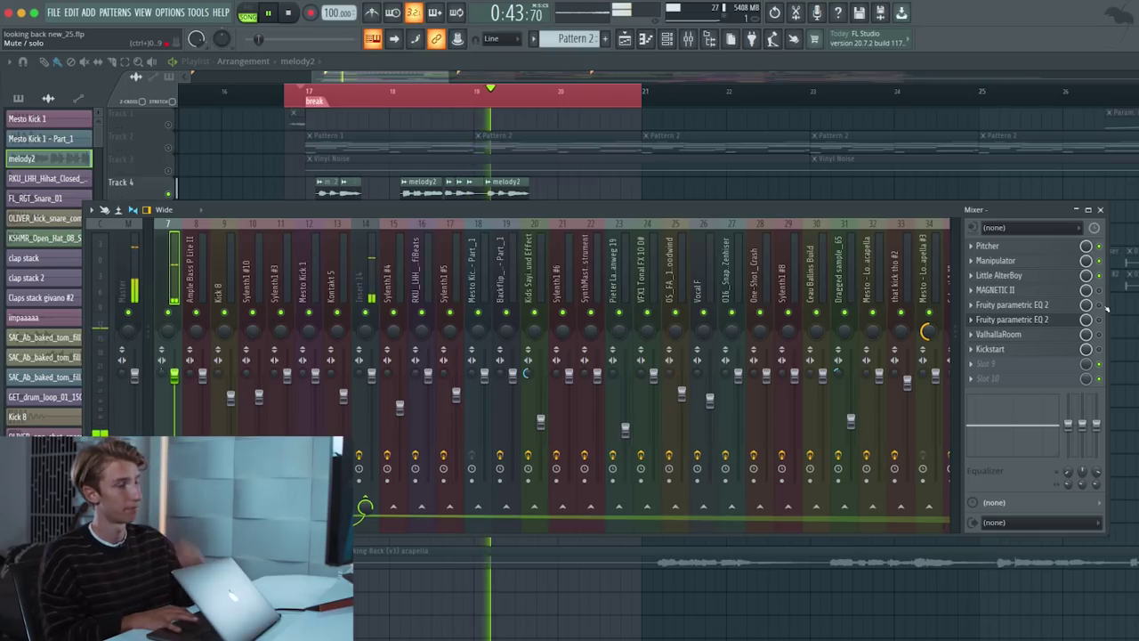
{"action": "key", "text": "space"}
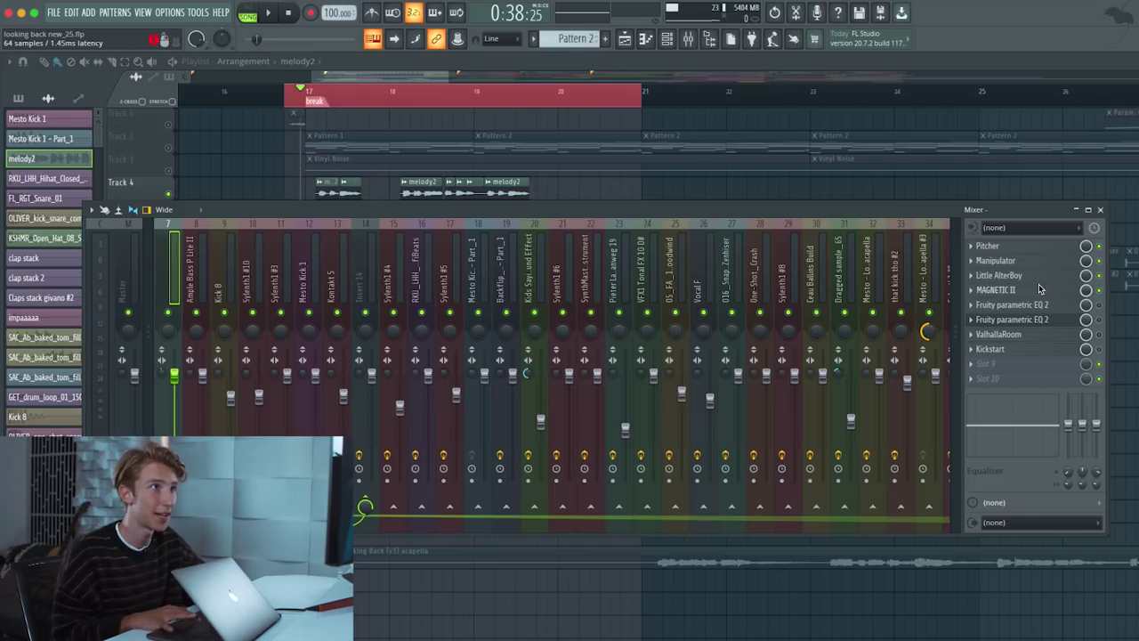
- Inspect the MAGNETIC II tape effect, then audition the break
{"action": "left_click", "coordinate": [997, 289]}
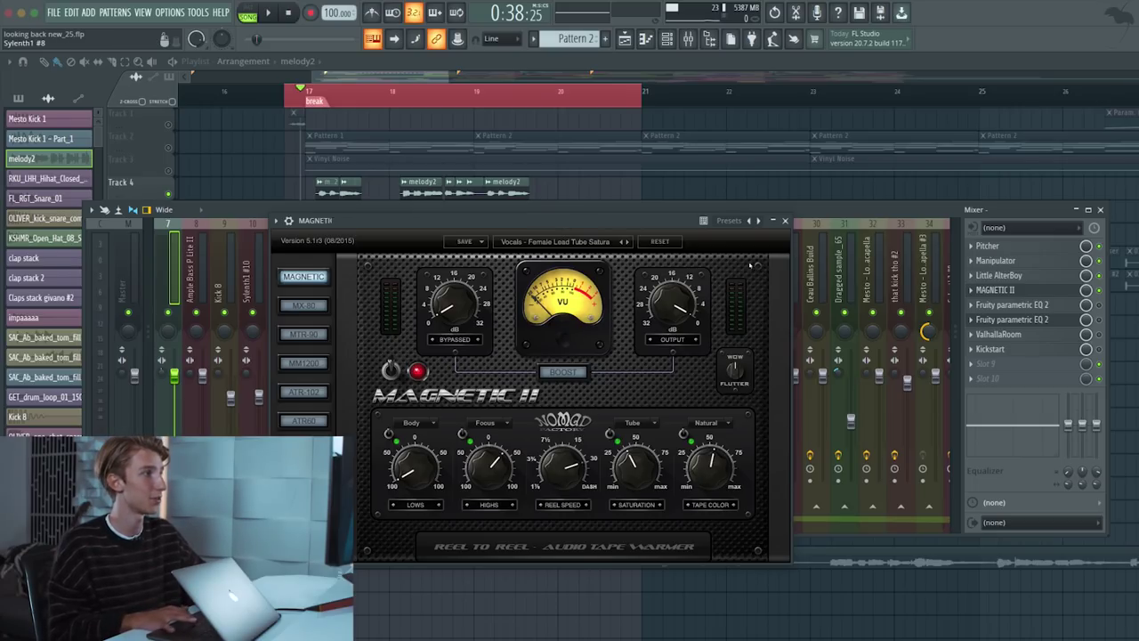
{"action": "left_click", "coordinate": [785, 219]}
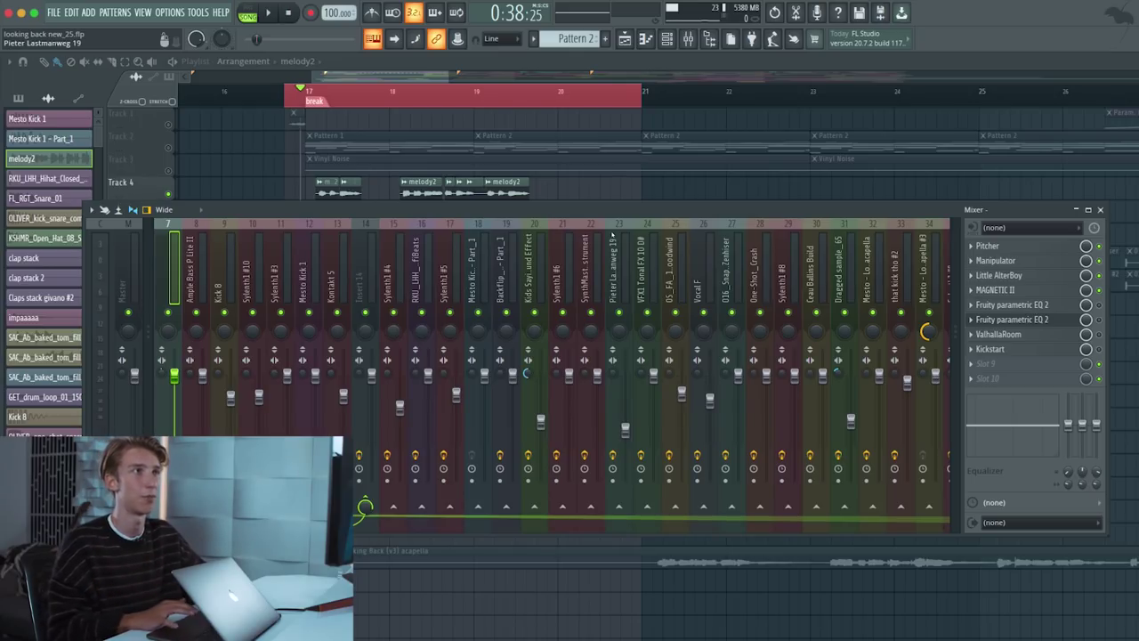
{"action": "key", "text": "space"}
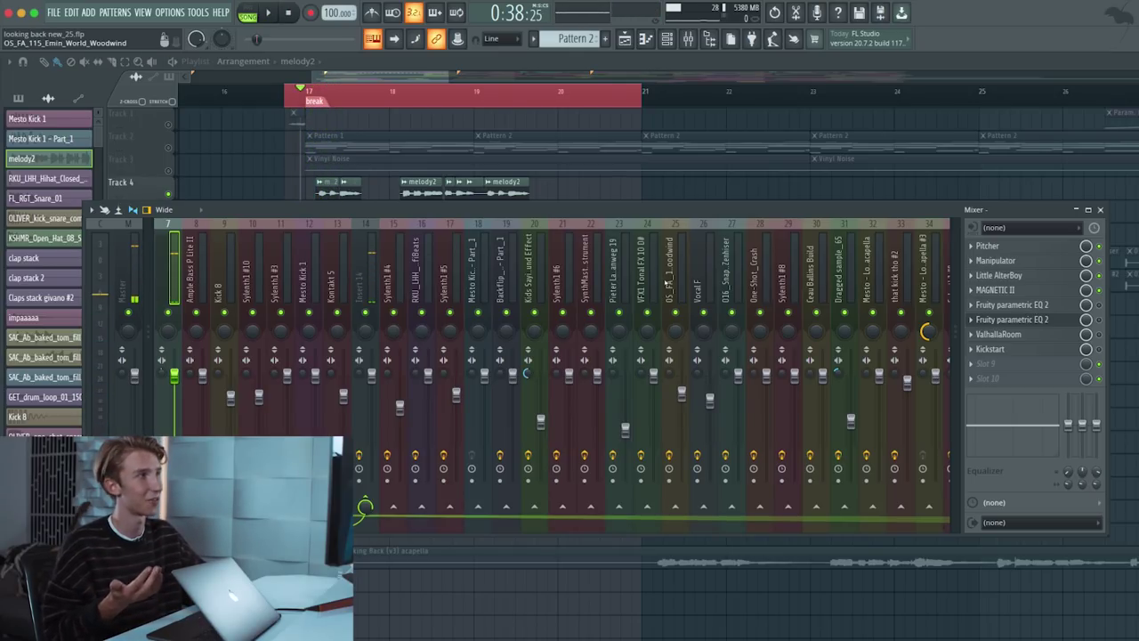
{"action": "key", "text": "space"}
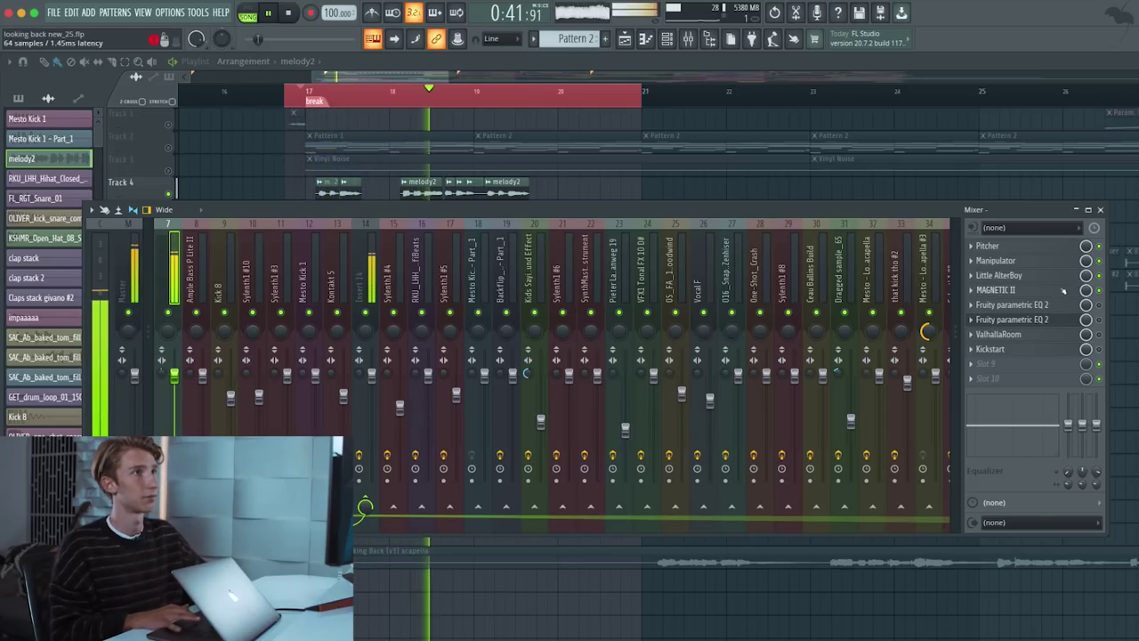
{"action": "key", "text": "space"}
- Open both Fruity parametric EQ 2 plugins on melody2's chain and check the second EQ's options
{"action": "left_click", "coordinate": [1082, 304]}
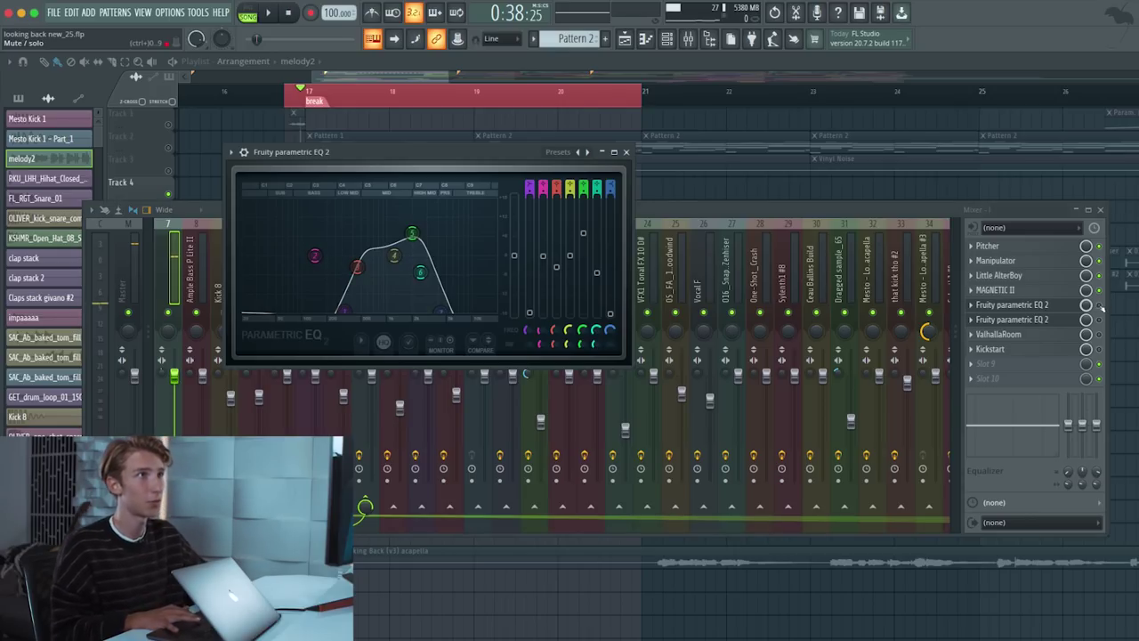
{"action": "left_click", "coordinate": [1015, 304]}
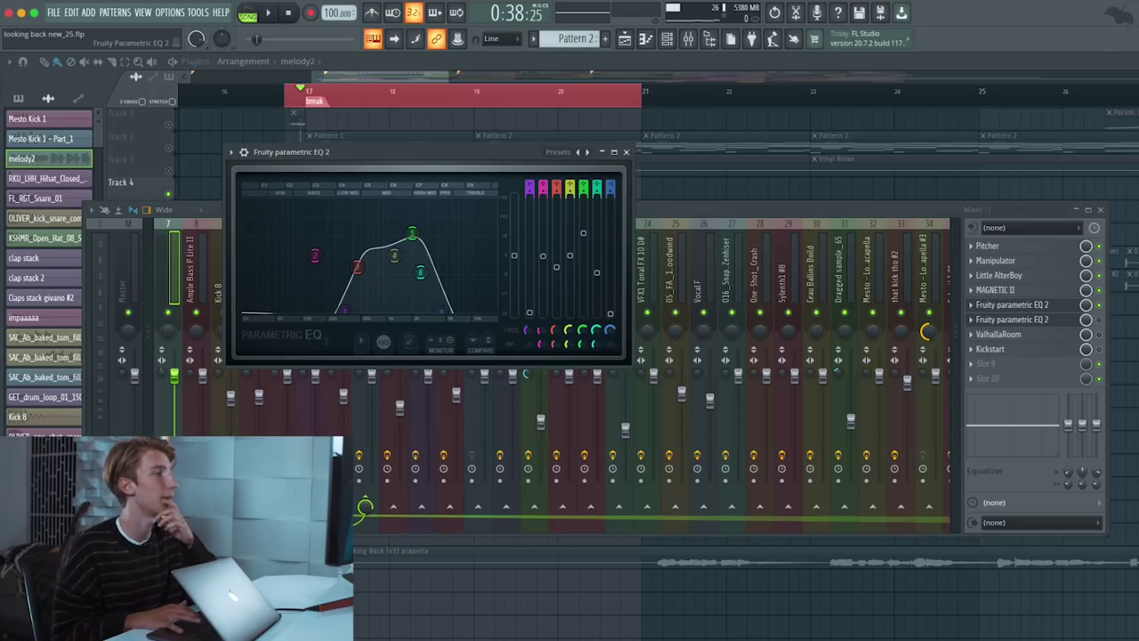
{"action": "left_click", "coordinate": [230, 152]}
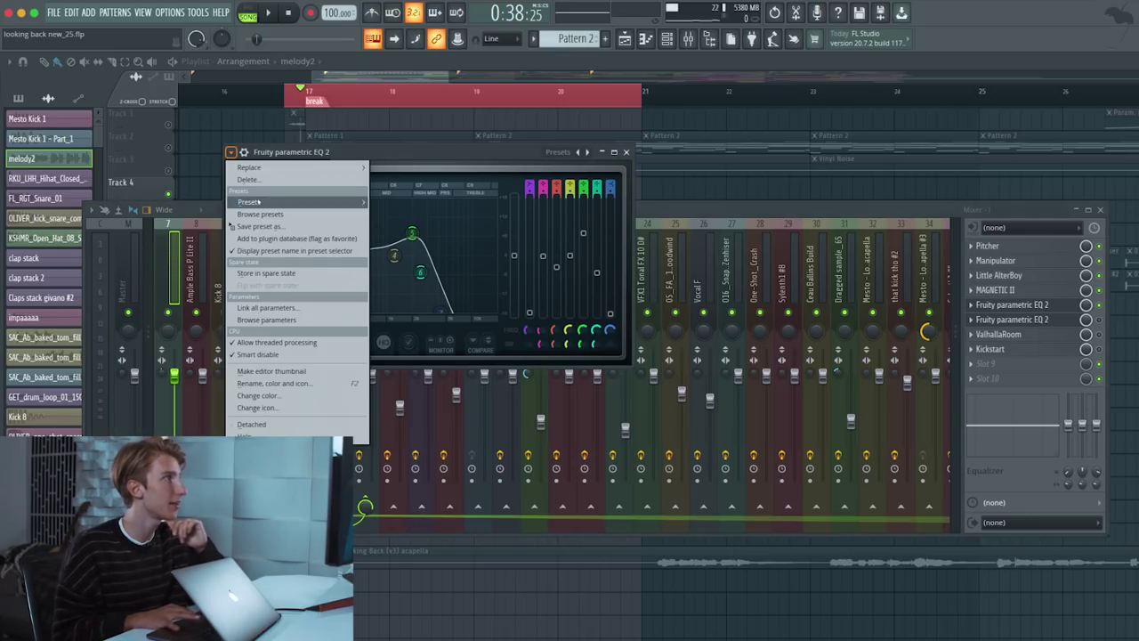
{"action": "mouse_move", "coordinate": [249, 167]}
{"action": "left_click", "coordinate": [361, 156]}
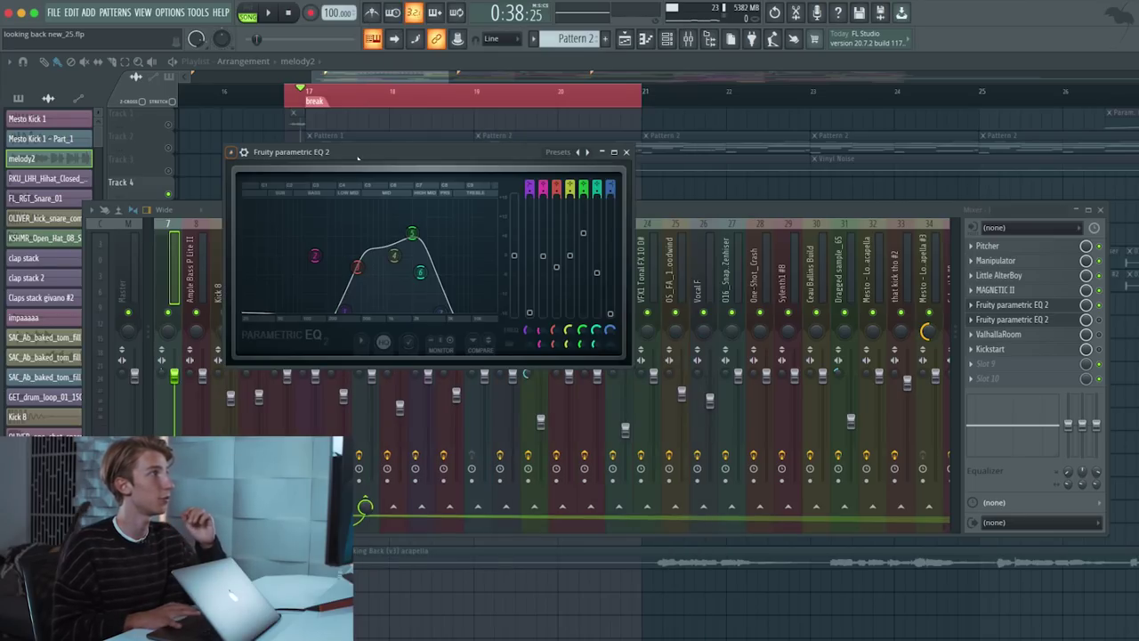
{"action": "left_click", "coordinate": [626, 152]}
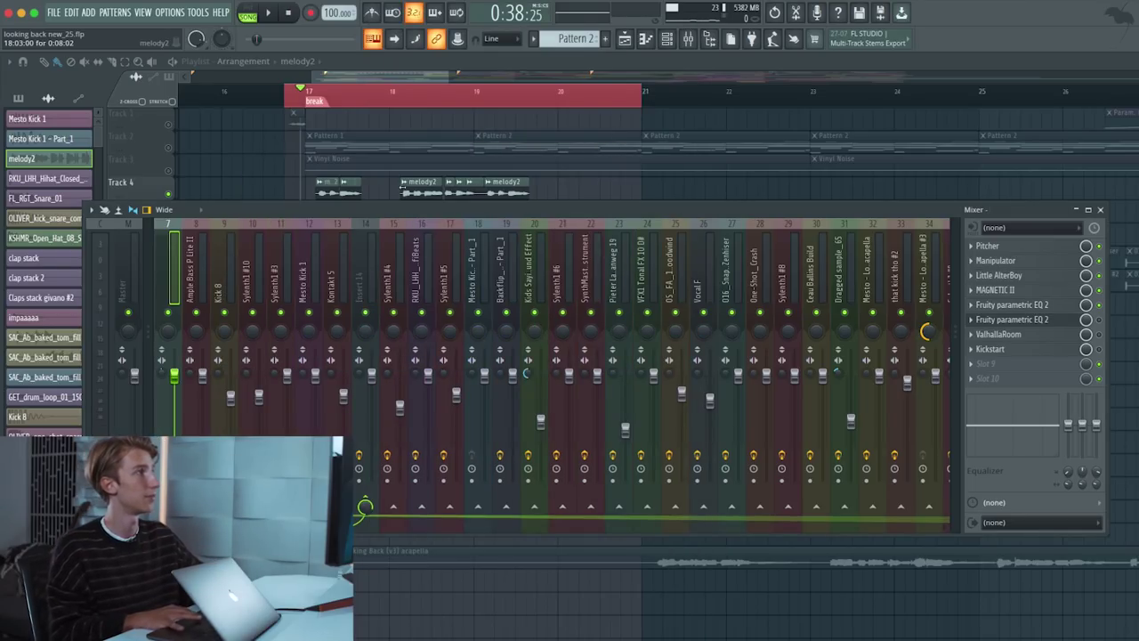
- Audition the break section a few times, stopping back at bar 17
{"action": "key", "text": "space"}
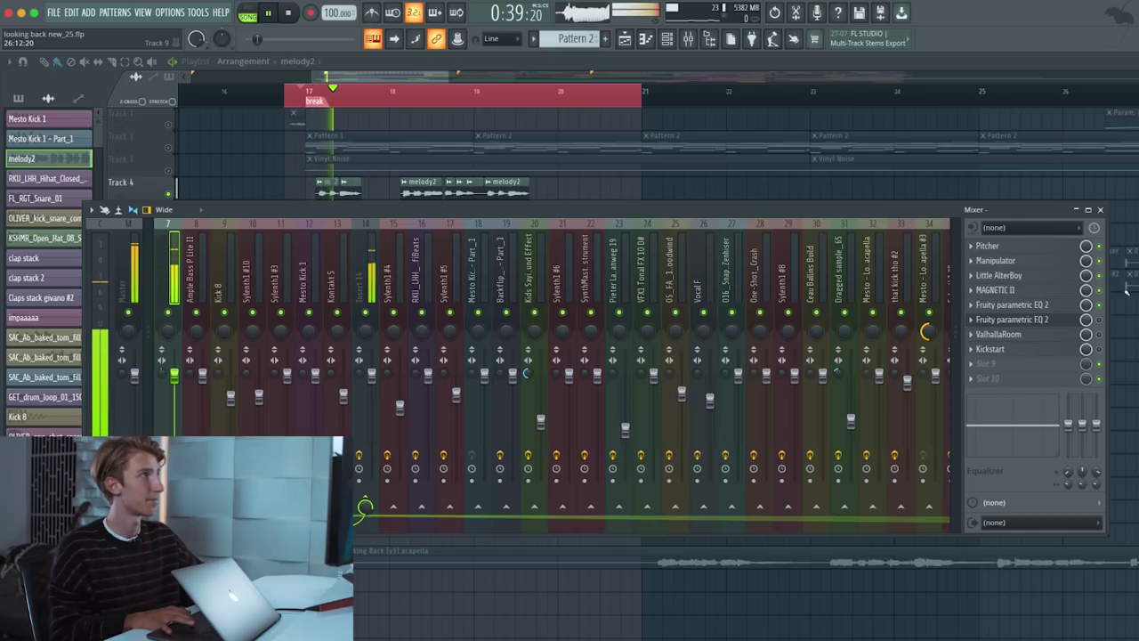
{"action": "key", "text": "space"}
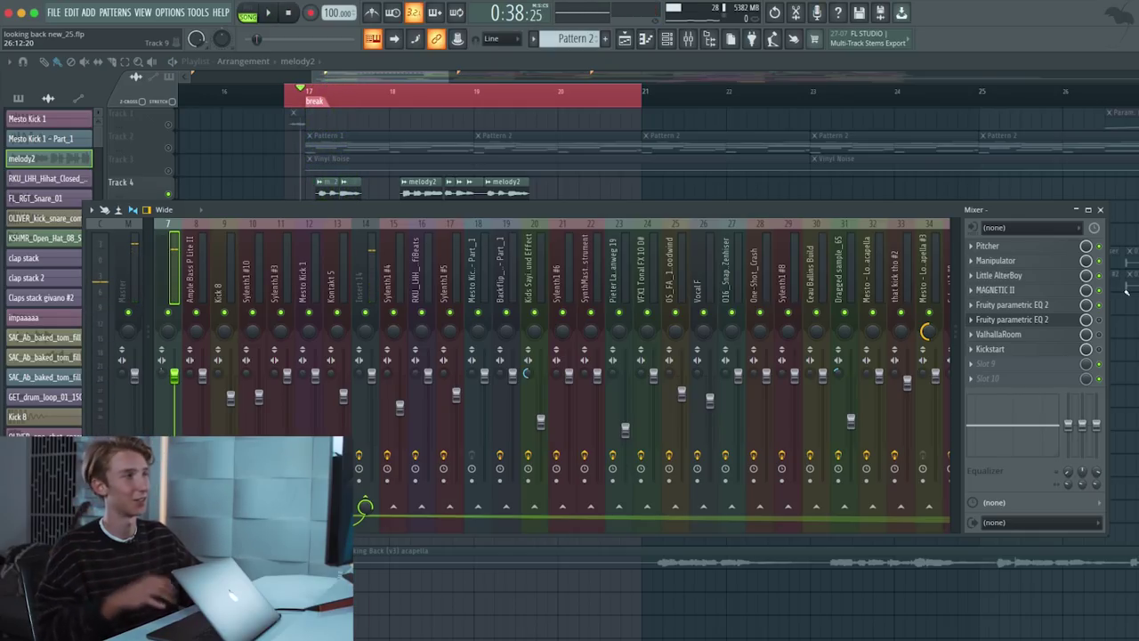
{"action": "key", "text": "space"}
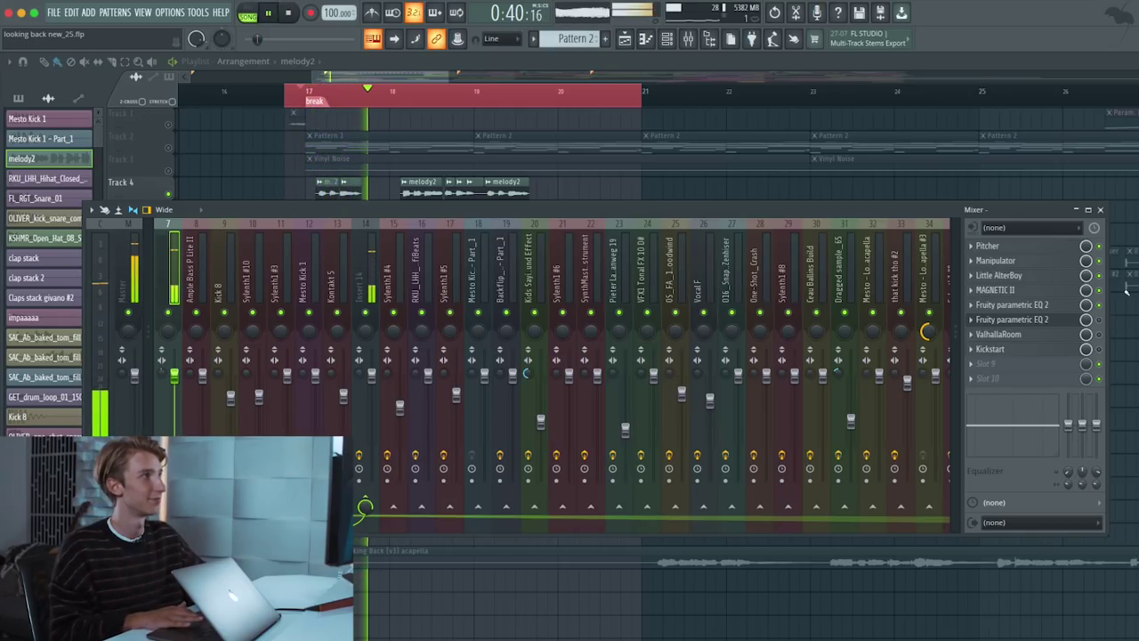
{"action": "key", "text": "space"}
- Check the second Parametric EQ 2, then audition the ValhallaRoom reverb on melody2's insert
{"action": "left_click", "coordinate": [1041, 322]}
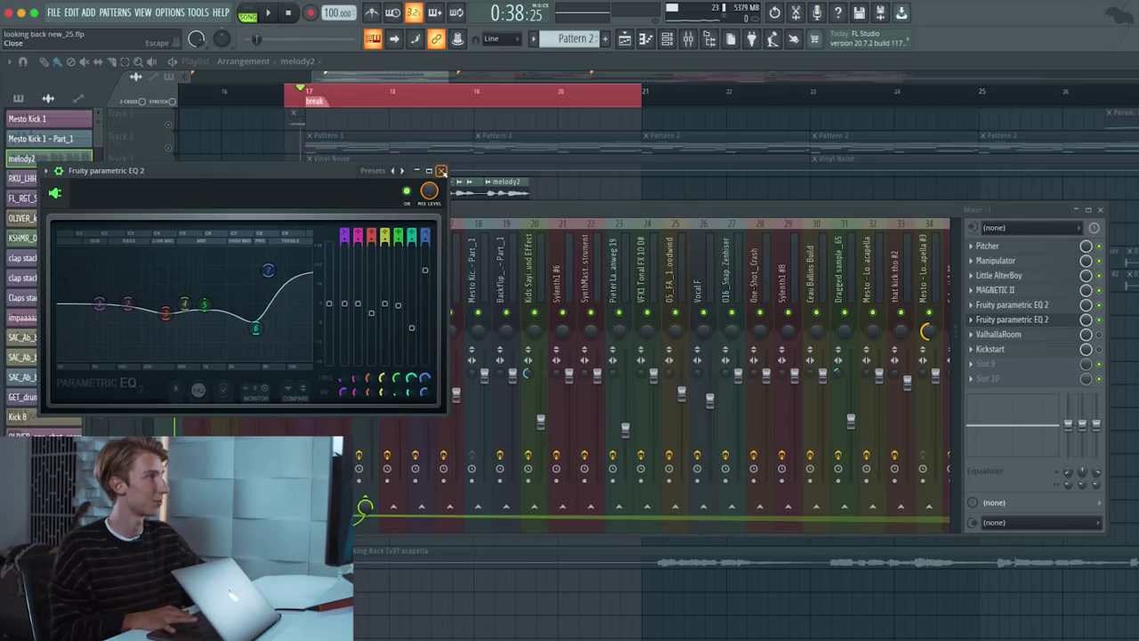
{"action": "left_click", "coordinate": [441, 171]}
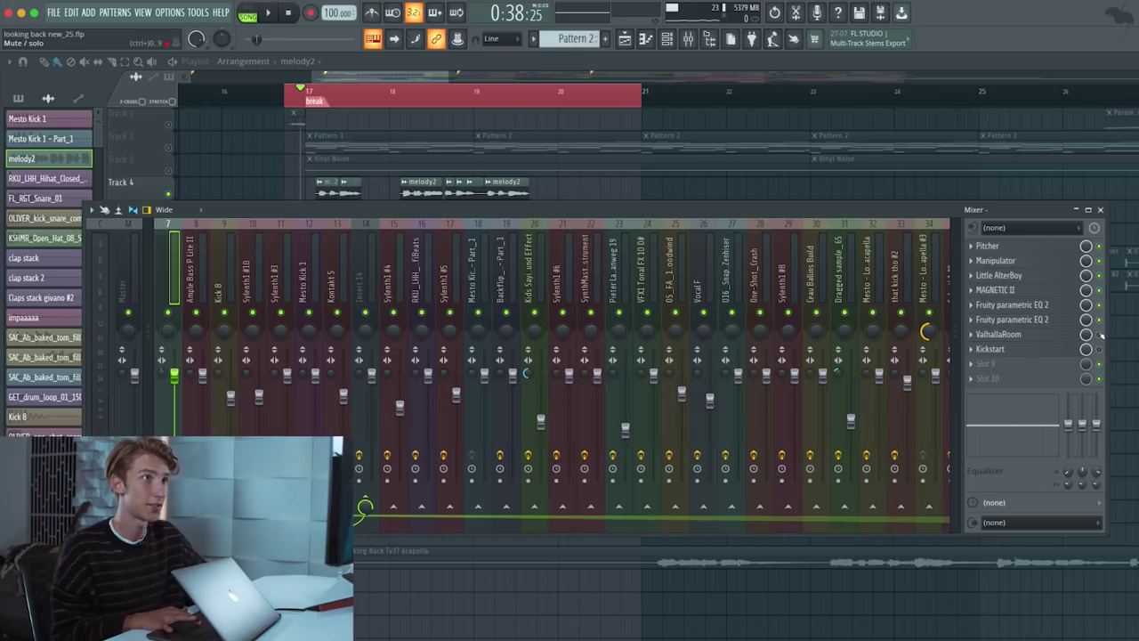
{"action": "left_click", "coordinate": [1018, 334]}
{"action": "key", "text": "space"}
{"action": "left_click", "coordinate": [779, 176]}
{"action": "key", "text": "space"}
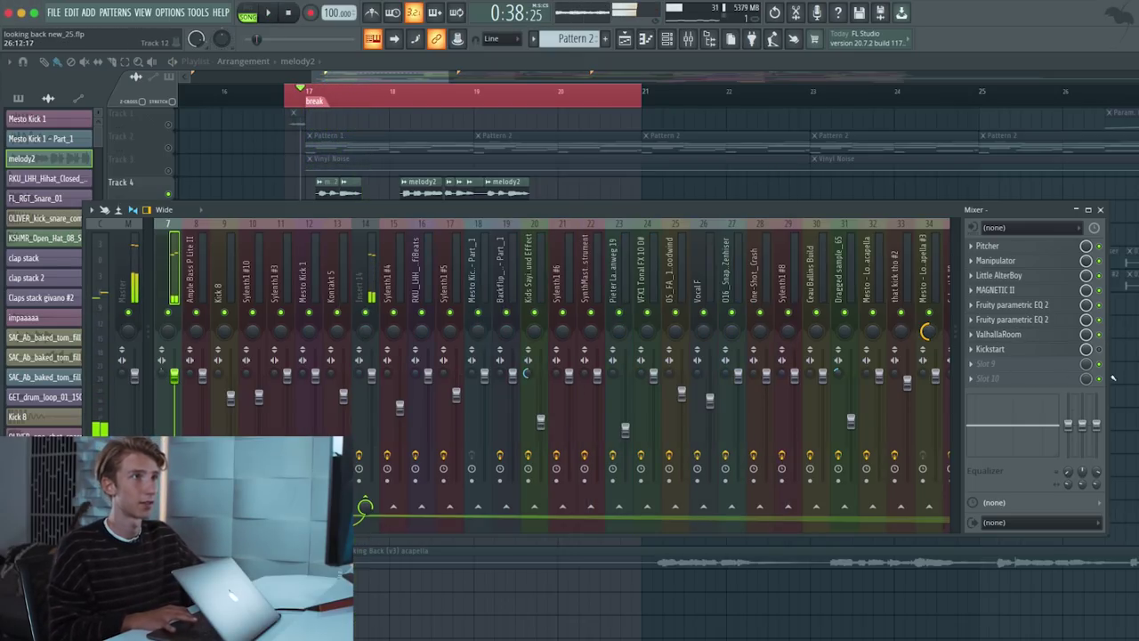
- Inspect the Kickstart sidechain effect, then hide the mixer to show the playlist
{"action": "left_click", "coordinate": [1045, 353]}
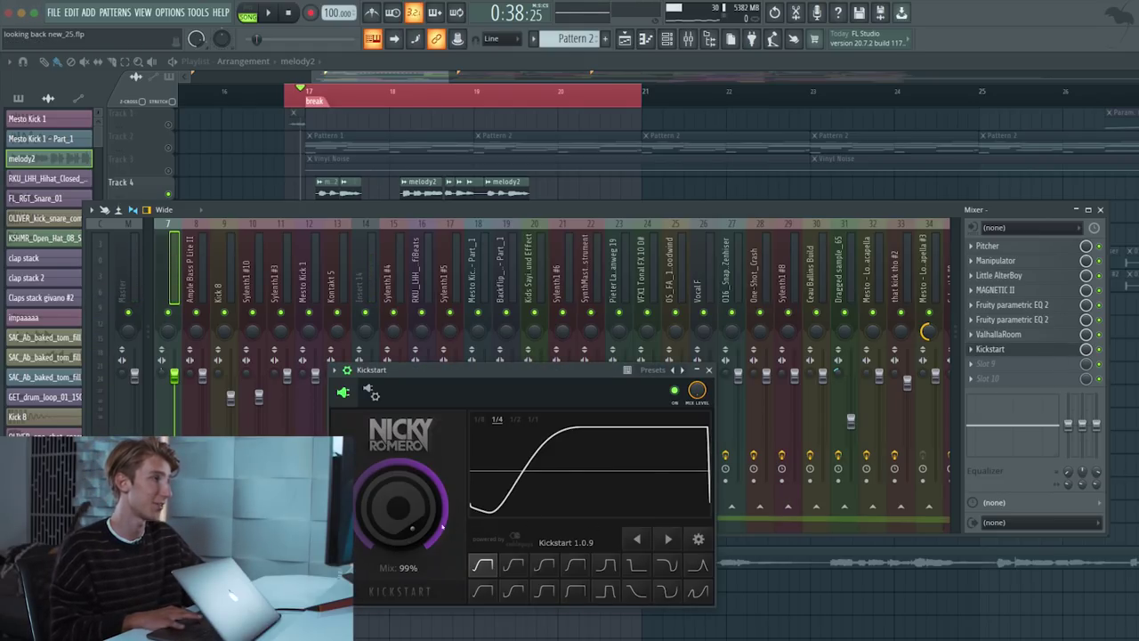
{"action": "left_click", "coordinate": [708, 369]}
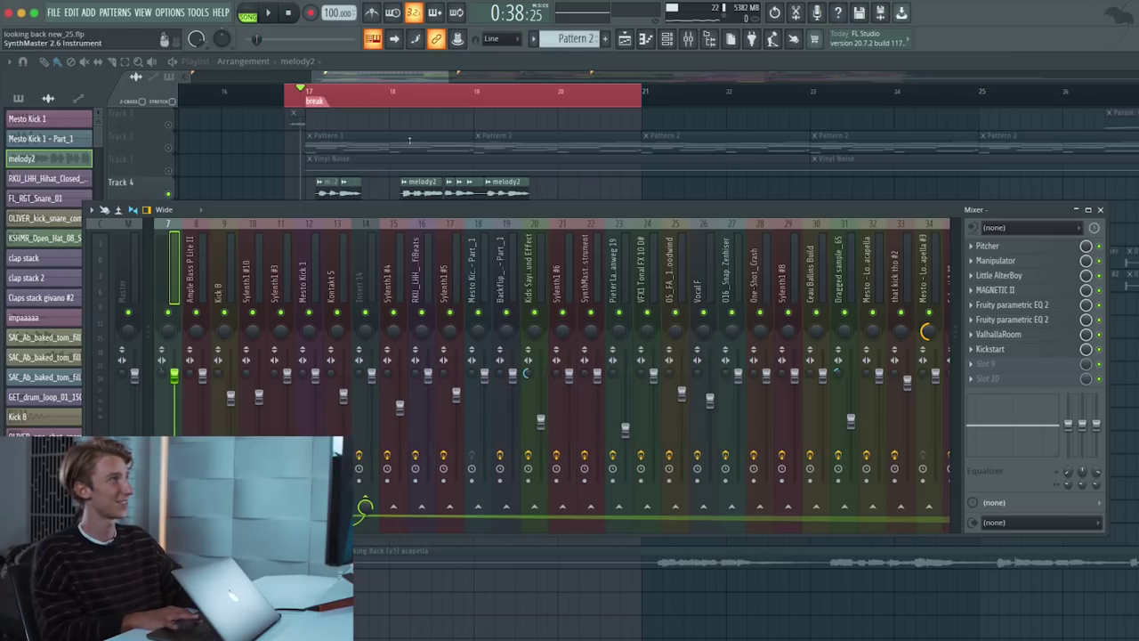
{"action": "key", "text": "F9"}
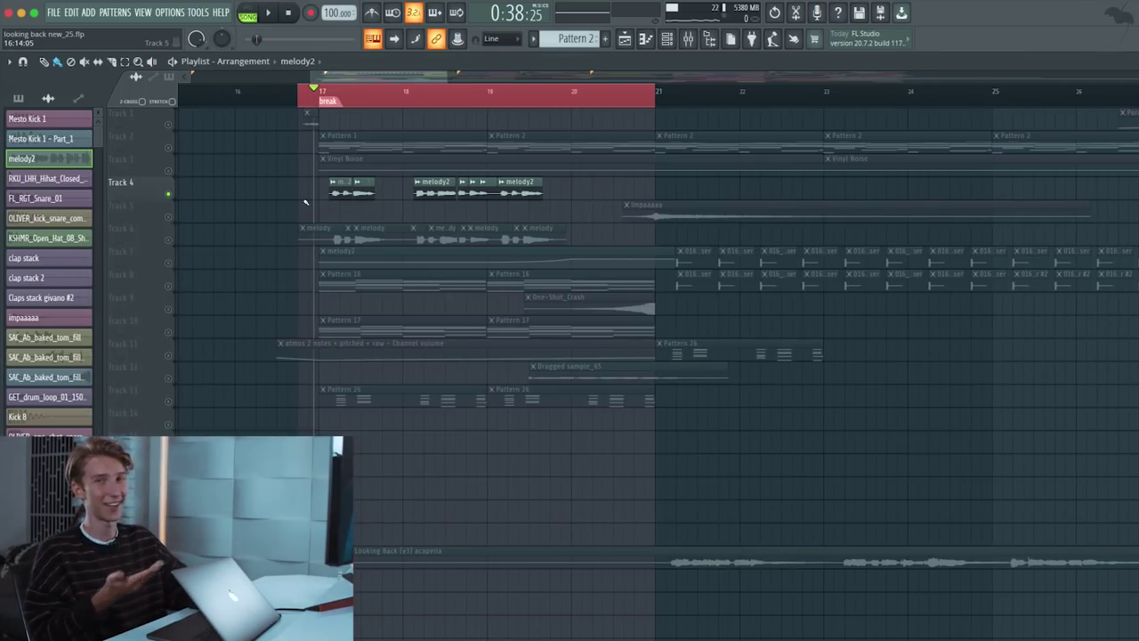
- Play the break from bar 17, then unsolo Track 4 so every track sounds
{"action": "key", "text": "space"}
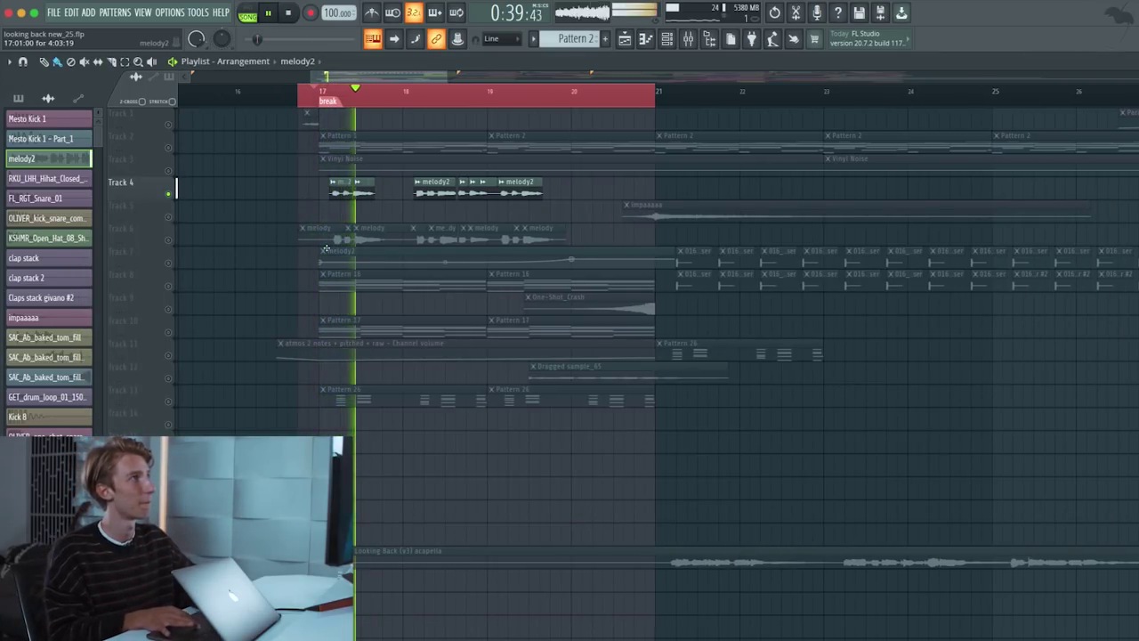
{"action": "scroll", "coordinate": [327, 248], "scroll_direction": "down", "scroll_amount": 2}
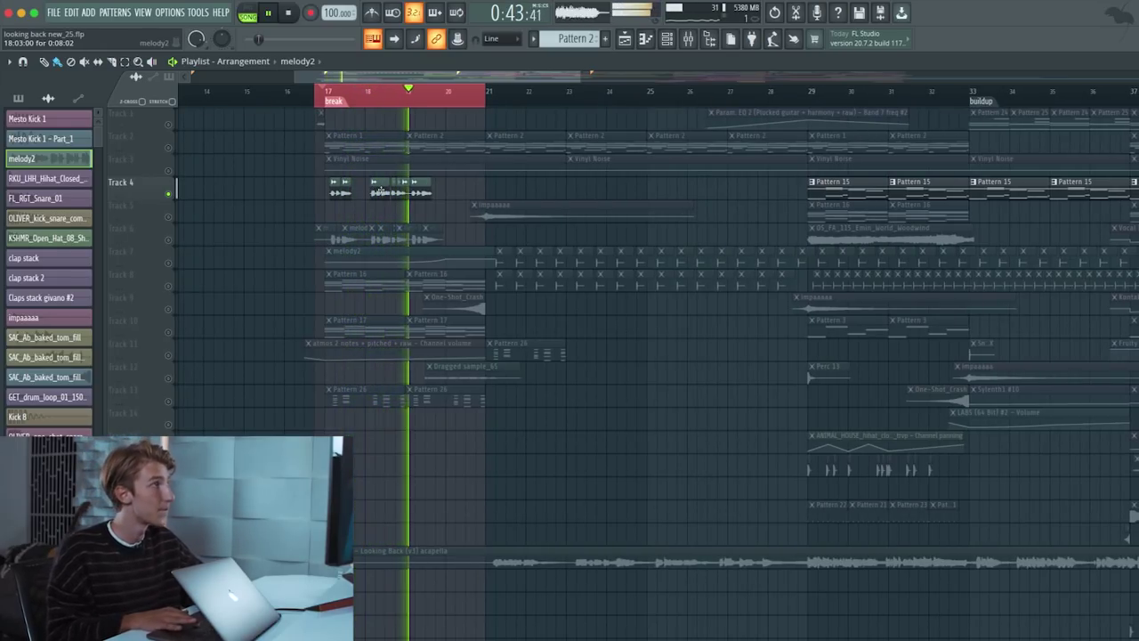
{"action": "key", "text": "space"}
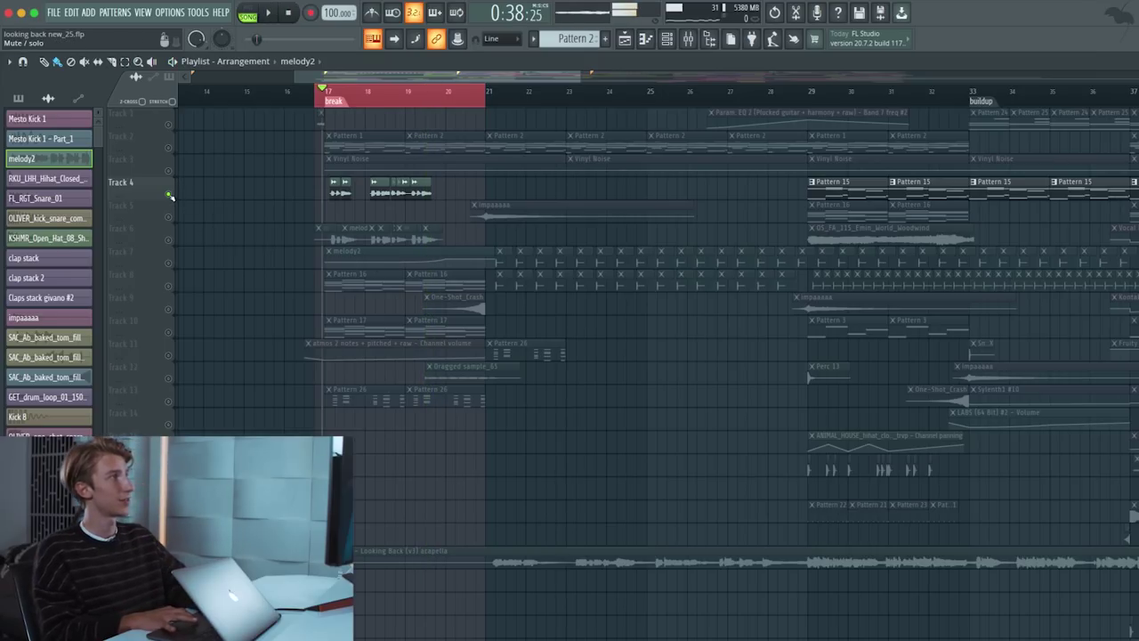
{"action": "right_click", "coordinate": [169, 194]}
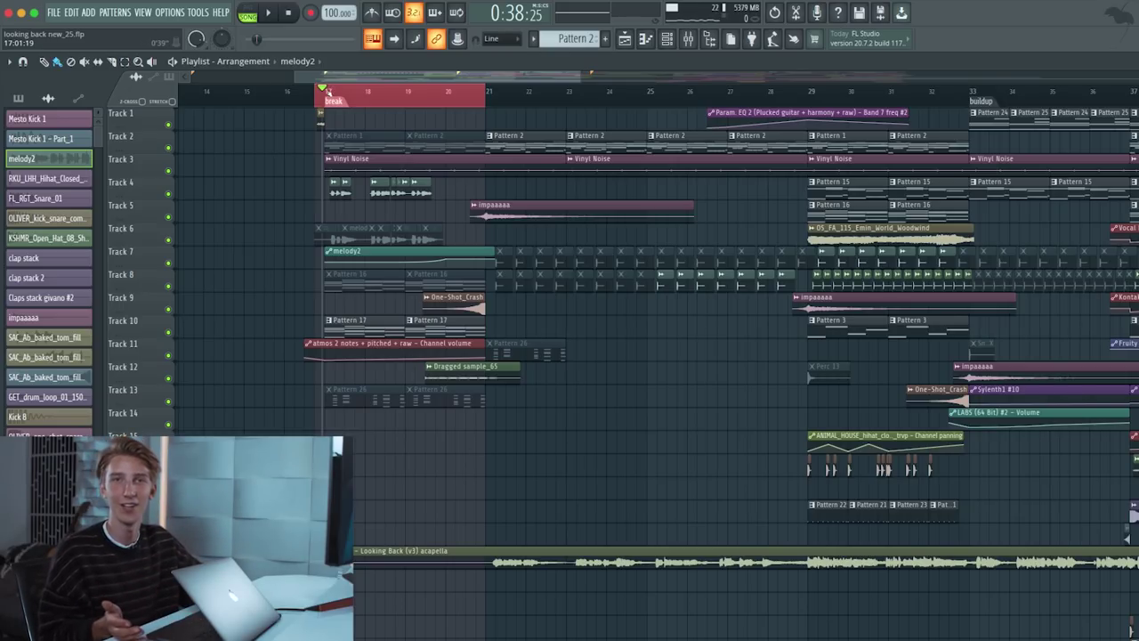
{"action": "left_click", "coordinate": [326, 92]}
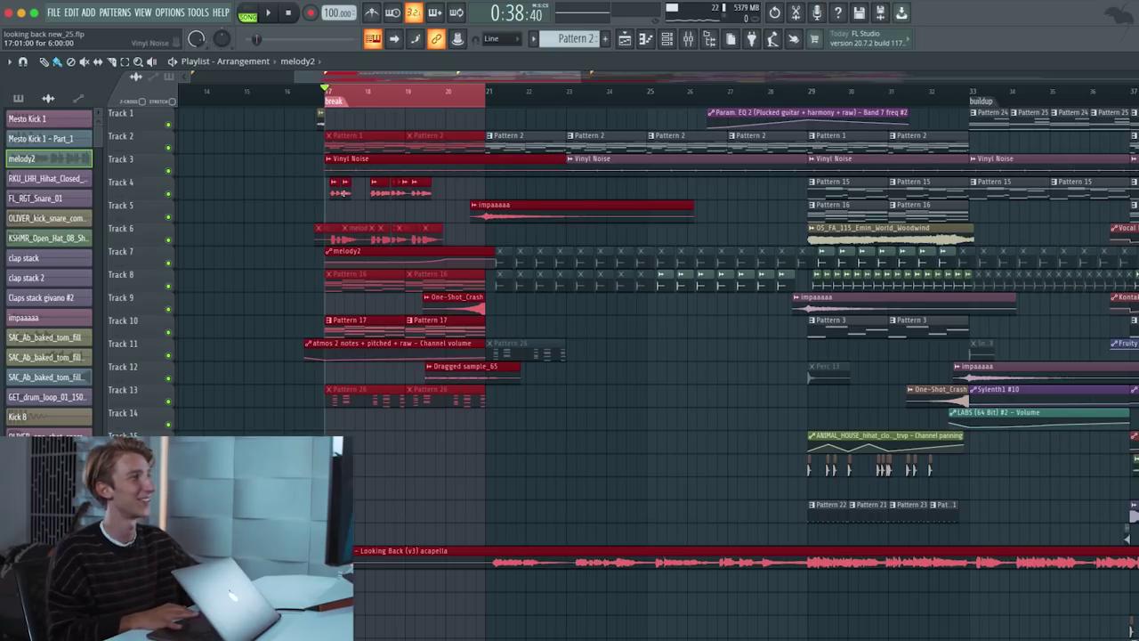
{"action": "left_click", "coordinate": [459, 460]}
{"action": "scroll", "coordinate": [339, 281], "scroll_direction": "up", "scroll_amount": 3}
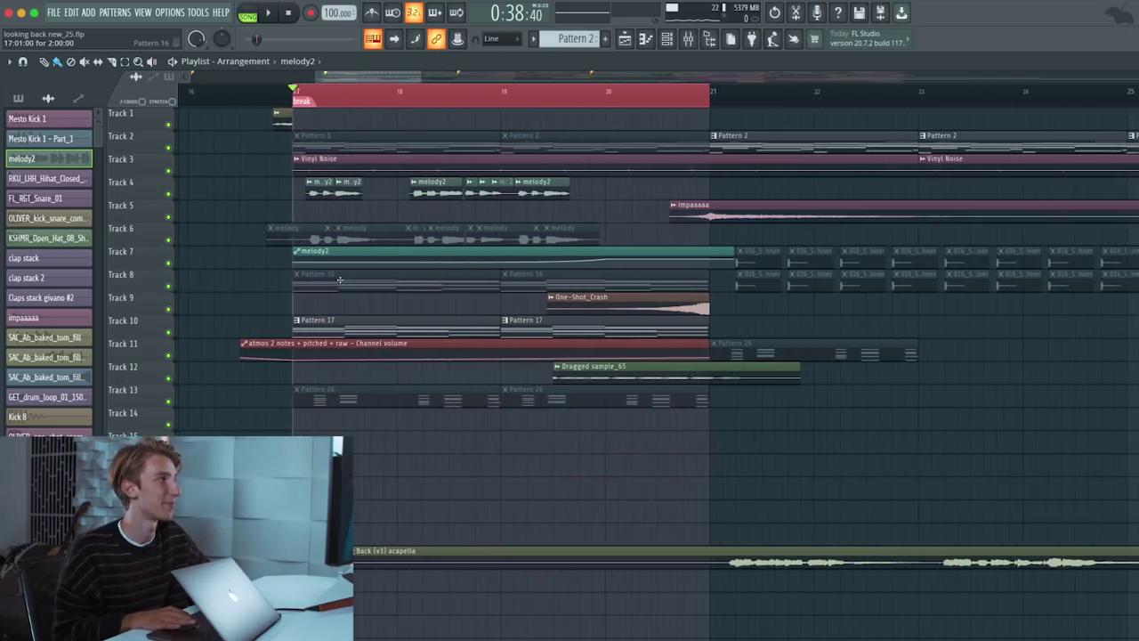
{"action": "scroll", "coordinate": [339, 280], "scroll_direction": "down", "scroll_amount": 3}
{"action": "scroll", "coordinate": [694, 320], "scroll_direction": "down", "scroll_amount": 3}
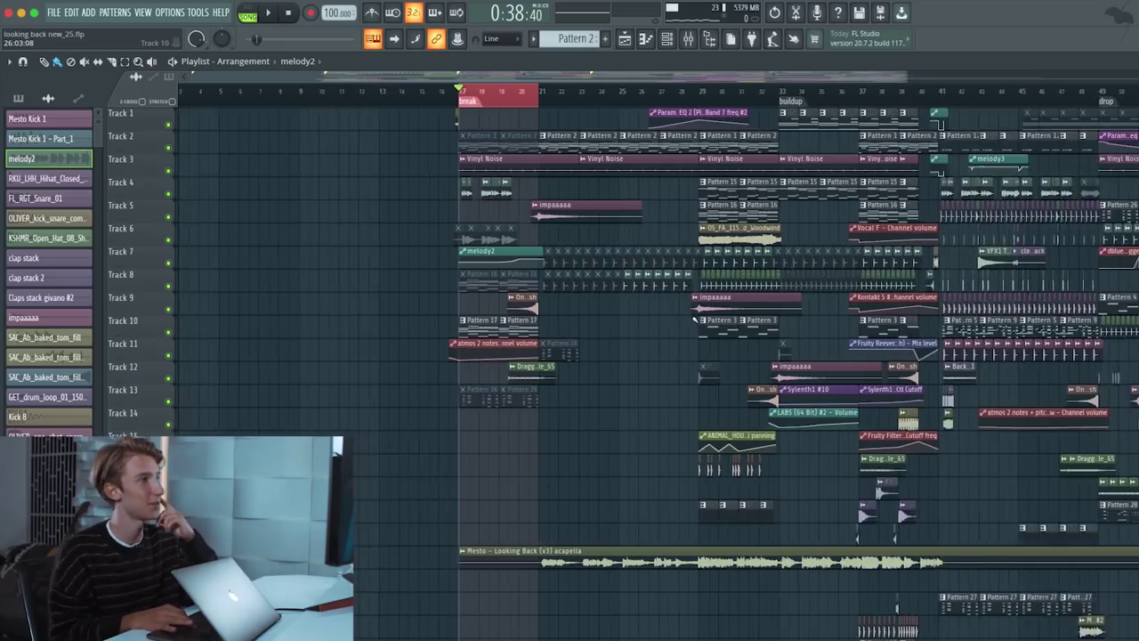
{"action": "double_click", "coordinate": [27, 118]}
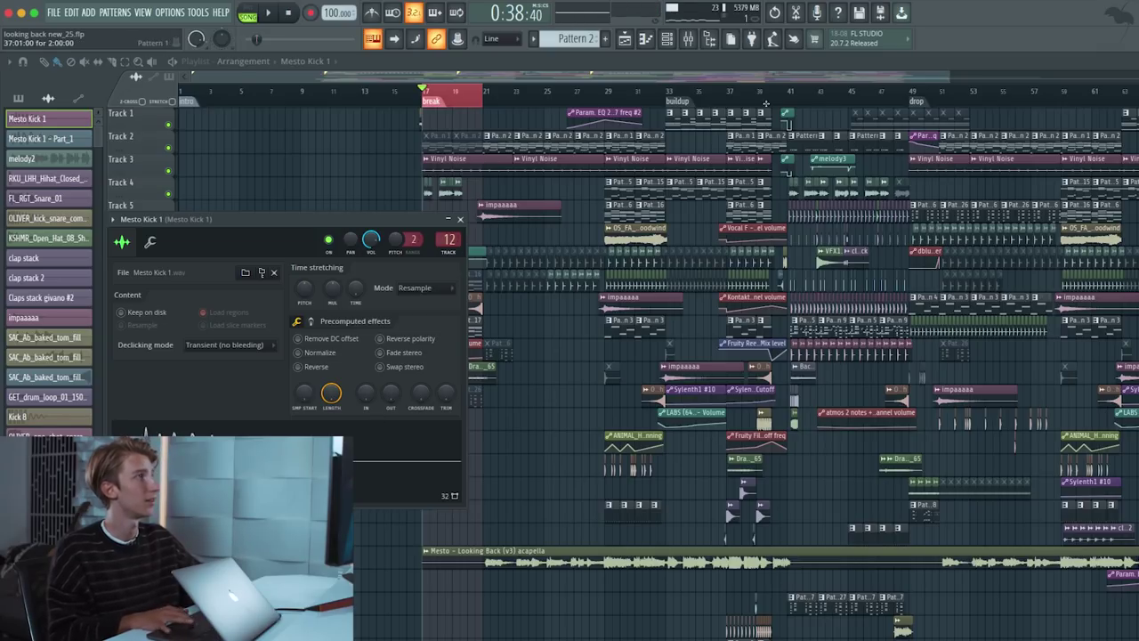
{"action": "left_click", "coordinate": [460, 219]}
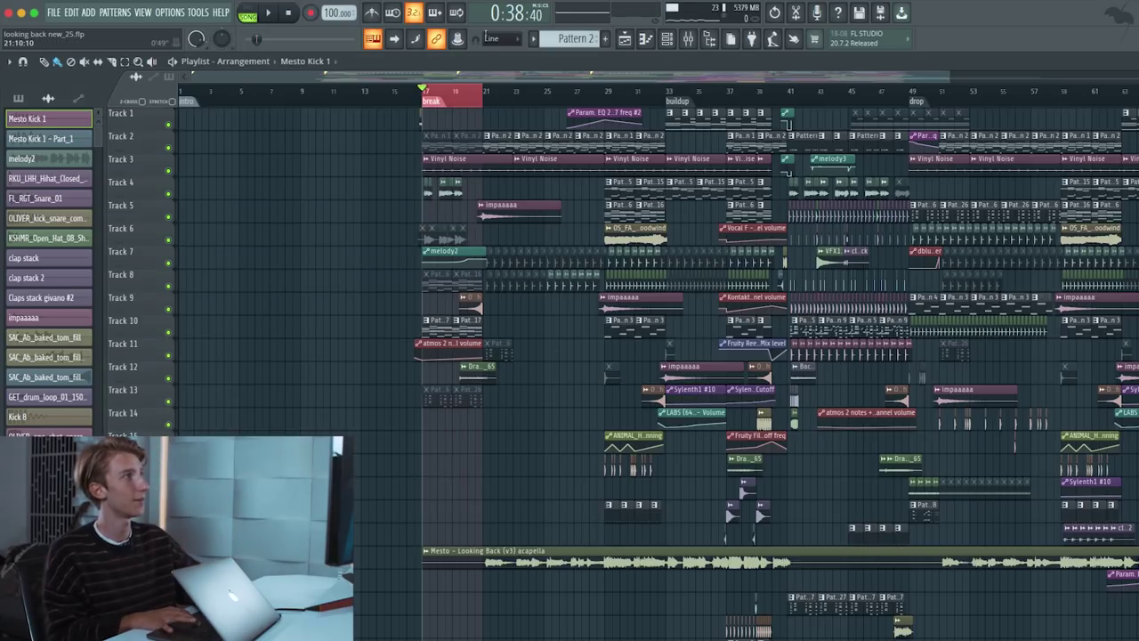
{"action": "scroll", "coordinate": [507, 462], "scroll_direction": "up", "scroll_amount": 5, "text": "ctrl"}
{"action": "scroll", "coordinate": [508, 464], "scroll_direction": "down", "scroll_amount": 2, "text": "ctrl"}
{"action": "scroll", "coordinate": [510, 465], "scroll_direction": "down", "scroll_amount": 2, "text": "ctrl"}
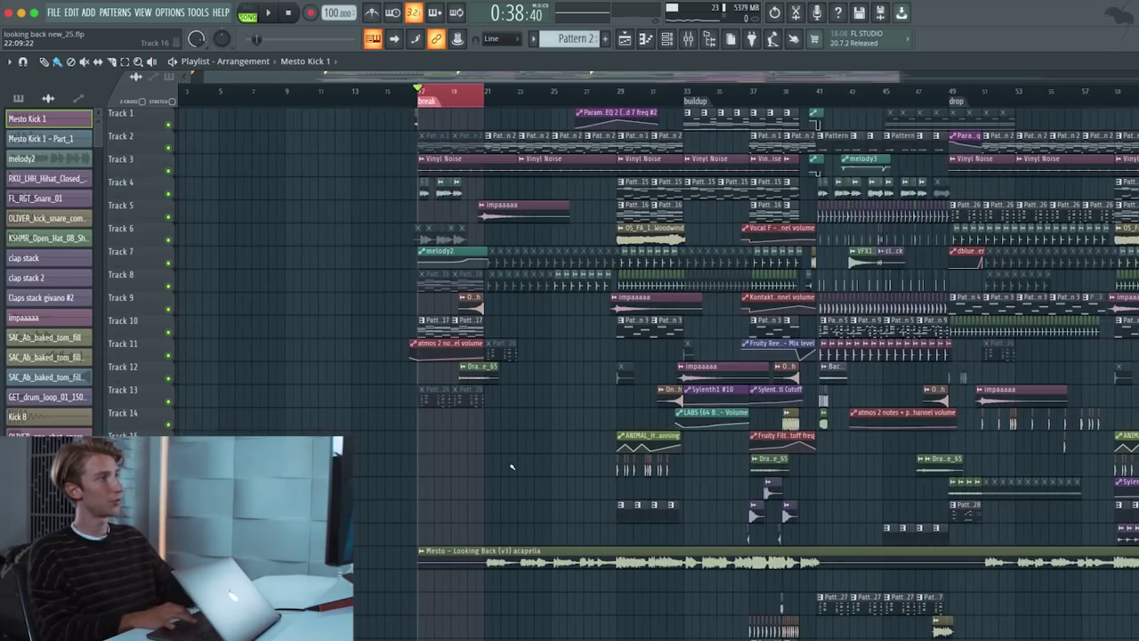
{"action": "scroll", "coordinate": [511, 466], "scroll_direction": "down", "scroll_amount": 2, "text": "ctrl"}
{"action": "scroll", "coordinate": [498, 400], "scroll_direction": "up", "scroll_amount": 1}
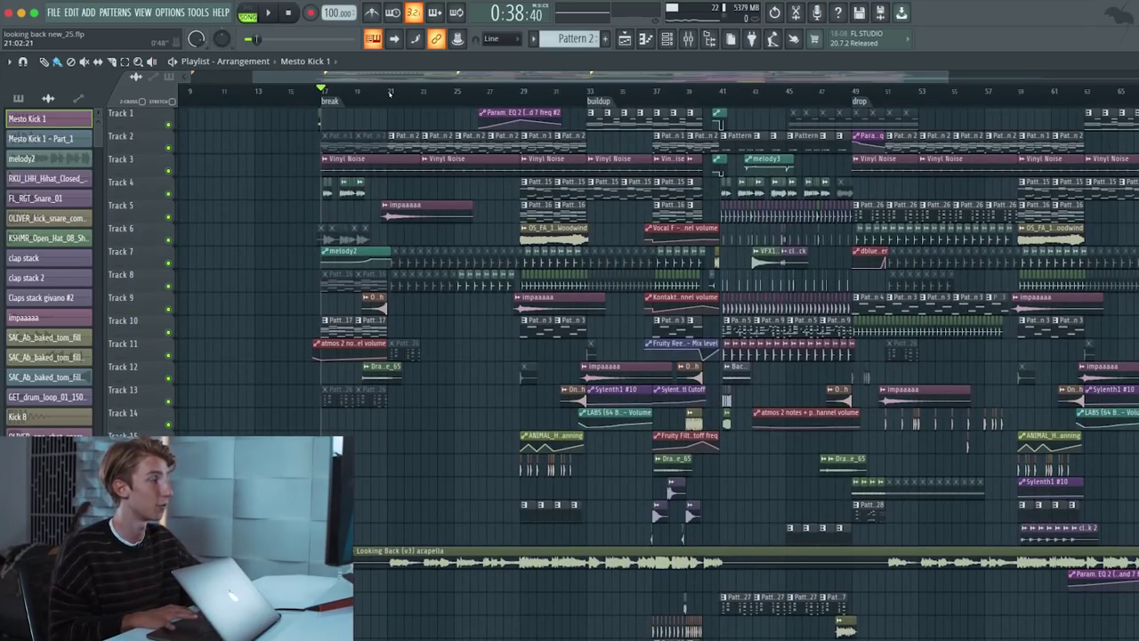
{"action": "scroll", "coordinate": [569, 401], "scroll_direction": "down", "scroll_amount": 3}
{"action": "scroll", "coordinate": [569, 400], "scroll_direction": "down", "scroll_amount": 3}
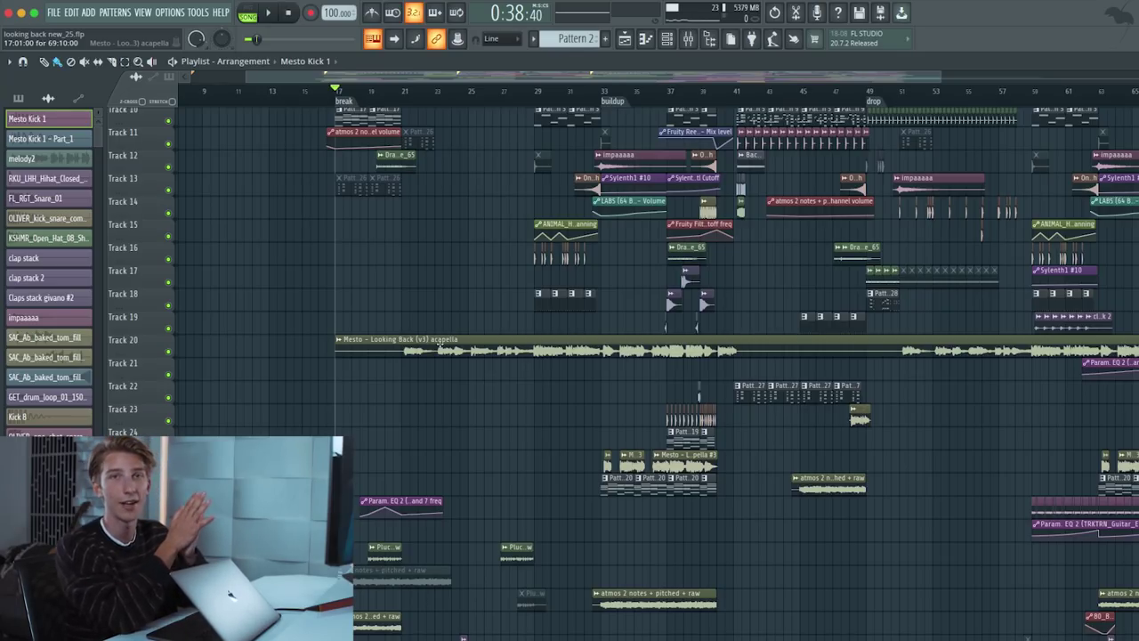
{"action": "scroll", "coordinate": [426, 460], "scroll_direction": "up", "scroll_amount": 2}
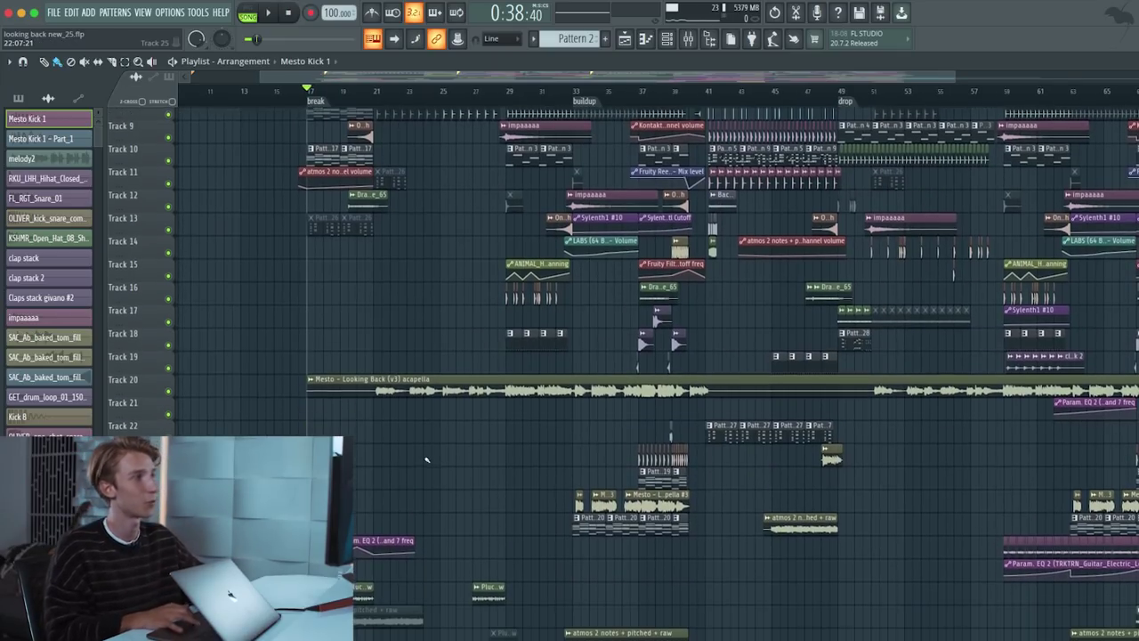
- Zoom the playlist around the break and move the playhead to bar 21
{"action": "scroll", "coordinate": [406, 521], "scroll_direction": "down", "scroll_amount": 2}
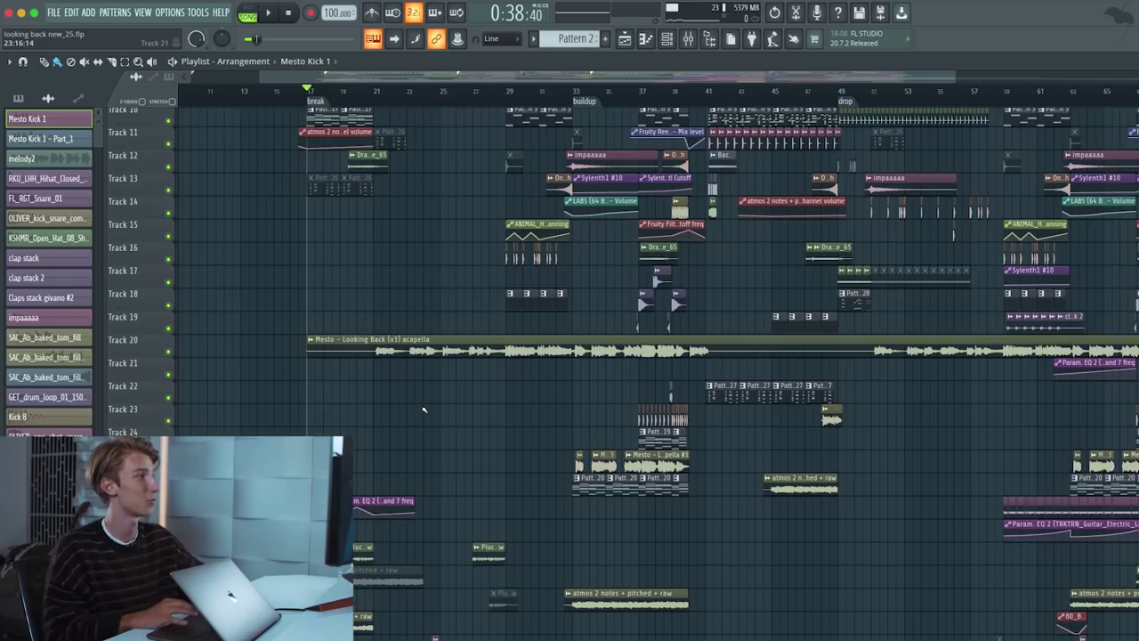
{"action": "scroll", "coordinate": [654, 380], "scroll_direction": "down", "scroll_amount": 3}
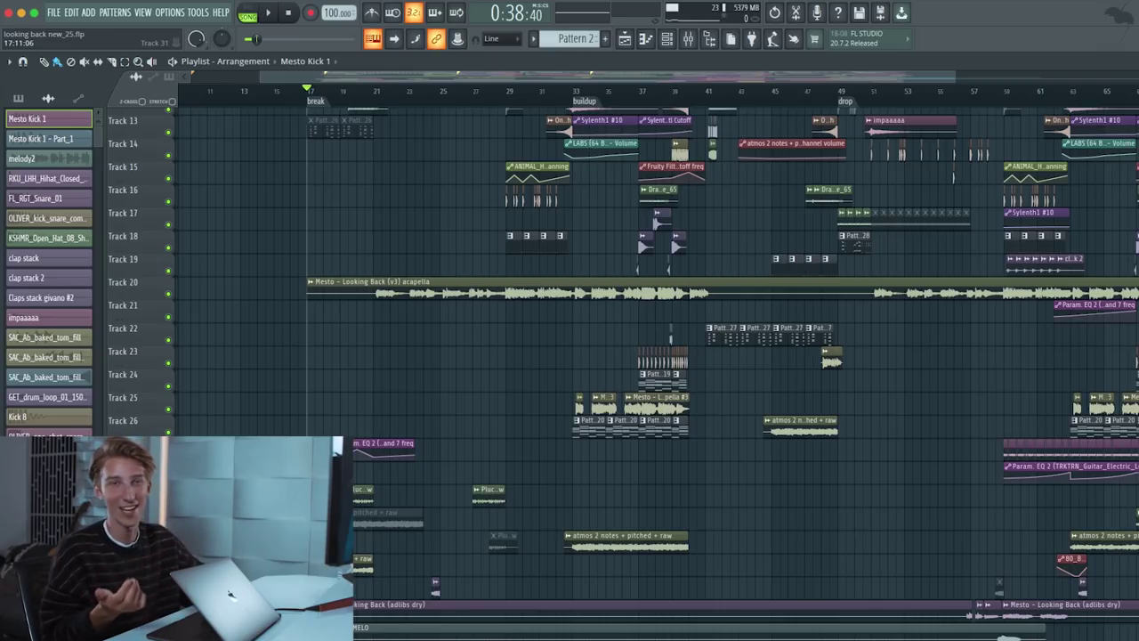
{"action": "left_click", "coordinate": [374, 90]}
{"action": "scroll", "coordinate": [374, 91], "scroll_direction": "up", "scroll_amount": 4}
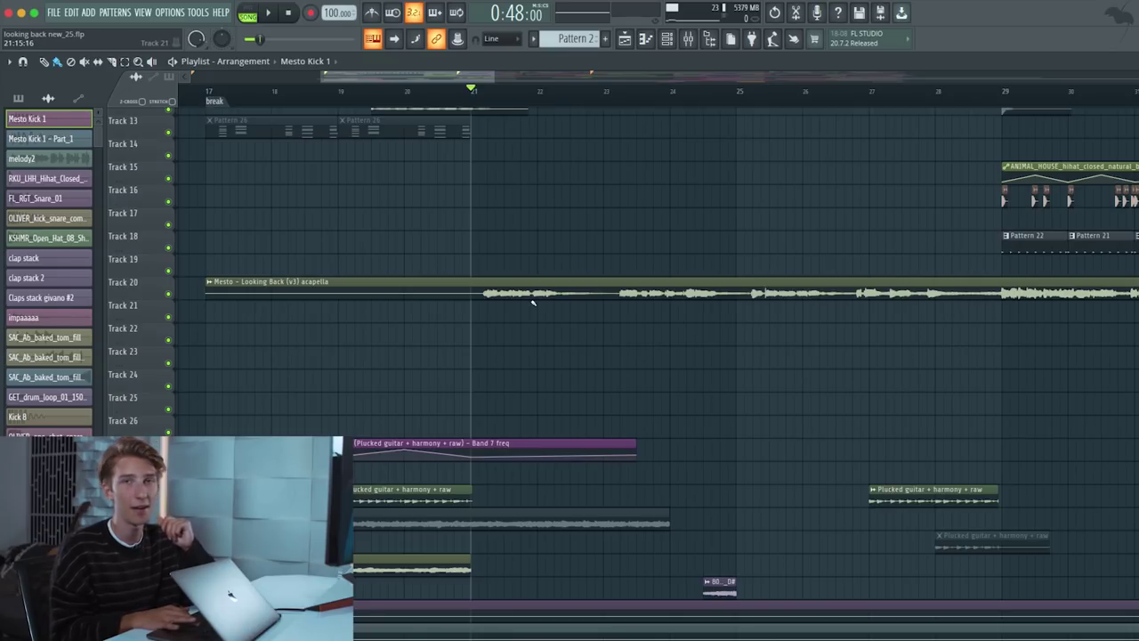
{"action": "scroll", "coordinate": [475, 341], "scroll_direction": "down", "scroll_amount": 2}
{"action": "scroll", "coordinate": [476, 344], "scroll_direction": "down", "scroll_amount": 2}
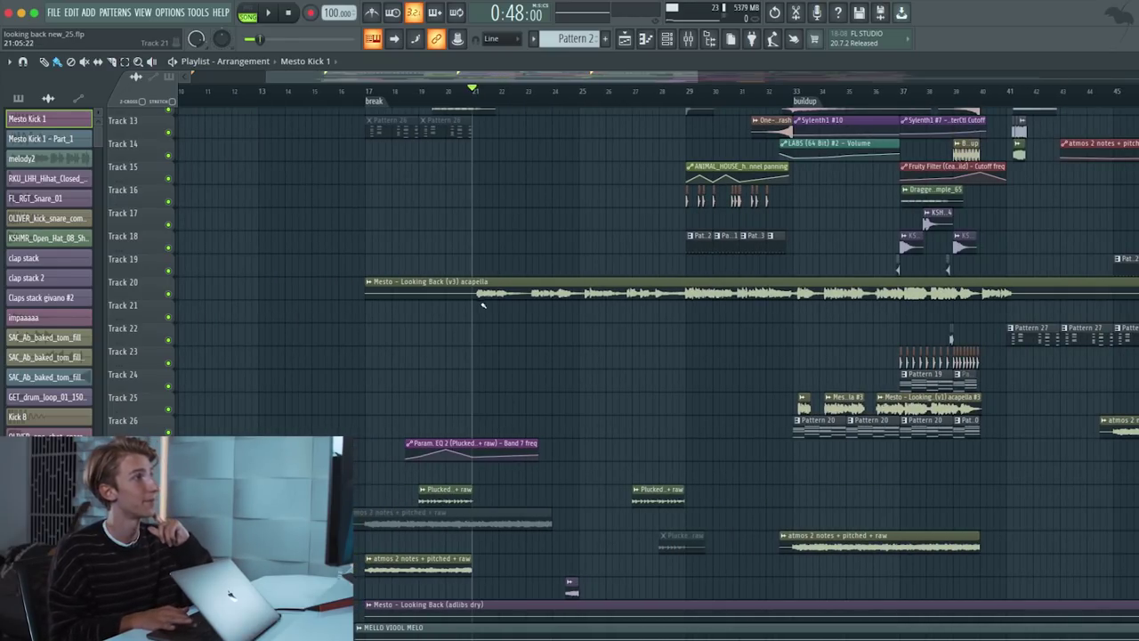
- Audition Track 20's acapella vocal solo from bar 21, then unsolo it
{"action": "right_click", "coordinate": [169, 294]}
{"action": "scroll", "coordinate": [600, 318], "scroll_direction": "up", "scroll_amount": 3}
{"action": "scroll", "coordinate": [600, 319], "scroll_direction": "right", "scroll_amount": 3}
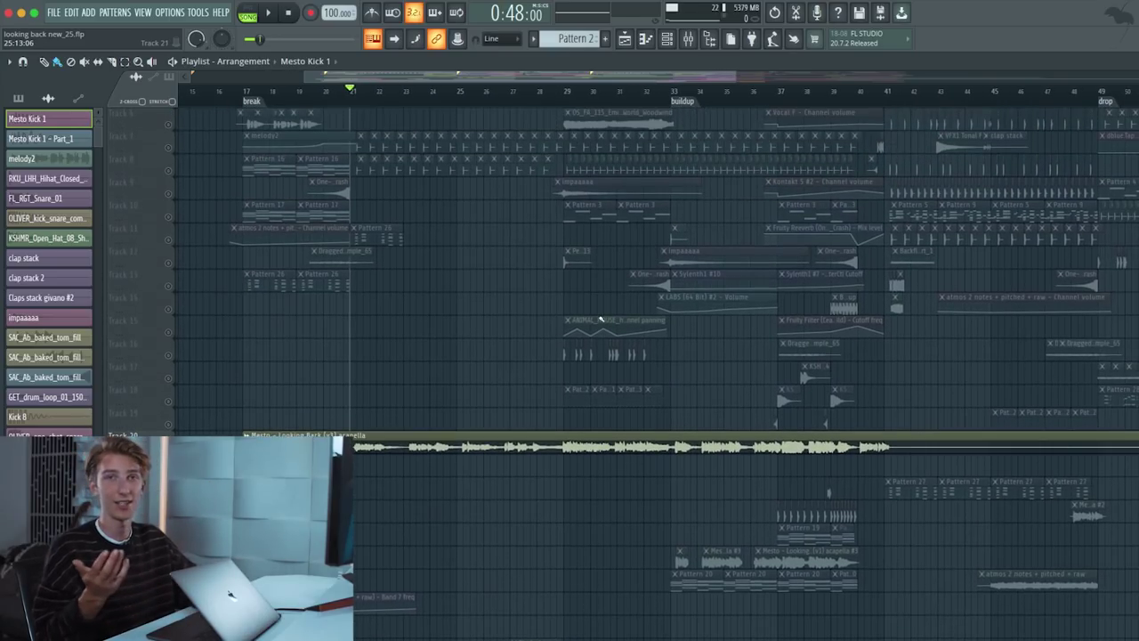
{"action": "key", "text": "space"}
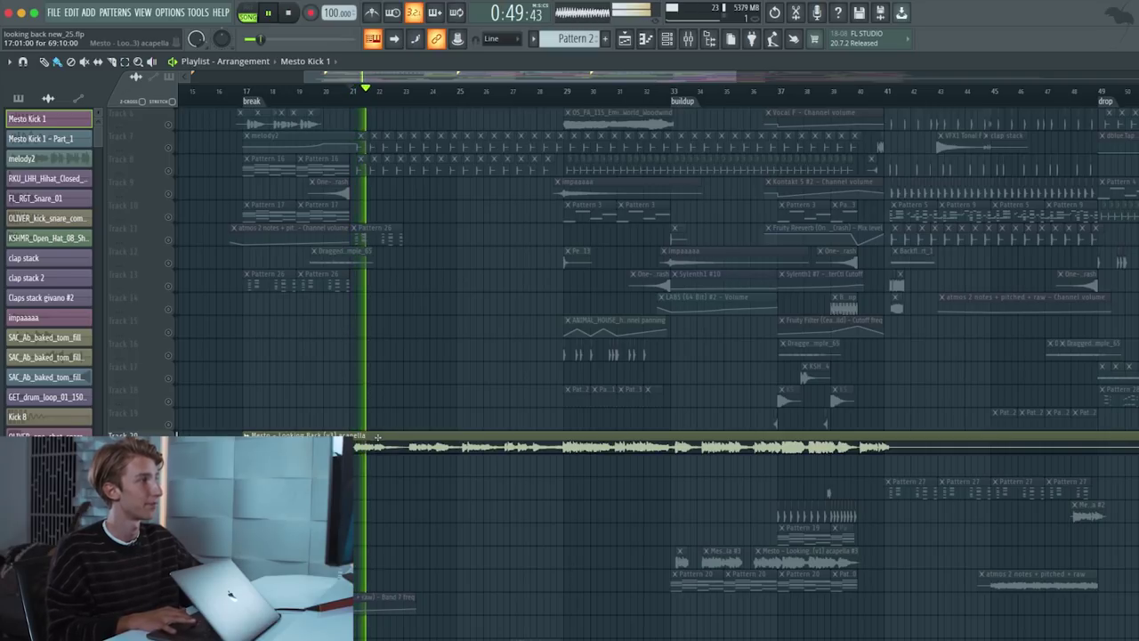
{"action": "key", "text": "space"}
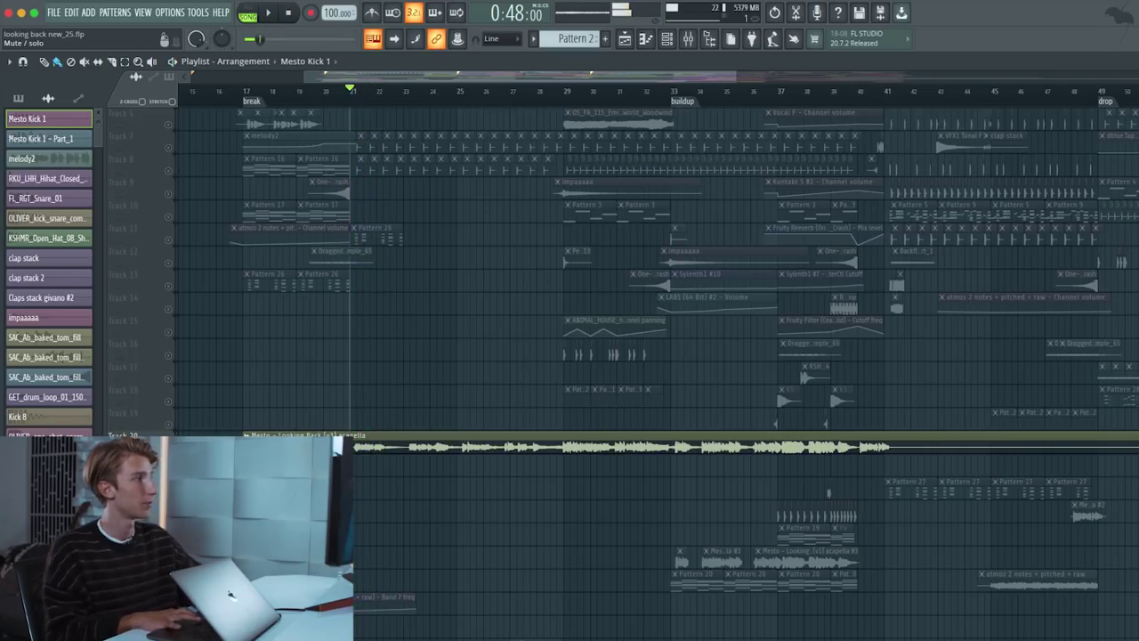
{"action": "right_click", "coordinate": [169, 435]}
- Scroll to the plucked guitar EQ automation and set the song position to bar 19
{"action": "scroll", "coordinate": [497, 384], "scroll_direction": "down", "scroll_amount": 4}
{"action": "scroll", "coordinate": [498, 384], "scroll_direction": "down", "scroll_amount": 4}
{"action": "scroll", "coordinate": [498, 384], "scroll_direction": "left", "scroll_amount": 2}
{"action": "scroll", "coordinate": [497, 384], "scroll_direction": "down", "scroll_amount": 4}
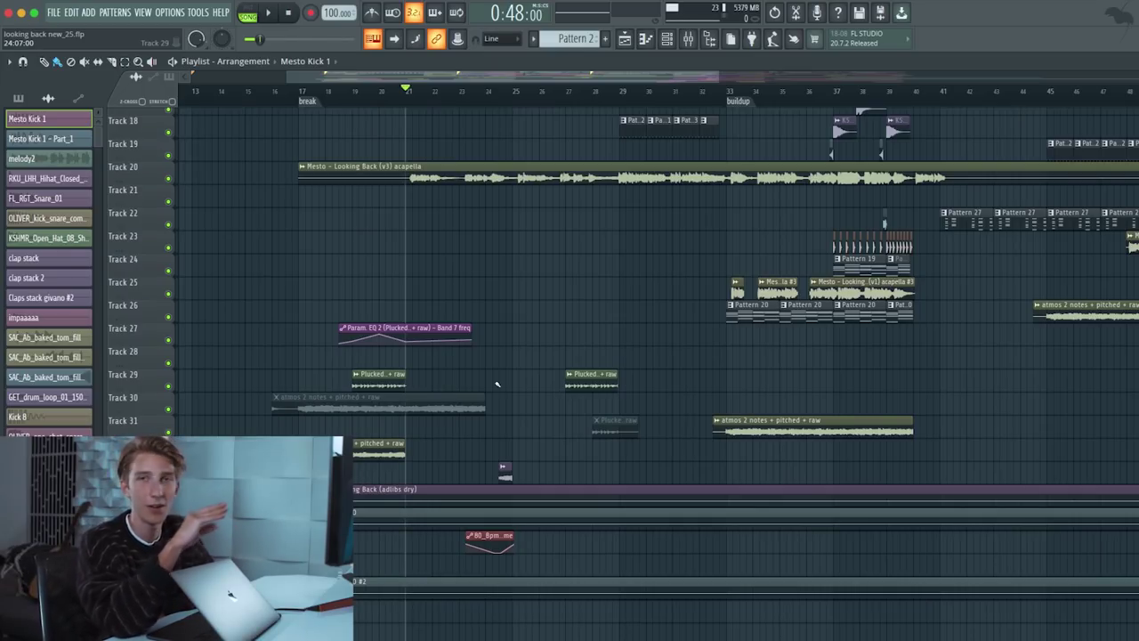
{"action": "scroll", "coordinate": [497, 384], "scroll_direction": "up", "scroll_amount": 1}
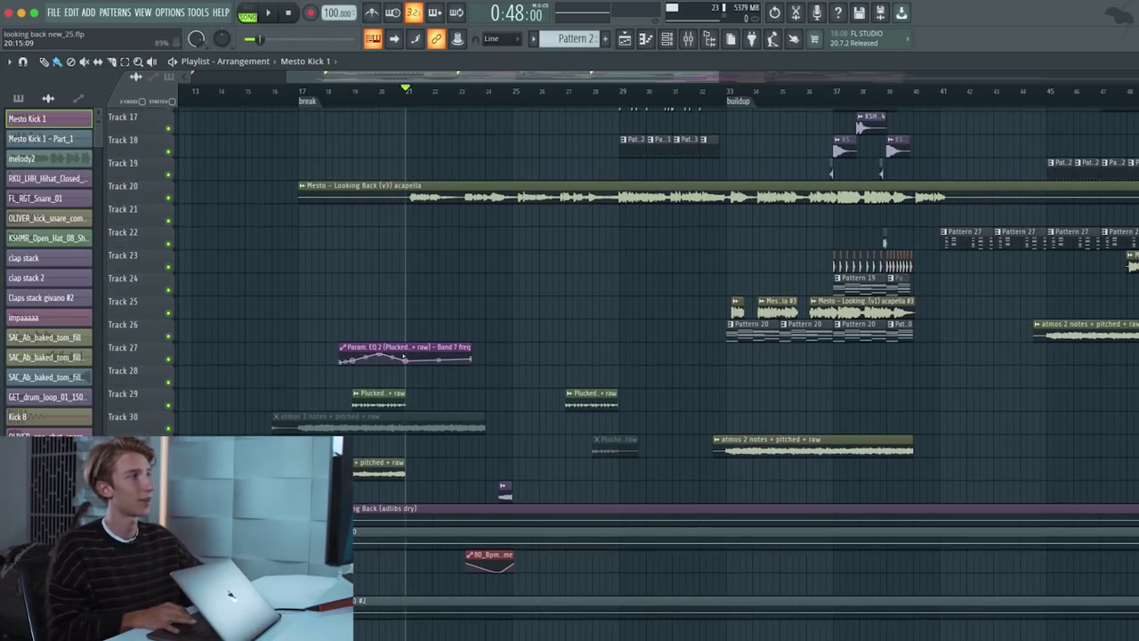
{"action": "scroll", "coordinate": [497, 384], "scroll_direction": "up", "scroll_amount": 3, "text": "ctrl"}
{"action": "left_click", "coordinate": [289, 91]}
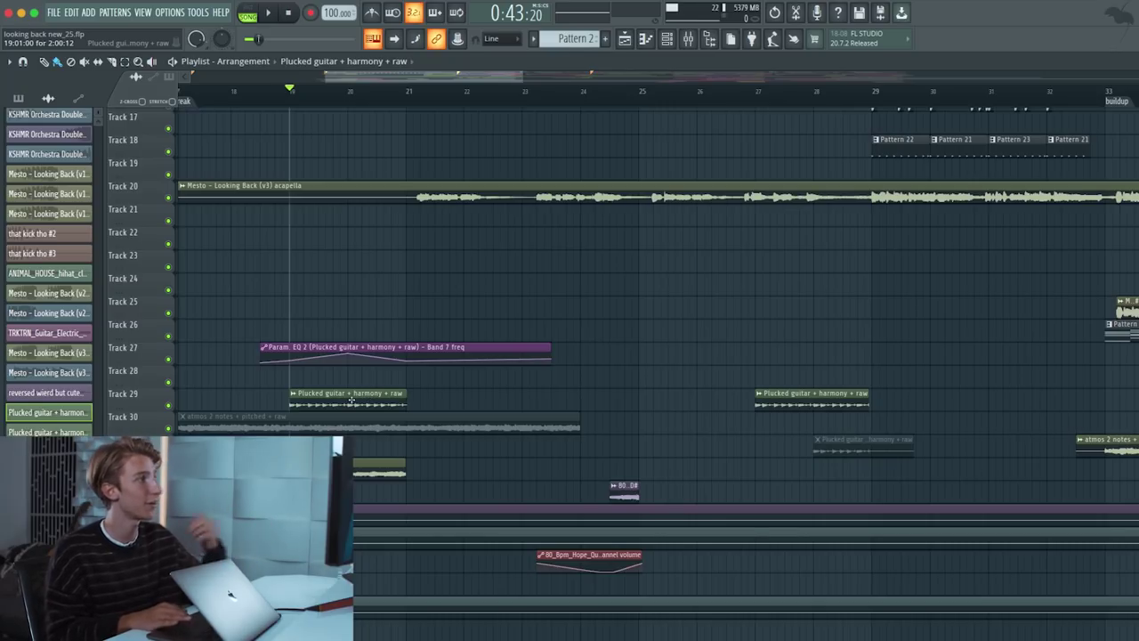
- Audition Track 27 in solo, then unsolo it
{"action": "scroll", "coordinate": [369, 395], "scroll_direction": "down", "scroll_amount": 2}
{"action": "scroll", "coordinate": [364, 418], "scroll_direction": "down", "scroll_amount": 2}
{"action": "scroll", "coordinate": [355, 462], "scroll_direction": "down", "scroll_amount": 1}
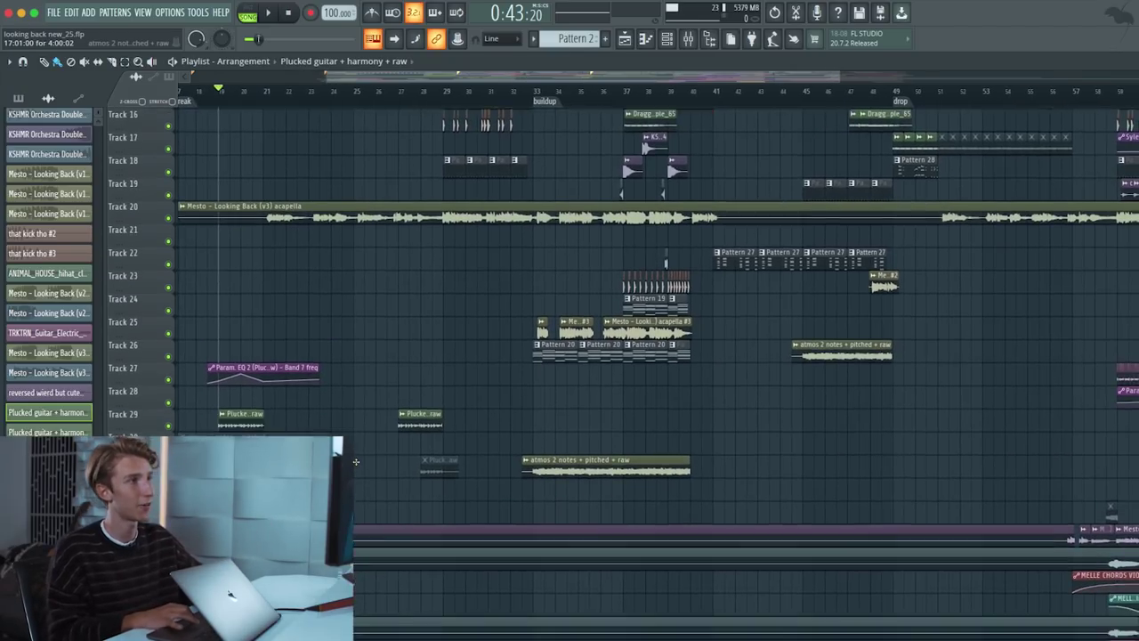
{"action": "scroll", "coordinate": [355, 462], "scroll_direction": "up", "scroll_amount": 2}
{"action": "scroll", "coordinate": [355, 462], "scroll_direction": "right", "scroll_amount": 2}
{"action": "scroll", "coordinate": [355, 461], "scroll_direction": "down", "scroll_amount": 2}
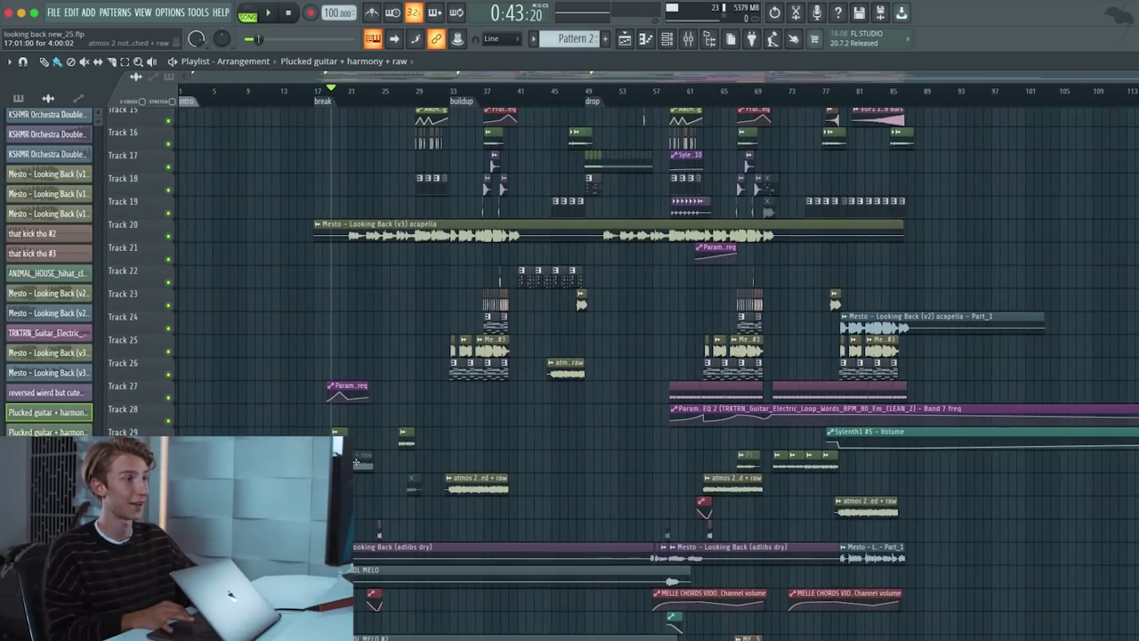
{"action": "scroll", "coordinate": [355, 461], "scroll_direction": "up", "scroll_amount": 2}
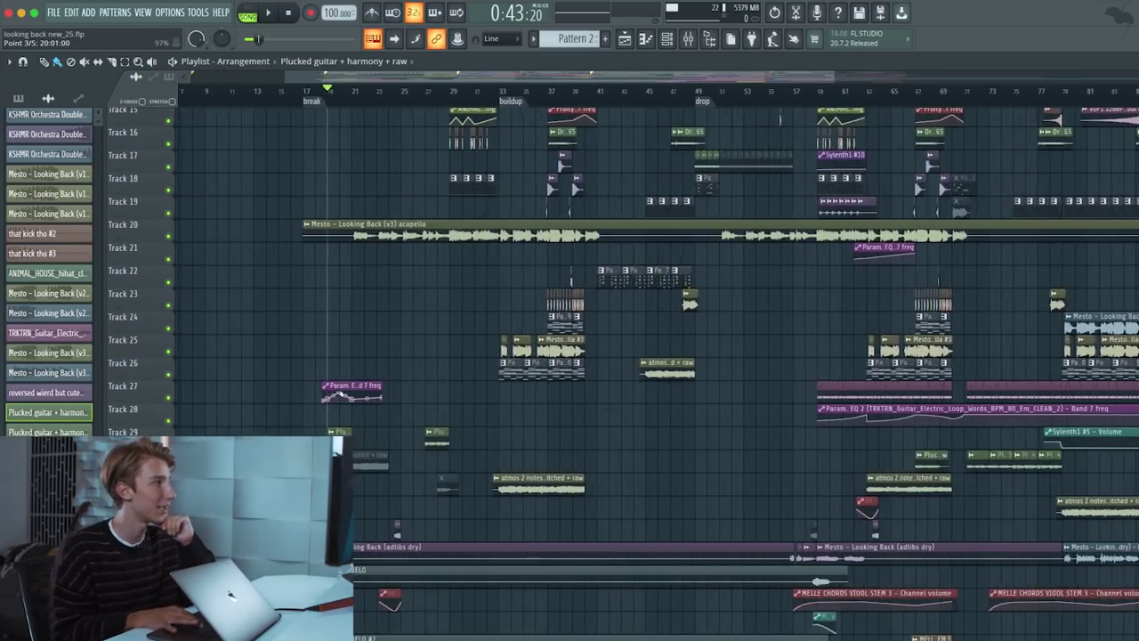
{"action": "scroll", "coordinate": [355, 461], "scroll_direction": "up", "scroll_amount": 2}
{"action": "left_click", "coordinate": [168, 397], "text": "ctrl"}
{"action": "key", "text": "space"}
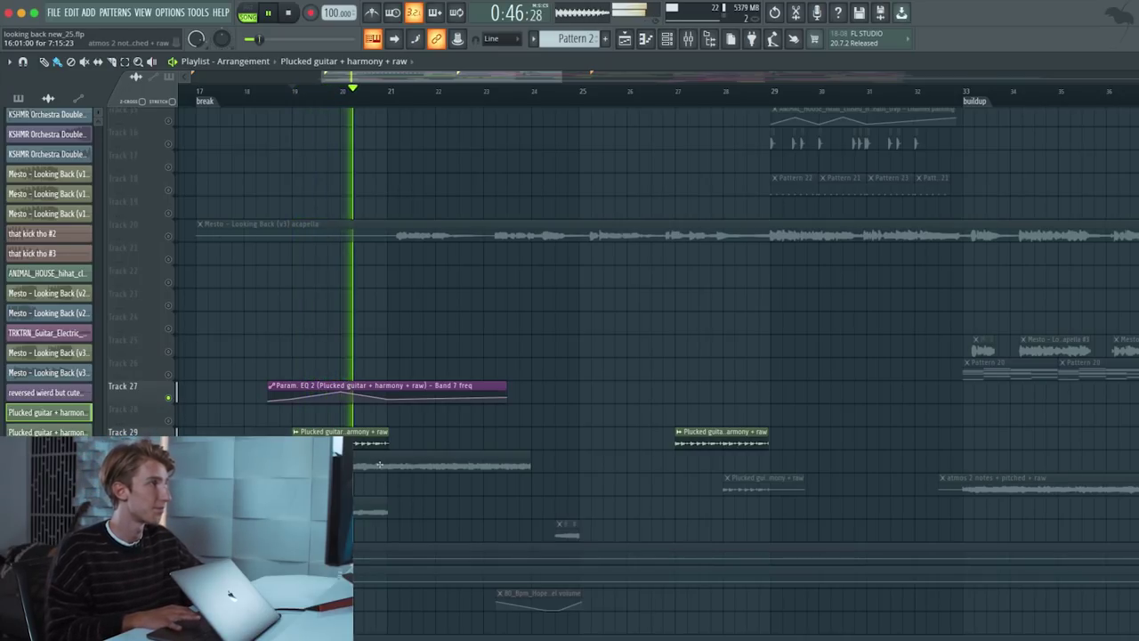
{"action": "key", "text": "space"}
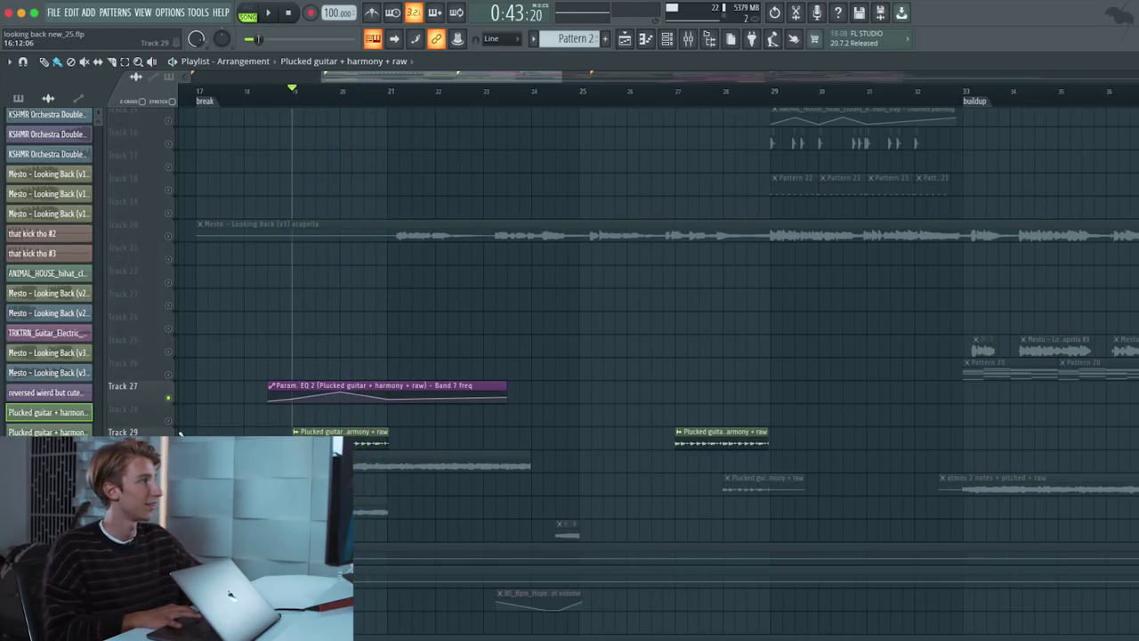
{"action": "left_click", "coordinate": [168, 397], "text": "ctrl"}
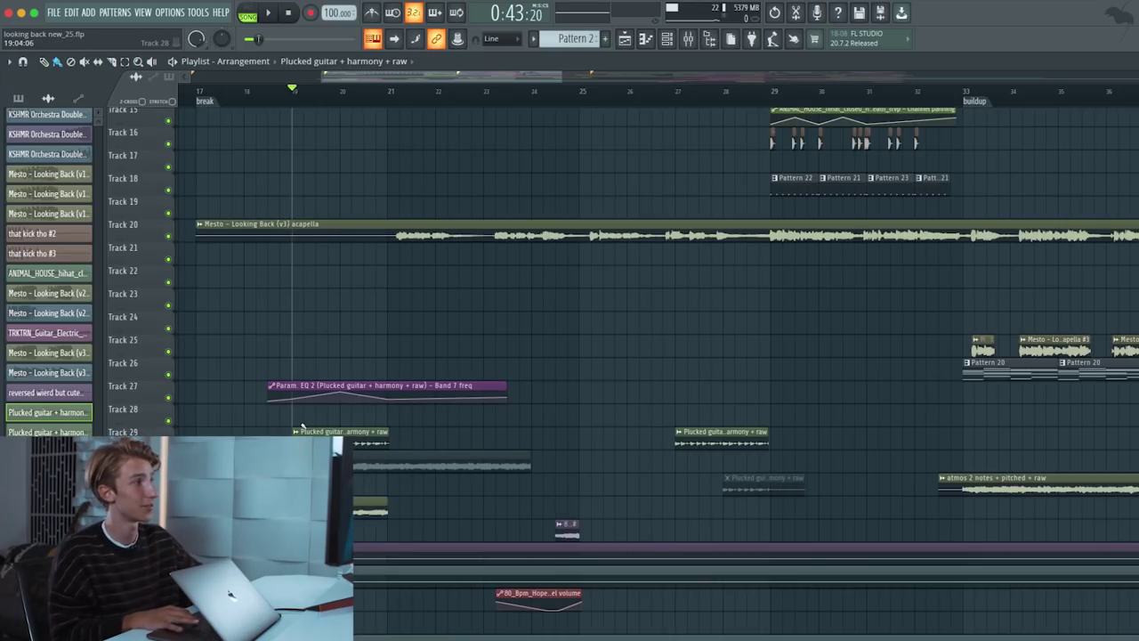
- Audition Track 32's atmos 2 notes + pitched + raw clip solo from the break start, checking its settings, then unsolo
{"action": "scroll", "coordinate": [204, 424], "scroll_direction": "down", "scroll_amount": 4}
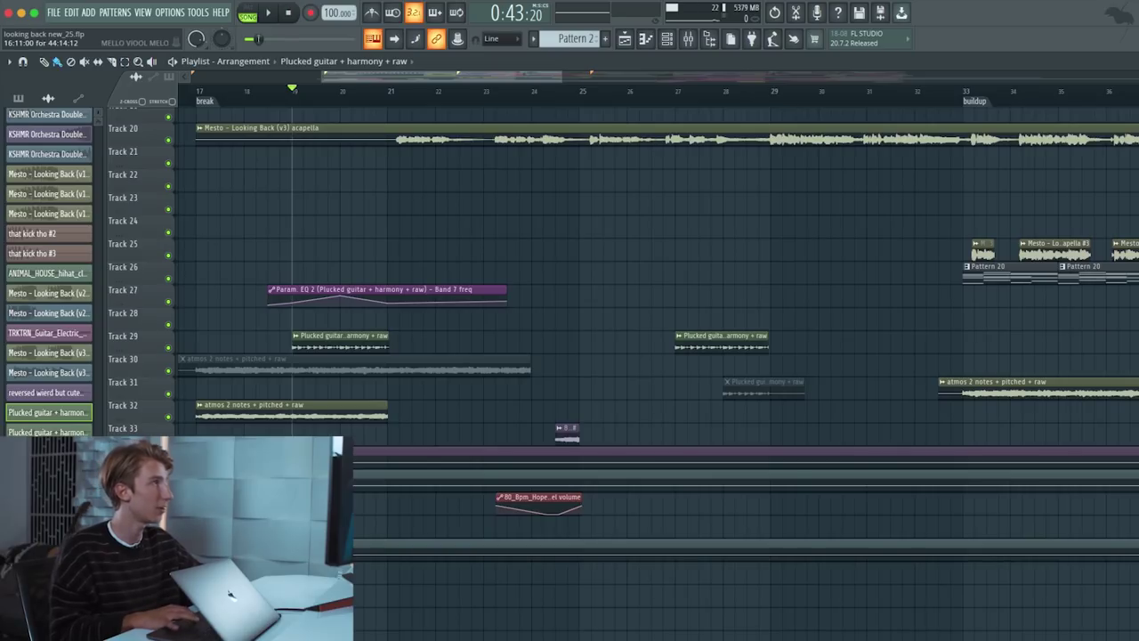
{"action": "left_click", "coordinate": [168, 416], "text": "ctrl"}
{"action": "left_click", "coordinate": [198, 91]}
{"action": "key", "text": "space"}
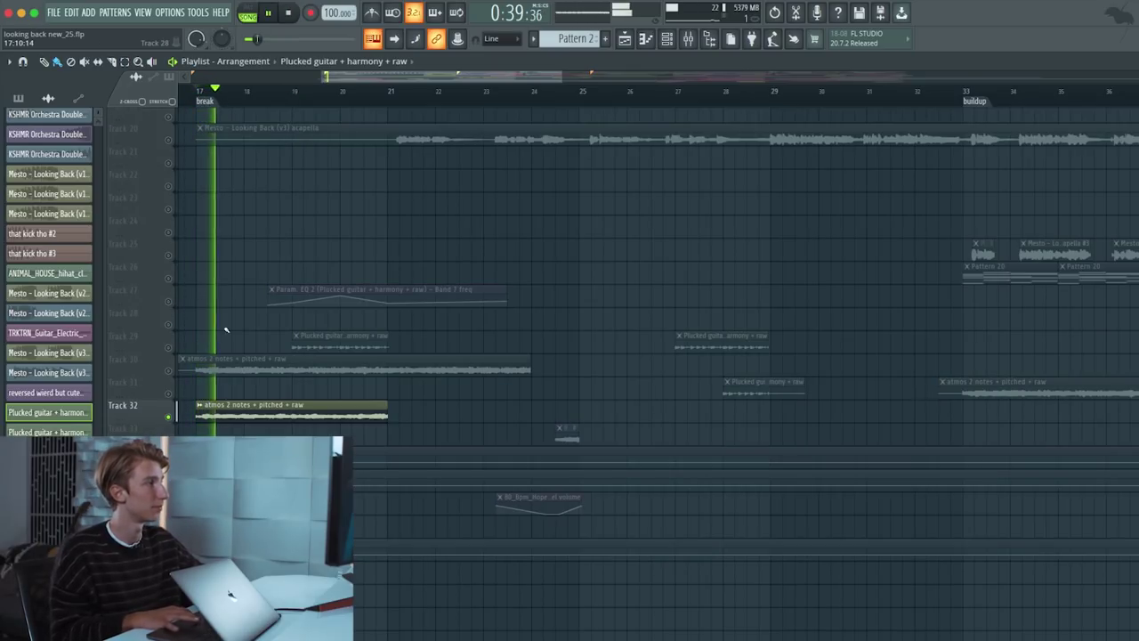
{"action": "double_click", "coordinate": [300, 413]}
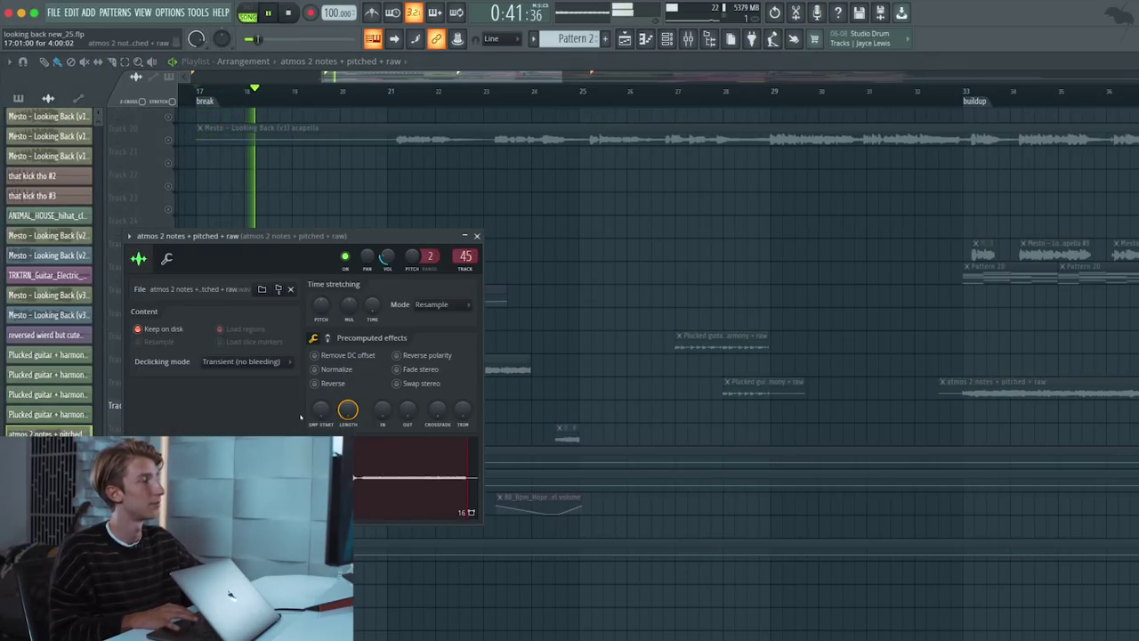
{"action": "left_click", "coordinate": [477, 235]}
{"action": "key", "text": "space"}
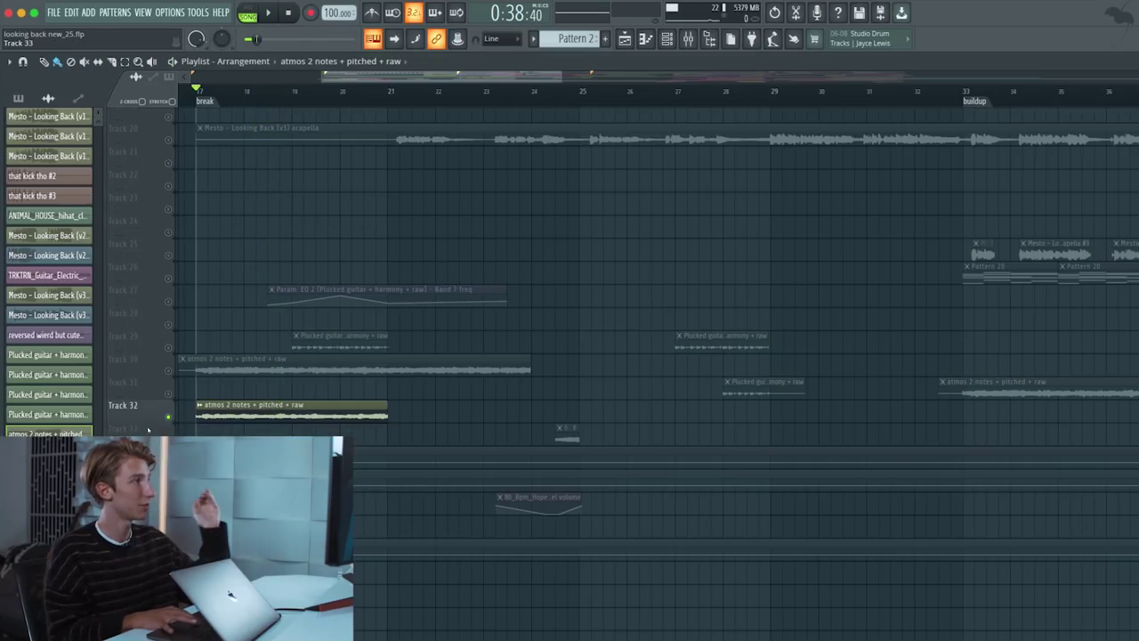
{"action": "left_click", "coordinate": [168, 417], "text": "ctrl"}
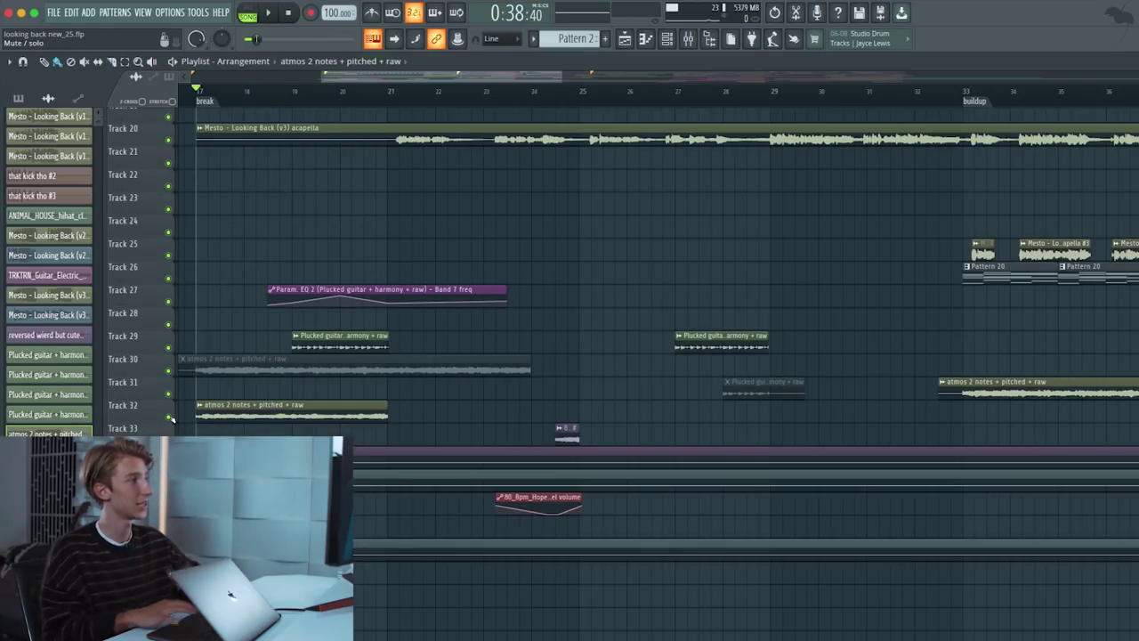
- Scroll the arrangement back up to show it from Track 1
{"action": "scroll", "coordinate": [335, 420], "scroll_direction": "down", "scroll_amount": 3, "text": "ctrl"}
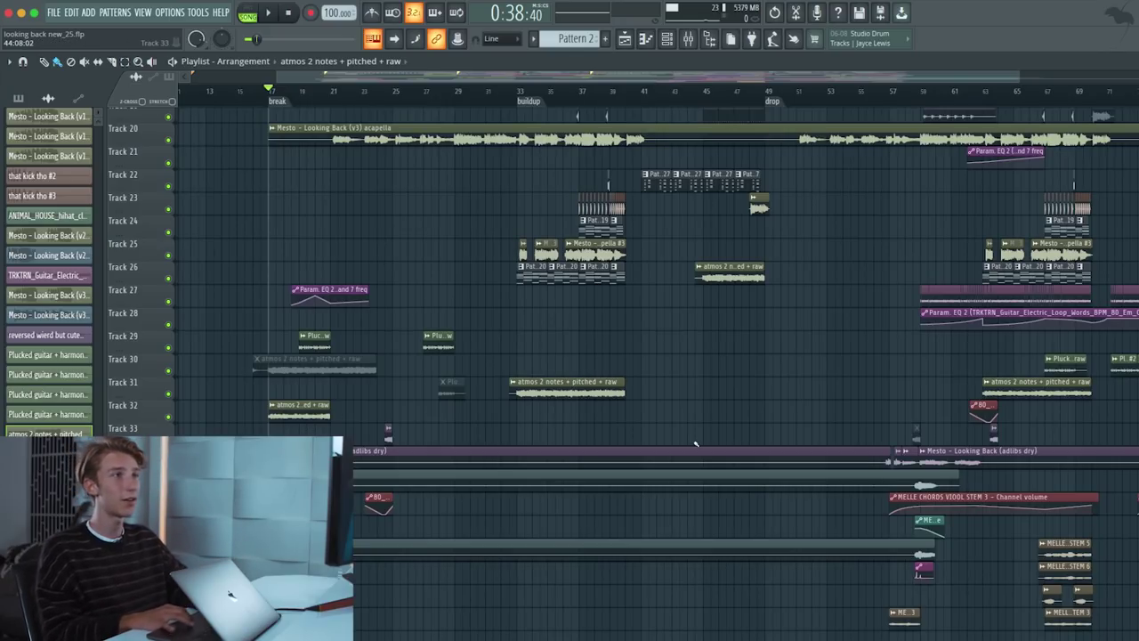
{"action": "scroll", "coordinate": [695, 443], "scroll_direction": "right", "scroll_amount": 2}
{"action": "scroll", "coordinate": [696, 443], "scroll_direction": "up", "scroll_amount": 1}
{"action": "scroll", "coordinate": [696, 444], "scroll_direction": "up", "scroll_amount": 5}
{"action": "scroll", "coordinate": [601, 478], "scroll_direction": "up", "scroll_amount": 4}
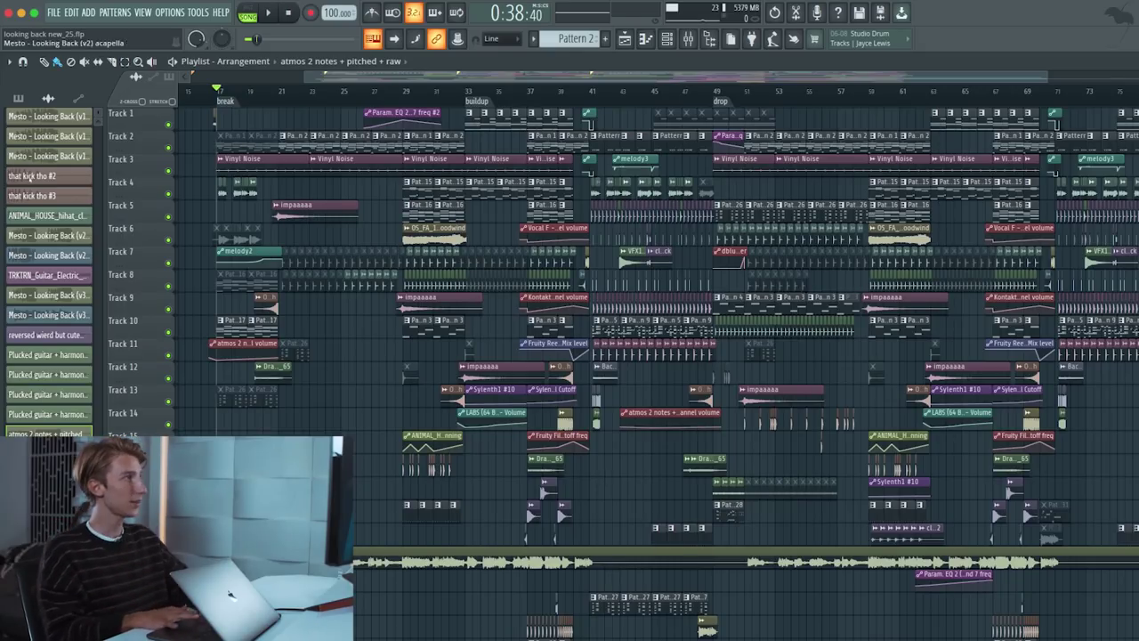
- Play the song briefly and bring up the channel rack
{"action": "scroll", "coordinate": [398, 214], "scroll_direction": "up", "scroll_amount": 2}
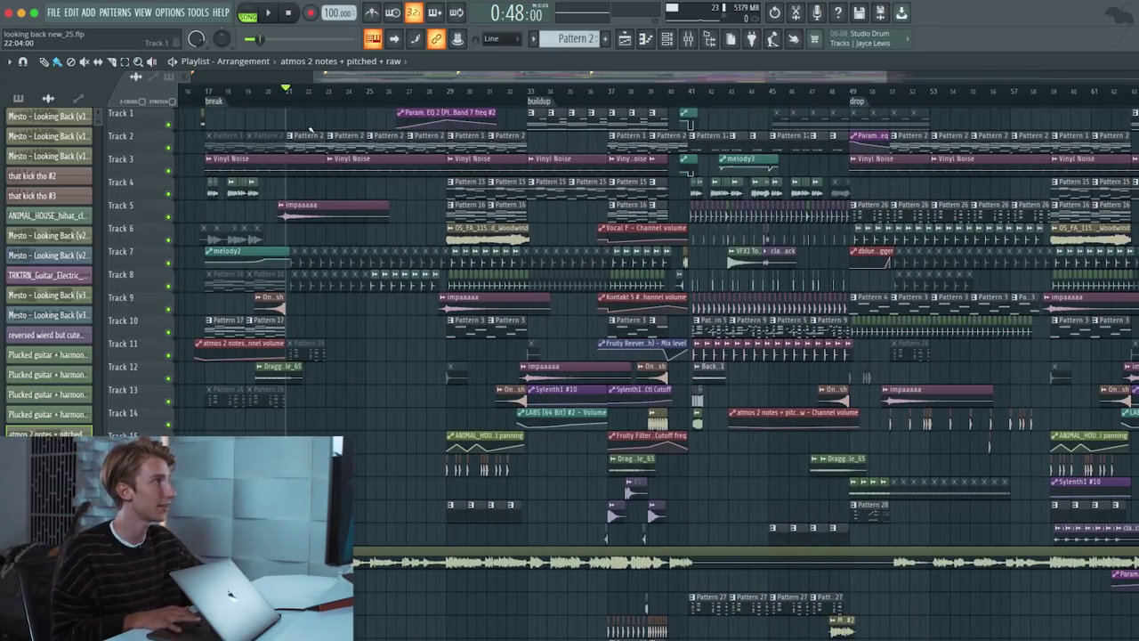
{"action": "key", "text": "space"}
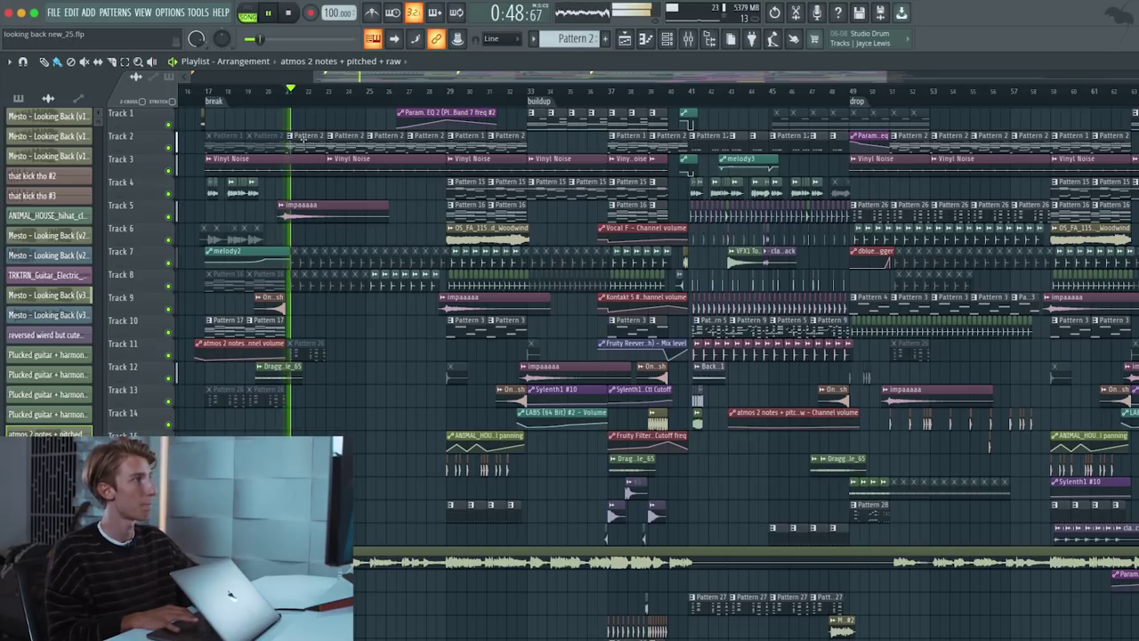
{"action": "left_click", "coordinate": [667, 38]}
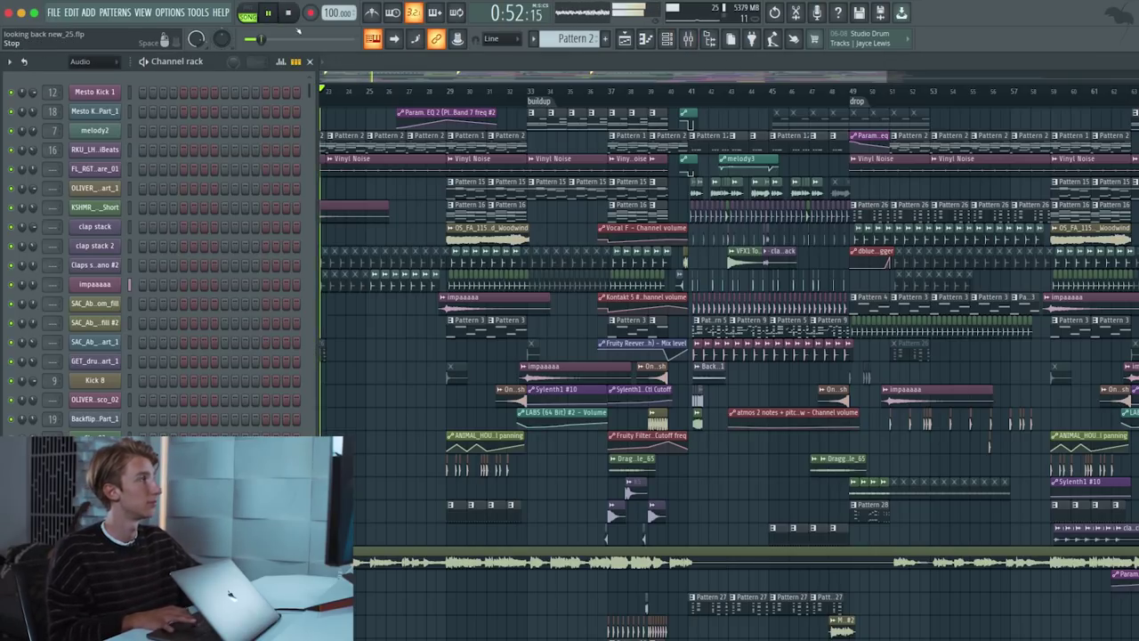
{"action": "key", "text": "space"}
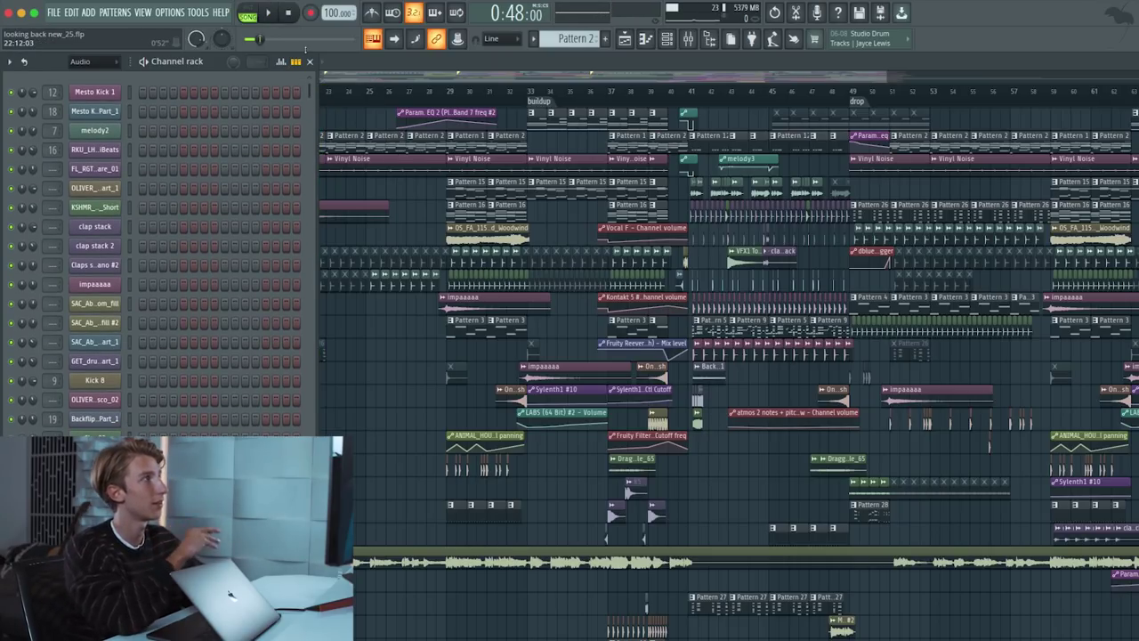
- Set the channel rack filter to All and preview Pattern 2's Sylenth1 chords in the piano roll
{"action": "left_click", "coordinate": [98, 60]}
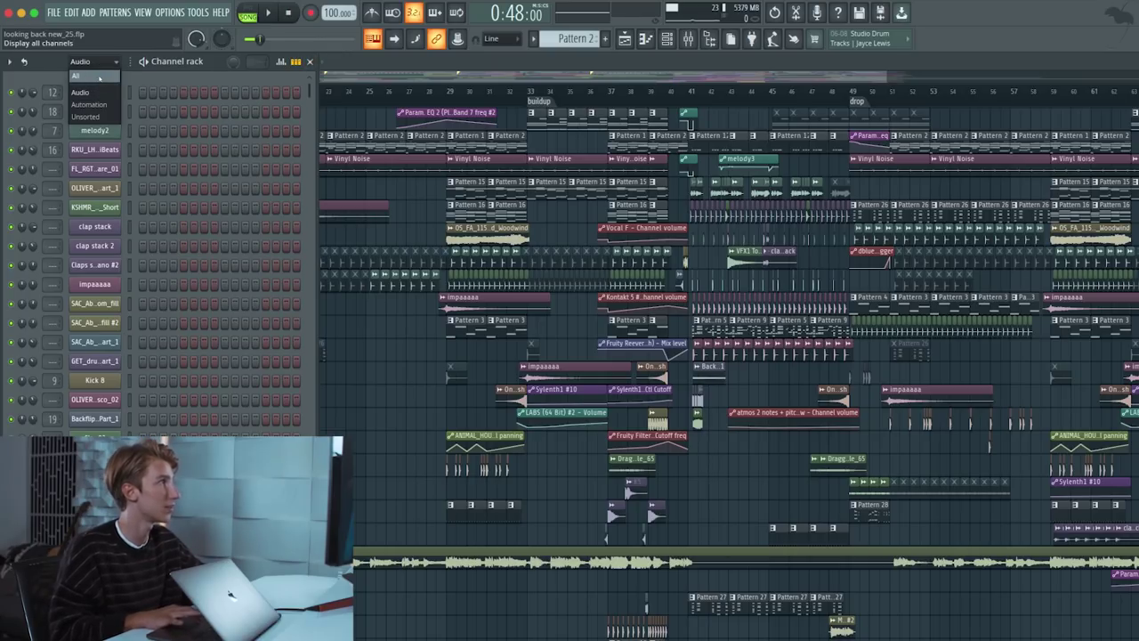
{"action": "left_click", "coordinate": [89, 78]}
{"action": "key", "text": "l"}
{"action": "key", "text": "space"}
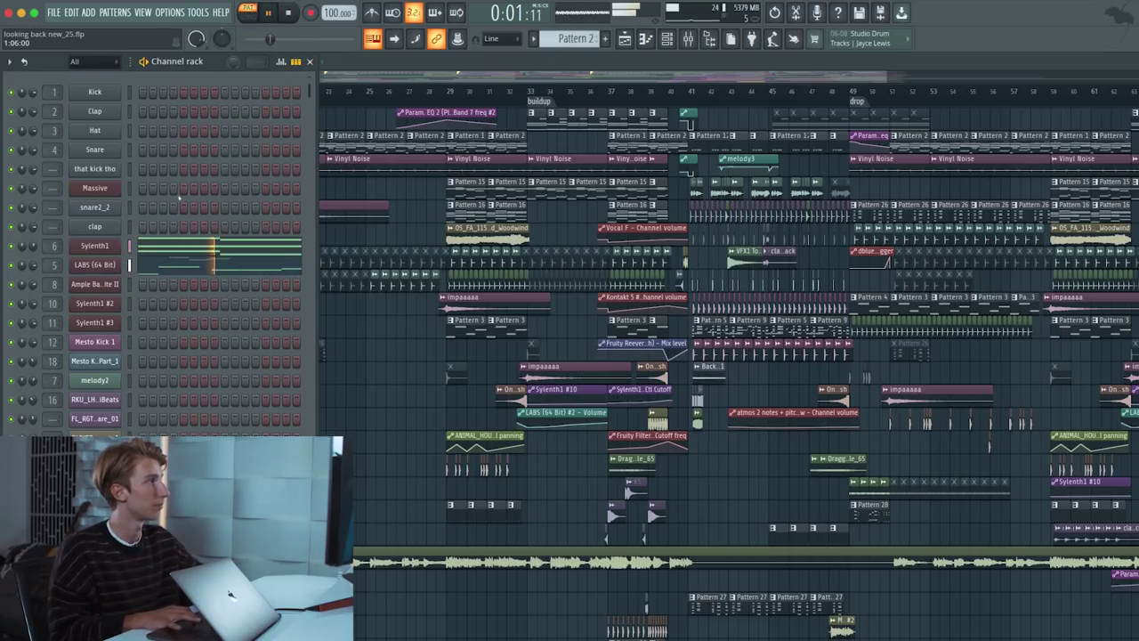
{"action": "left_click", "coordinate": [165, 248]}
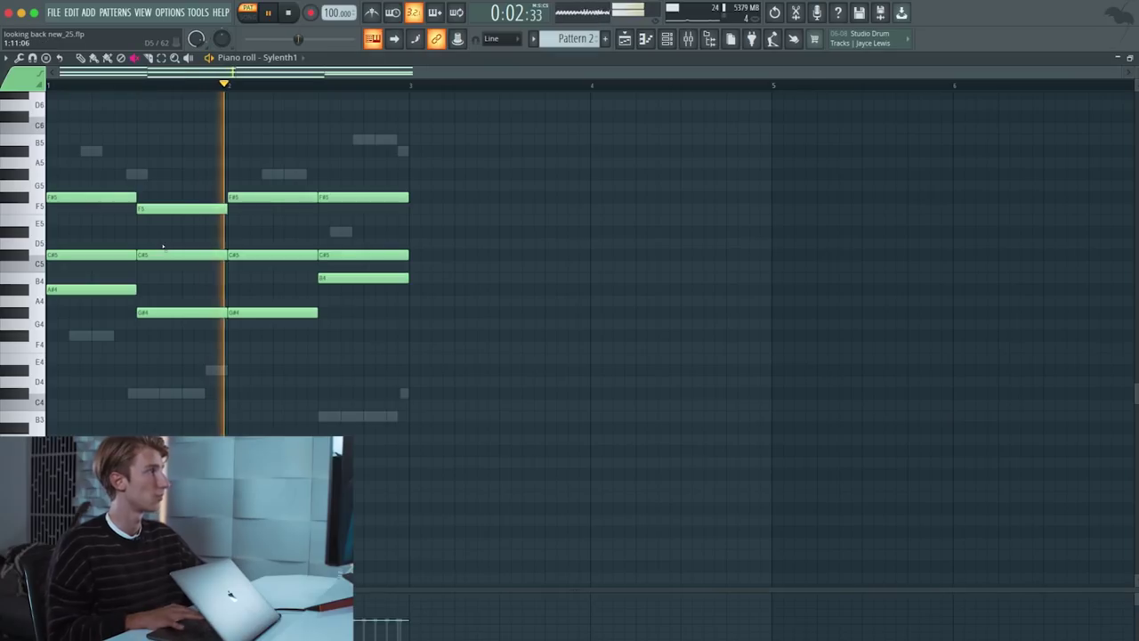
{"action": "key", "text": "space"}
{"action": "key", "text": "F7"}
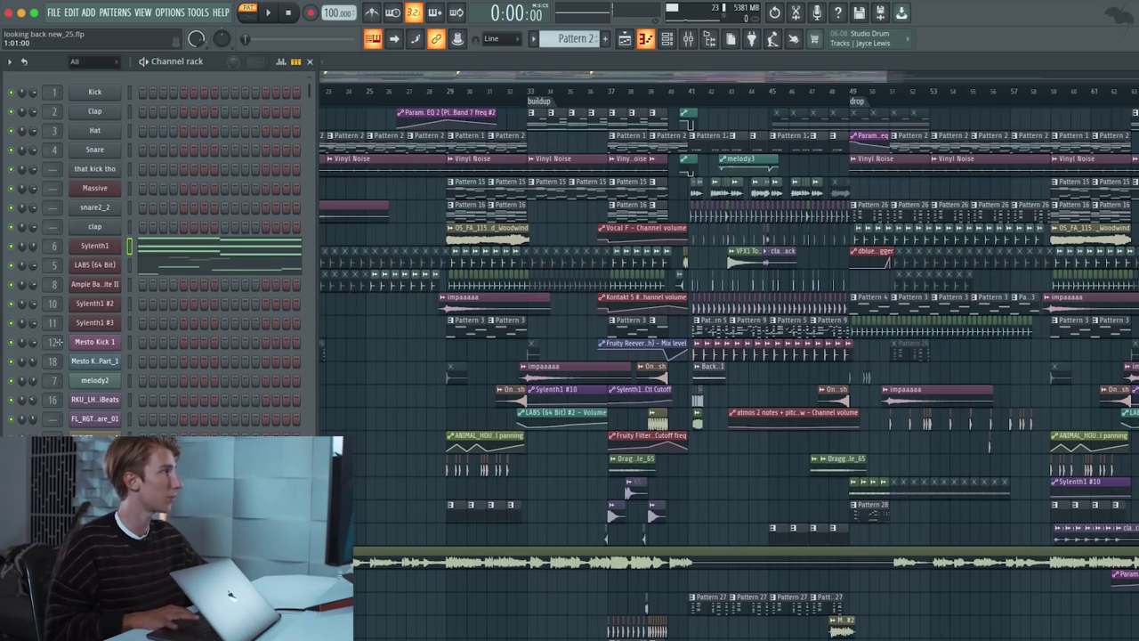
- Solo Sylenth1, view its synth window, then open its RC-20 Retro Color insert showing the Vinyl 1 preset
{"action": "right_click", "coordinate": [11, 243]}
{"action": "left_click", "coordinate": [19, 253]}
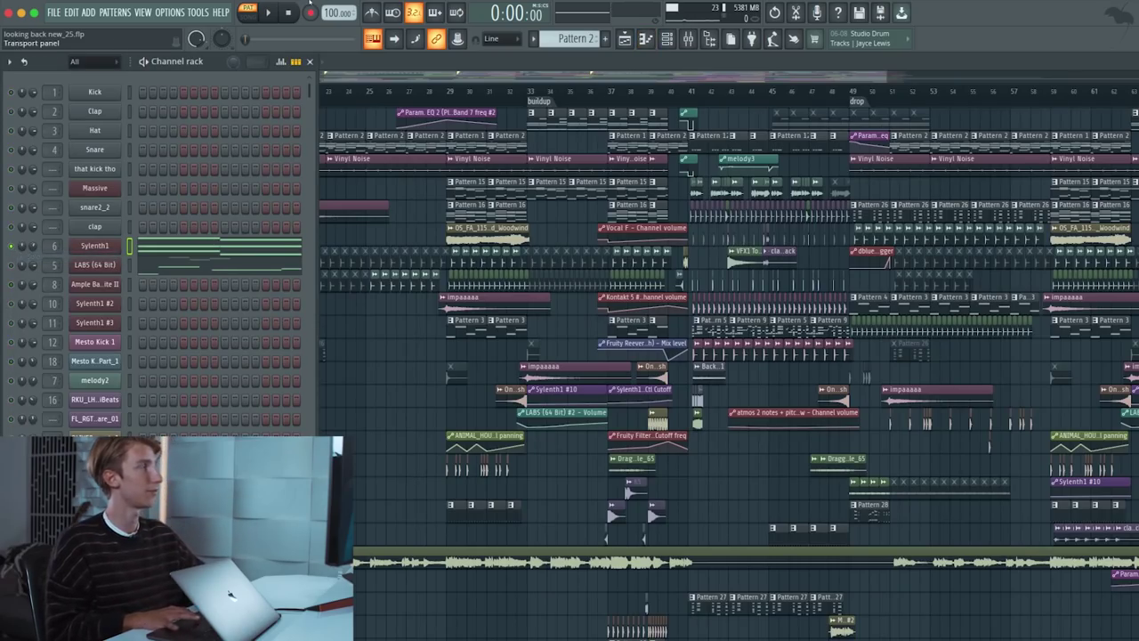
{"action": "left_click", "coordinate": [110, 247]}
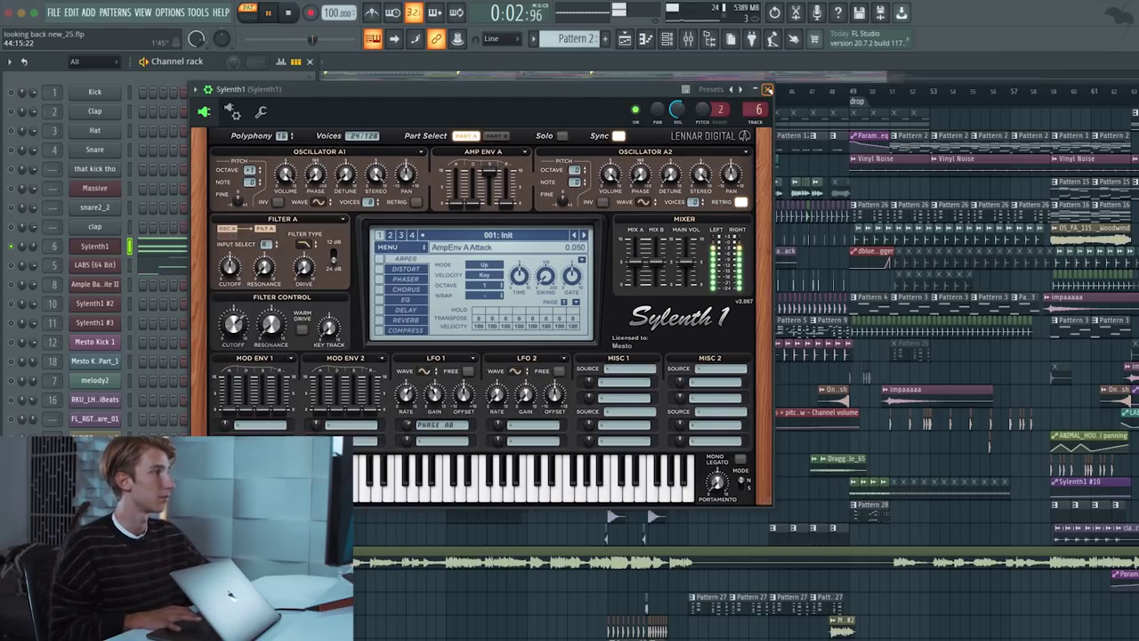
{"action": "key", "text": "space"}
{"action": "left_click", "coordinate": [767, 89]}
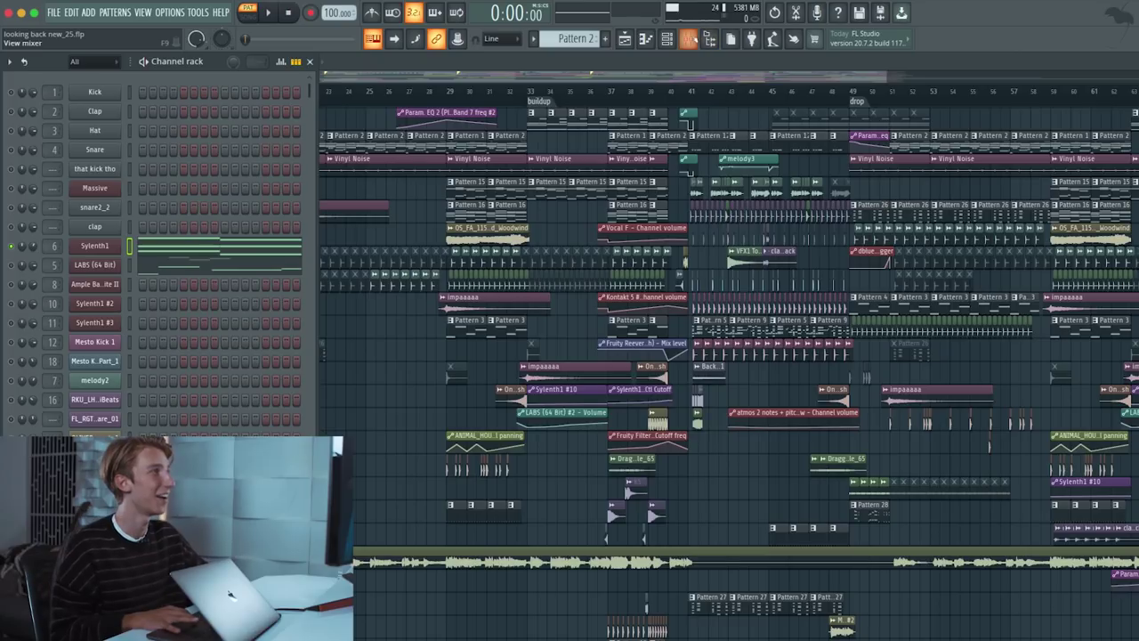
{"action": "left_click", "coordinate": [687, 38]}
{"action": "left_click", "coordinate": [1004, 304]}
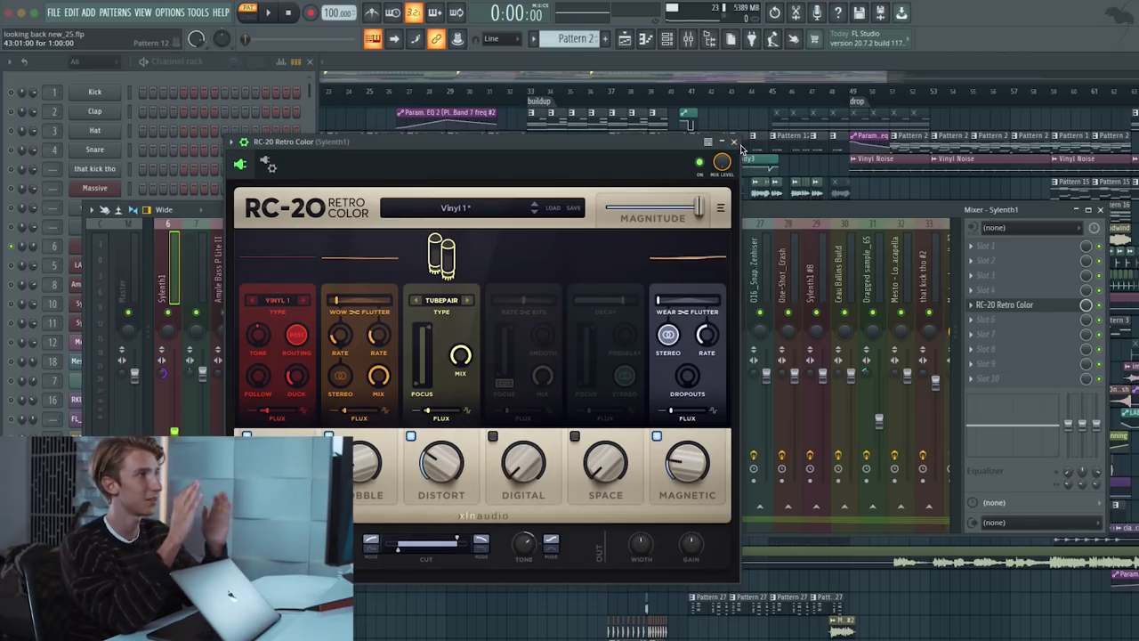
- Close RC-20 and view the LABS (64 Bit) Electric Piano instrument window from the channel rack
{"action": "left_click", "coordinate": [735, 143]}
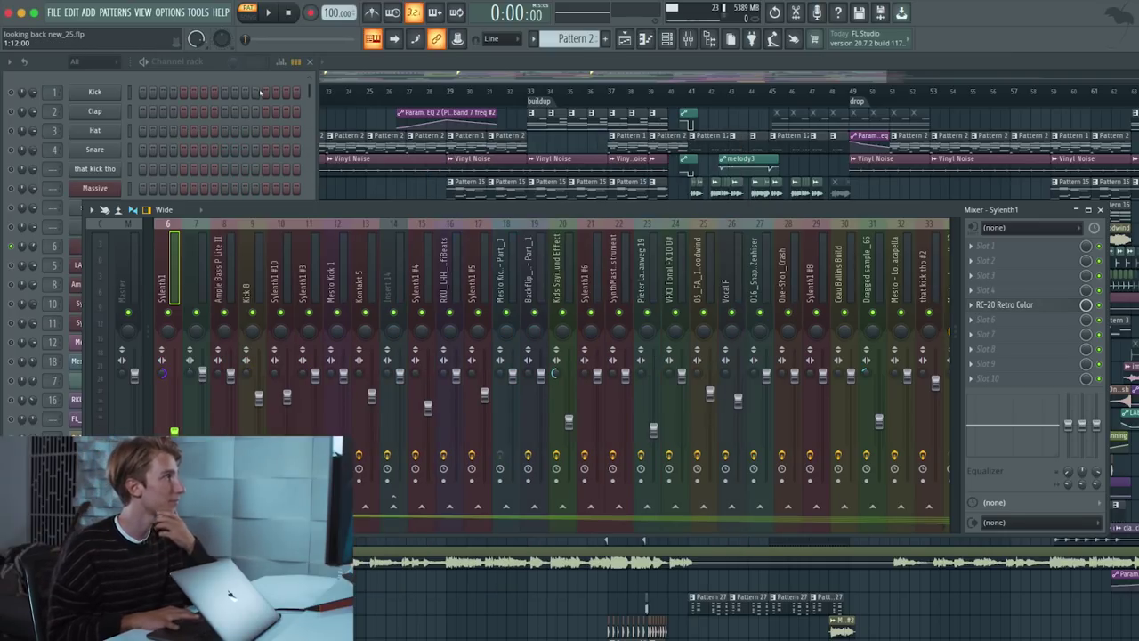
{"action": "left_click", "coordinate": [255, 78]}
{"action": "right_click", "coordinate": [103, 265]}
{"action": "key", "text": "Escape"}
{"action": "left_click", "coordinate": [89, 265]}
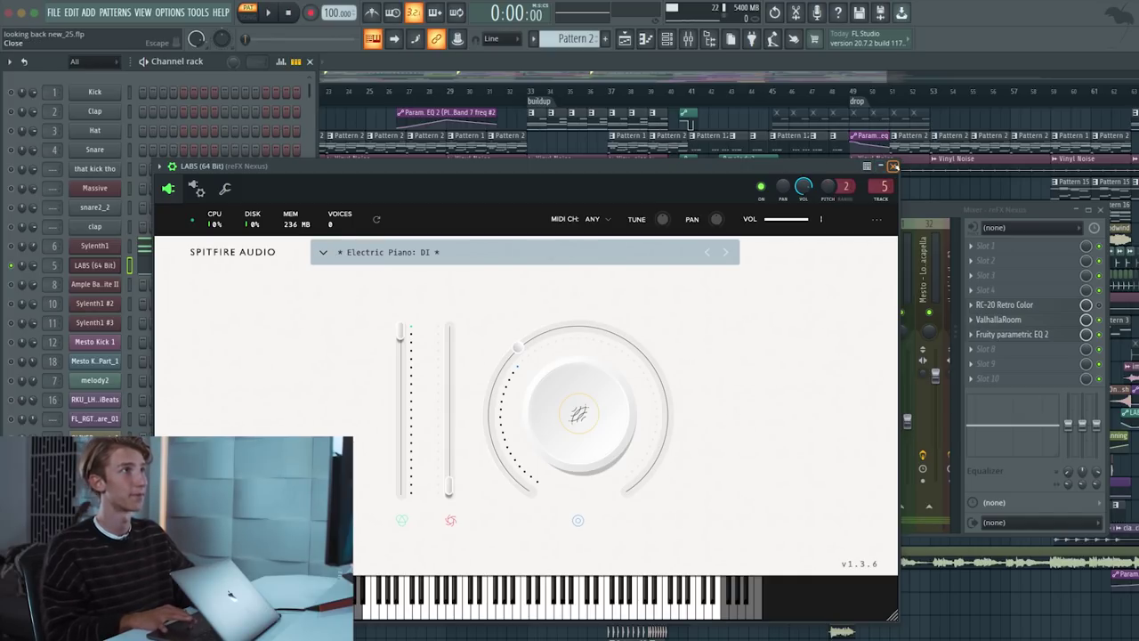
{"action": "left_click", "coordinate": [893, 167]}
- Play Pattern 2's LABS piano notes in the piano roll, zooming in and out on the grid
{"action": "left_click", "coordinate": [158, 266]}
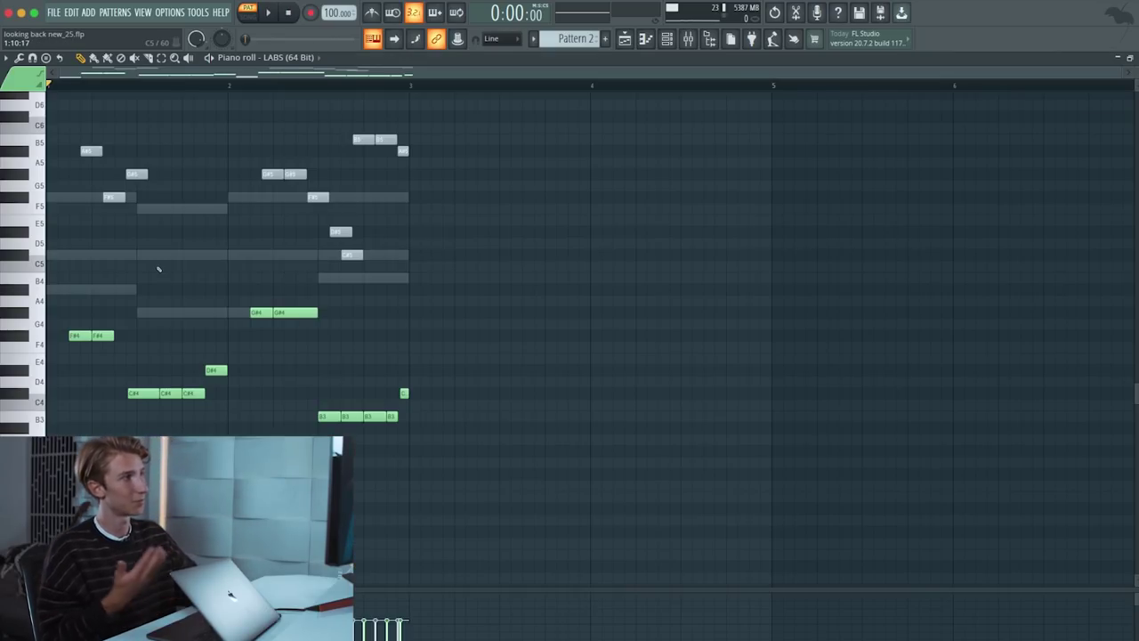
{"action": "key", "text": "space"}
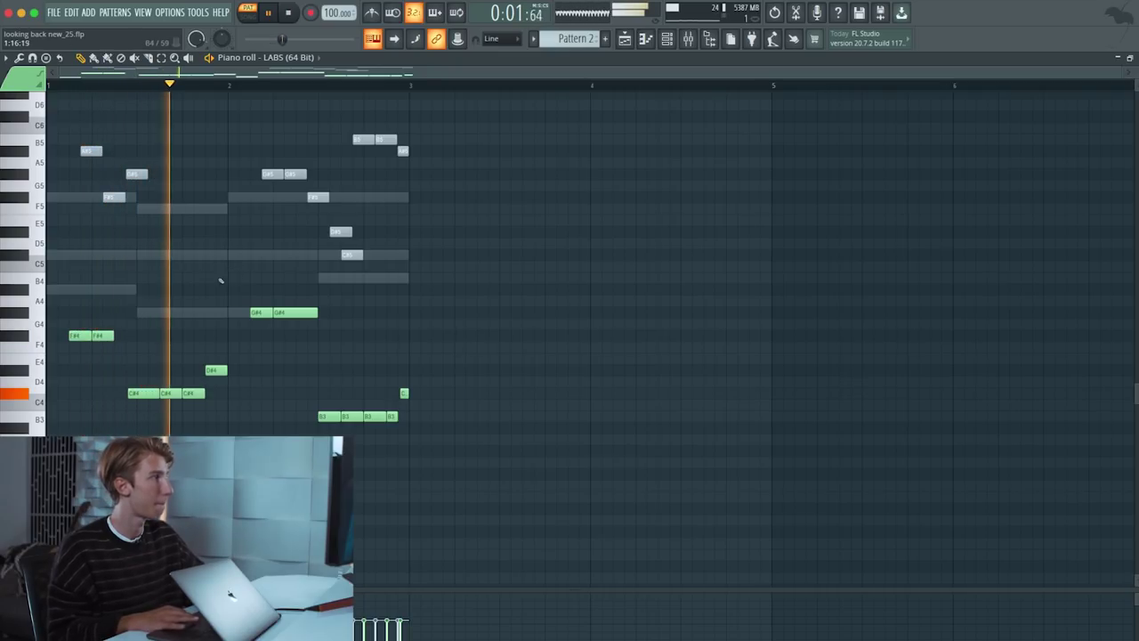
{"action": "scroll", "coordinate": [210, 287], "scroll_direction": "up", "scroll_amount": 2}
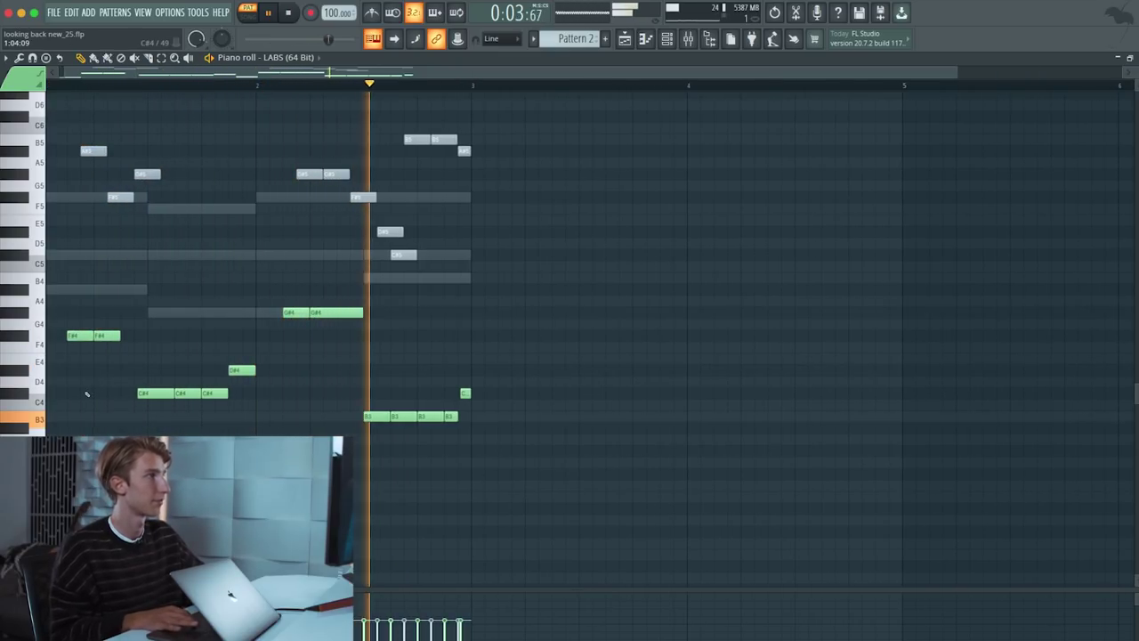
{"action": "key", "text": "space"}
{"action": "scroll", "coordinate": [87, 393], "scroll_direction": "up", "scroll_amount": 3}
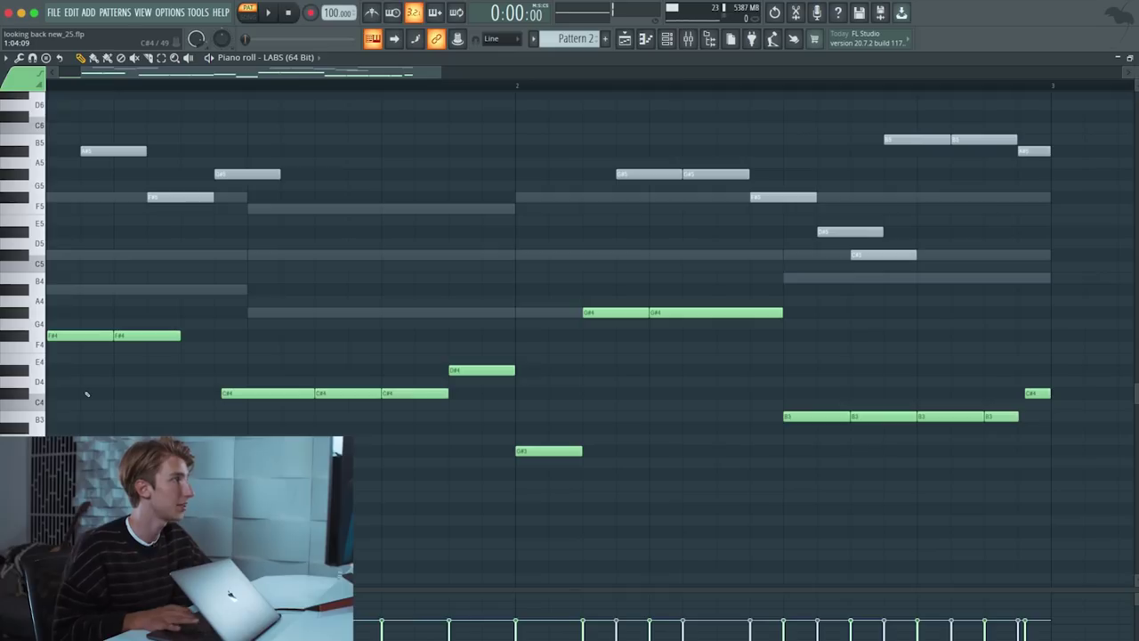
{"action": "scroll", "coordinate": [213, 414], "scroll_direction": "up", "scroll_amount": 3}
{"action": "scroll", "coordinate": [188, 403], "scroll_direction": "up", "scroll_amount": 2}
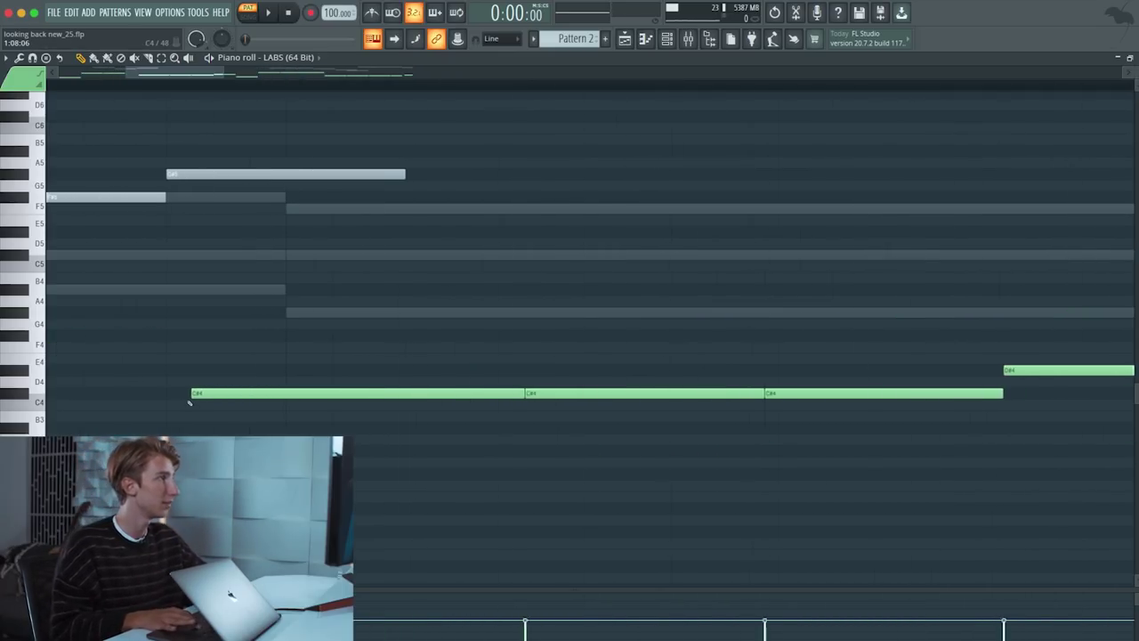
{"action": "scroll", "coordinate": [188, 403], "scroll_direction": "down", "scroll_amount": 2}
{"action": "scroll", "coordinate": [187, 401], "scroll_direction": "down", "scroll_amount": 2}
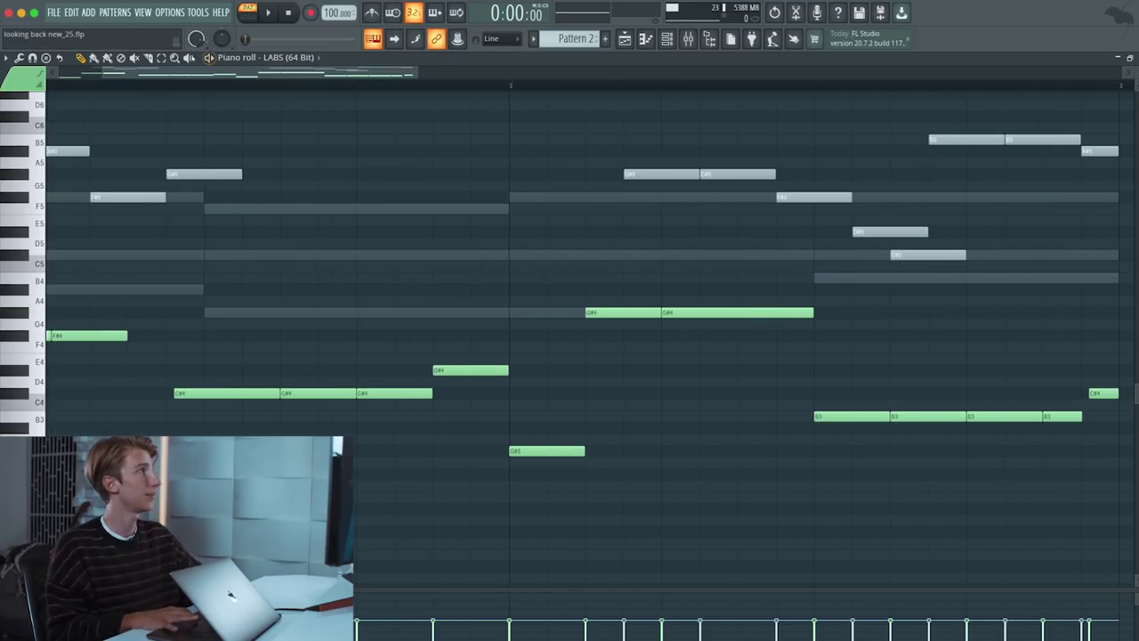
- Select the first C#4 note and open the quantizer showing the 16_machine swing template
{"action": "left_click", "coordinate": [227, 393]}
{"action": "left_click", "coordinate": [18, 58]}
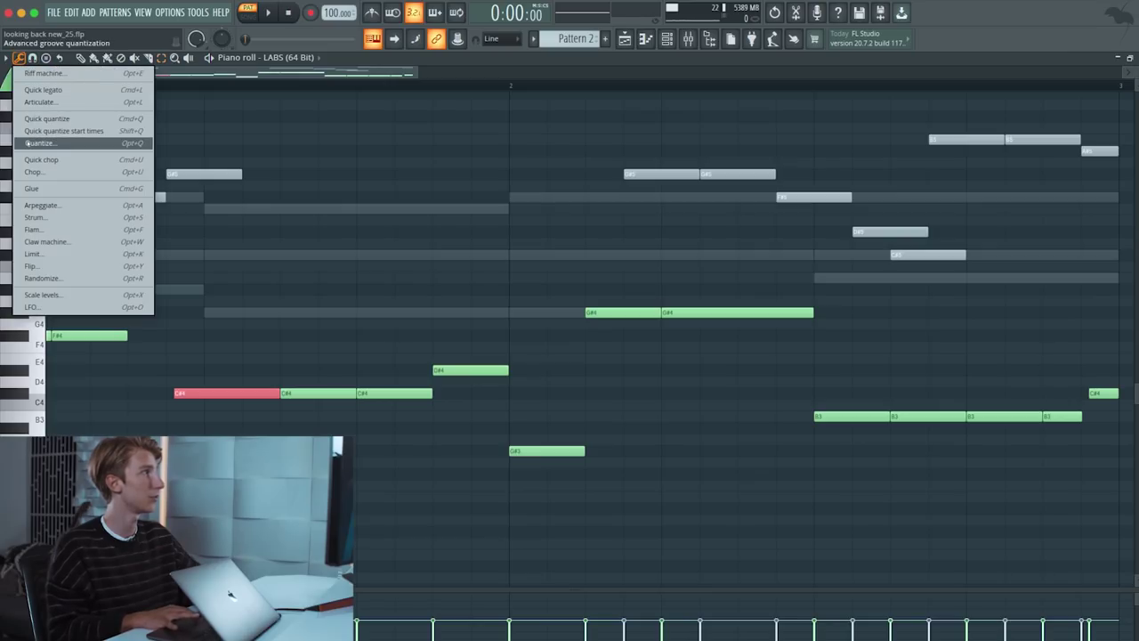
{"action": "left_click", "coordinate": [39, 144]}
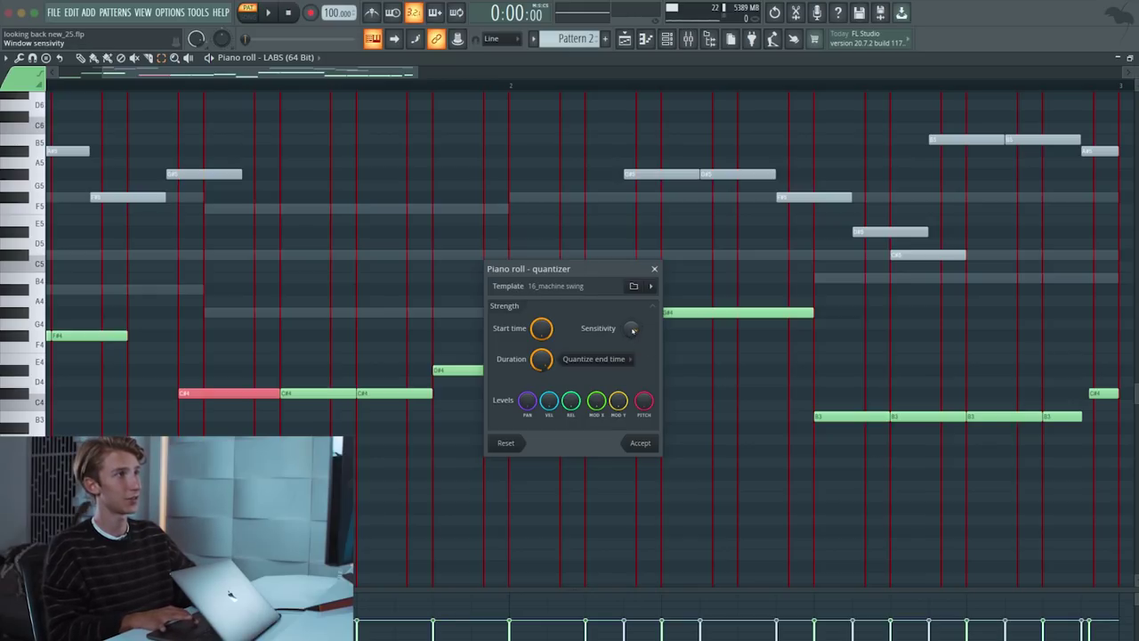
- Close the quantizer, return to the playlist and play briefly from bar 24
{"action": "left_click", "coordinate": [654, 268]}
{"action": "scroll", "coordinate": [133, 88], "scroll_direction": "down", "scroll_amount": 3}
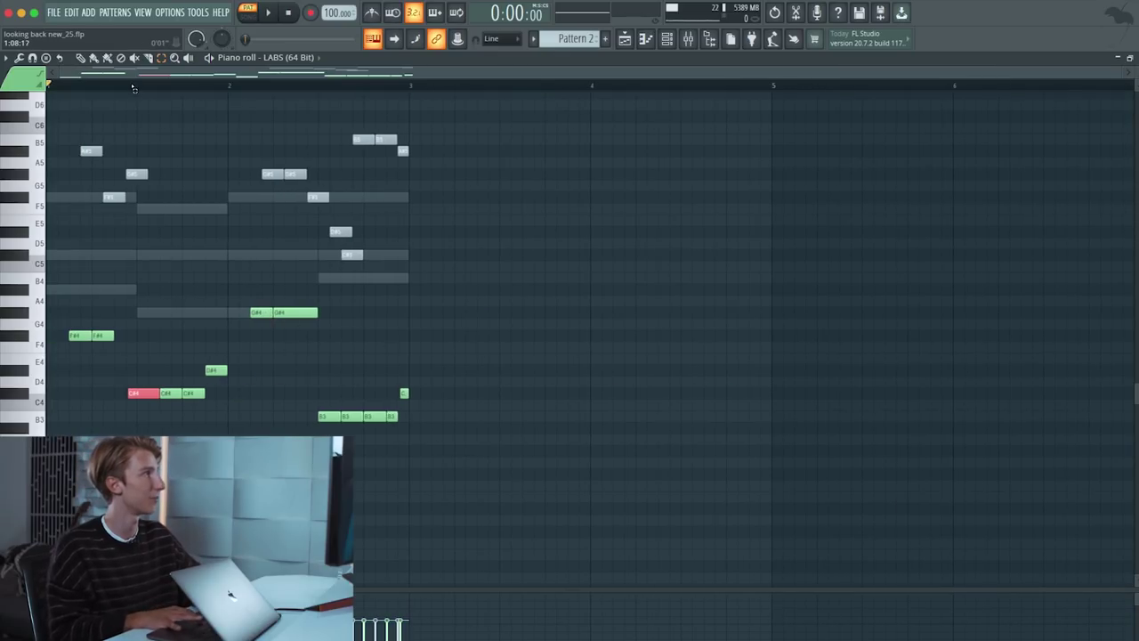
{"action": "key", "text": "F5"}
{"action": "scroll", "coordinate": [389, 496], "scroll_direction": "up", "scroll_amount": 5}
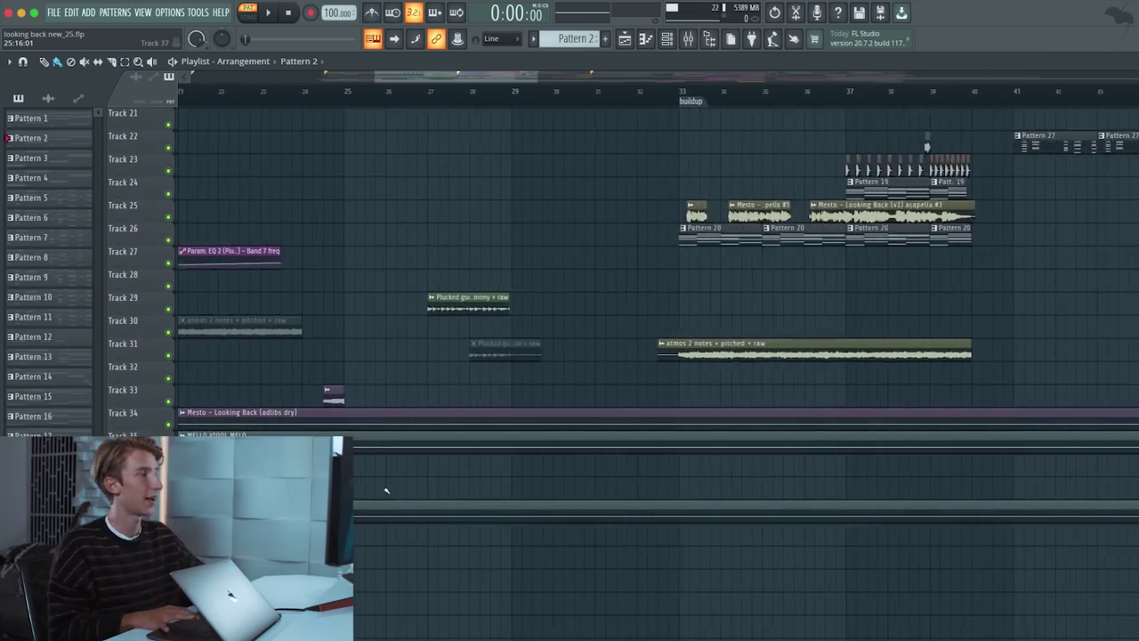
{"action": "left_click", "coordinate": [262, 89]}
{"action": "key", "text": "space"}
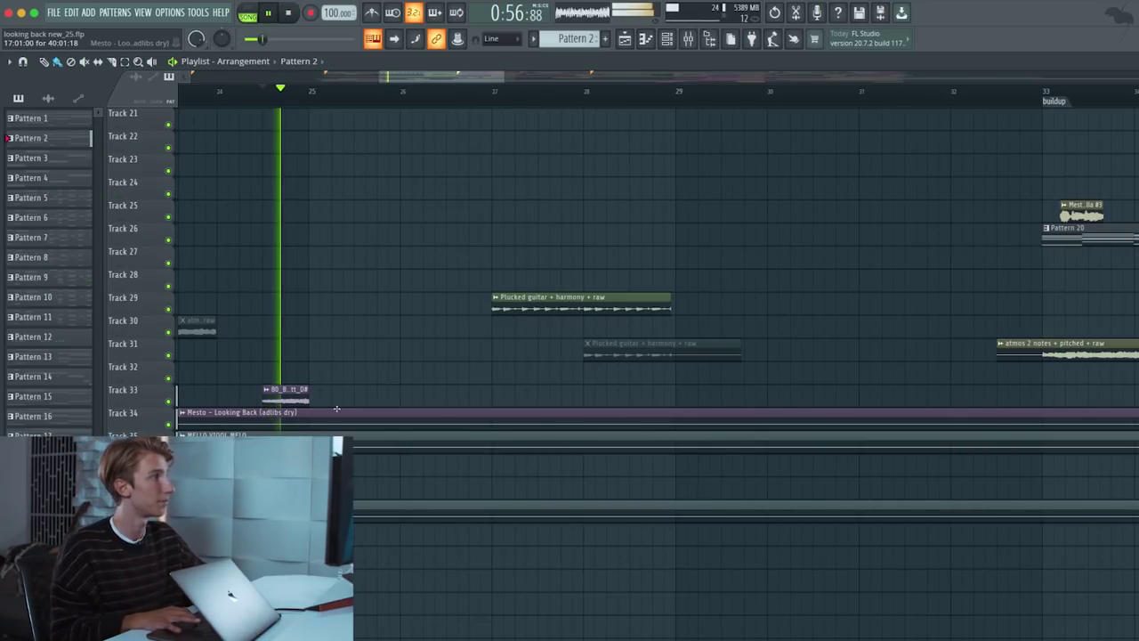
{"action": "key", "text": "space"}
- Audition Track 33 solo and inspect its 80_Bpm_Hope_Quartett_D# sample settings
{"action": "left_click", "coordinate": [168, 402], "text": "ctrl"}
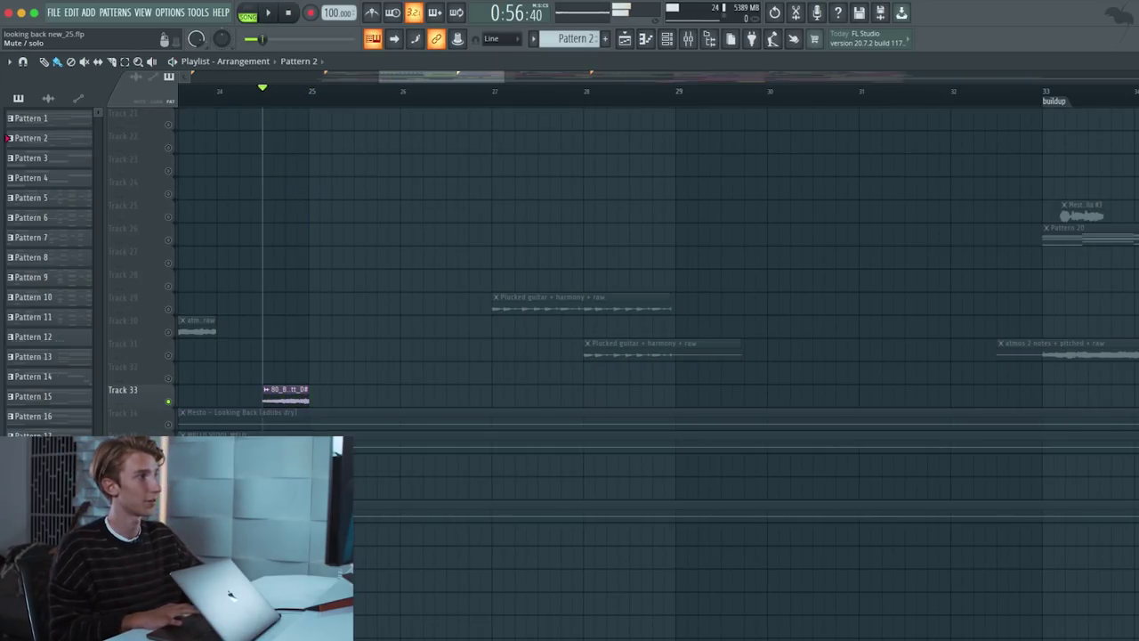
{"action": "key", "text": "space"}
{"action": "double_click", "coordinate": [284, 392]}
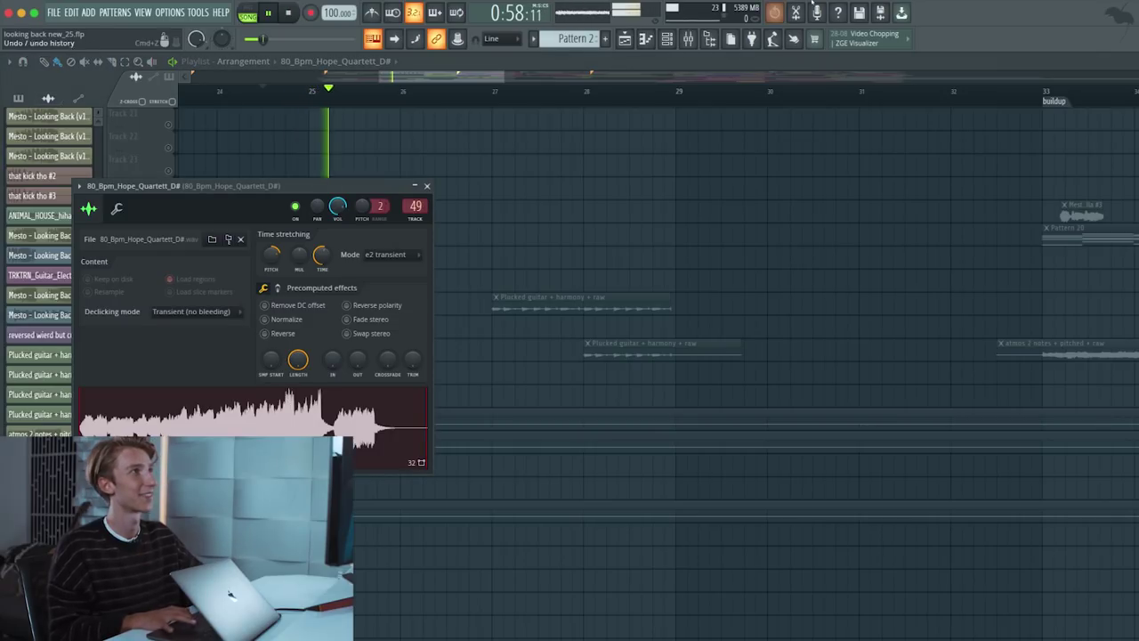
{"action": "key", "text": "space"}
{"action": "left_click", "coordinate": [689, 39]}
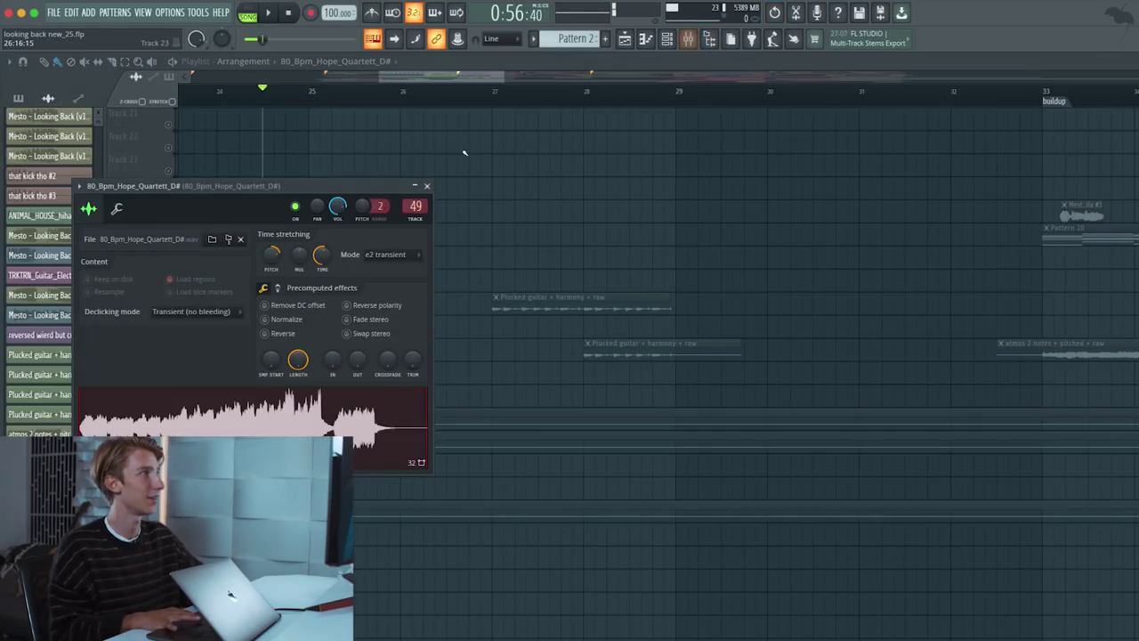
{"action": "left_click", "coordinate": [427, 185]}
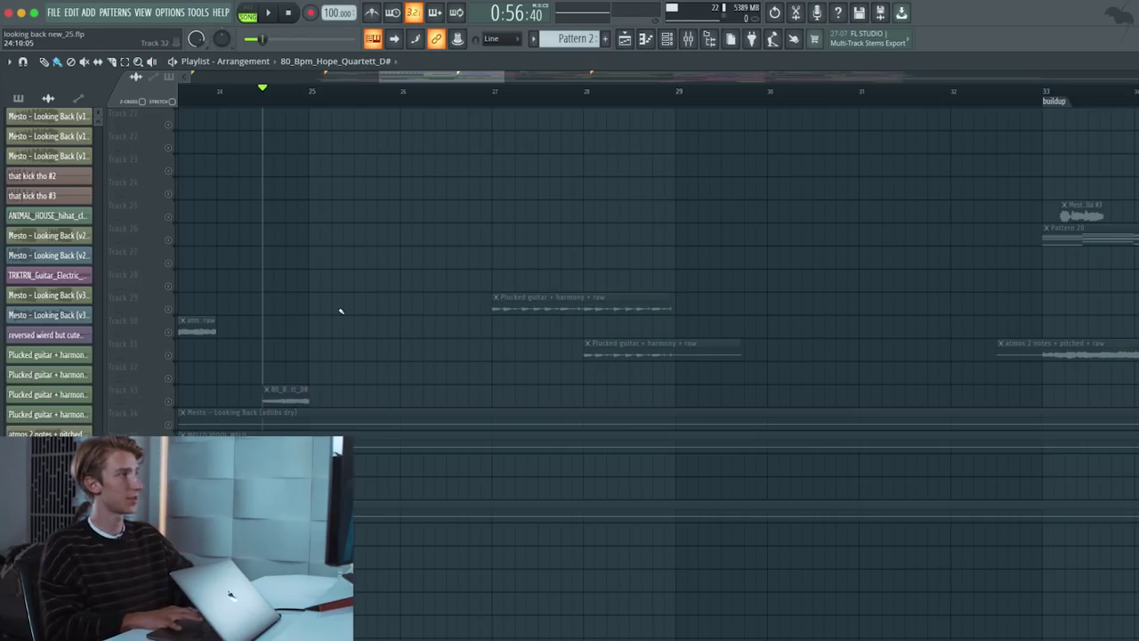
- Audition Track 8's 016_Snap MAGNETIC Zenhiser #2 clips solo, checking sample settings, then unsolo
{"action": "scroll", "coordinate": [339, 310], "scroll_direction": "up", "scroll_amount": 10}
{"action": "right_click", "coordinate": [172, 294]}
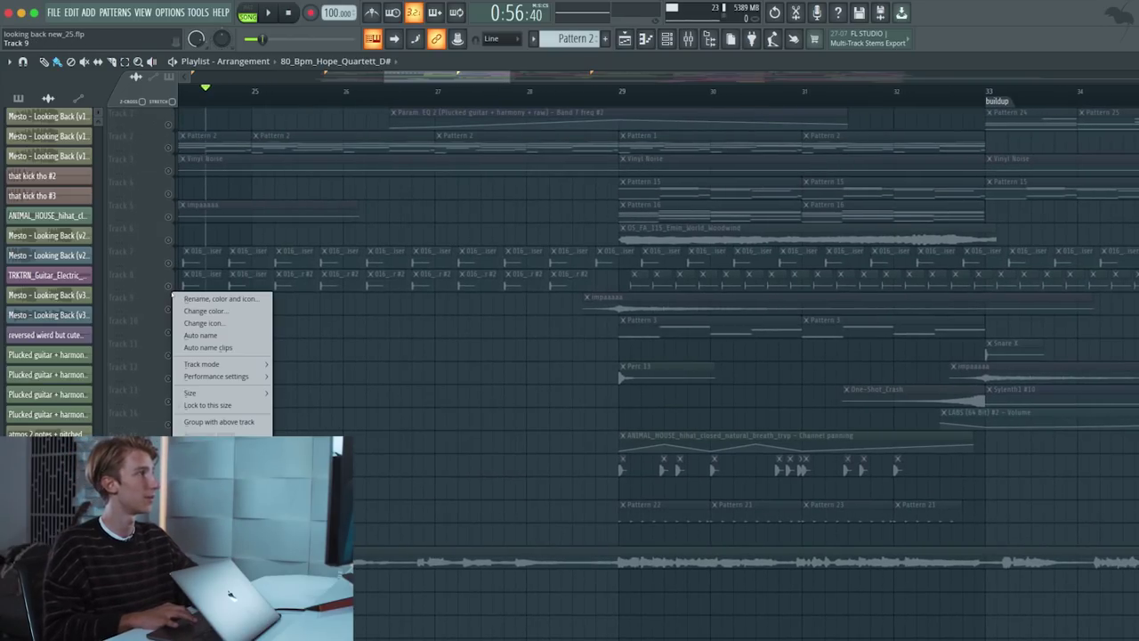
{"action": "left_click", "coordinate": [168, 285]}
{"action": "left_click", "coordinate": [168, 263]}
{"action": "key", "text": "space"}
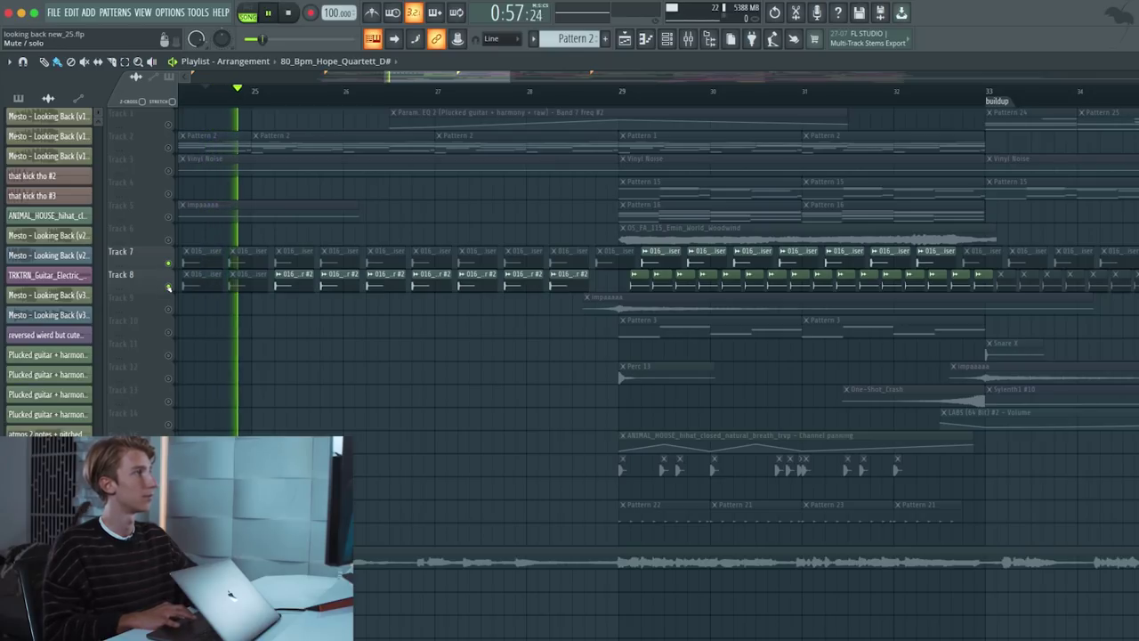
{"action": "double_click", "coordinate": [310, 277]}
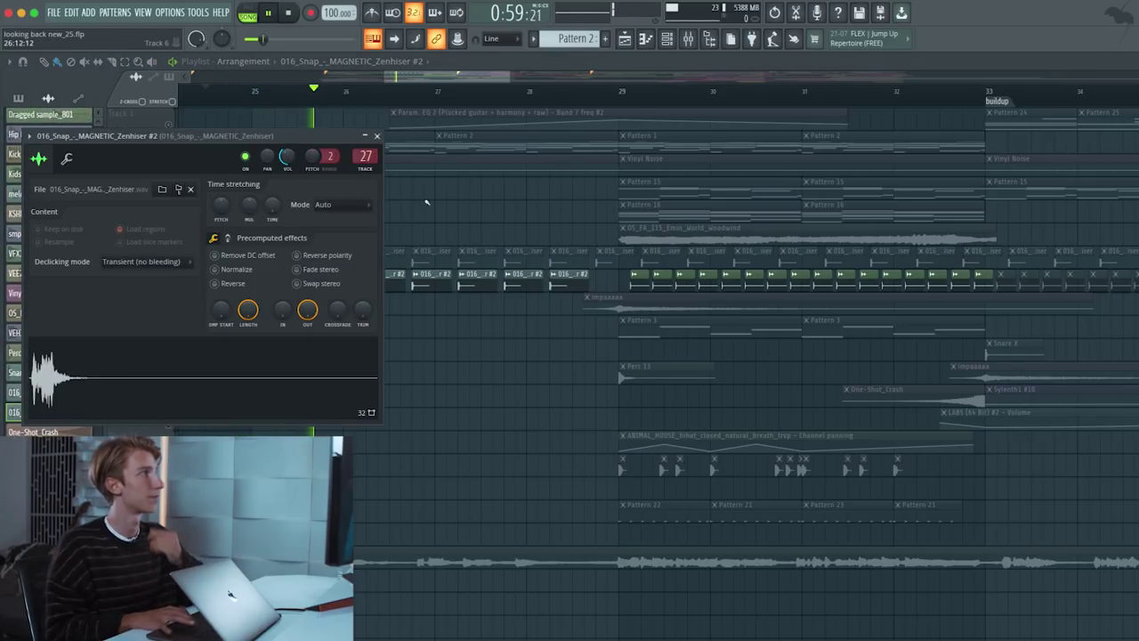
{"action": "left_click", "coordinate": [376, 135]}
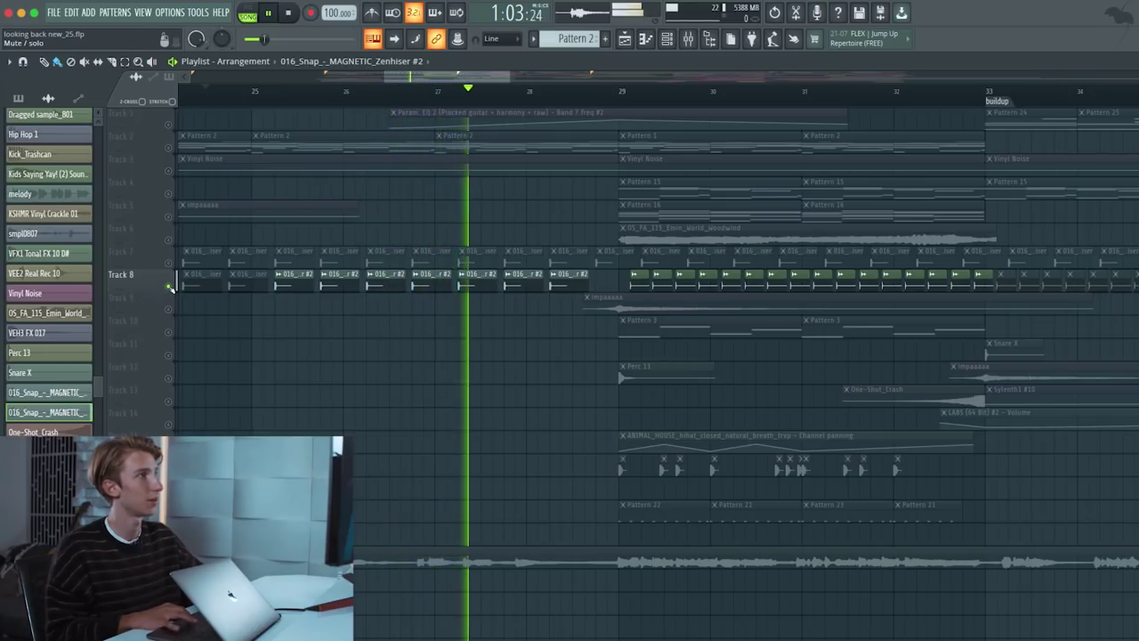
{"action": "left_click", "coordinate": [171, 290]}
{"action": "key", "text": "space"}
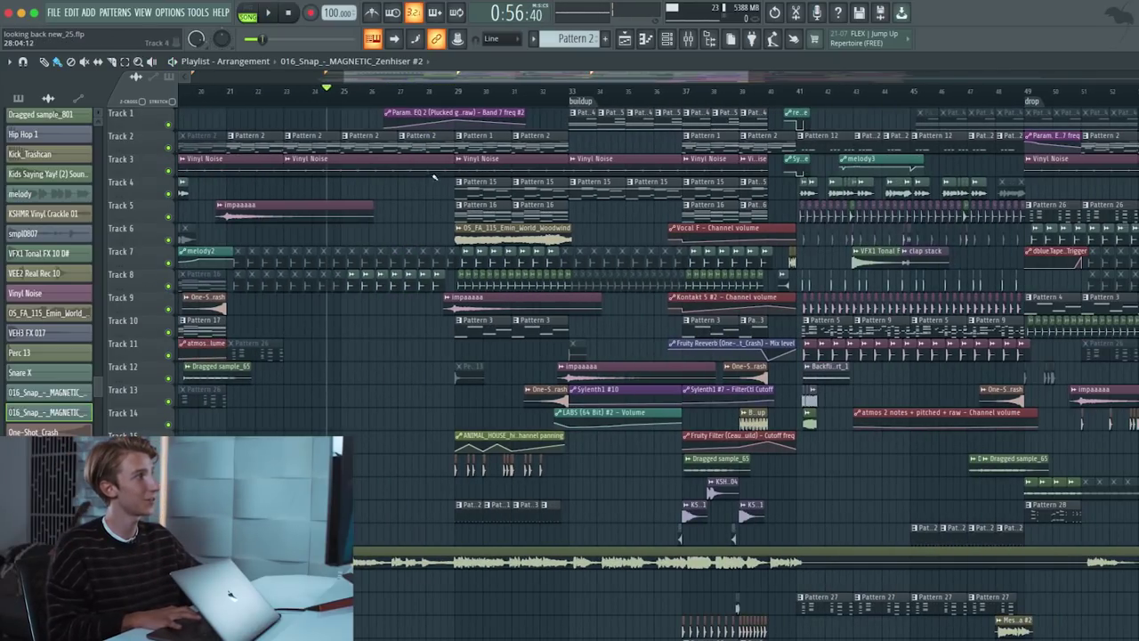
- Briefly solo Track 3's Vinyl Noise, then solo Track 4's Pattern 15 clips and play from bar 29
{"action": "right_click", "coordinate": [168, 171]}
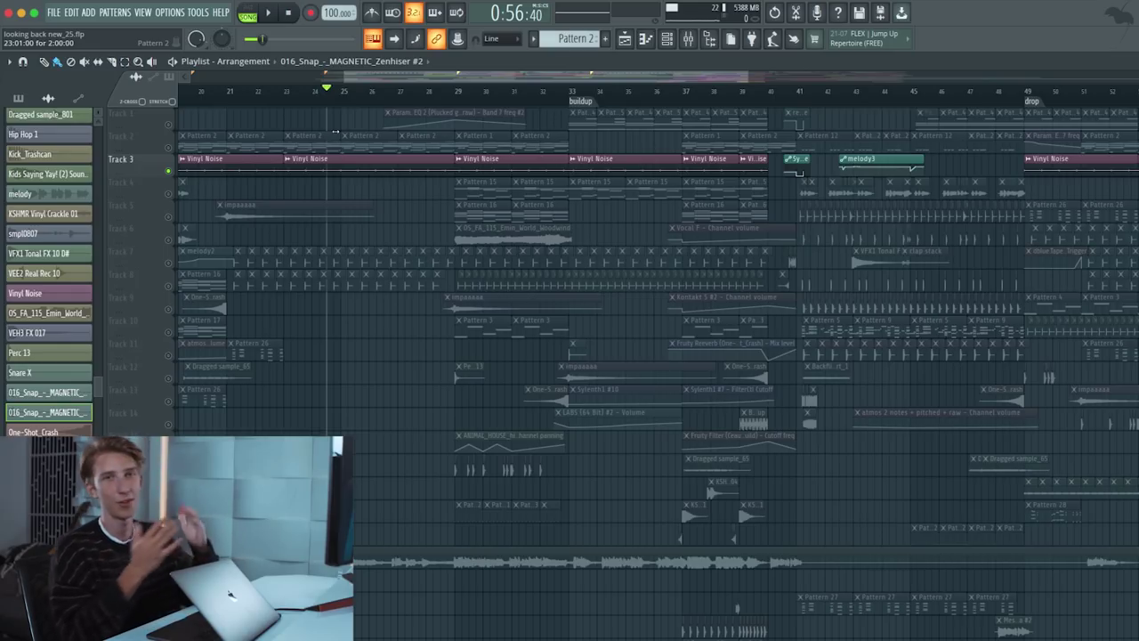
{"action": "right_click", "coordinate": [168, 172]}
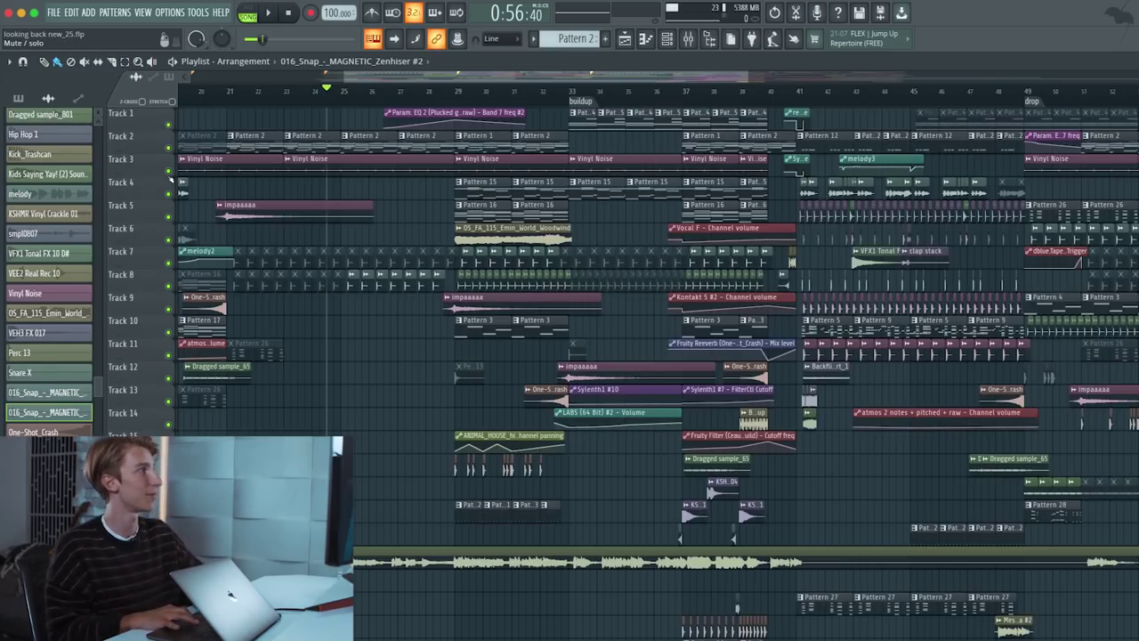
{"action": "left_click", "coordinate": [457, 89]}
{"action": "scroll", "coordinate": [458, 90], "scroll_direction": "up", "scroll_amount": 4}
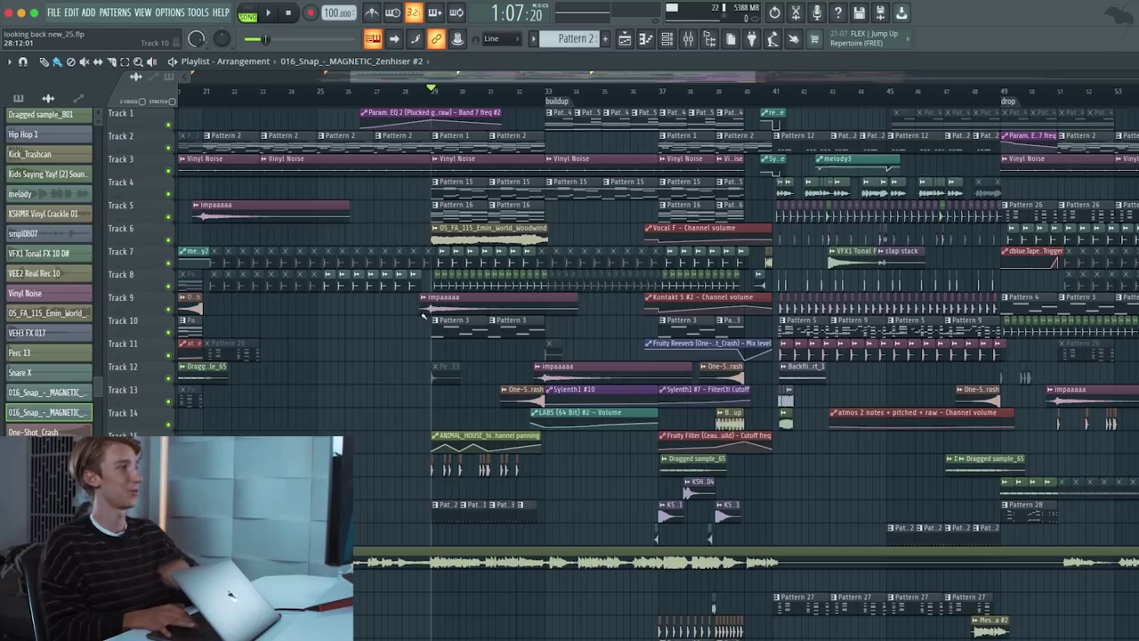
{"action": "scroll", "coordinate": [417, 312], "scroll_direction": "down", "scroll_amount": 2}
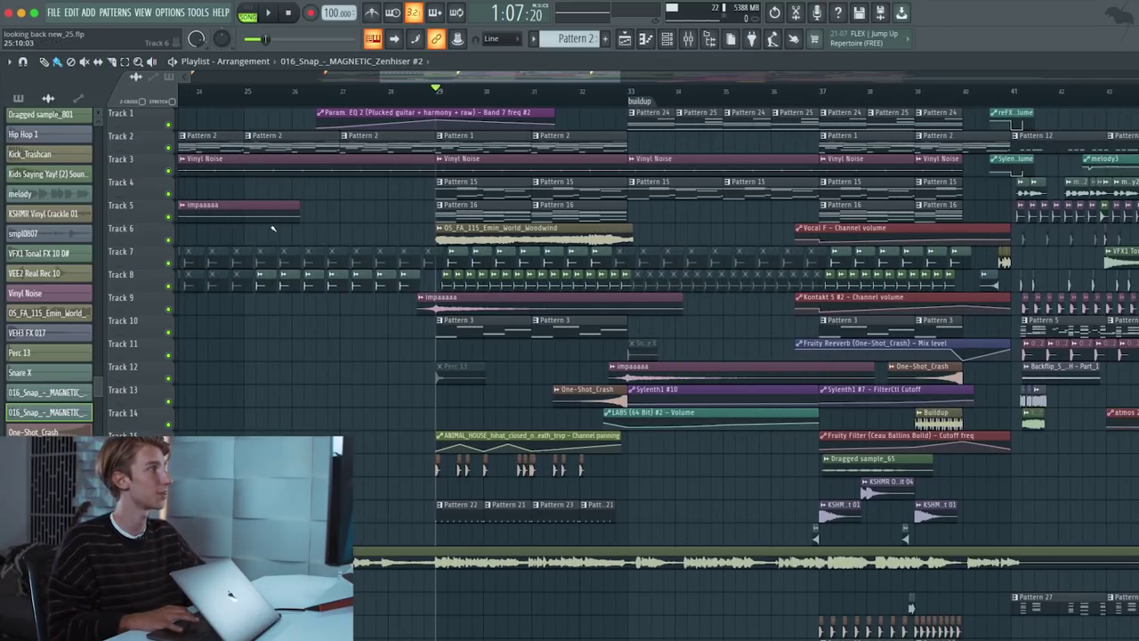
{"action": "right_click", "coordinate": [169, 193]}
{"action": "key", "text": "space"}
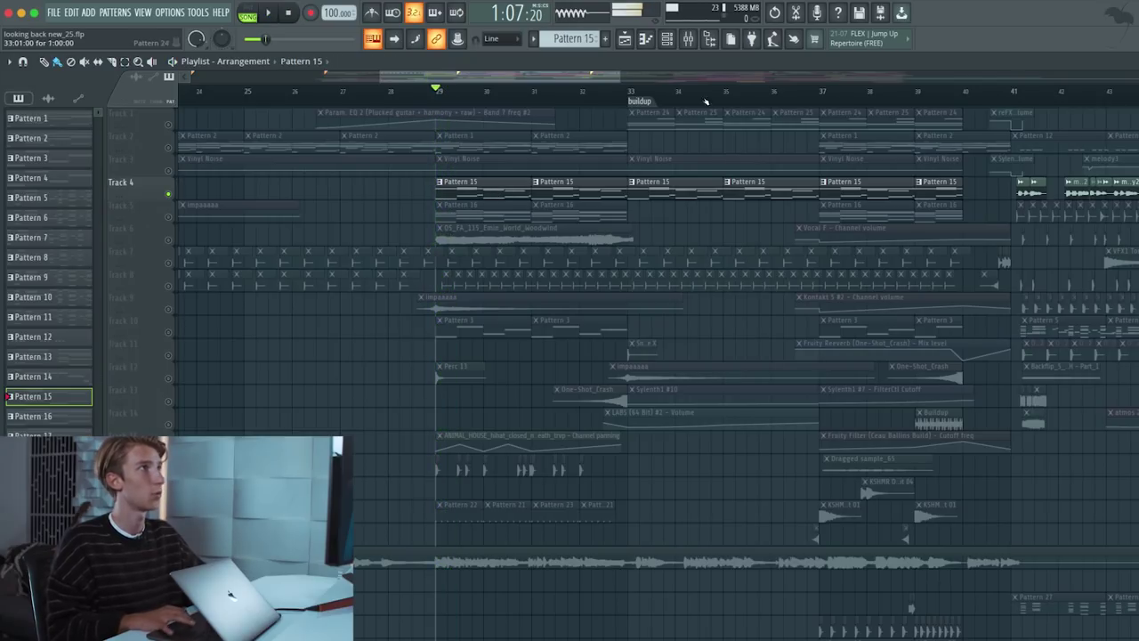
- Show the channel rack, start playback, and switch playback to pattern mode
{"action": "left_click", "coordinate": [666, 40]}
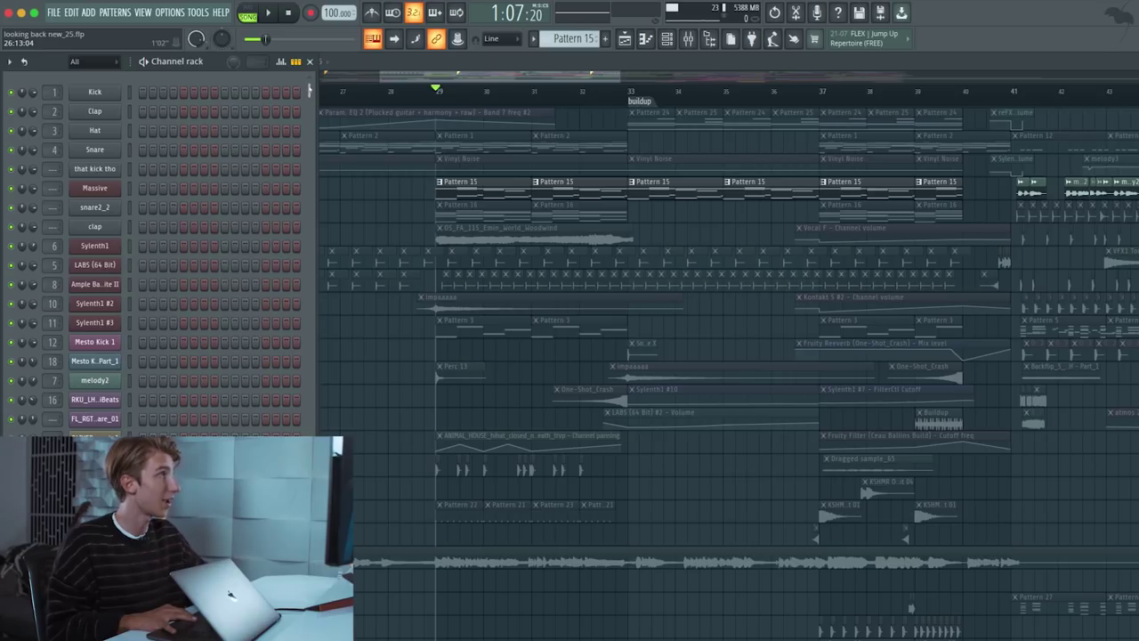
{"action": "scroll", "coordinate": [253, 100], "scroll_direction": "down", "scroll_amount": 5}
{"action": "scroll", "coordinate": [253, 100], "scroll_direction": "down", "scroll_amount": 5}
{"action": "key", "text": "space"}
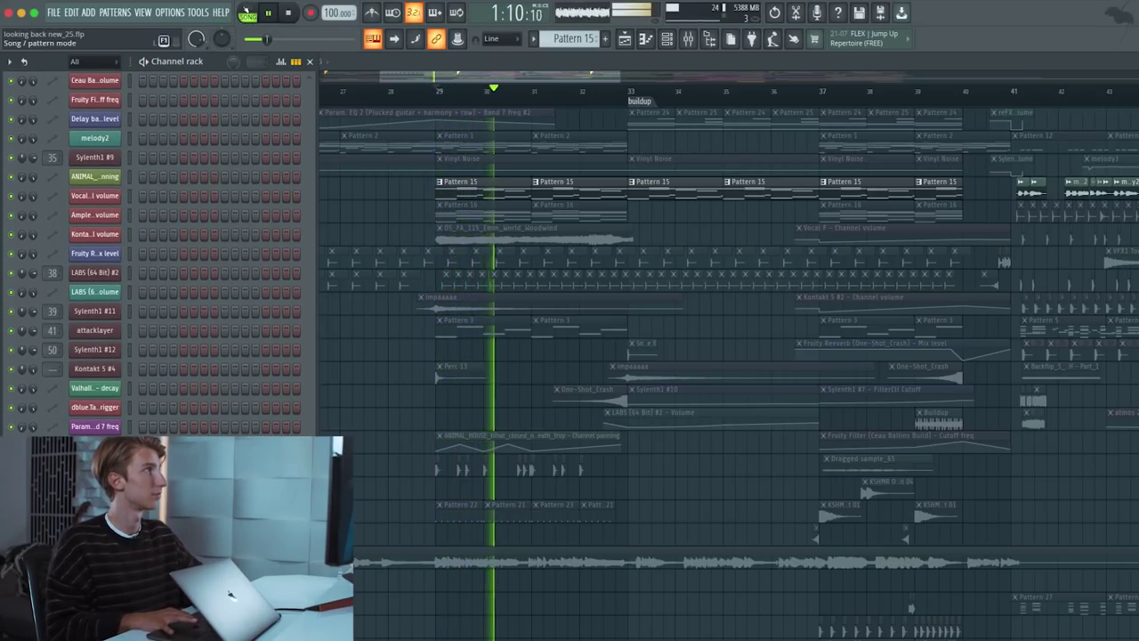
{"action": "left_click", "coordinate": [247, 12]}
{"action": "scroll", "coordinate": [311, 113], "scroll_direction": "up", "scroll_amount": 3}
{"action": "scroll", "coordinate": [310, 113], "scroll_direction": "up", "scroll_amount": 4}
{"action": "scroll", "coordinate": [310, 113], "scroll_direction": "up", "scroll_amount": 4}
{"action": "scroll", "coordinate": [311, 113], "scroll_direction": "down", "scroll_amount": 1}
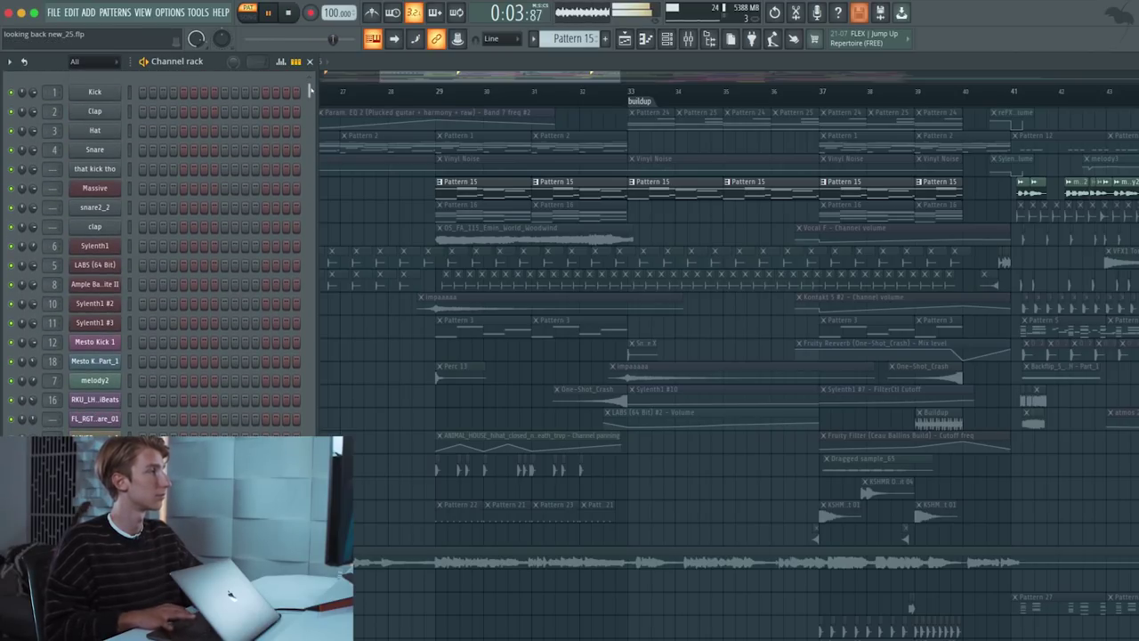
{"action": "scroll", "coordinate": [178, 249], "scroll_direction": "down", "scroll_amount": 5}
{"action": "scroll", "coordinate": [178, 249], "scroll_direction": "down", "scroll_amount": 5}
{"action": "scroll", "coordinate": [178, 249], "scroll_direction": "down", "scroll_amount": 5}
{"action": "scroll", "coordinate": [178, 249], "scroll_direction": "down", "scroll_amount": 5}
{"action": "scroll", "coordinate": [129, 375], "scroll_direction": "up", "scroll_amount": 1}
- Inspect the Sylenth1 #7 synth and its RC-20 Retro Color mixer insert
{"action": "left_click", "coordinate": [87, 393]}
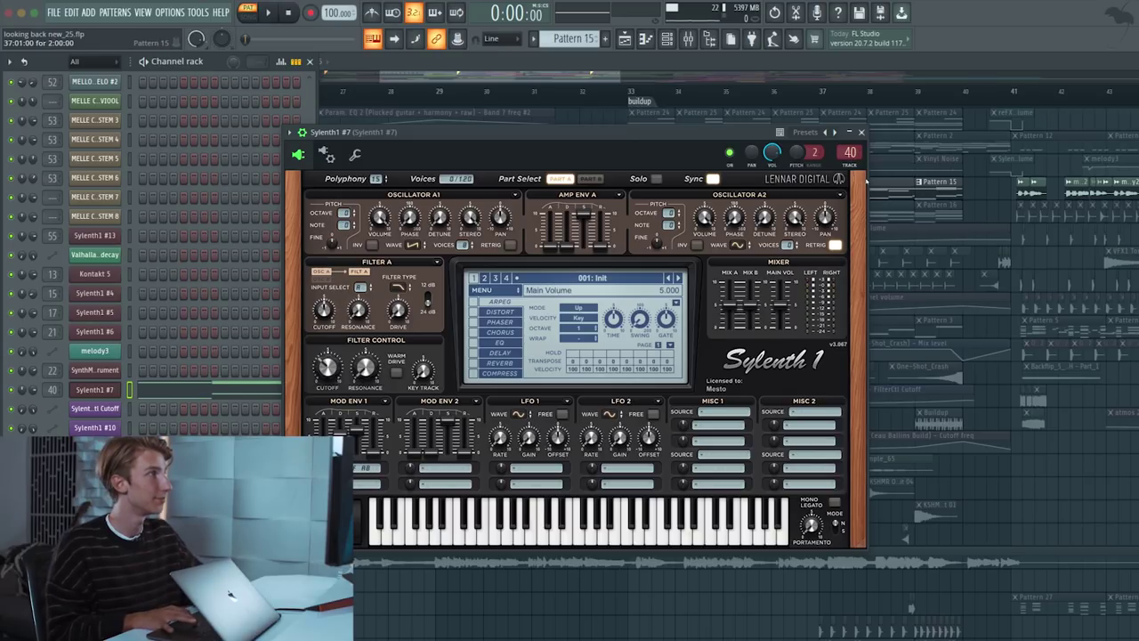
{"action": "left_click", "coordinate": [862, 133]}
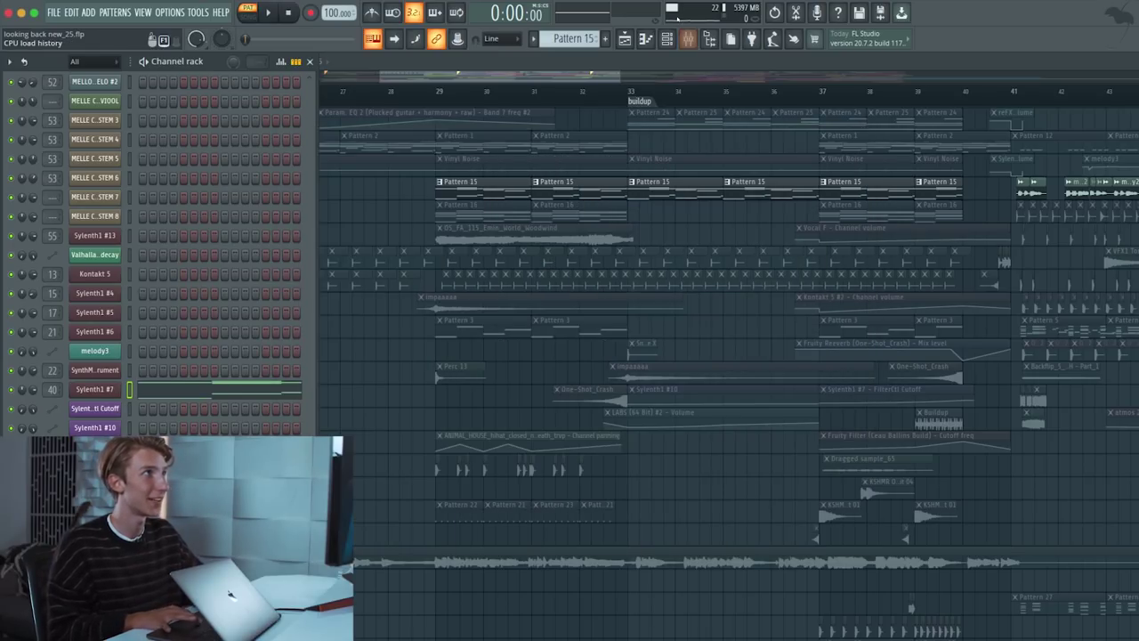
{"action": "left_click", "coordinate": [688, 38]}
{"action": "left_click", "coordinate": [998, 305]}
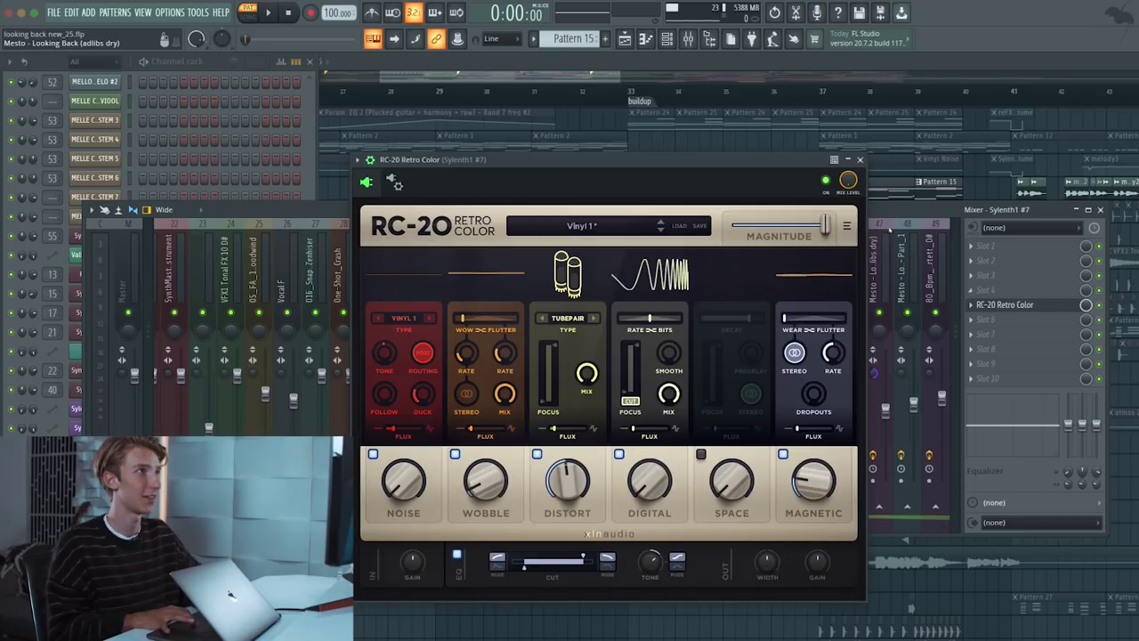
{"action": "left_click", "coordinate": [860, 160]}
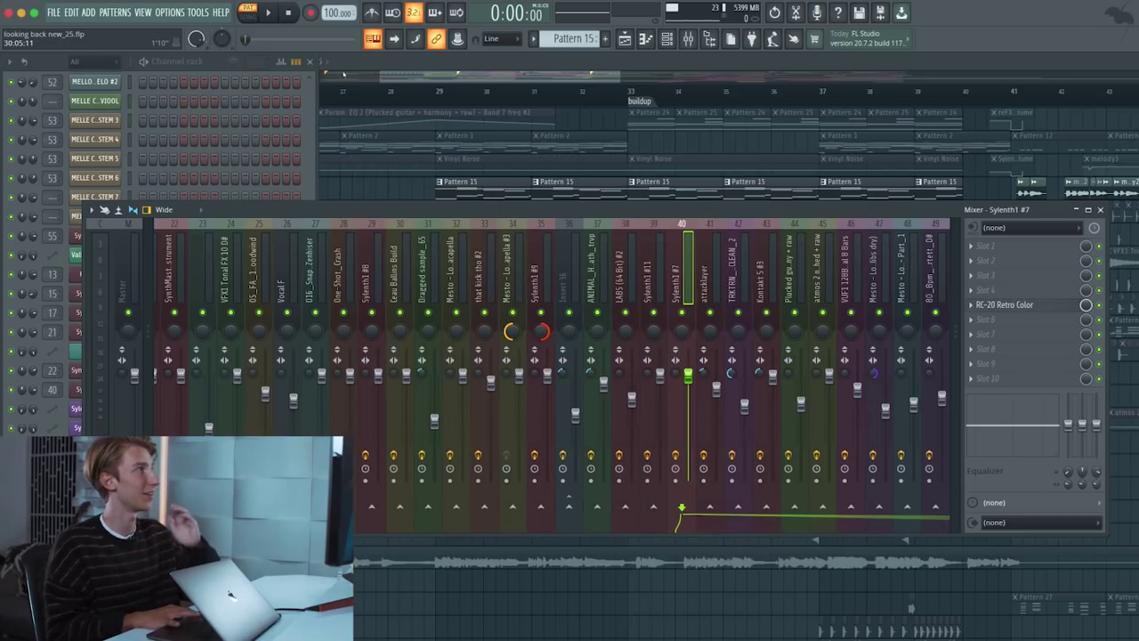
- Solo Track 5 in place of Track 4
{"action": "left_click", "coordinate": [306, 113]}
{"action": "scroll", "coordinate": [203, 217], "scroll_direction": "up", "scroll_amount": 10}
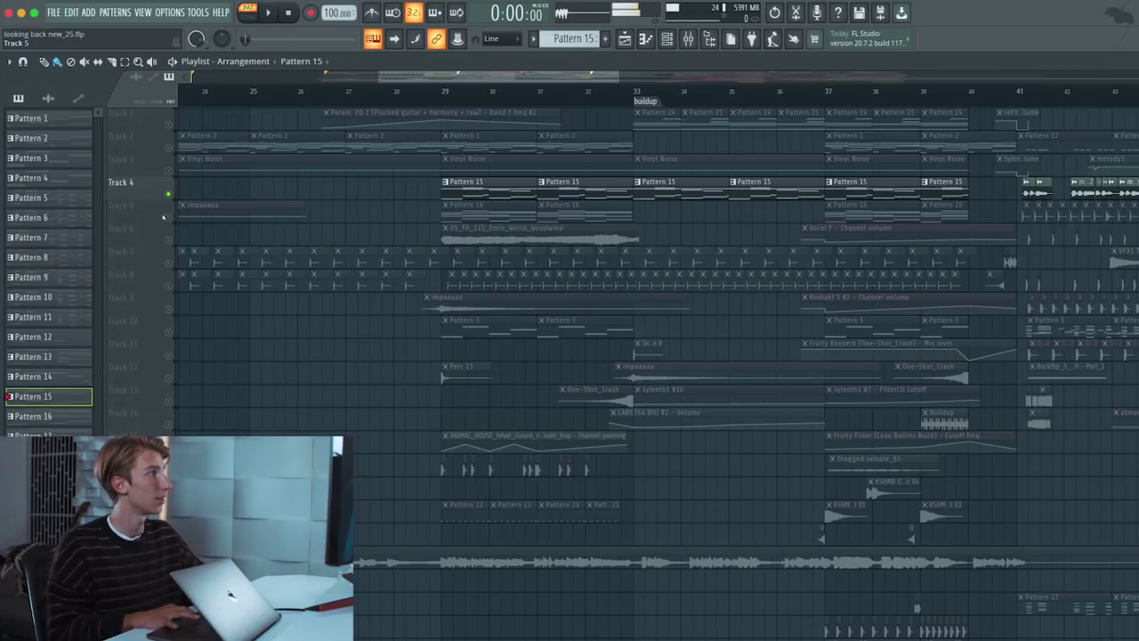
{"action": "right_click", "coordinate": [168, 216]}
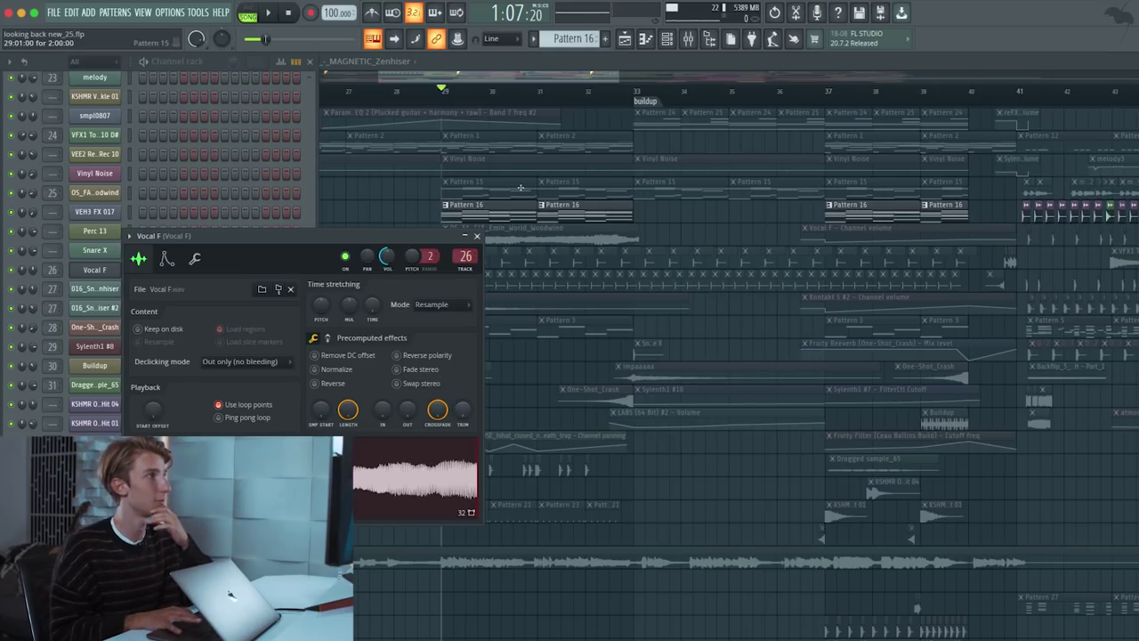
- Close the Vocal F sample settings, check its ValhallaRoom reverb insert, and resume playback
{"action": "left_click", "coordinate": [477, 236]}
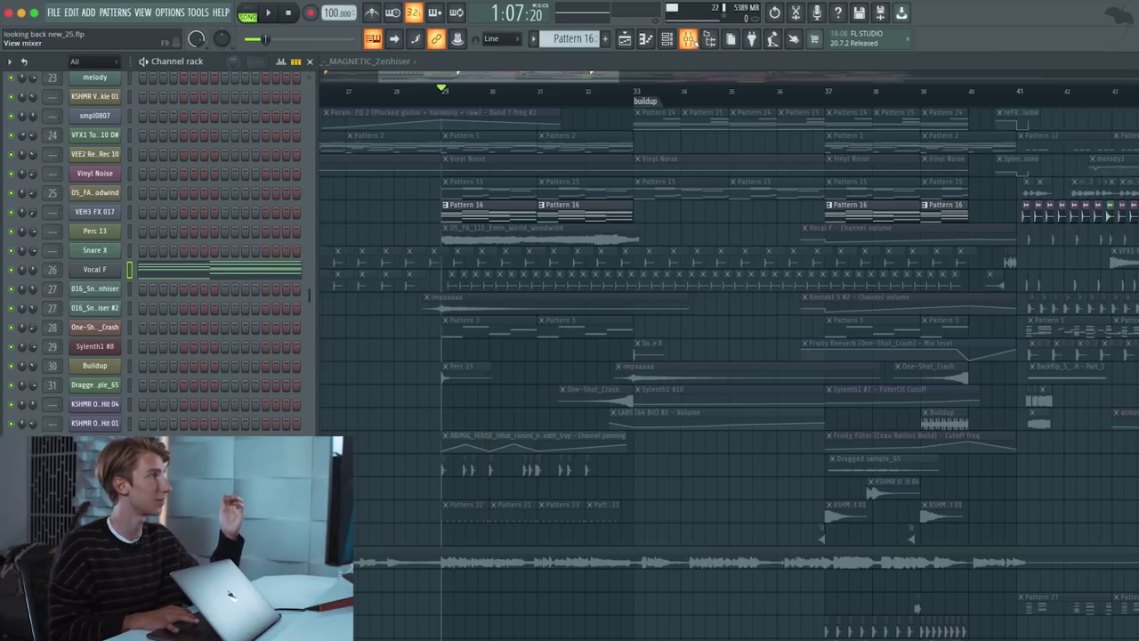
{"action": "left_click", "coordinate": [689, 38]}
{"action": "left_click", "coordinate": [1000, 320]}
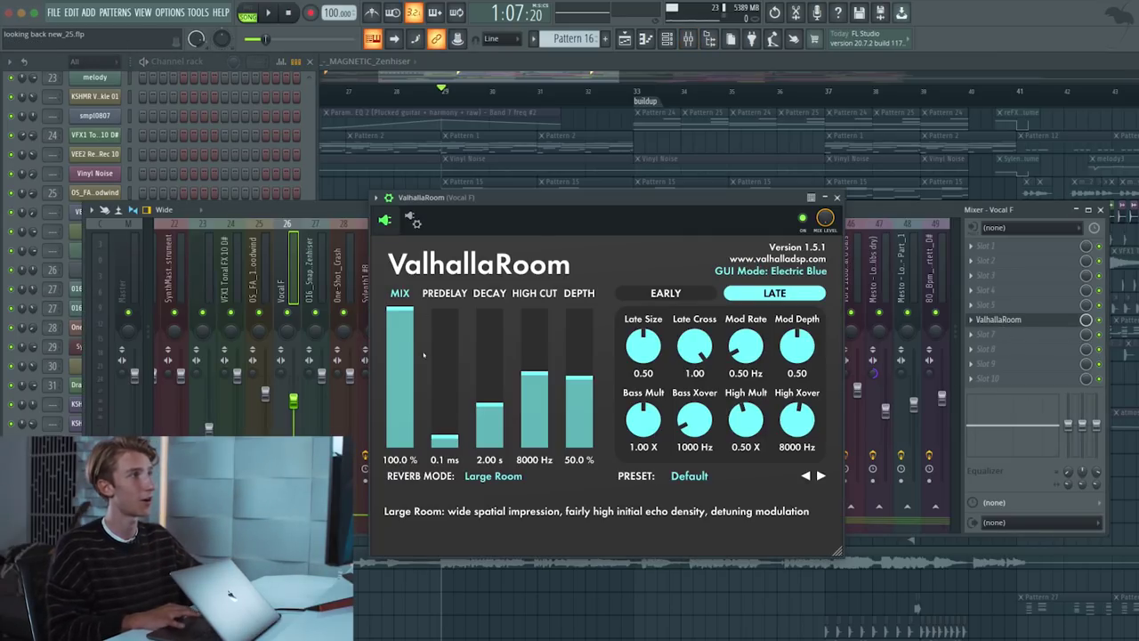
{"action": "left_click", "coordinate": [837, 197]}
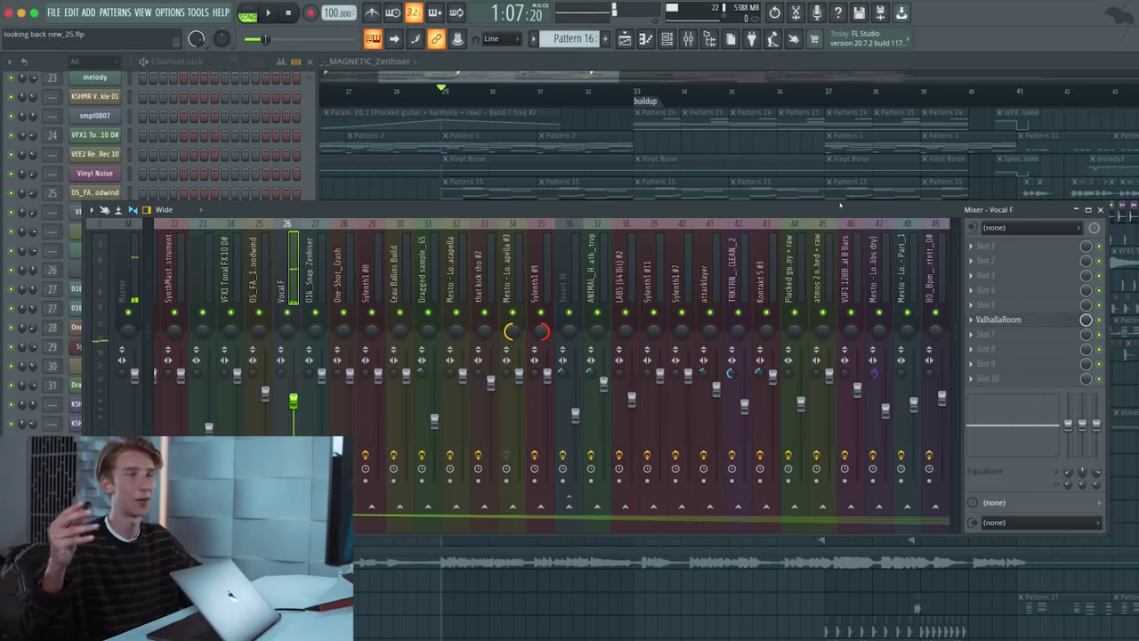
{"action": "key", "text": "space"}
- Return to the arrangement, unmute Track 9, and play from just before bar 29
{"action": "left_click", "coordinate": [599, 78]}
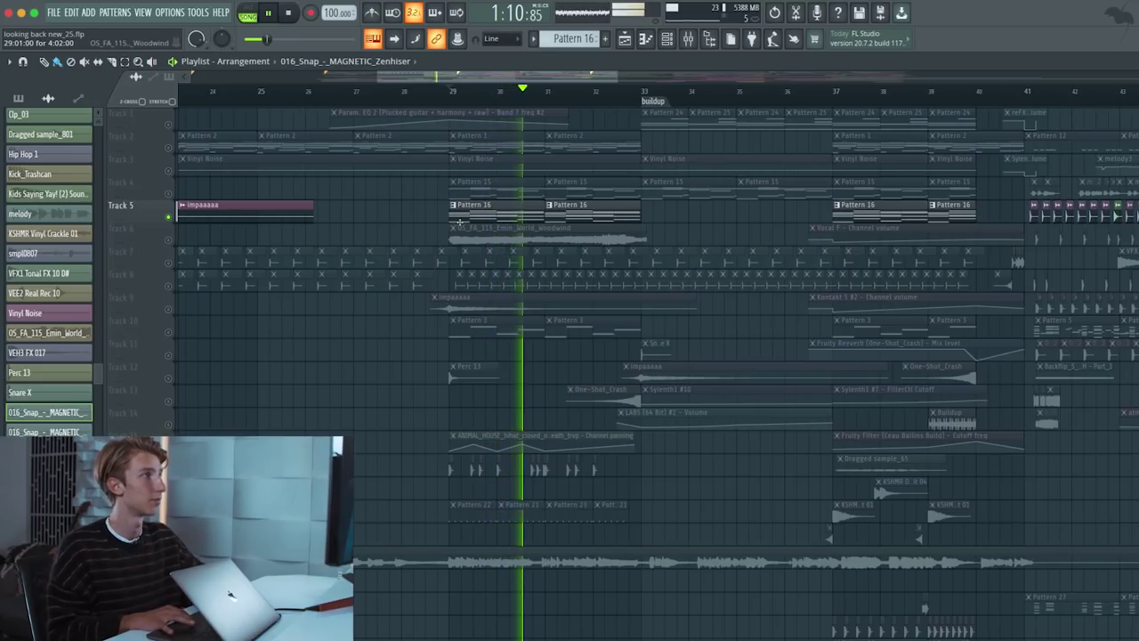
{"action": "key", "text": "space"}
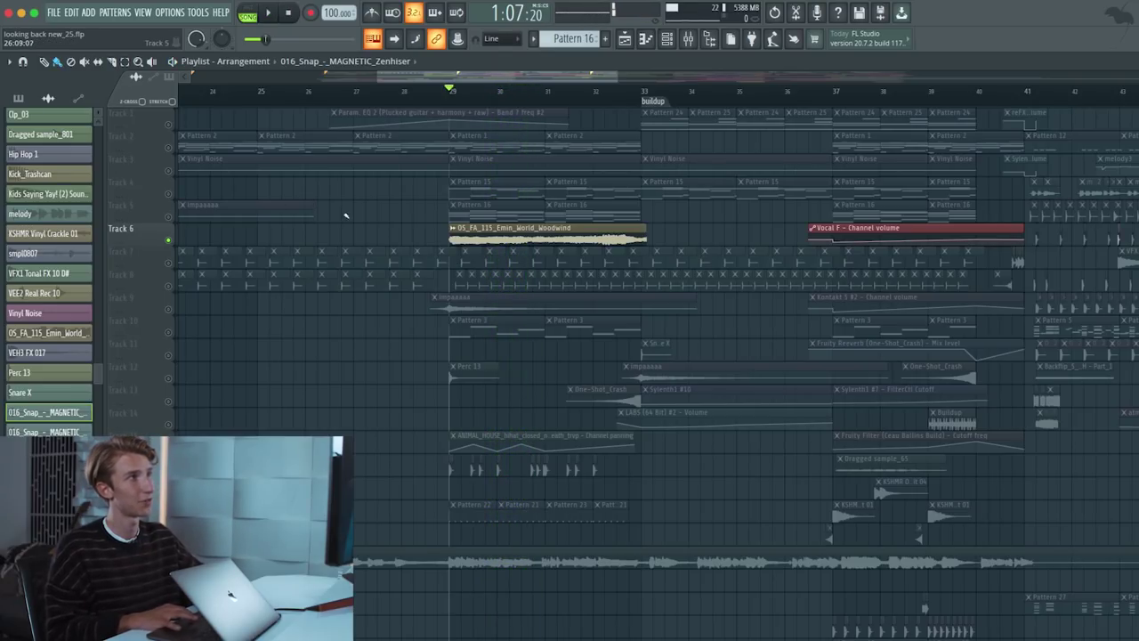
{"action": "key", "text": "space"}
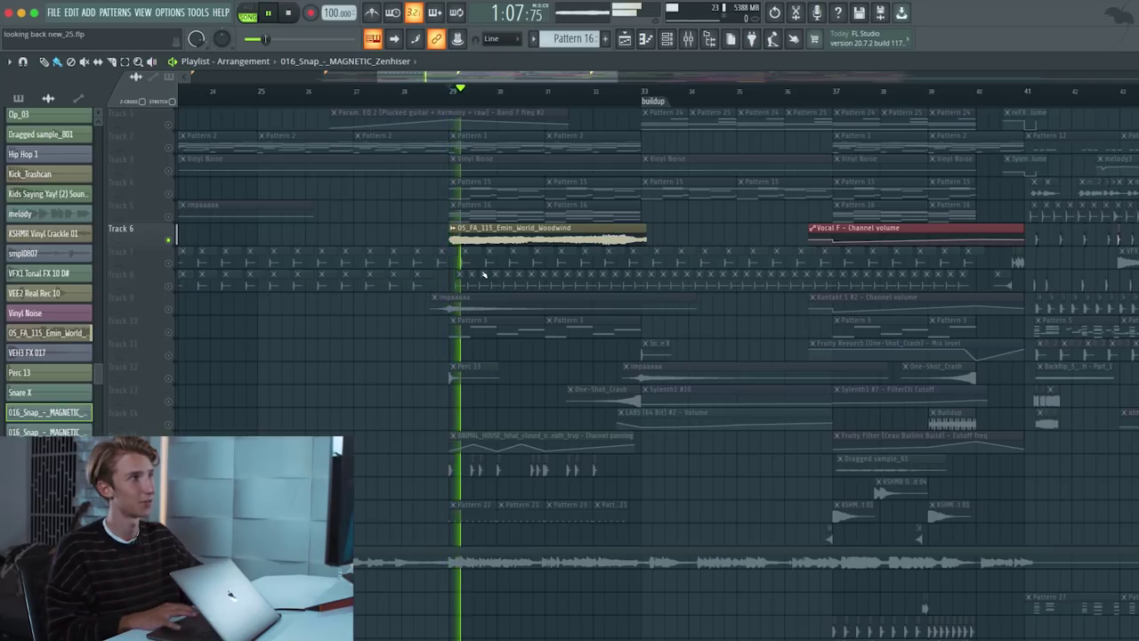
{"action": "key", "text": "space"}
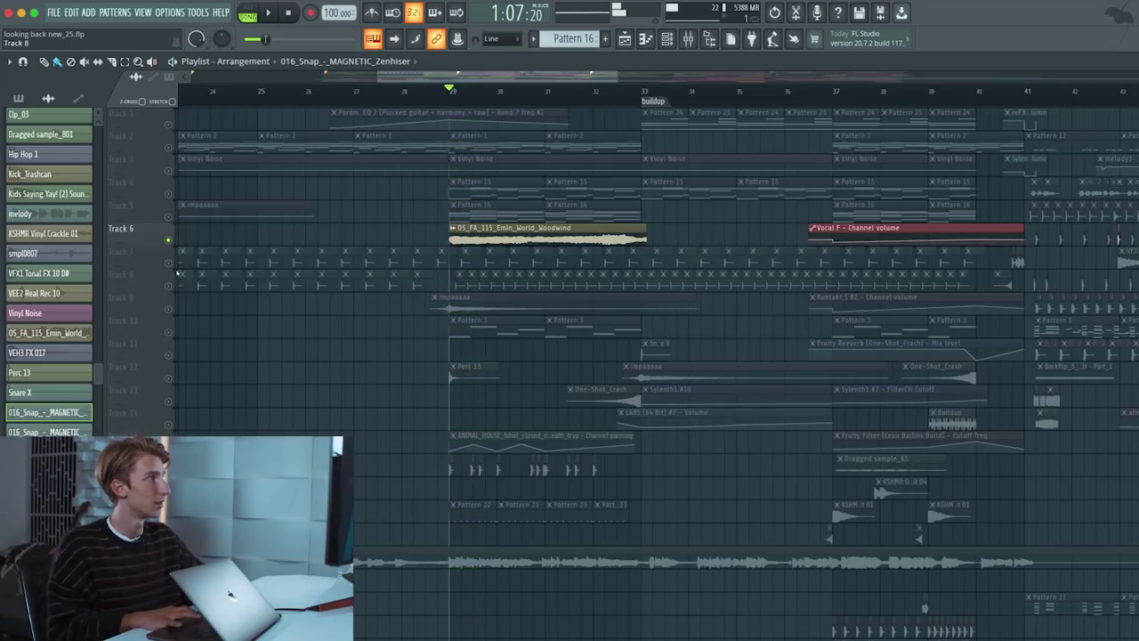
{"action": "left_click", "coordinate": [169, 310]}
{"action": "left_click", "coordinate": [437, 91]}
{"action": "key", "text": "space"}
- Solo Track 10 and inspect its Pattern 3 Ample Bass P Lite II instrument
{"action": "key", "text": "space"}
{"action": "right_click", "coordinate": [168, 331]}
{"action": "key", "text": "space"}
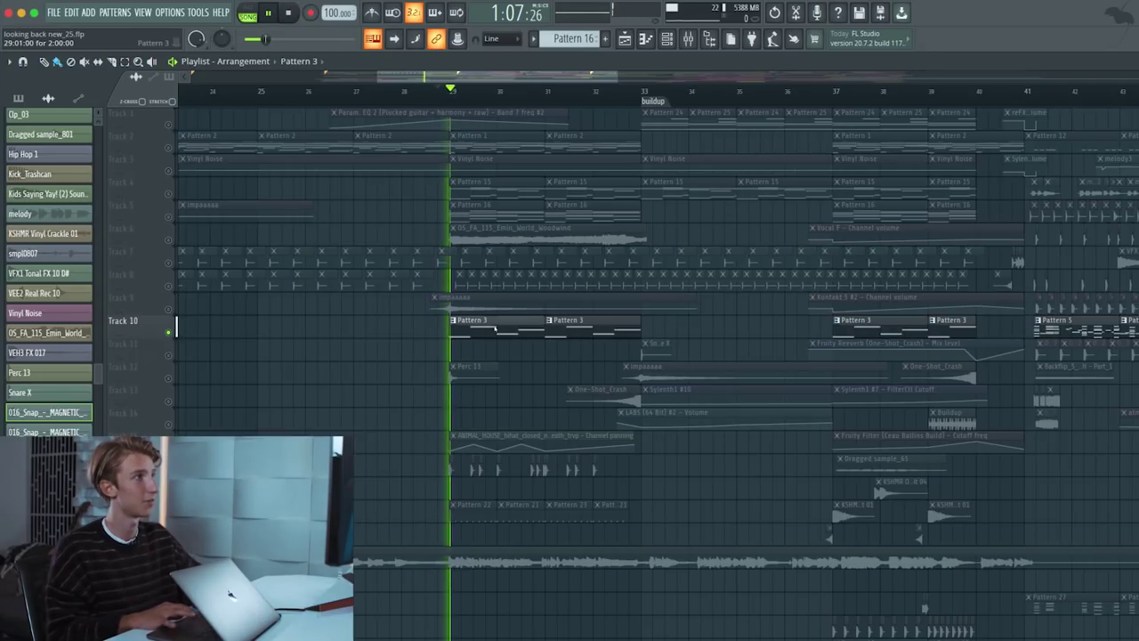
{"action": "left_click", "coordinate": [569, 326]}
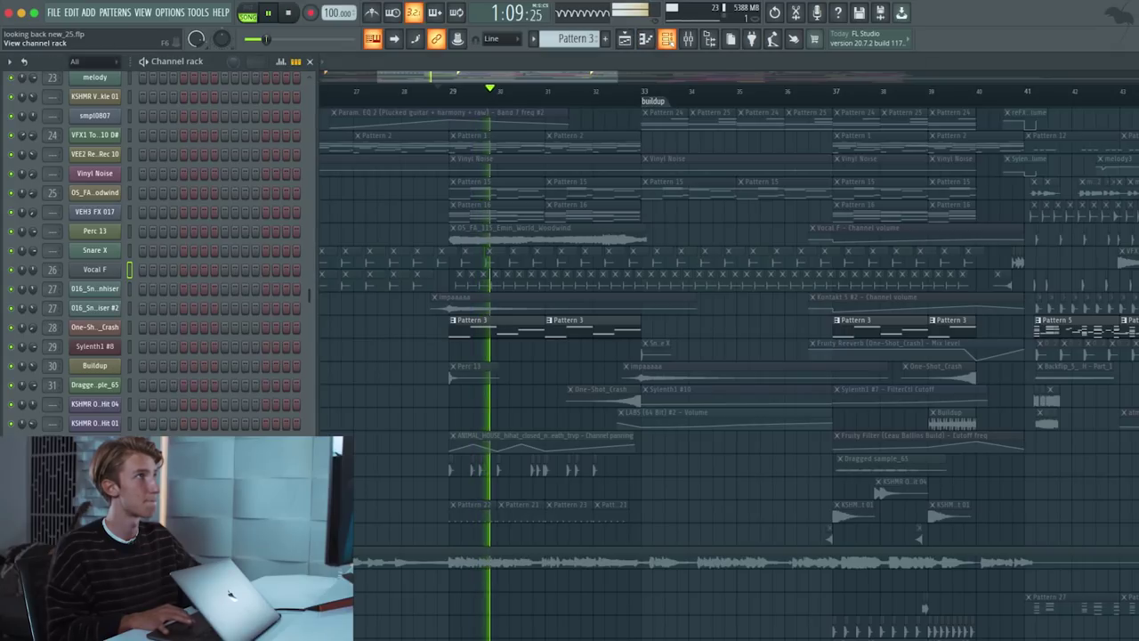
{"action": "left_click", "coordinate": [665, 38]}
{"action": "scroll", "coordinate": [98, 238], "scroll_direction": "up", "scroll_amount": 10}
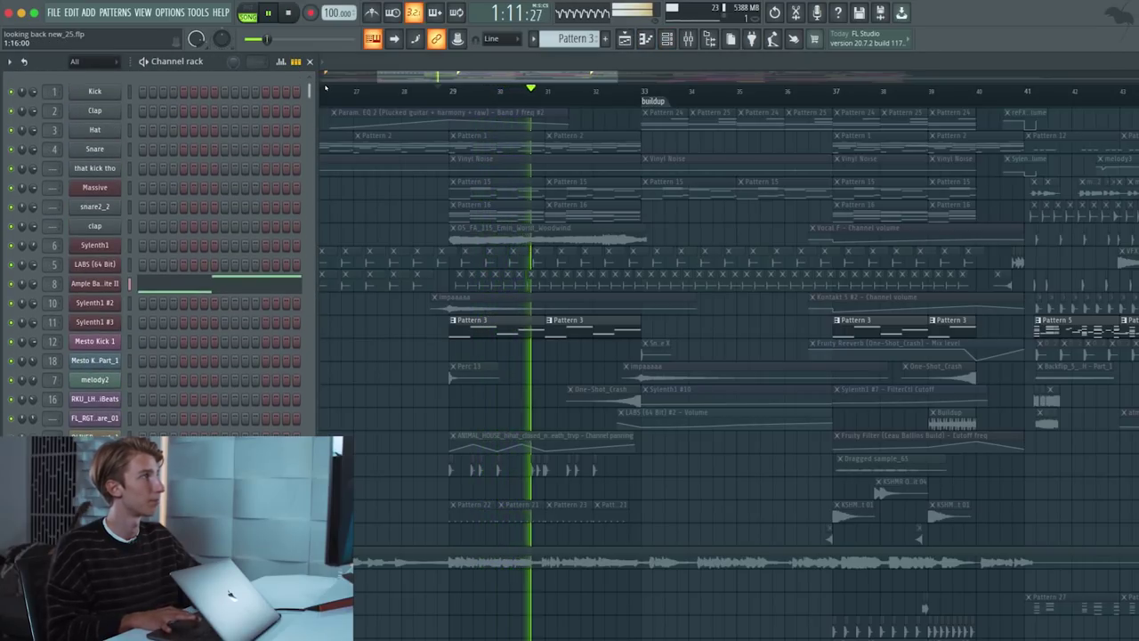
{"action": "key", "text": "space"}
{"action": "left_click", "coordinate": [99, 238]}
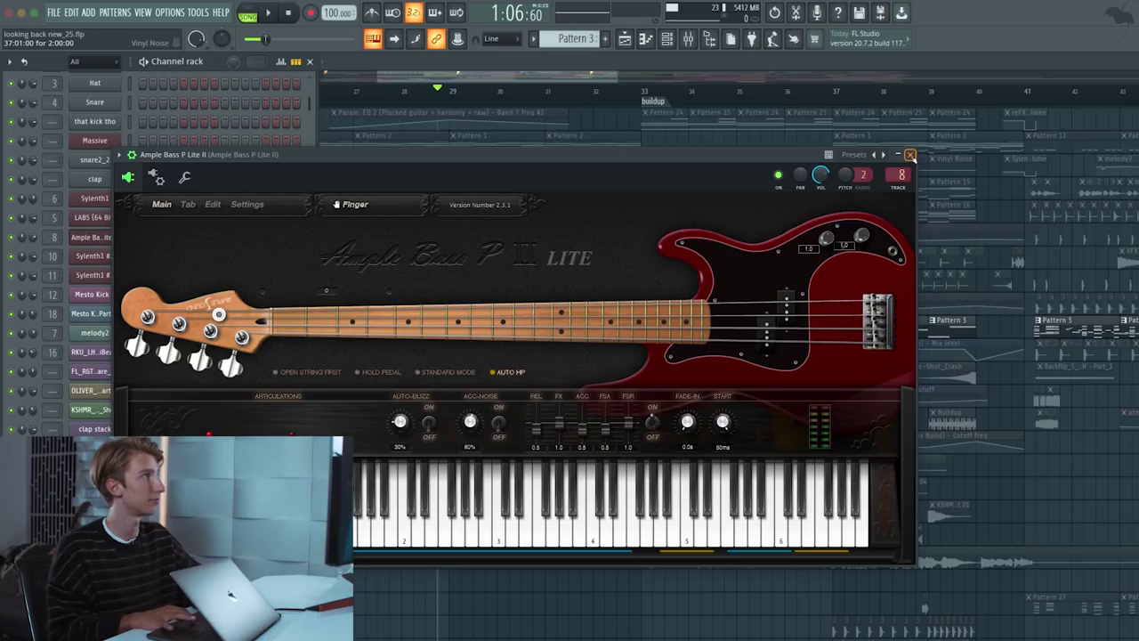
{"action": "left_click", "coordinate": [909, 155]}
{"action": "key", "text": "F6"}
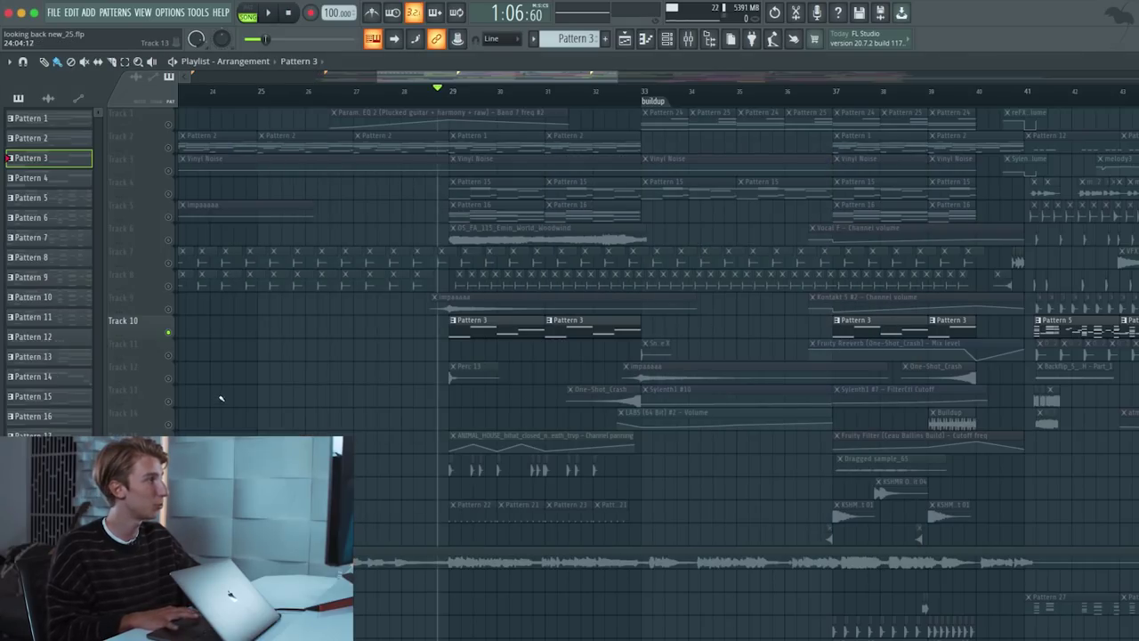
- Audition Tracks 16 and 18 with Tracks 7, 8 and 12 unmuted, then release the solo
{"action": "left_click", "coordinate": [168, 380]}
{"action": "right_click", "coordinate": [168, 471]}
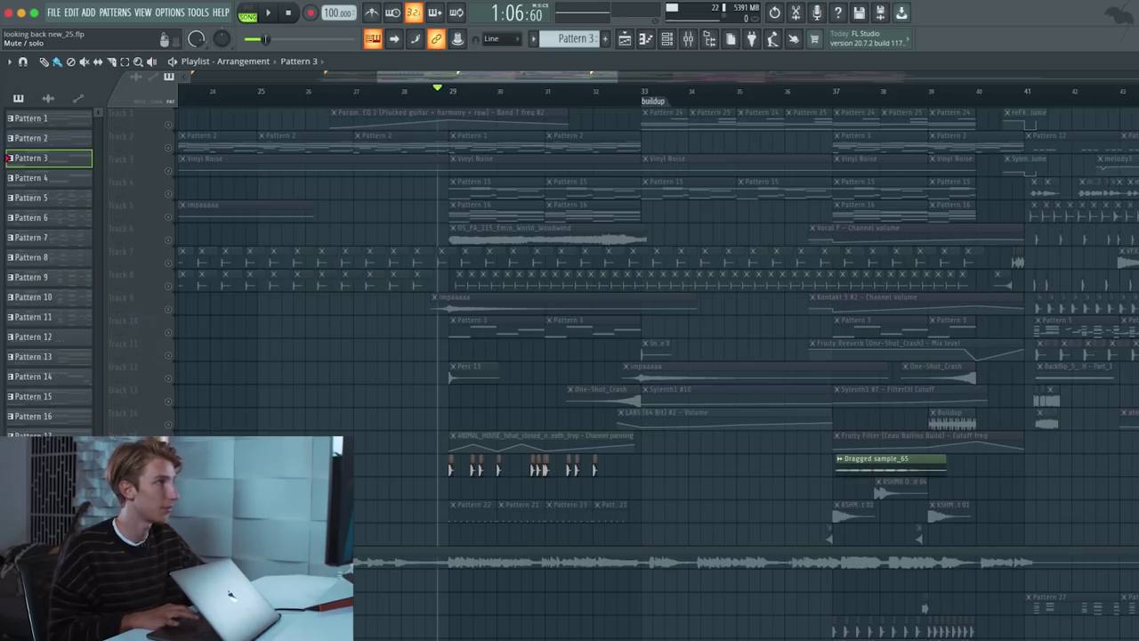
{"action": "left_click", "coordinate": [168, 517]}
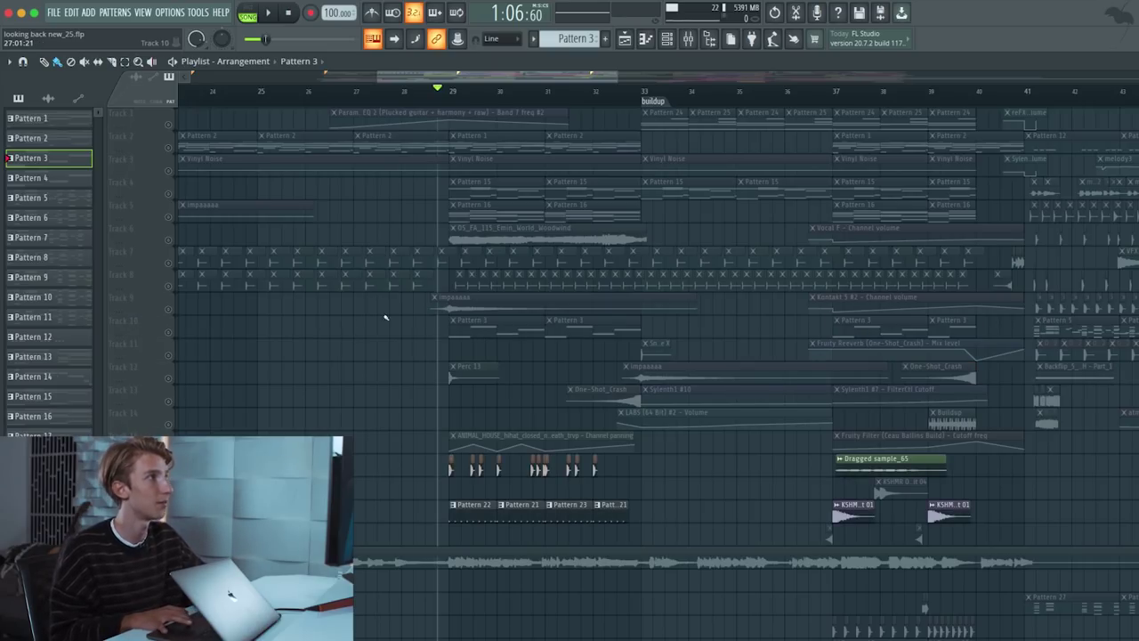
{"action": "left_click", "coordinate": [168, 287]}
{"action": "left_click", "coordinate": [169, 264]}
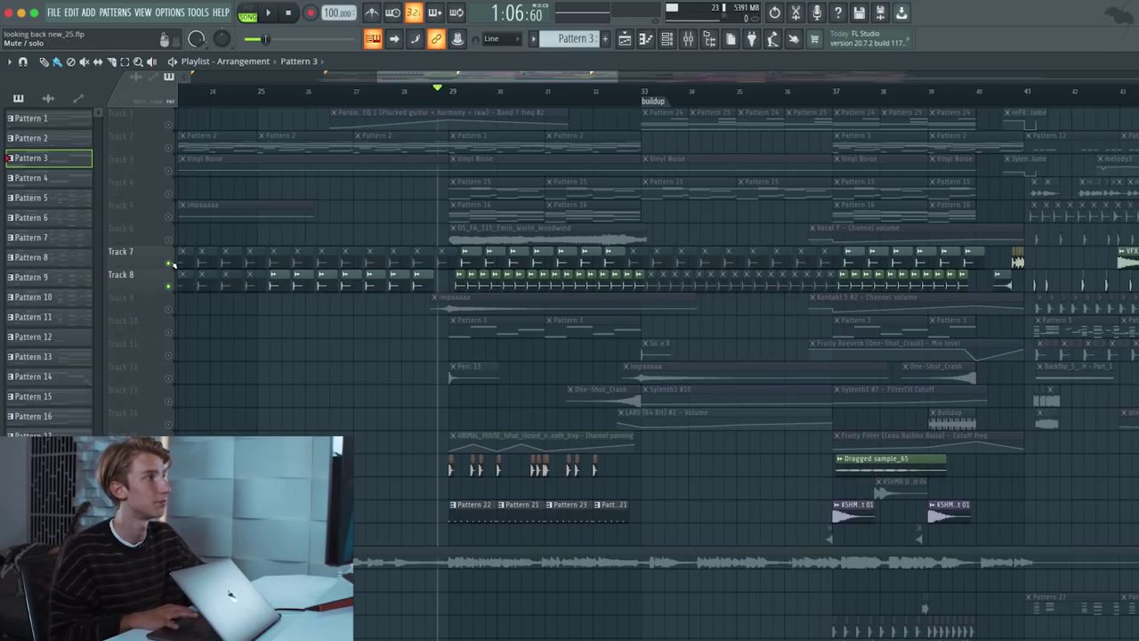
{"action": "scroll", "coordinate": [501, 397], "scroll_direction": "down", "scroll_amount": 1}
{"action": "key", "text": "space"}
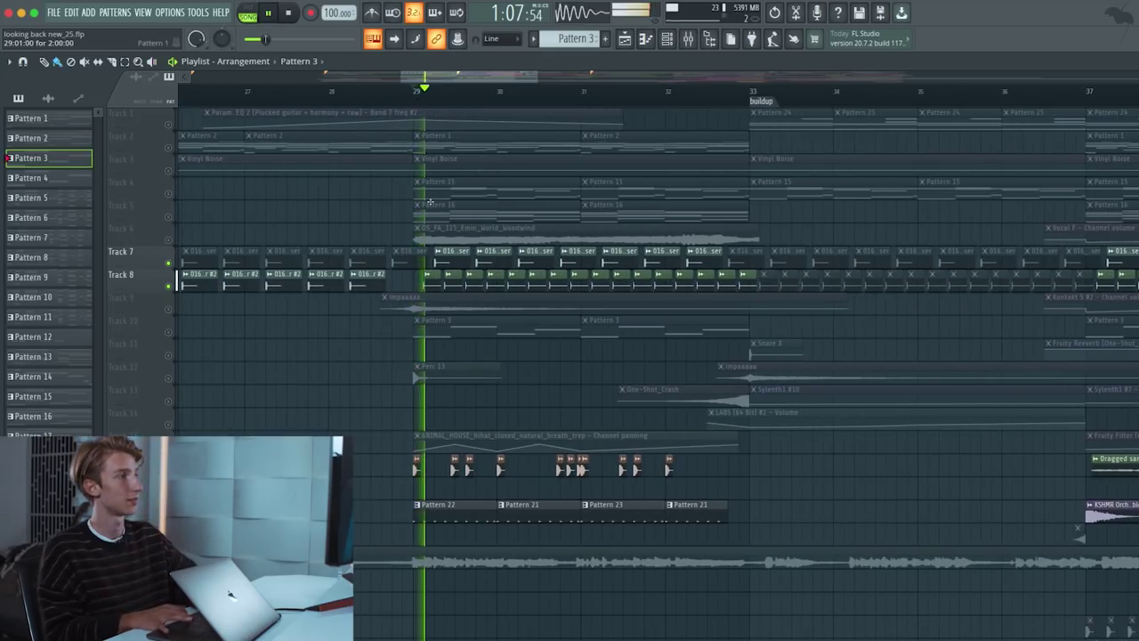
{"action": "scroll", "coordinate": [462, 366], "scroll_direction": "down", "scroll_amount": 2}
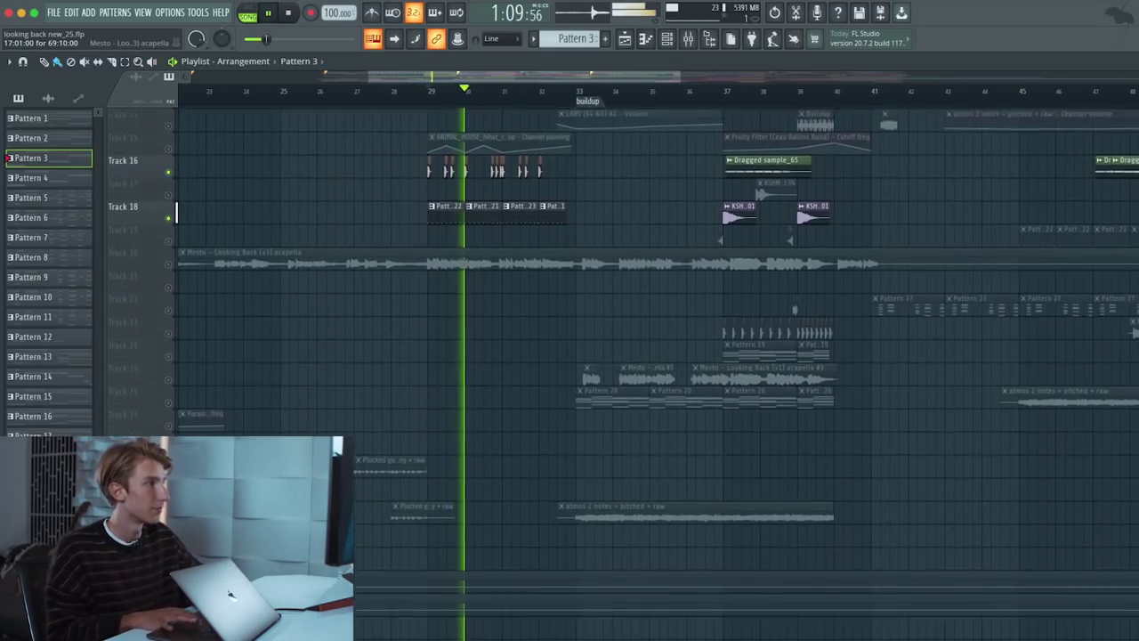
{"action": "scroll", "coordinate": [169, 393], "scroll_direction": "up", "scroll_amount": 1}
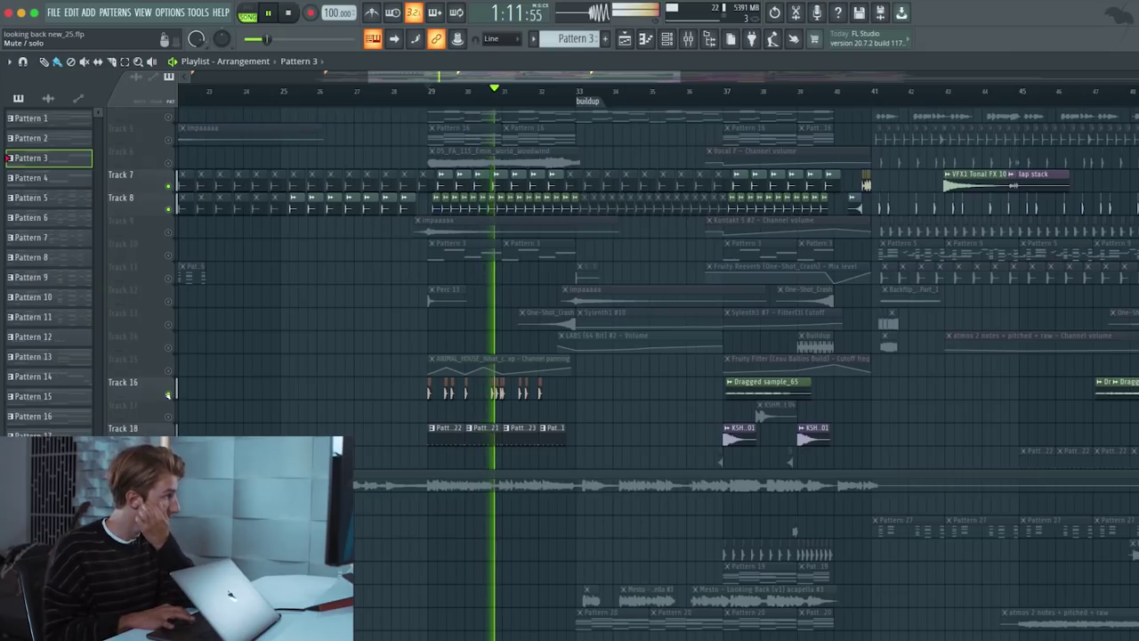
{"action": "left_click", "coordinate": [168, 394]}
{"action": "scroll", "coordinate": [169, 392], "scroll_direction": "up", "scroll_amount": 2}
{"action": "left_click_drag", "start_coordinate": [381, 94], "coordinate": [488, 100]}
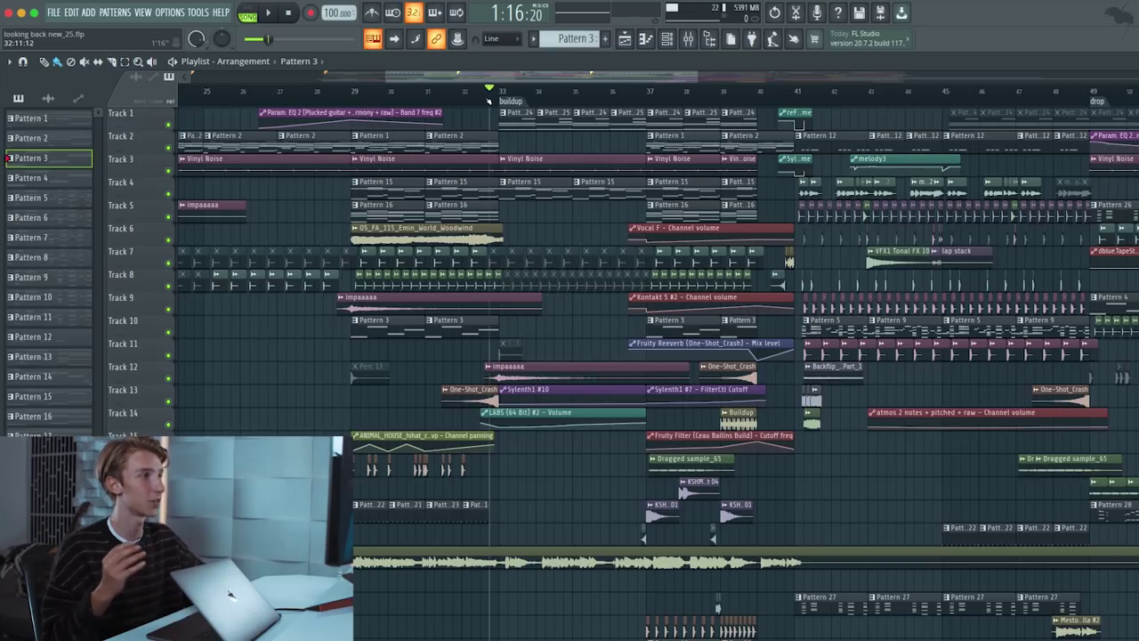
- Solo the Pattern 20, Mesto acapella and Track 20 acapella tracks and play from bar 33
{"action": "scroll", "coordinate": [402, 534], "scroll_direction": "right", "scroll_amount": 2}
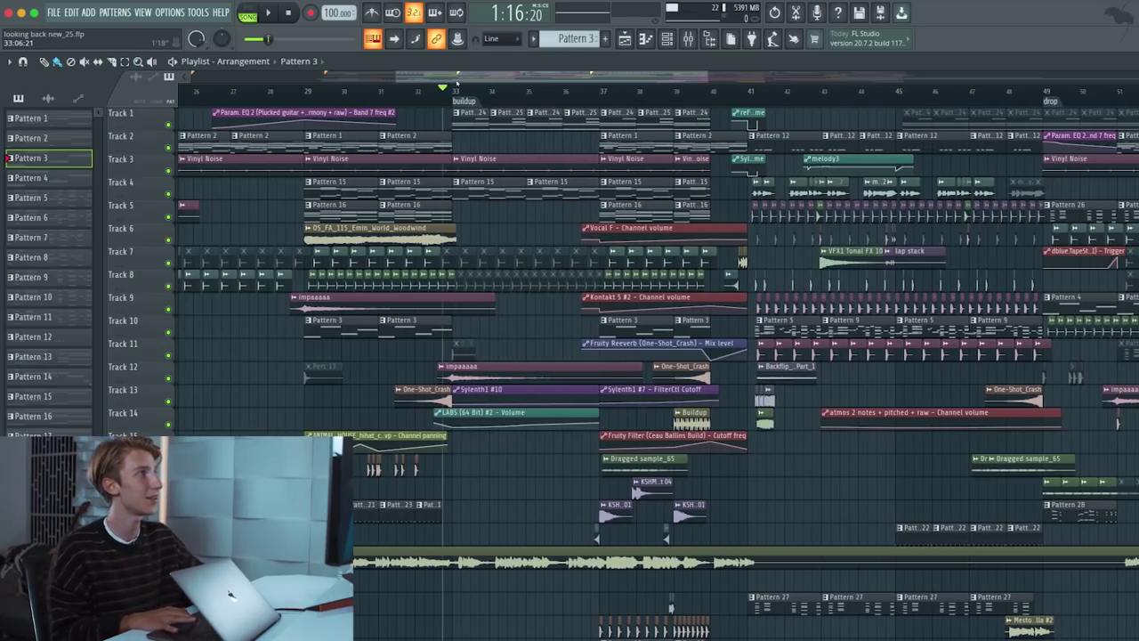
{"action": "scroll", "coordinate": [478, 632], "scroll_direction": "down", "scroll_amount": 5}
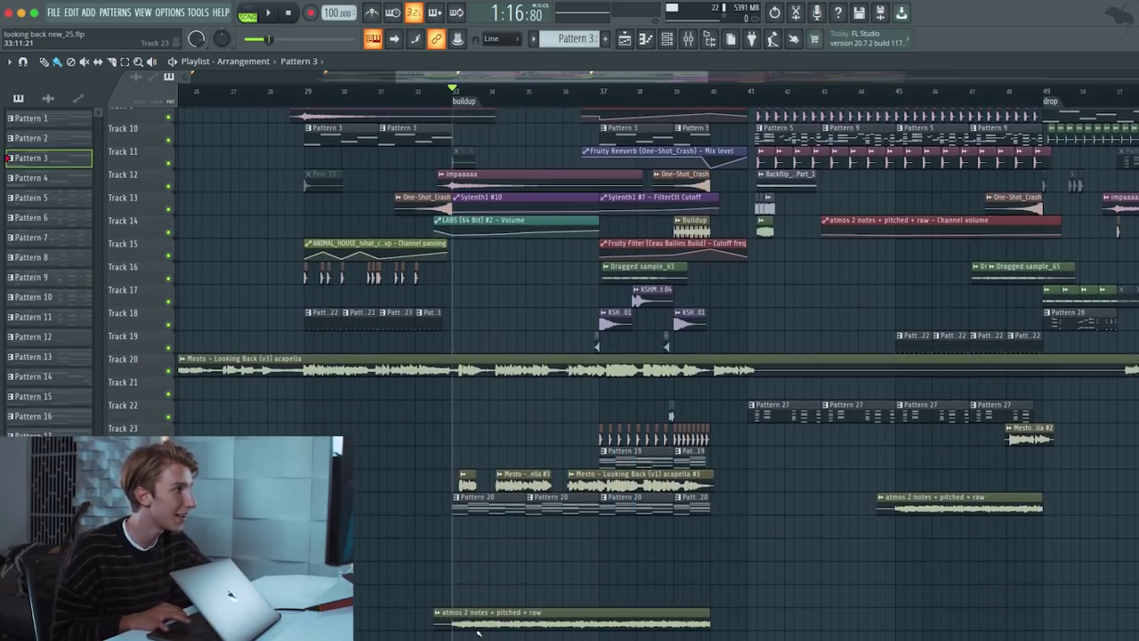
{"action": "left_click", "coordinate": [168, 487], "text": "ctrl"}
{"action": "left_click", "coordinate": [168, 485], "text": "ctrl"}
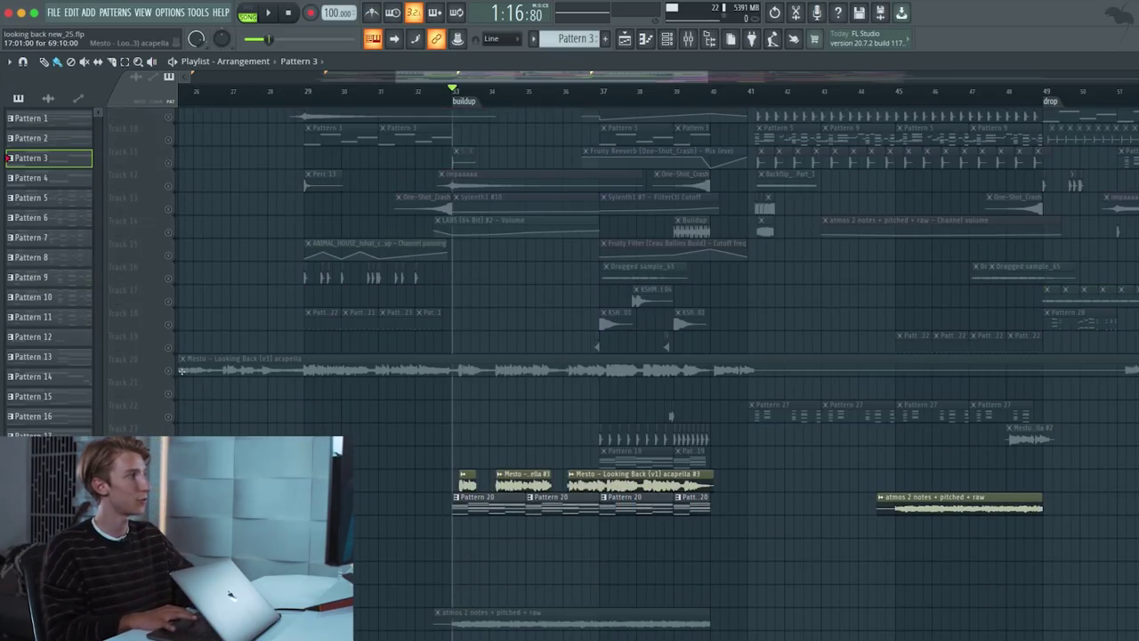
{"action": "left_click", "coordinate": [168, 371], "text": "ctrl"}
{"action": "key", "text": "space"}
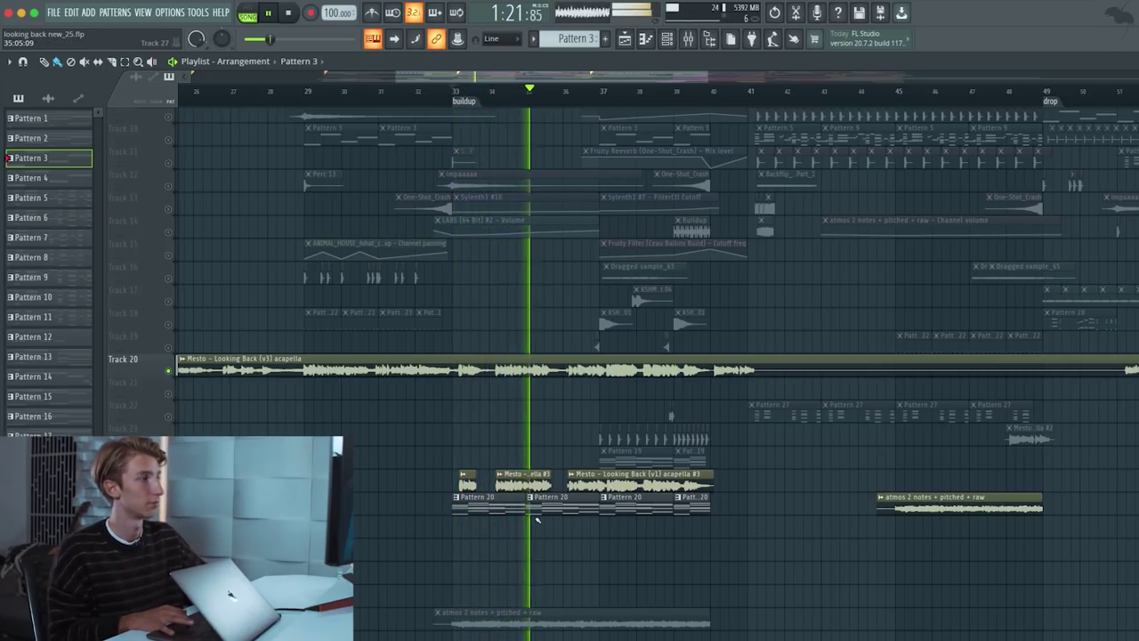
{"action": "key", "text": "space"}
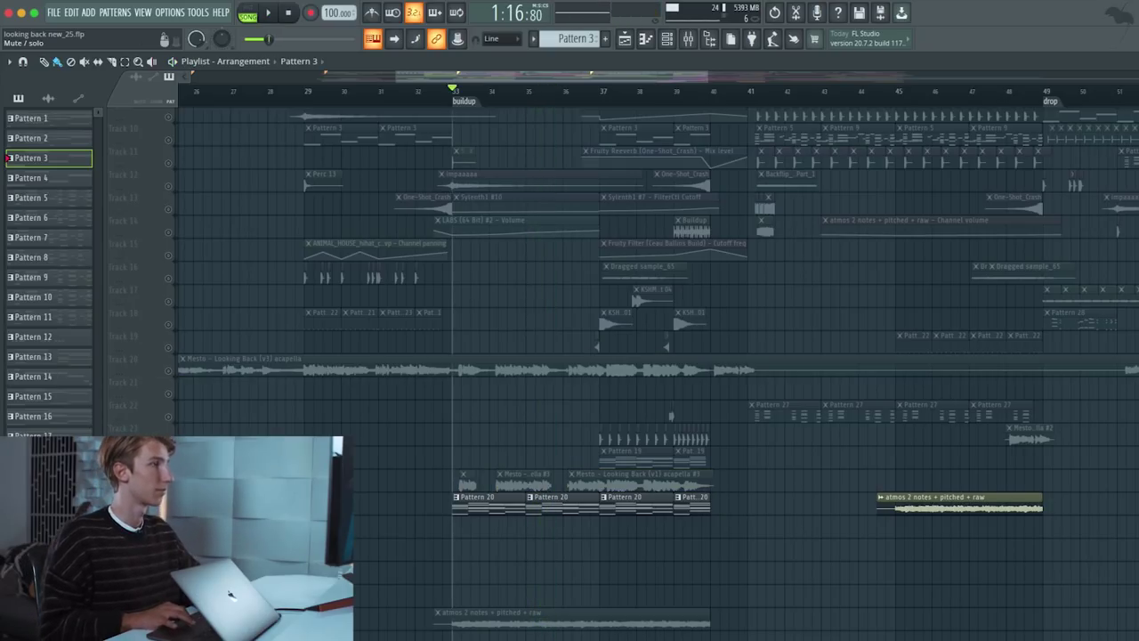
{"action": "left_click", "coordinate": [168, 371], "text": "ctrl"}
- Audition Track 31 solo from bar 33, then release the solo
{"action": "scroll", "coordinate": [623, 355], "scroll_direction": "down", "scroll_amount": 5}
{"action": "scroll", "coordinate": [623, 356], "scroll_direction": "down", "scroll_amount": 3}
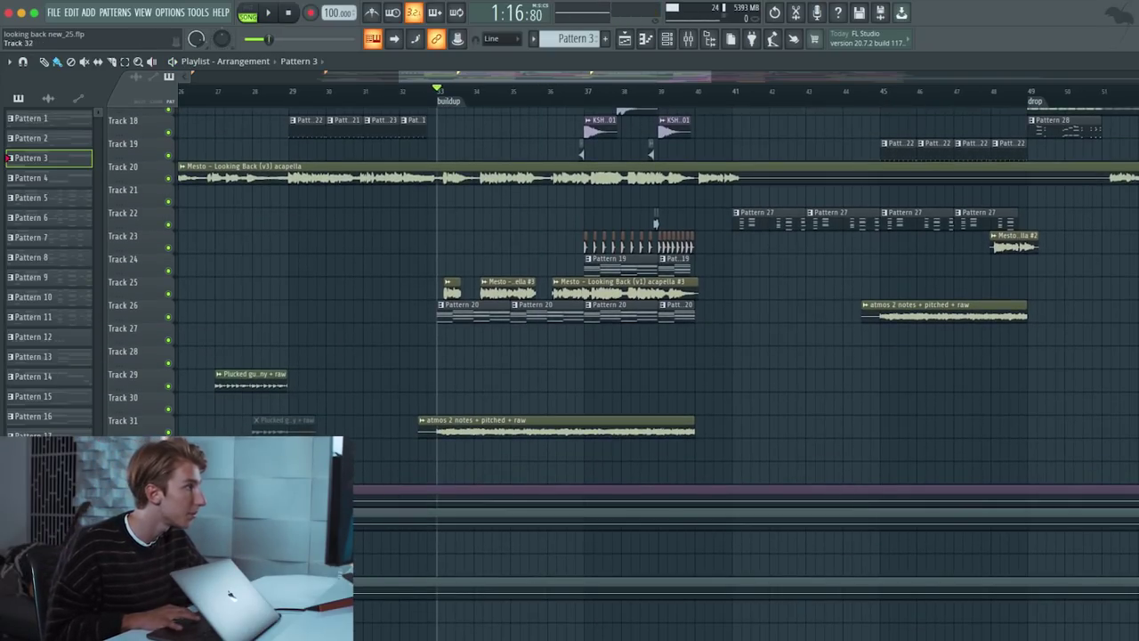
{"action": "left_click", "coordinate": [168, 432], "text": "ctrl"}
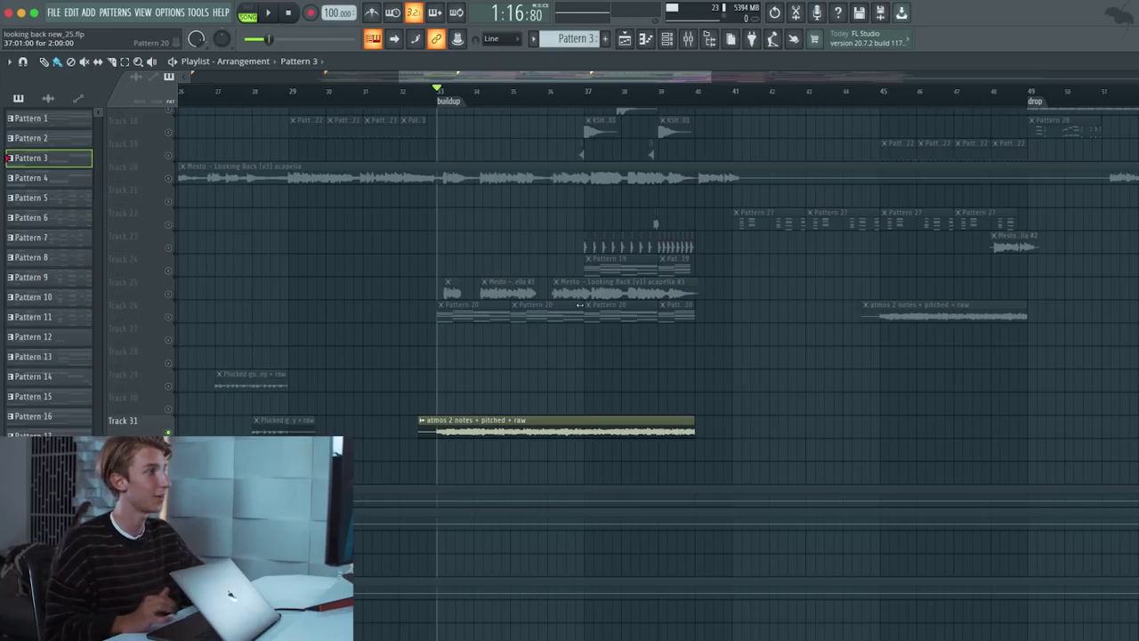
{"action": "key", "text": "space"}
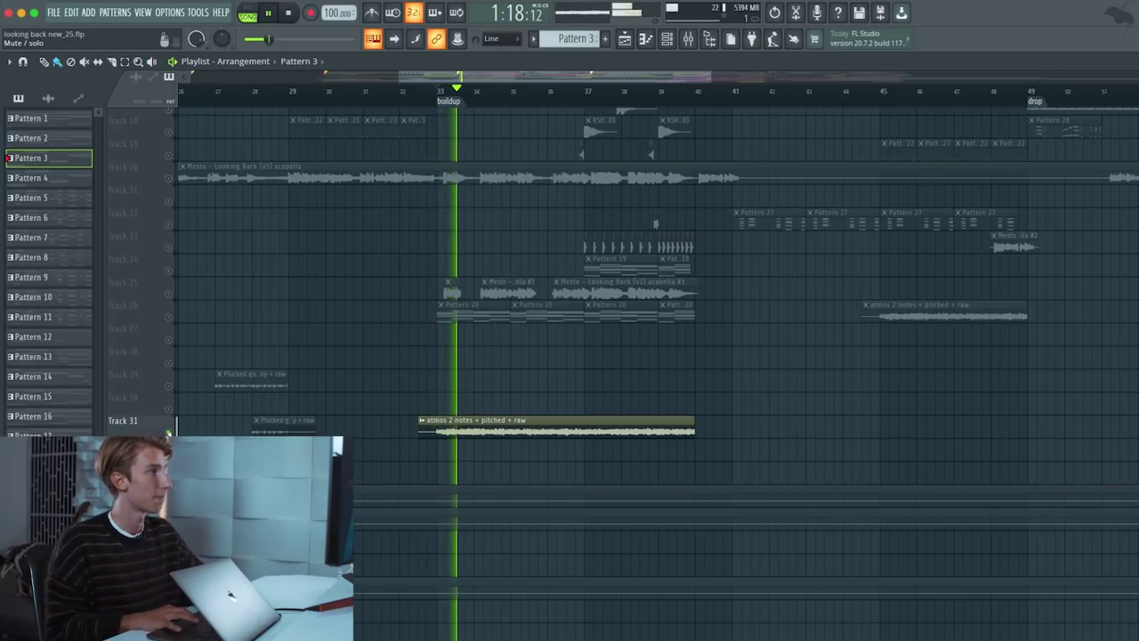
{"action": "key", "text": "space"}
{"action": "left_click", "coordinate": [168, 432], "text": "ctrl"}
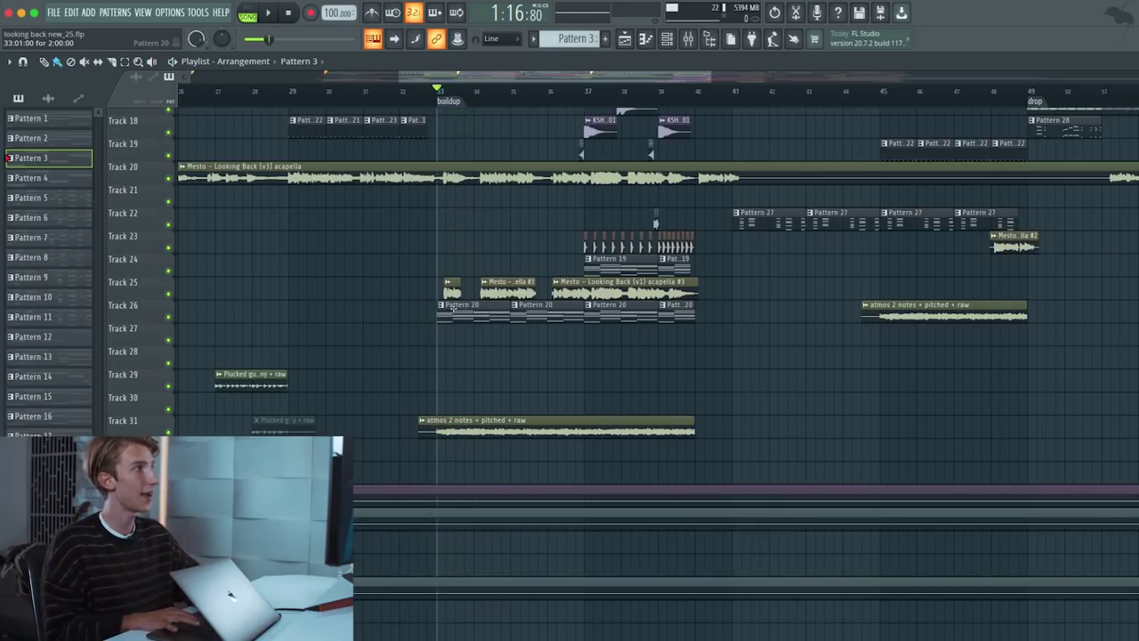
- Solo Track 1 and play from bar 33
{"action": "scroll", "coordinate": [453, 308], "scroll_direction": "up", "scroll_amount": 10}
{"action": "scroll", "coordinate": [466, 362], "scroll_direction": "right", "scroll_amount": 2}
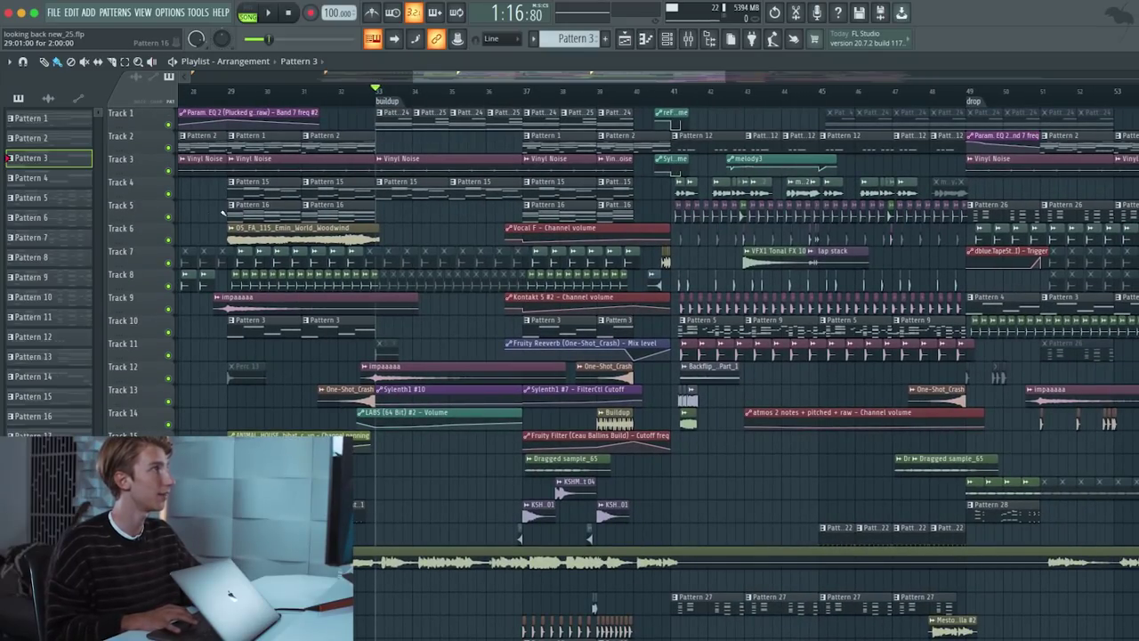
{"action": "left_click", "coordinate": [168, 125], "text": "ctrl"}
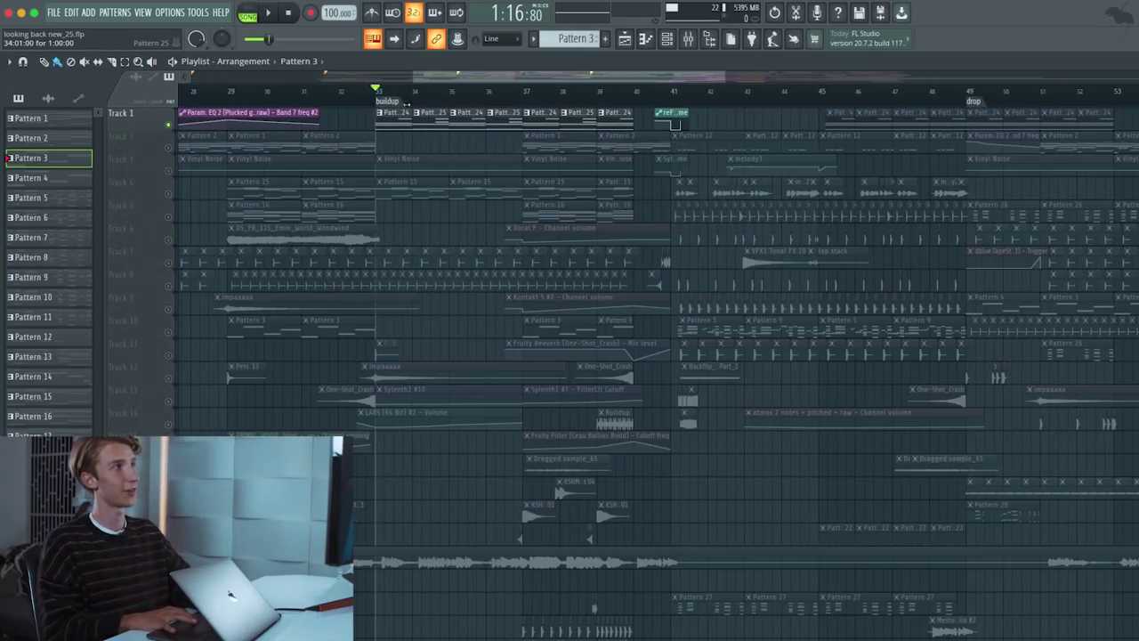
{"action": "key", "text": "space"}
- View Pattern 24's notes in the piano roll, then release Track 1's solo
{"action": "double_click", "coordinate": [399, 125]}
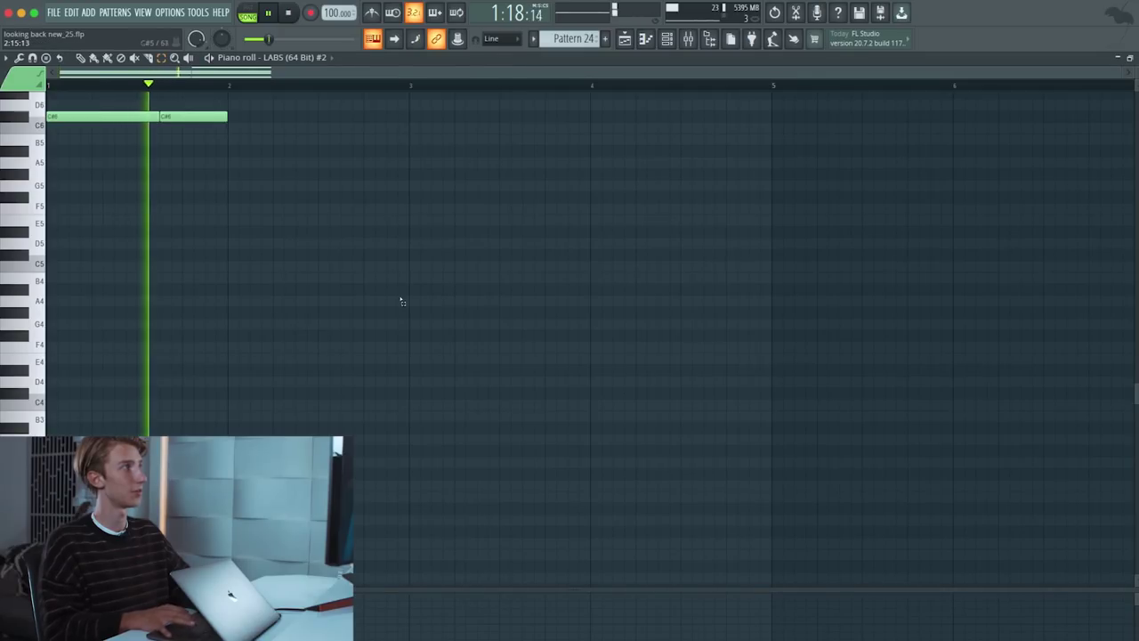
{"action": "scroll", "coordinate": [403, 302], "scroll_direction": "up", "scroll_amount": 5}
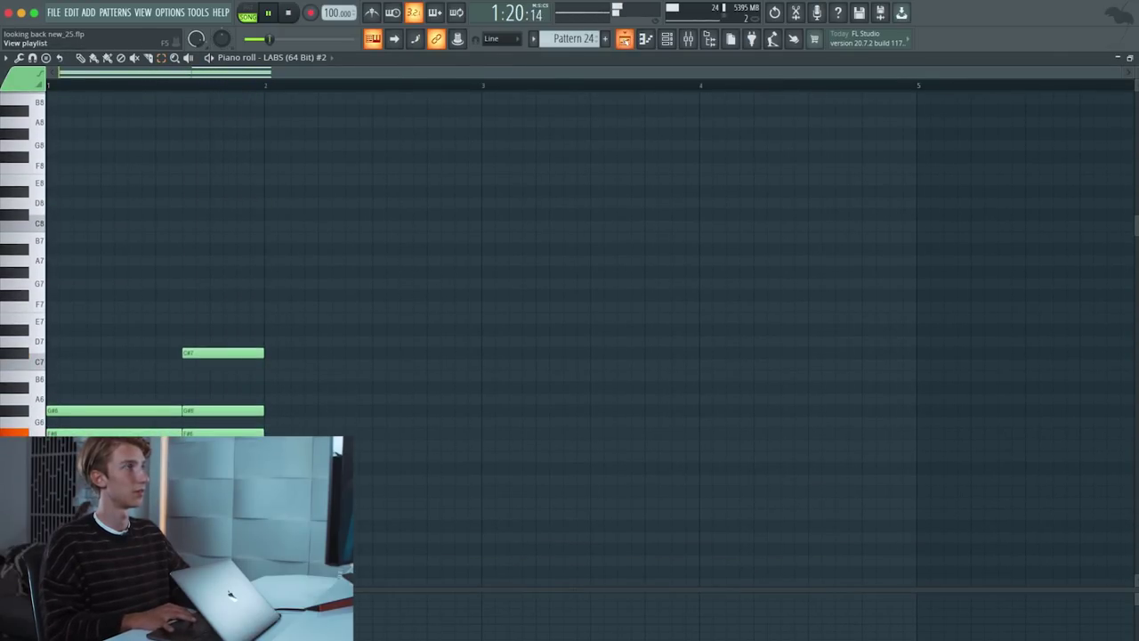
{"action": "key", "text": "F5"}
{"action": "left_click", "coordinate": [168, 124], "text": "ctrl"}
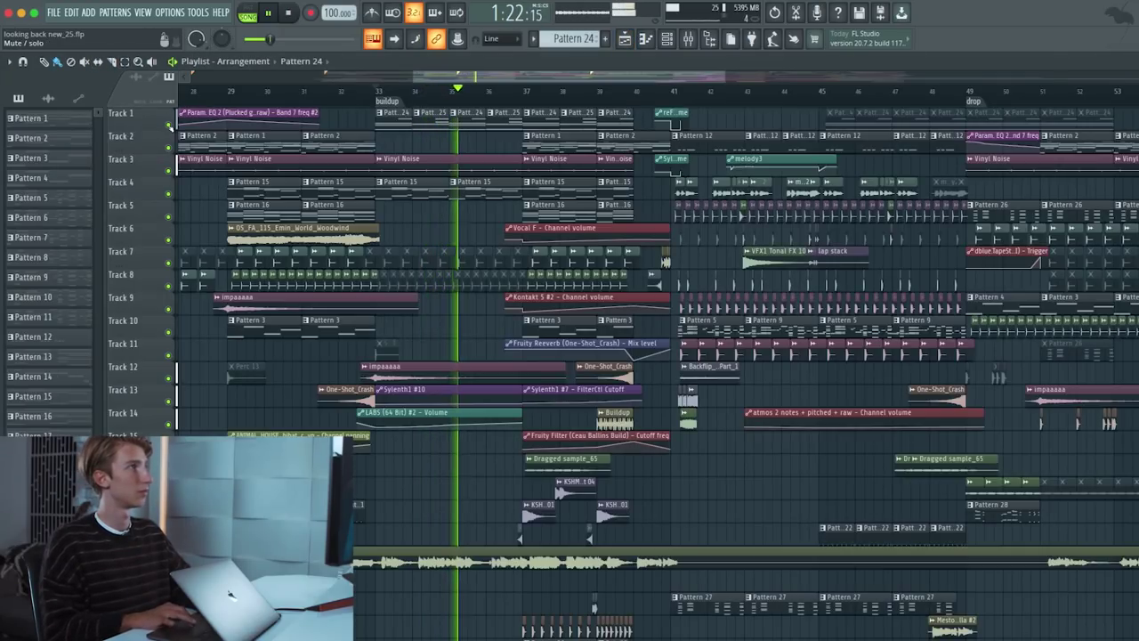
{"action": "key", "text": "space"}
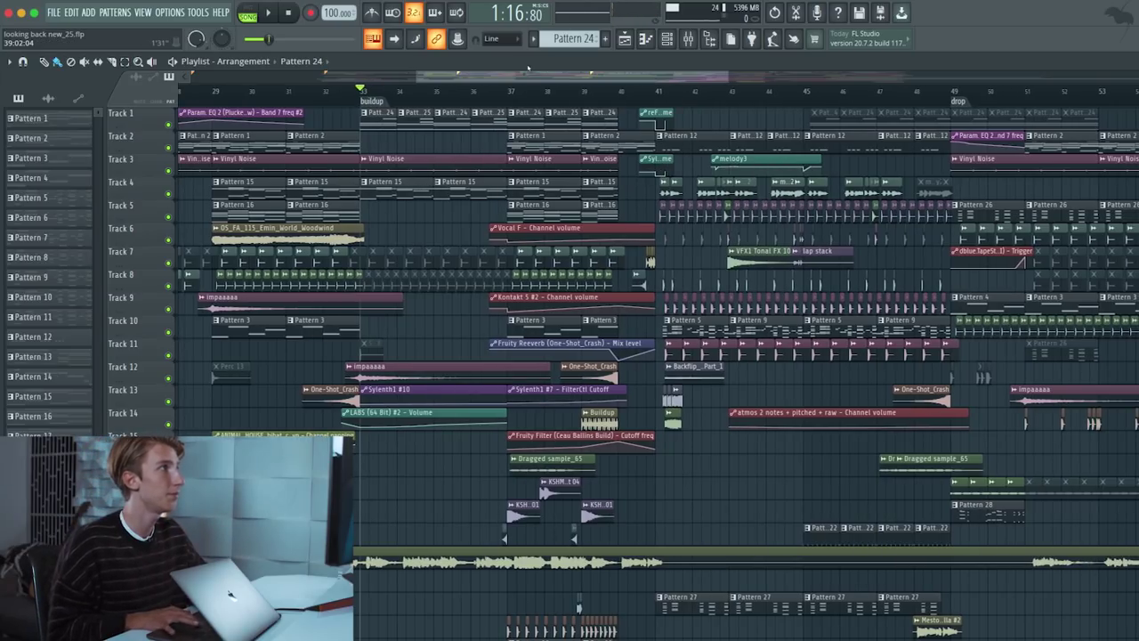
- Play the buildup and move the song position to bar 37
{"action": "scroll", "coordinate": [743, 93], "scroll_direction": "up", "scroll_amount": 2}
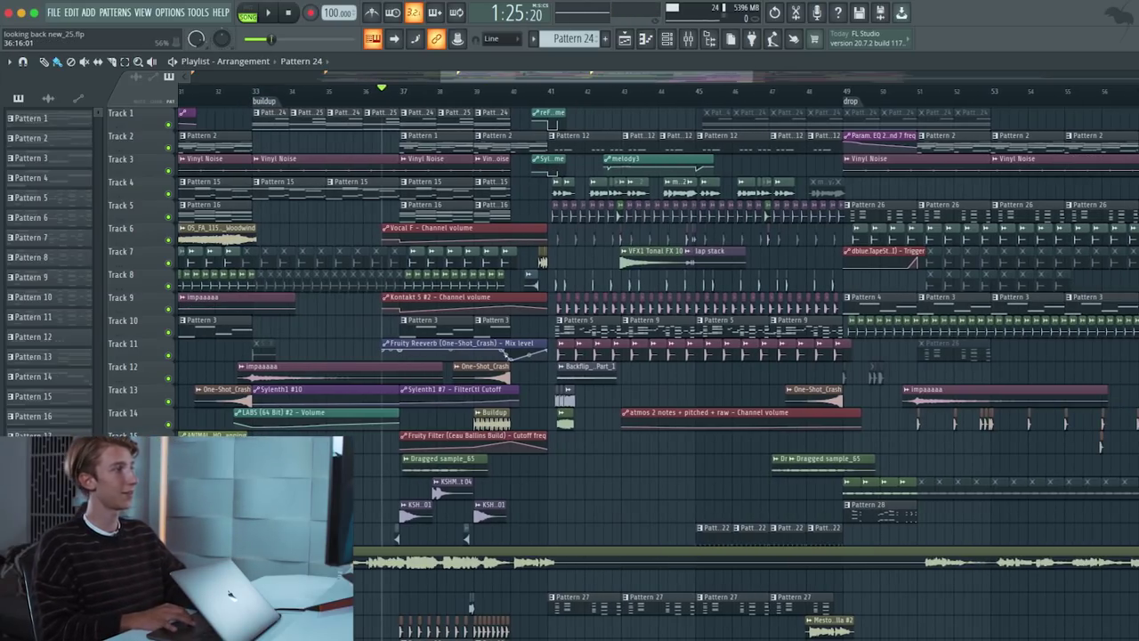
{"action": "scroll", "coordinate": [743, 93], "scroll_direction": "up", "scroll_amount": 2}
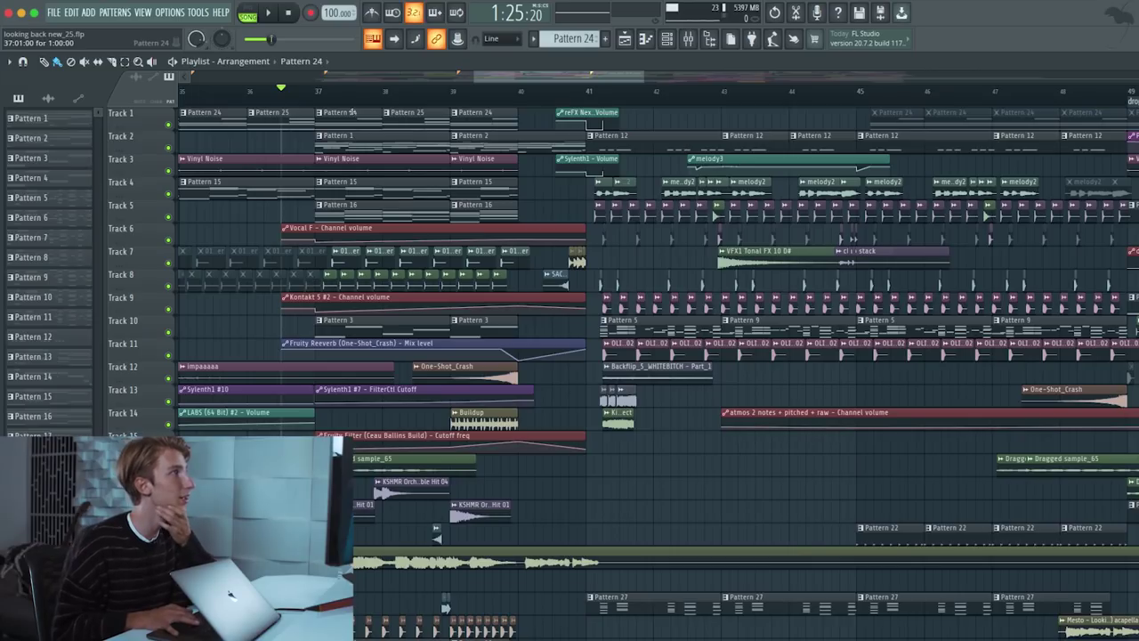
{"action": "scroll", "coordinate": [347, 327], "scroll_direction": "down", "scroll_amount": 2}
{"action": "scroll", "coordinate": [347, 328], "scroll_direction": "down", "scroll_amount": 2}
{"action": "scroll", "coordinate": [356, 266], "scroll_direction": "down", "scroll_amount": 2}
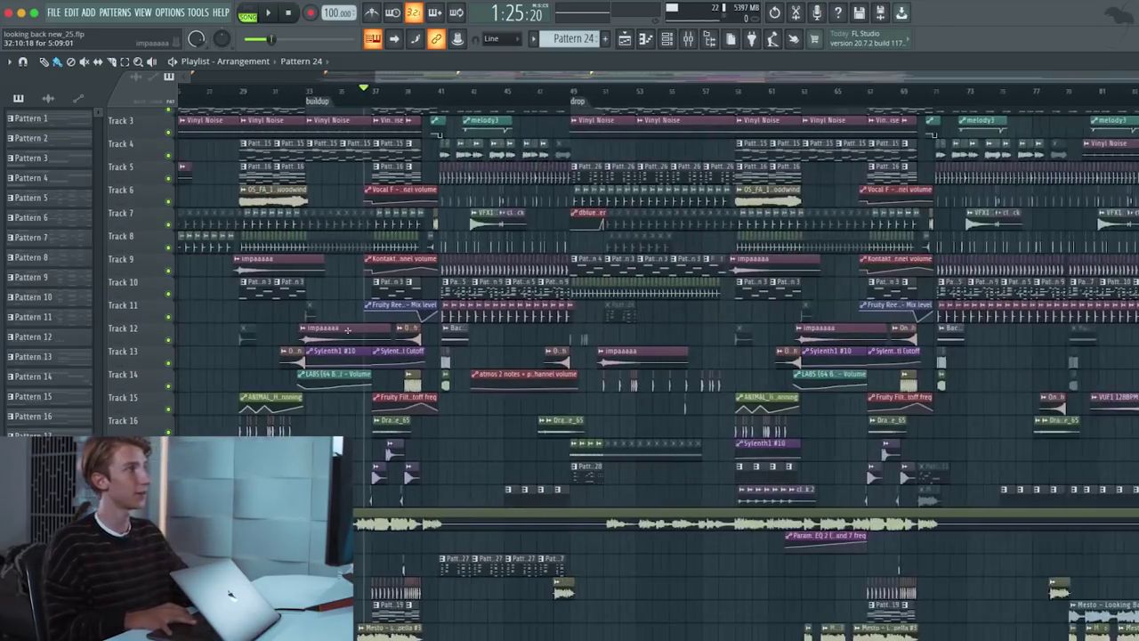
{"action": "scroll", "coordinate": [365, 201], "scroll_direction": "down", "scroll_amount": 2}
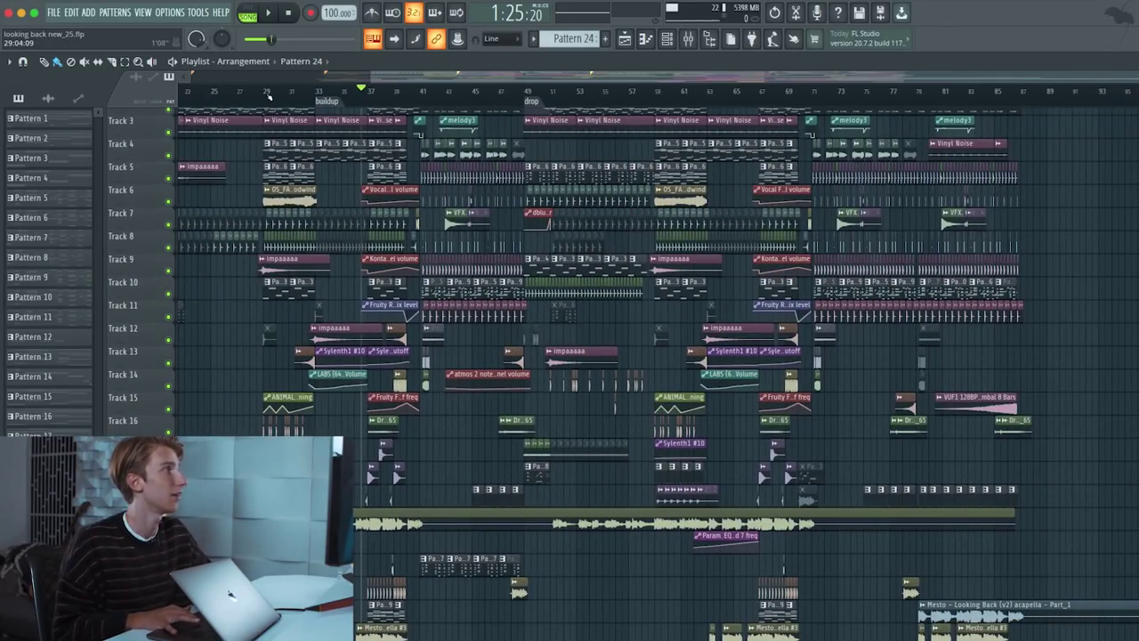
{"action": "key", "text": "space"}
{"action": "left_click", "coordinate": [369, 89]}
{"action": "key", "text": "space"}
- Audition Track 2 solo, then unsolo it
{"action": "scroll", "coordinate": [387, 318], "scroll_direction": "up", "scroll_amount": 5, "text": "ctrl"}
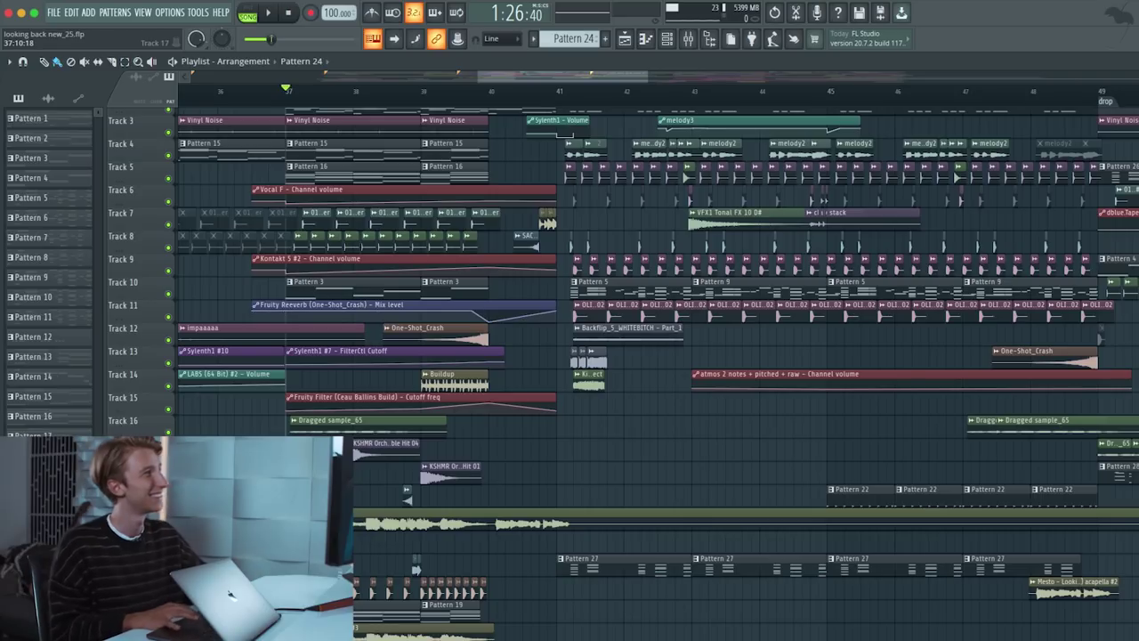
{"action": "scroll", "coordinate": [275, 430], "scroll_direction": "up", "scroll_amount": 2}
{"action": "key", "text": "space"}
{"action": "right_click", "coordinate": [169, 147]}
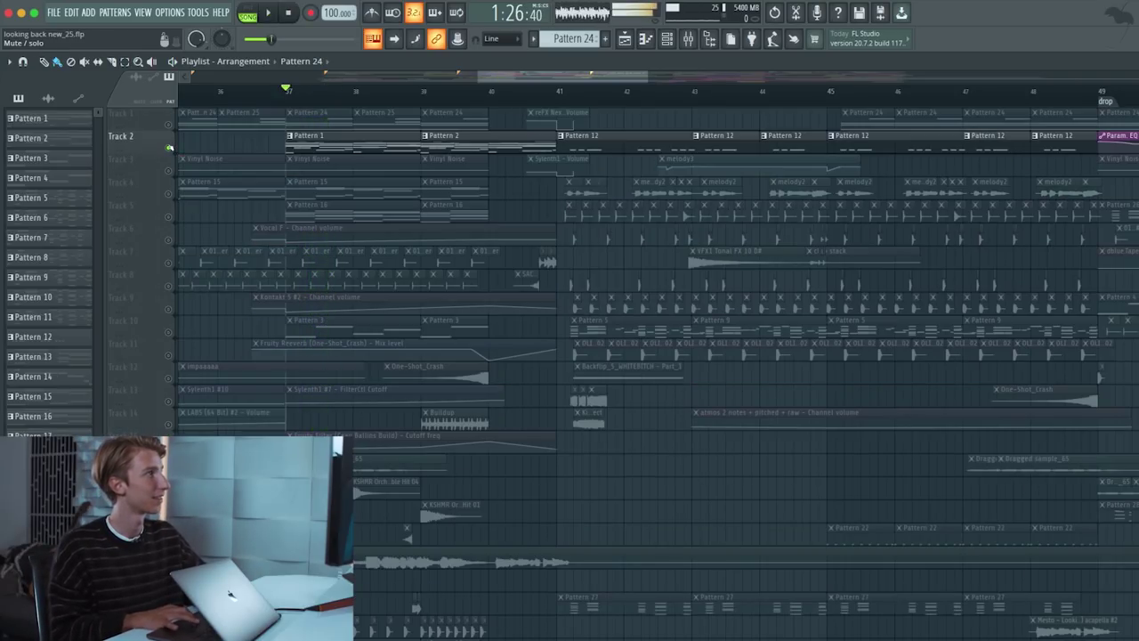
{"action": "key", "text": "space"}
{"action": "right_click", "coordinate": [169, 147]}
- Audition Track 23 solo, then Track 24 solo
{"action": "scroll", "coordinate": [312, 379], "scroll_direction": "down", "scroll_amount": 4}
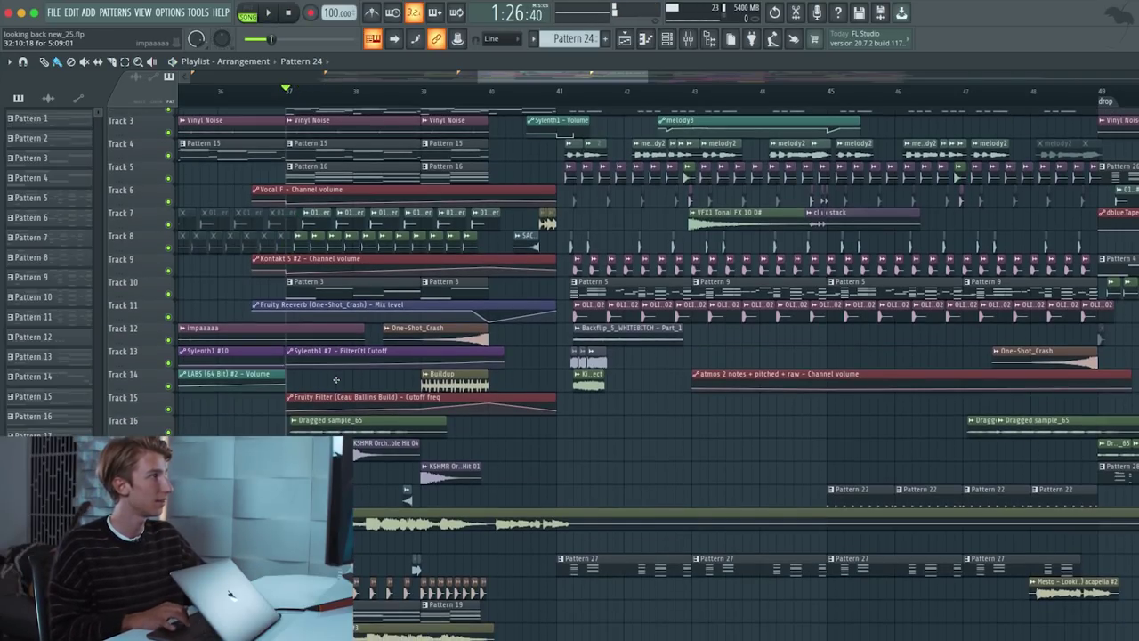
{"action": "scroll", "coordinate": [267, 380], "scroll_direction": "down", "scroll_amount": 4}
{"action": "scroll", "coordinate": [223, 380], "scroll_direction": "down", "scroll_amount": 3}
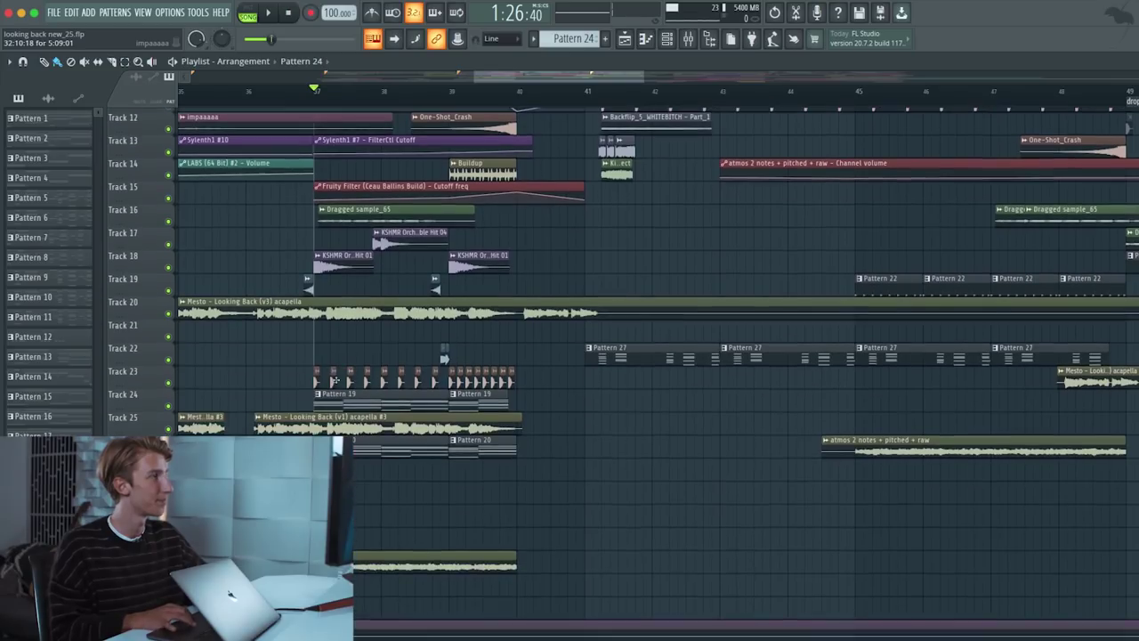
{"action": "right_click", "coordinate": [169, 381]}
{"action": "key", "text": "space"}
{"action": "key", "text": "space"}
{"action": "right_click", "coordinate": [168, 405]}
{"action": "key", "text": "space"}
{"action": "scroll", "coordinate": [267, 391], "scroll_direction": "down", "scroll_amount": 2}
{"action": "key", "text": "space"}
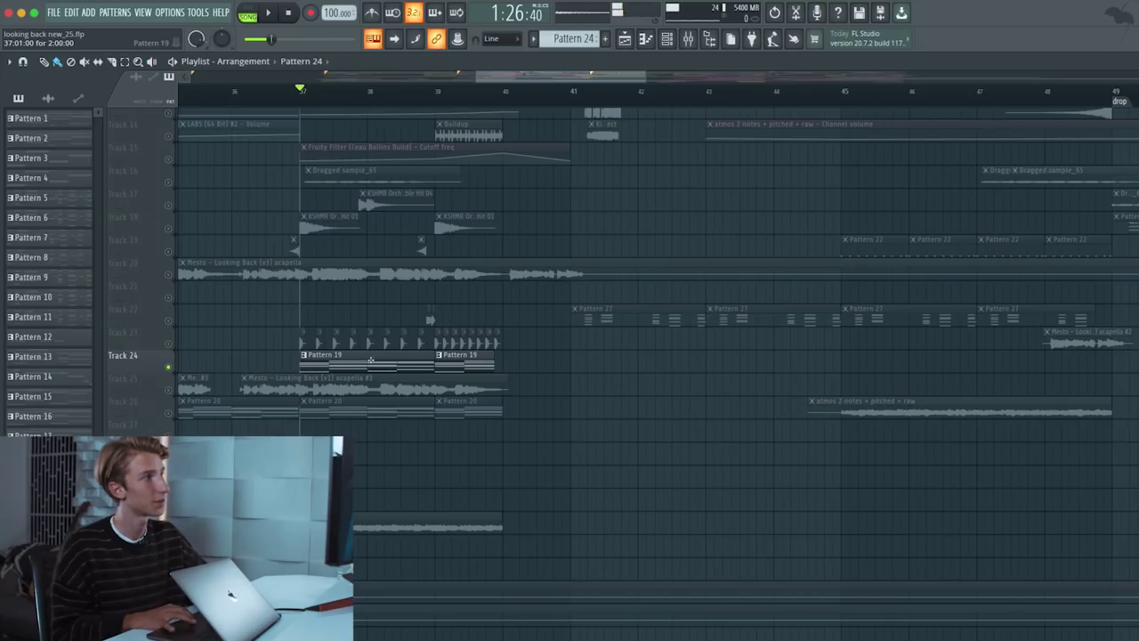
- Check the Kontakt 5 #2 Session Strings violin patch from the channel rack
{"action": "left_click", "coordinate": [645, 38]}
{"action": "key", "text": "space"}
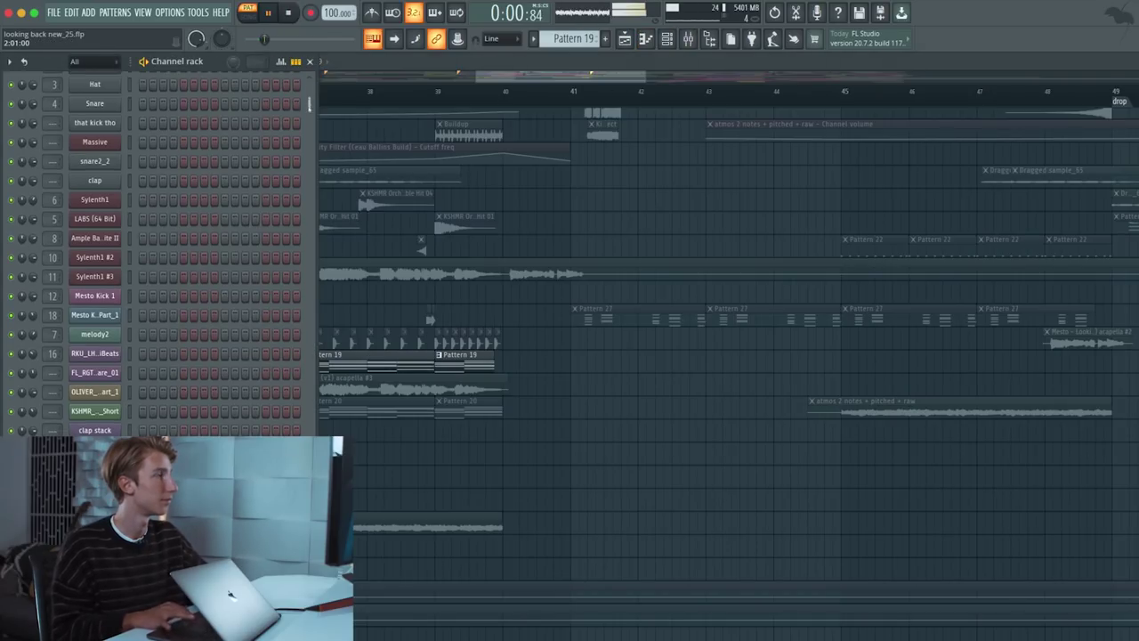
{"action": "left_click", "coordinate": [86, 381]}
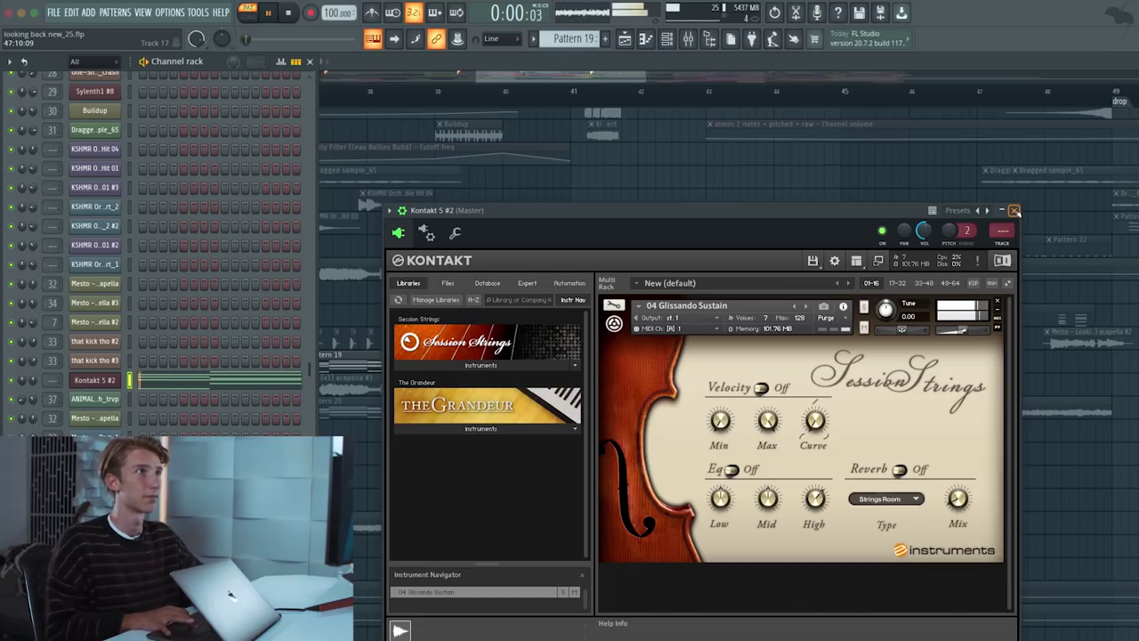
{"action": "left_click", "coordinate": [1014, 210]}
{"action": "key", "text": "space"}
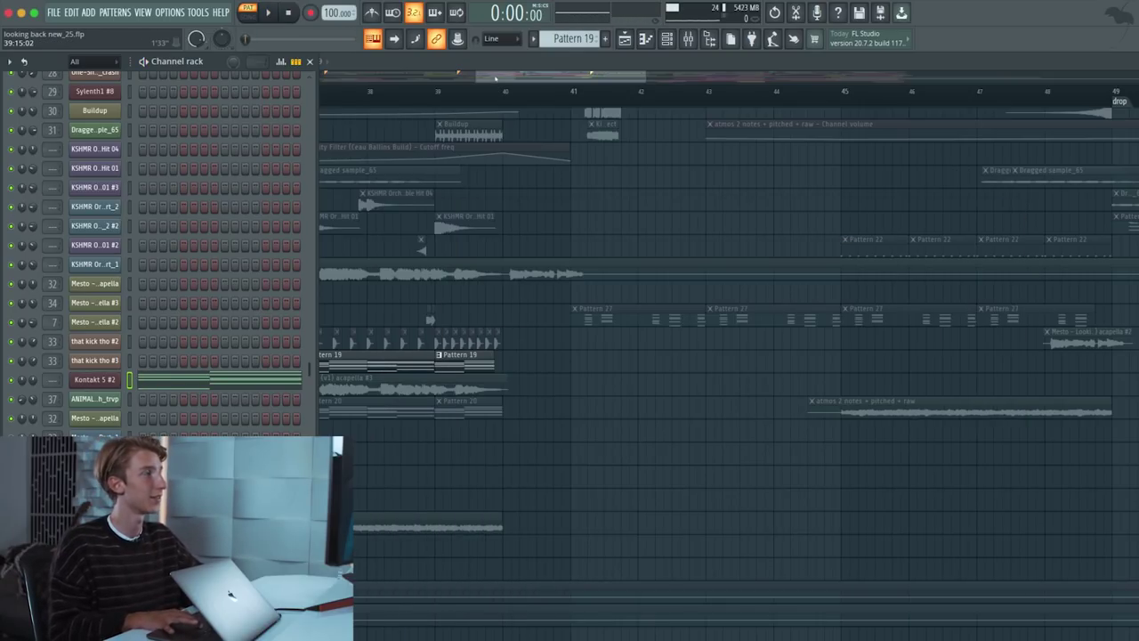
{"action": "key", "text": "F6"}
- Audition Track 26 solo from bar 37, unmute Track 25, then unsolo all tracks
{"action": "right_click", "coordinate": [169, 413]}
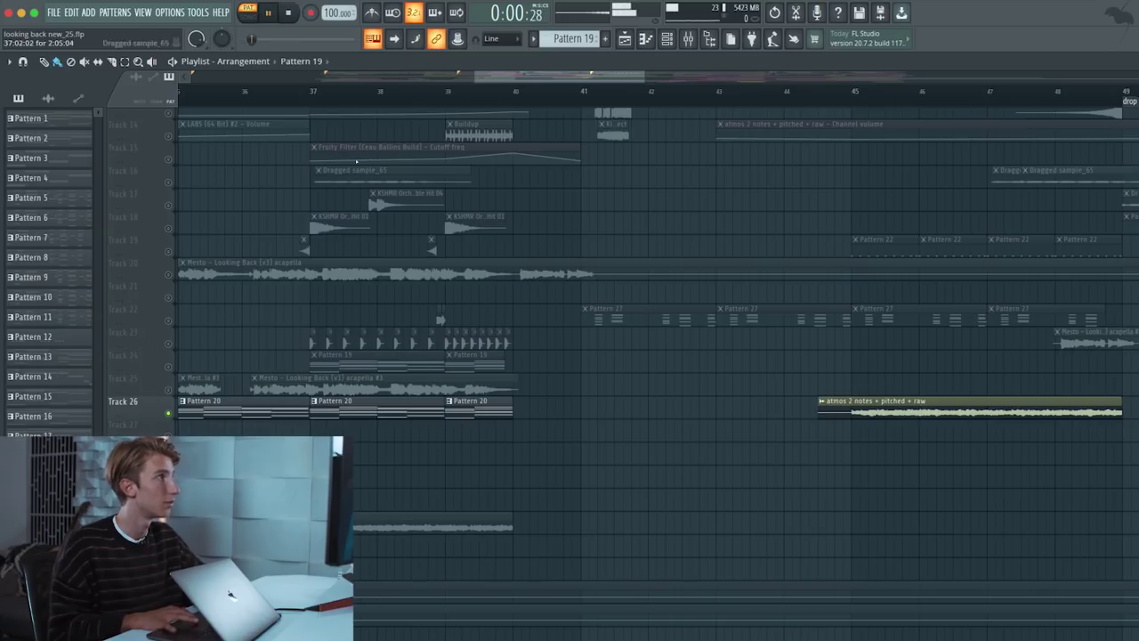
{"action": "key", "text": "space"}
{"action": "key", "text": "space"}
{"action": "left_click", "coordinate": [167, 391]}
{"action": "key", "text": "space"}
{"action": "right_click", "coordinate": [169, 413]}
{"action": "scroll", "coordinate": [364, 508], "scroll_direction": "down", "scroll_amount": 5}
- Play the arrangement from bar 39, then play Track 4's melody2 chops solo
{"action": "scroll", "coordinate": [364, 509], "scroll_direction": "up", "scroll_amount": 10}
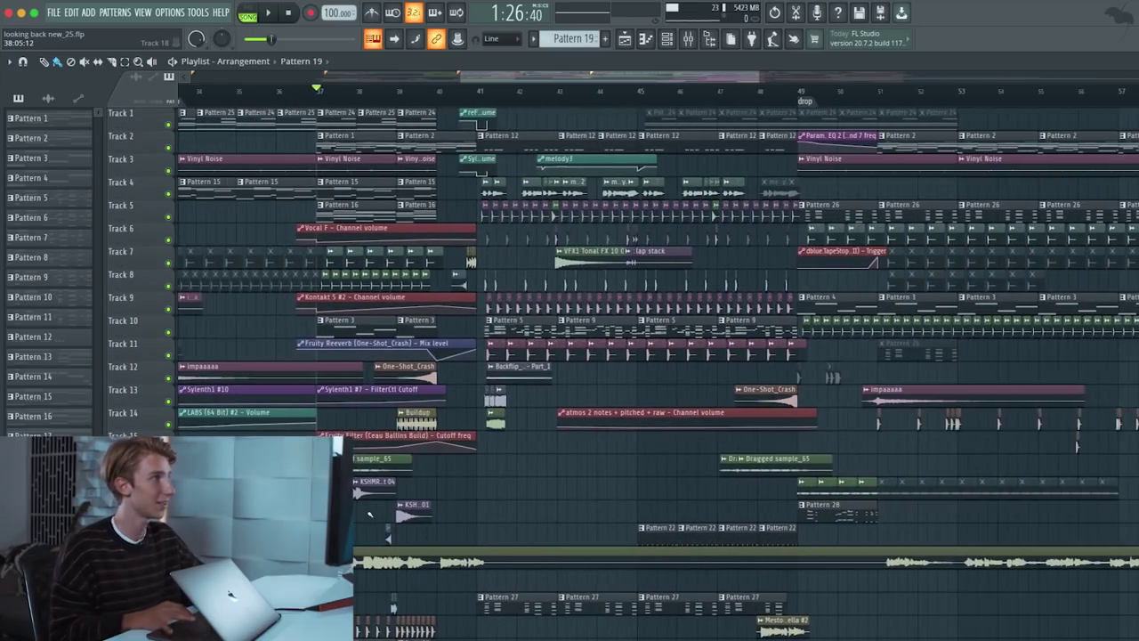
{"action": "key", "text": "space"}
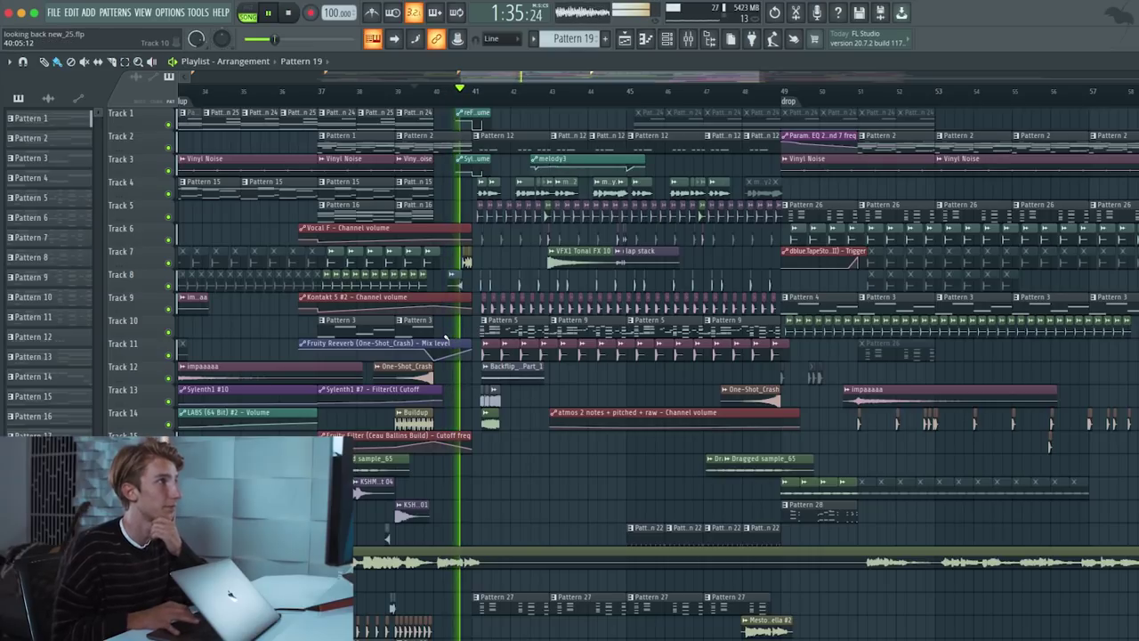
{"action": "scroll", "coordinate": [414, 98], "scroll_direction": "up", "scroll_amount": 4}
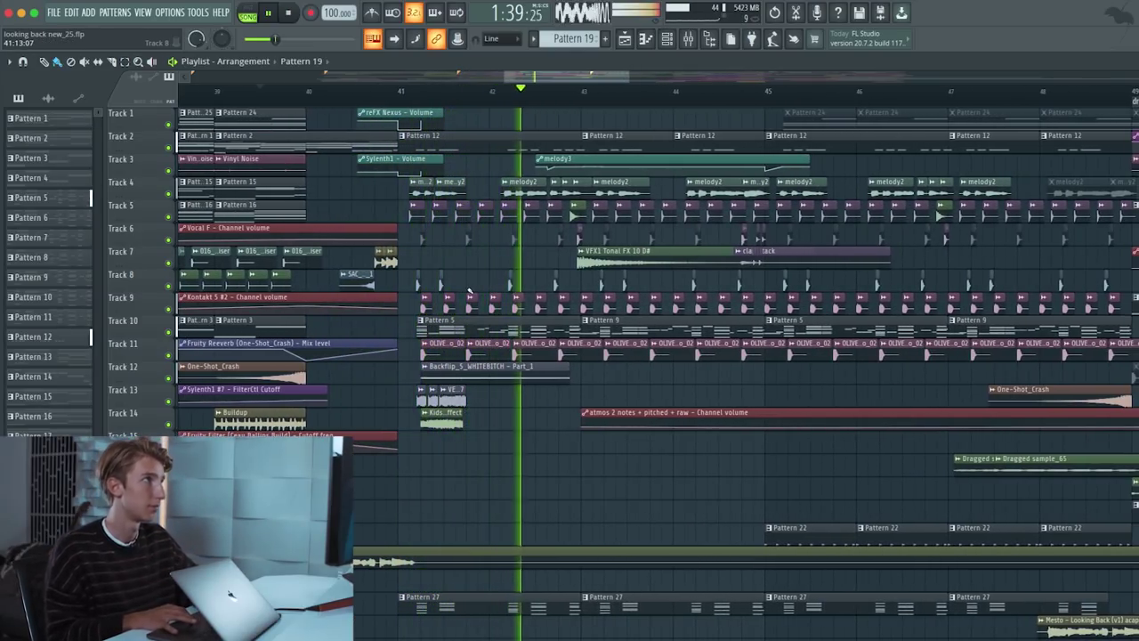
{"action": "key", "text": "space"}
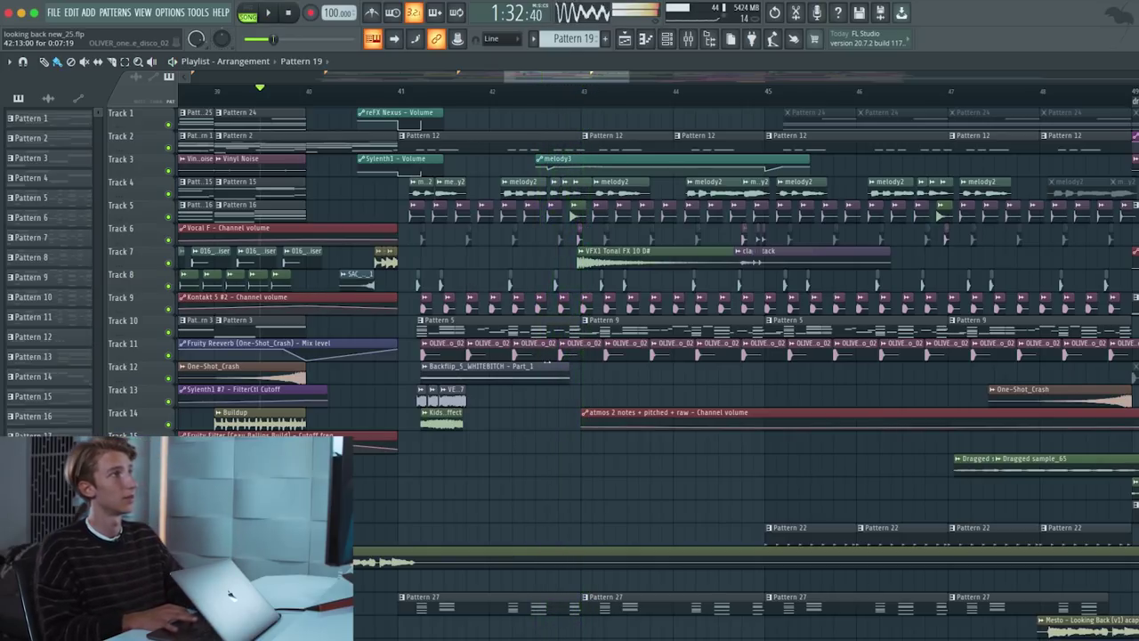
{"action": "scroll", "coordinate": [436, 124], "scroll_direction": "down", "scroll_amount": 3}
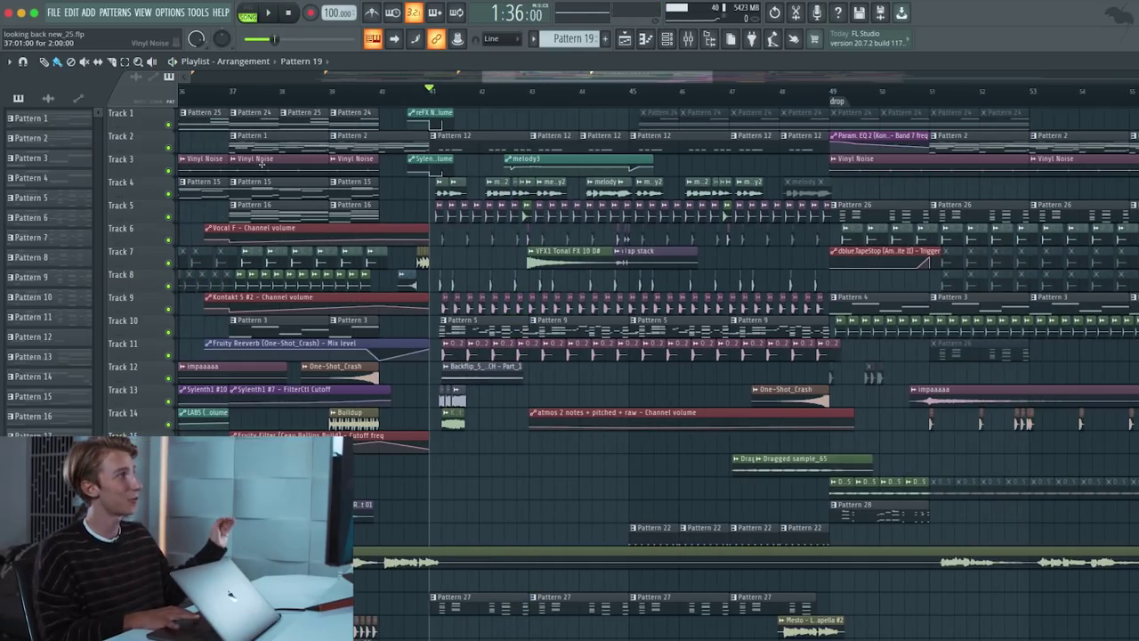
{"action": "left_click", "coordinate": [168, 193], "text": "ctrl"}
{"action": "key", "text": "space"}
{"action": "key", "text": "space"}
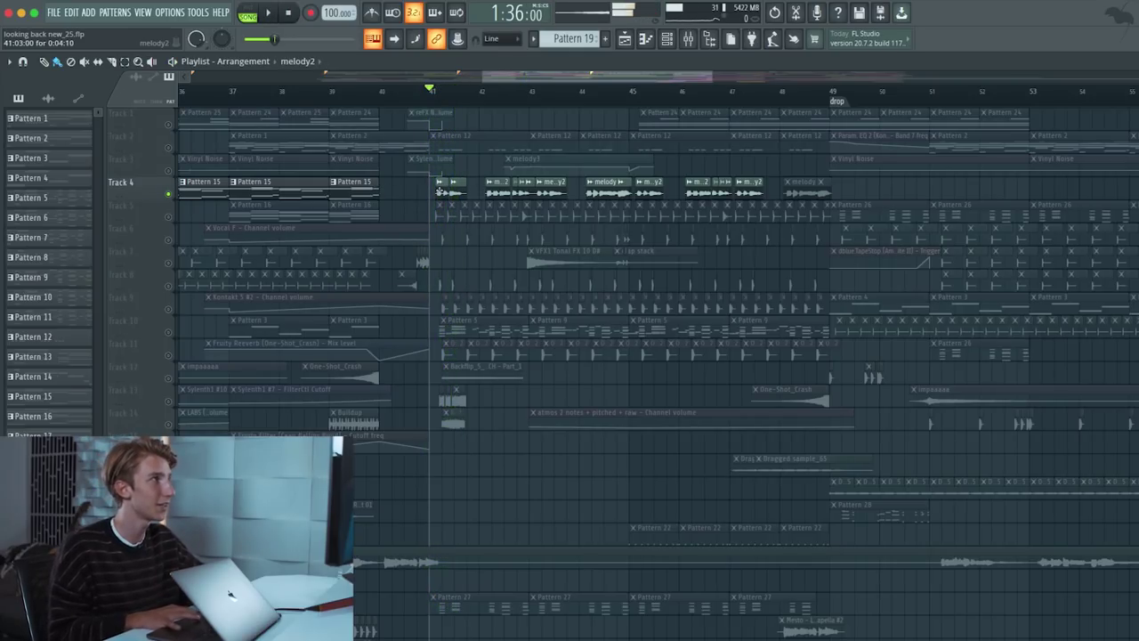
- Inspect the melody2 sample settings and mixer, compare Track 5 solo, then unsolo Track 4
{"action": "double_click", "coordinate": [439, 190]}
{"action": "left_click", "coordinate": [688, 40]}
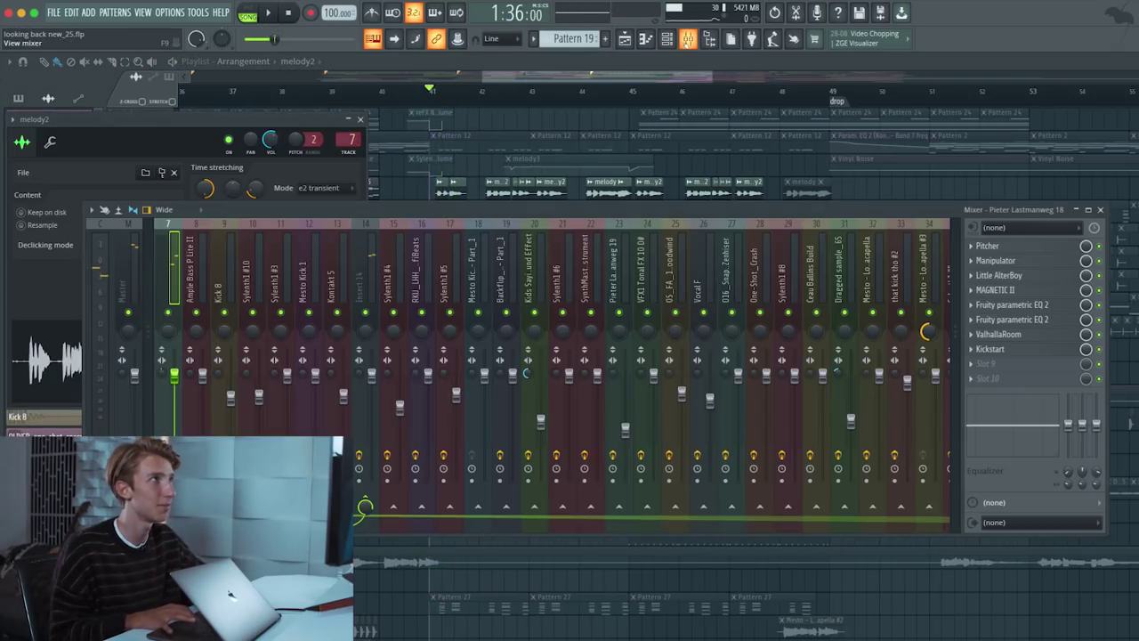
{"action": "left_click", "coordinate": [688, 39]}
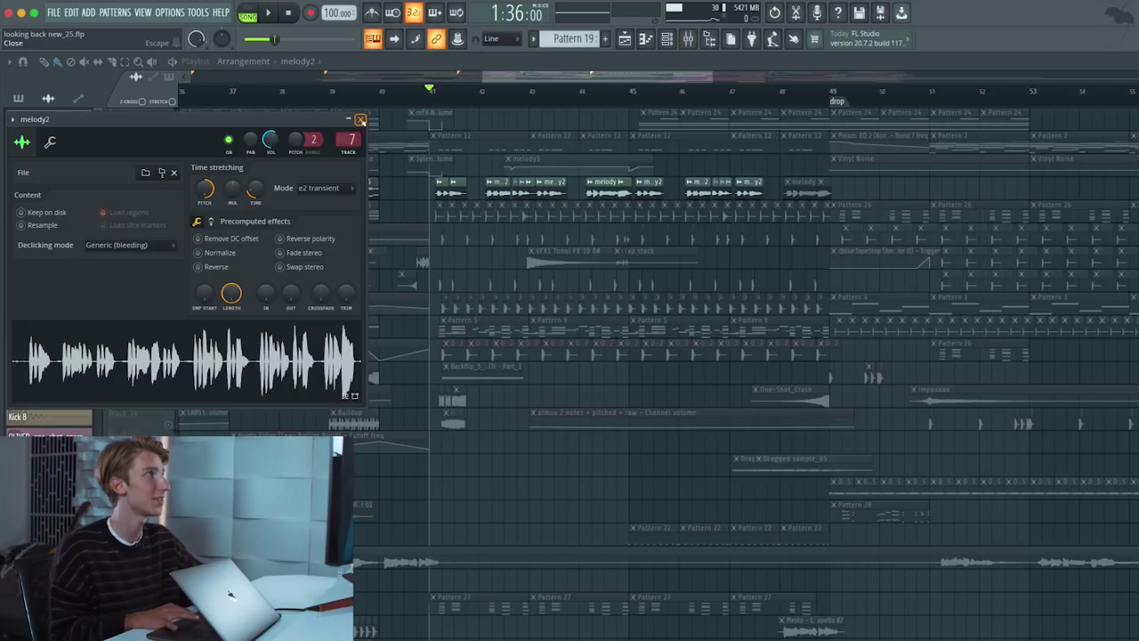
{"action": "left_click", "coordinate": [360, 120]}
{"action": "right_click", "coordinate": [168, 217]}
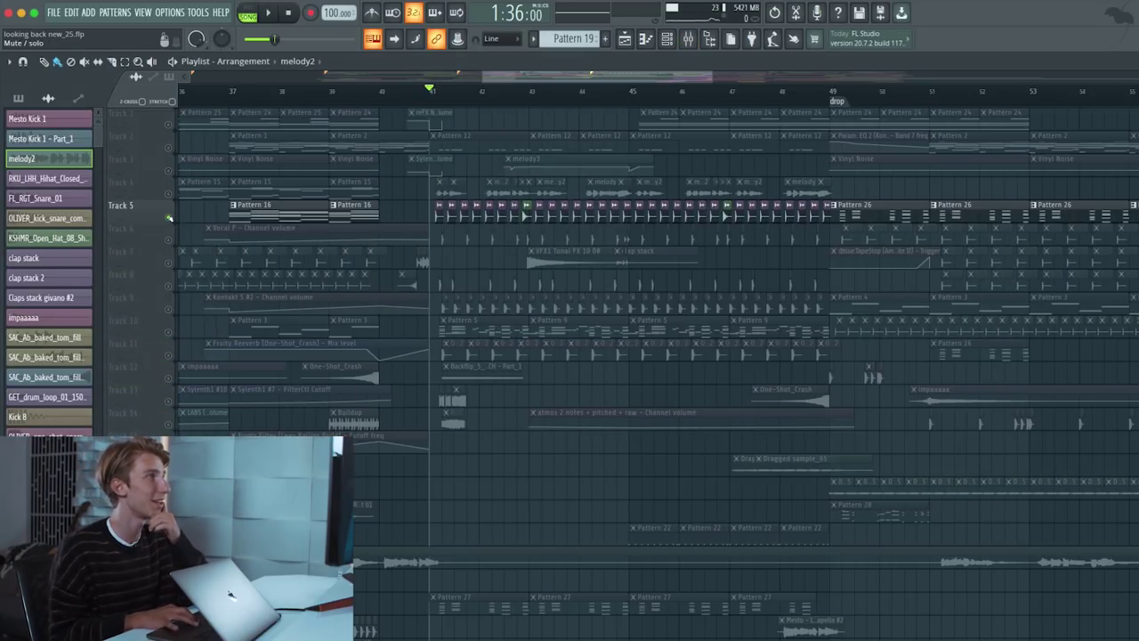
{"action": "right_click", "coordinate": [169, 194]}
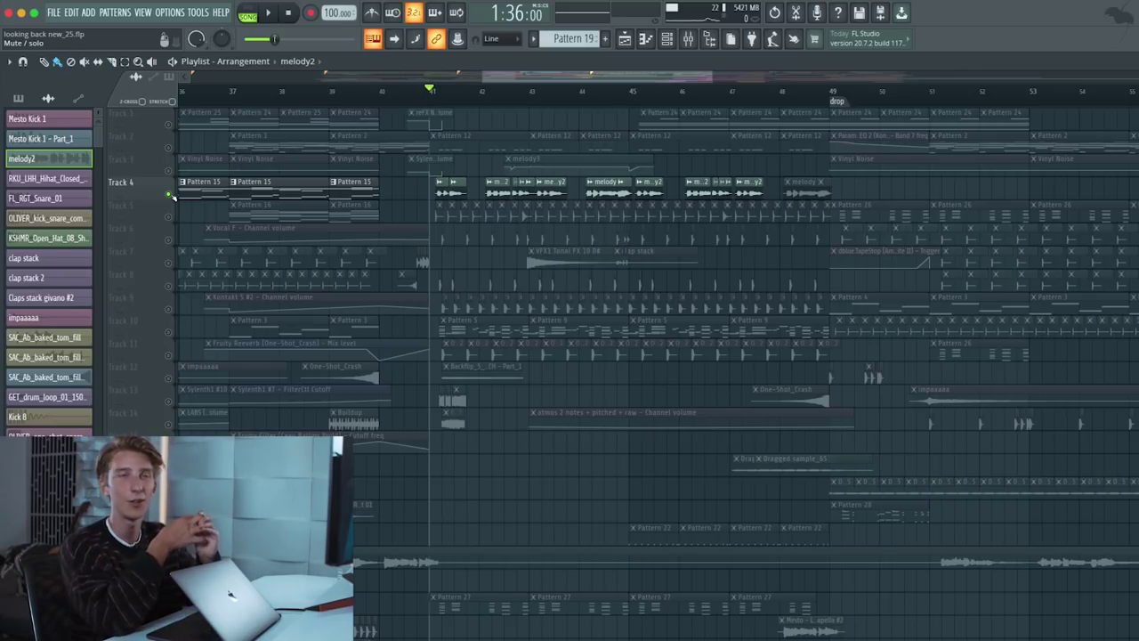
{"action": "right_click", "coordinate": [169, 194]}
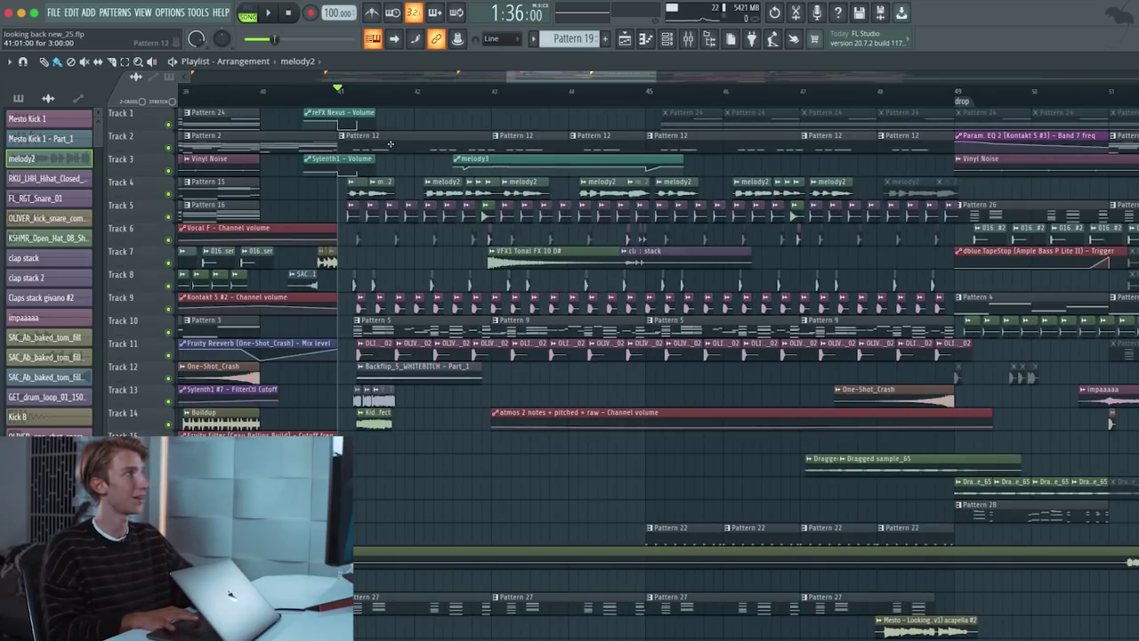
- Select Pattern 12 and play it in pattern mode with the channel rack showing
{"action": "left_click", "coordinate": [389, 143]}
{"action": "left_click", "coordinate": [668, 40]}
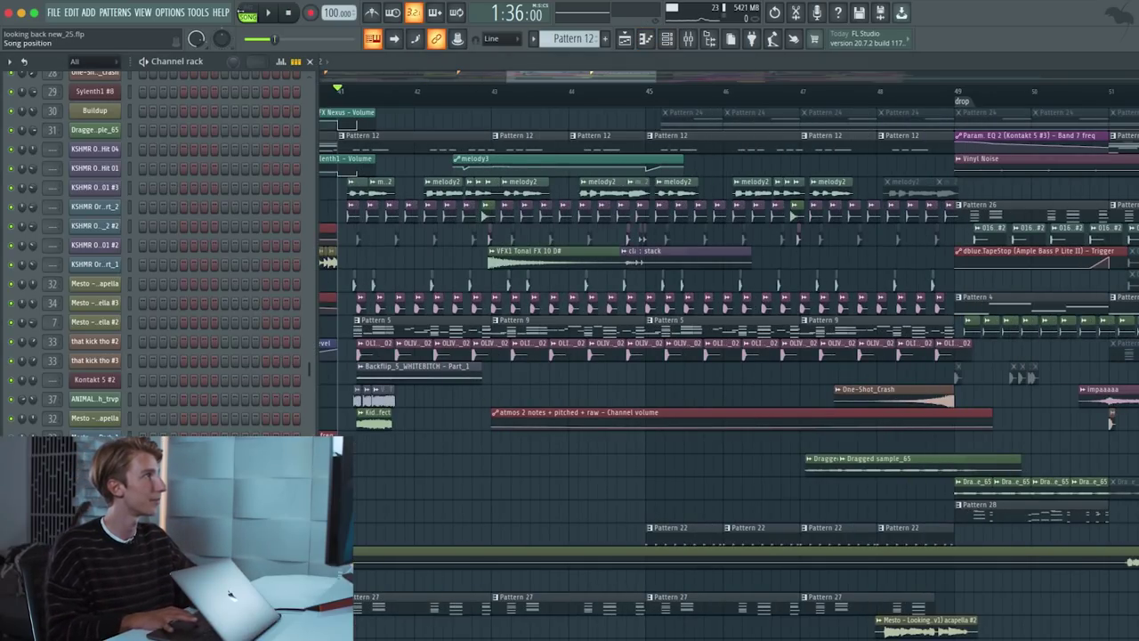
{"action": "key", "text": "l"}
{"action": "key", "text": "space"}
{"action": "scroll", "coordinate": [299, 267], "scroll_direction": "down", "scroll_amount": 6}
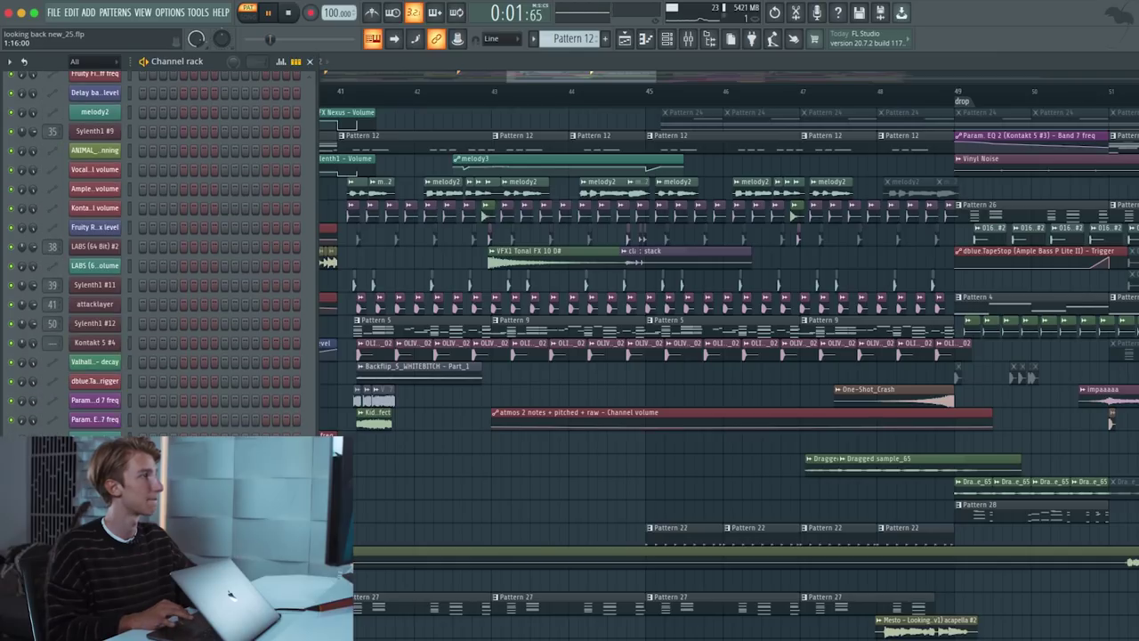
{"action": "key", "text": "space"}
- Preview the Sylenth1 #4 synth patch, then close it
{"action": "scroll", "coordinate": [308, 402], "scroll_direction": "down", "scroll_amount": 5}
{"action": "scroll", "coordinate": [308, 403], "scroll_direction": "down", "scroll_amount": 5}
{"action": "left_click", "coordinate": [96, 431]}
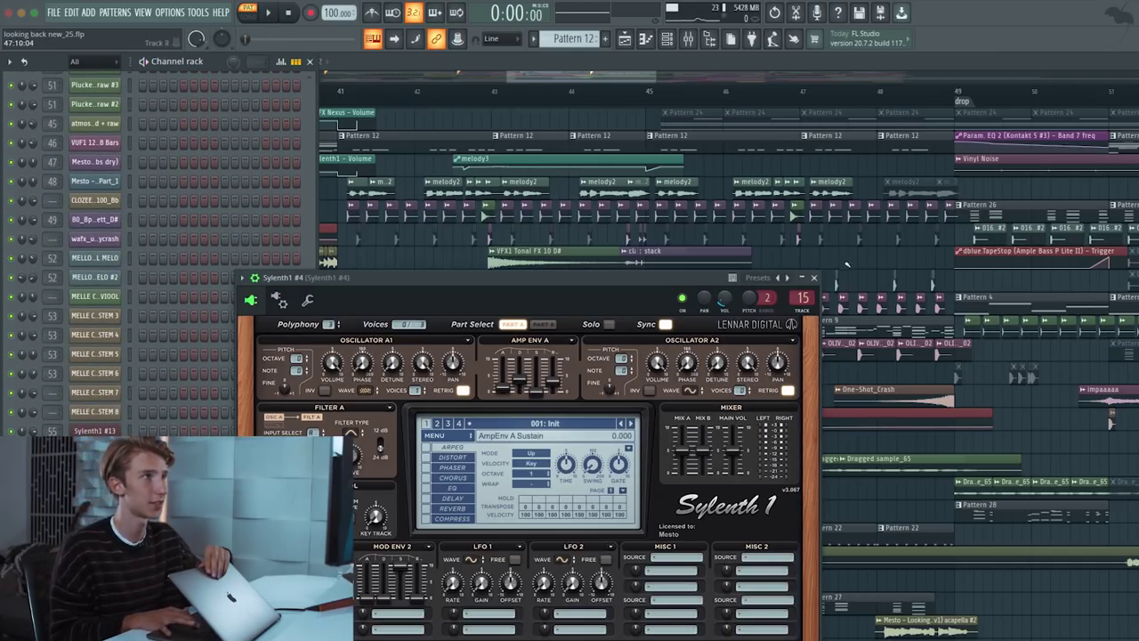
{"action": "left_click", "coordinate": [813, 278]}
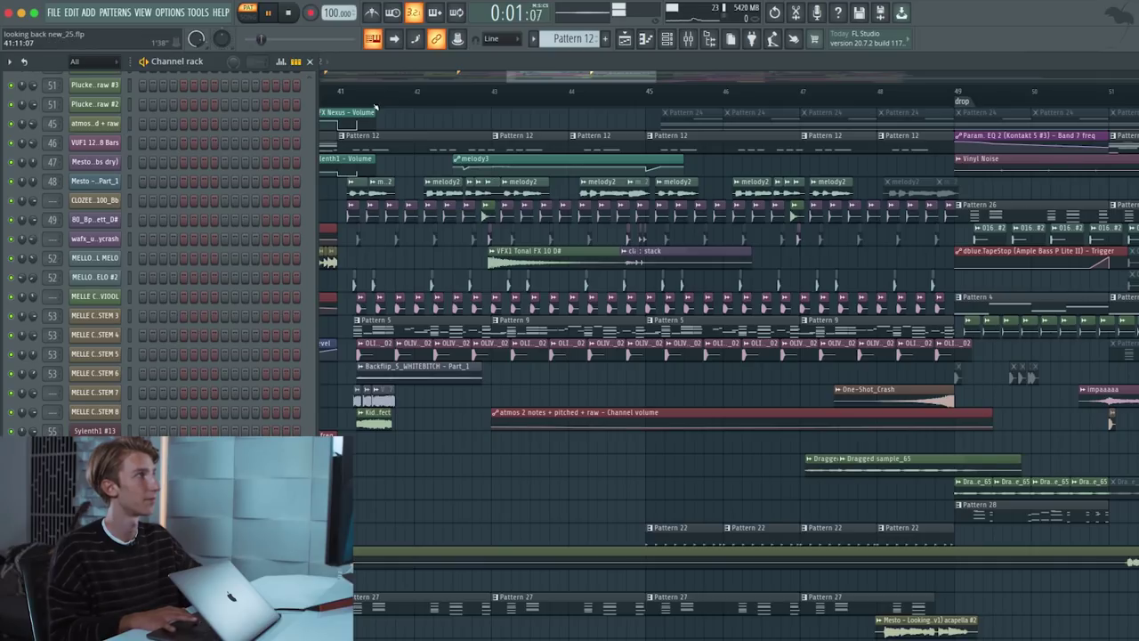
- Audition Track 2 soloed together with Track 4, playing from bar 41
{"action": "key", "text": "F6"}
{"action": "right_click", "coordinate": [168, 148]}
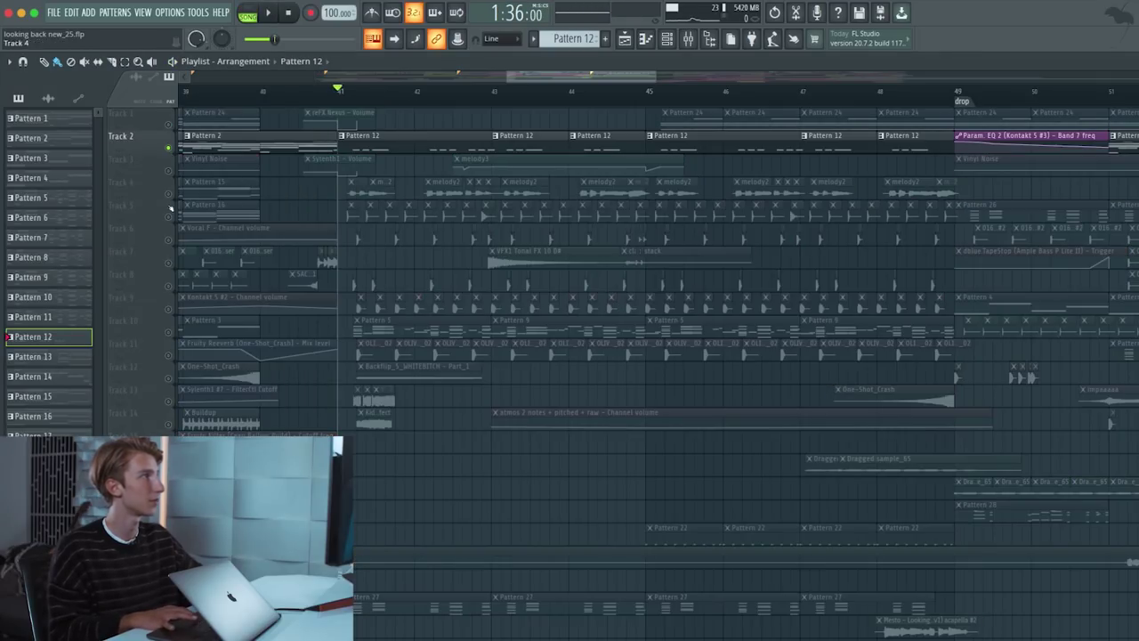
{"action": "left_click", "coordinate": [169, 194]}
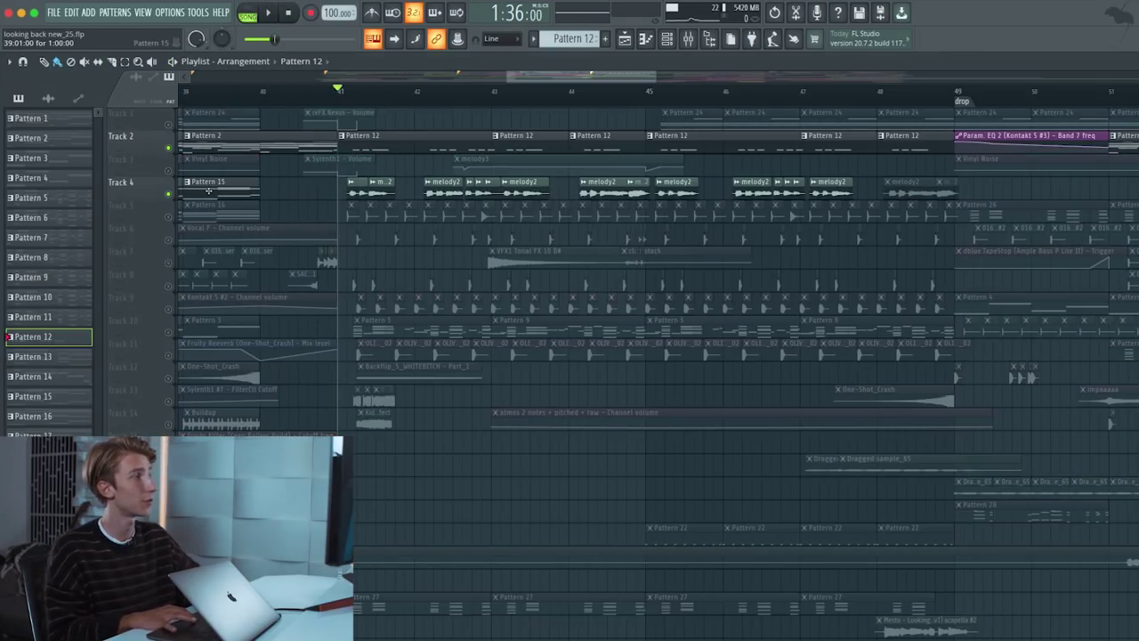
{"action": "key", "text": "space"}
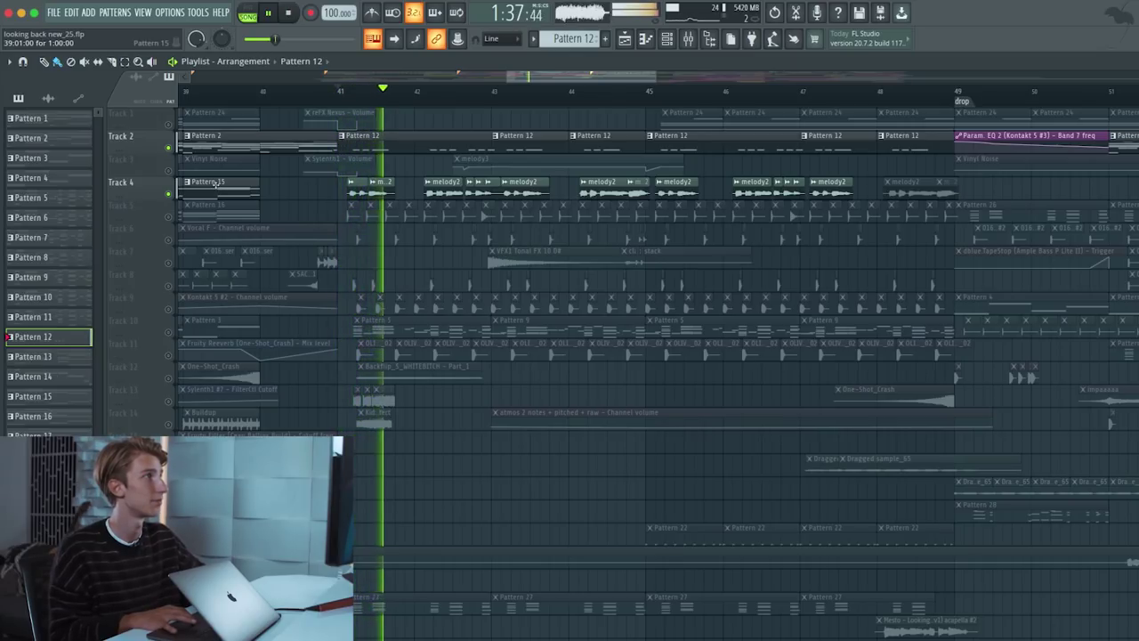
{"action": "key", "text": "space"}
- Preview Track 5 solo, then solo Track 9 and open Mesto Kick 1's channel settings
{"action": "scroll", "coordinate": [342, 219], "scroll_direction": "up", "scroll_amount": 2, "text": "ctrl"}
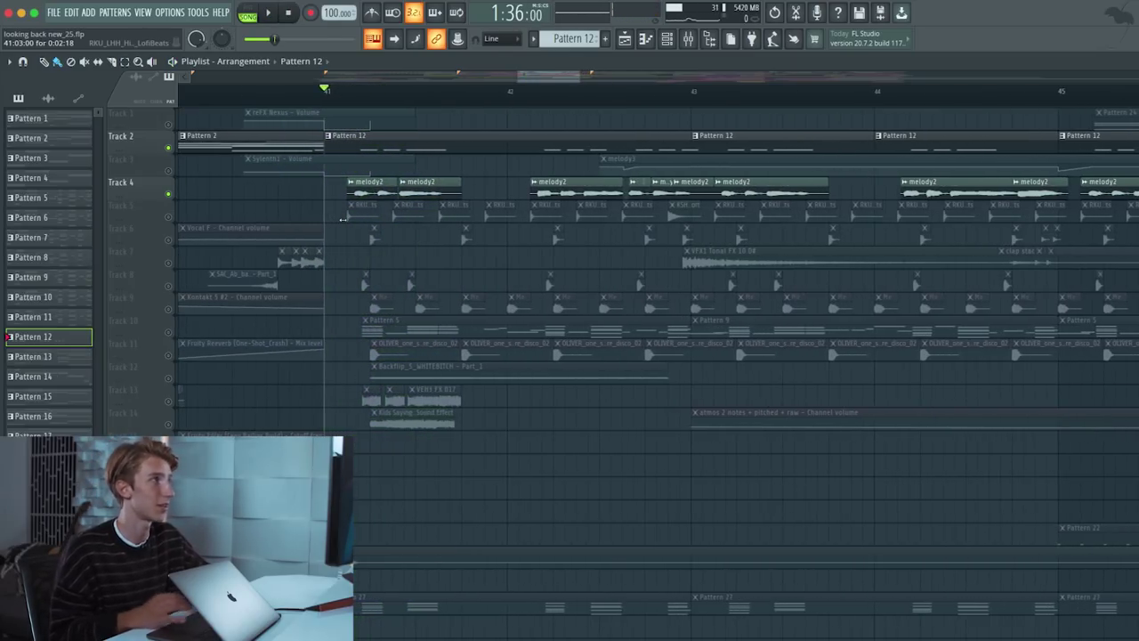
{"action": "right_click", "coordinate": [169, 217]}
{"action": "key", "text": "space"}
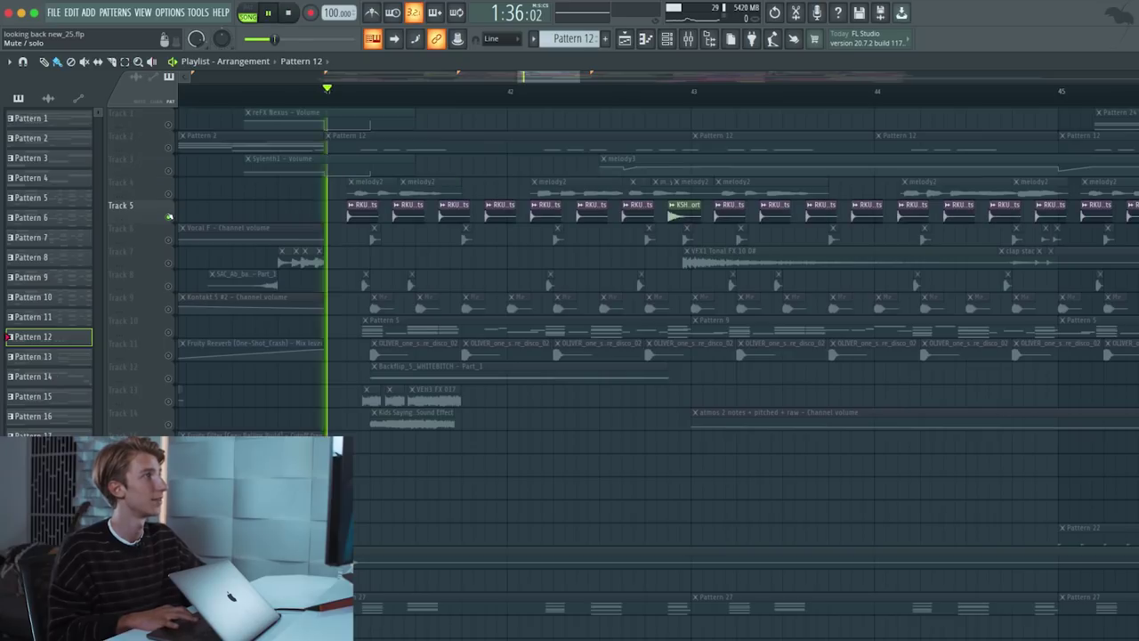
{"action": "key", "text": "space"}
{"action": "key", "text": "space"}
{"action": "key", "text": "space"}
{"action": "right_click", "coordinate": [169, 309]}
{"action": "double_click", "coordinate": [375, 305]}
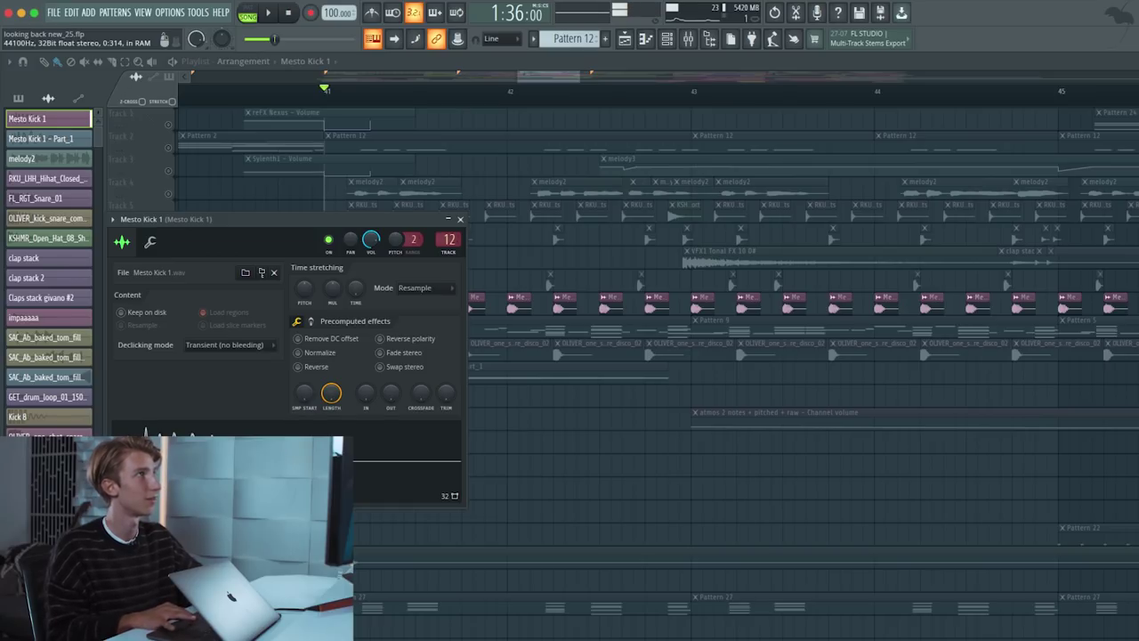
- Close Mesto Kick 1 and check the Mesto Kick 1 - Part_1 channel settings
{"action": "left_click", "coordinate": [460, 219]}
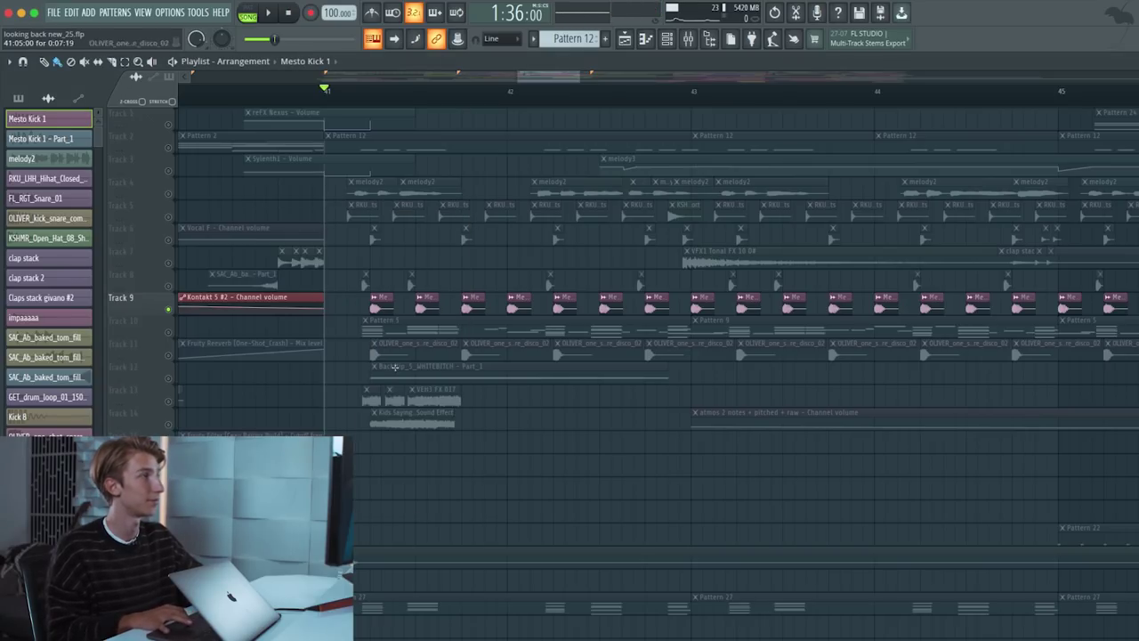
{"action": "scroll", "coordinate": [401, 372], "scroll_direction": "down", "scroll_amount": 1}
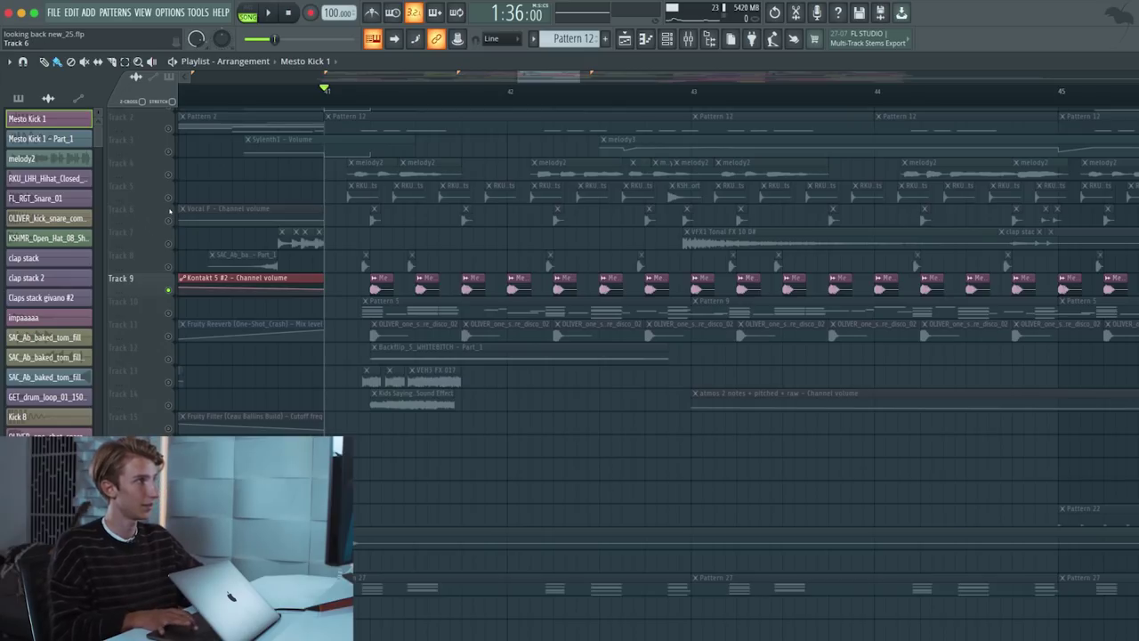
{"action": "scroll", "coordinate": [449, 263], "scroll_direction": "up", "scroll_amount": 2}
{"action": "scroll", "coordinate": [449, 263], "scroll_direction": "up", "scroll_amount": 1}
{"action": "left_click", "coordinate": [449, 263]}
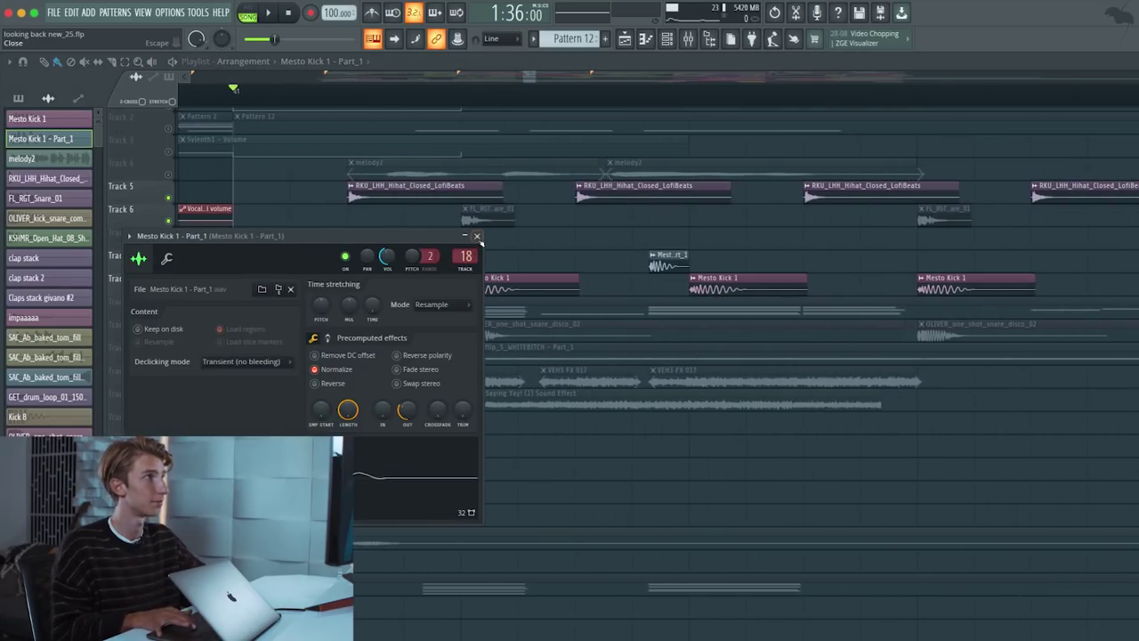
{"action": "left_click", "coordinate": [477, 237]}
{"action": "left_click", "coordinate": [449, 263]}
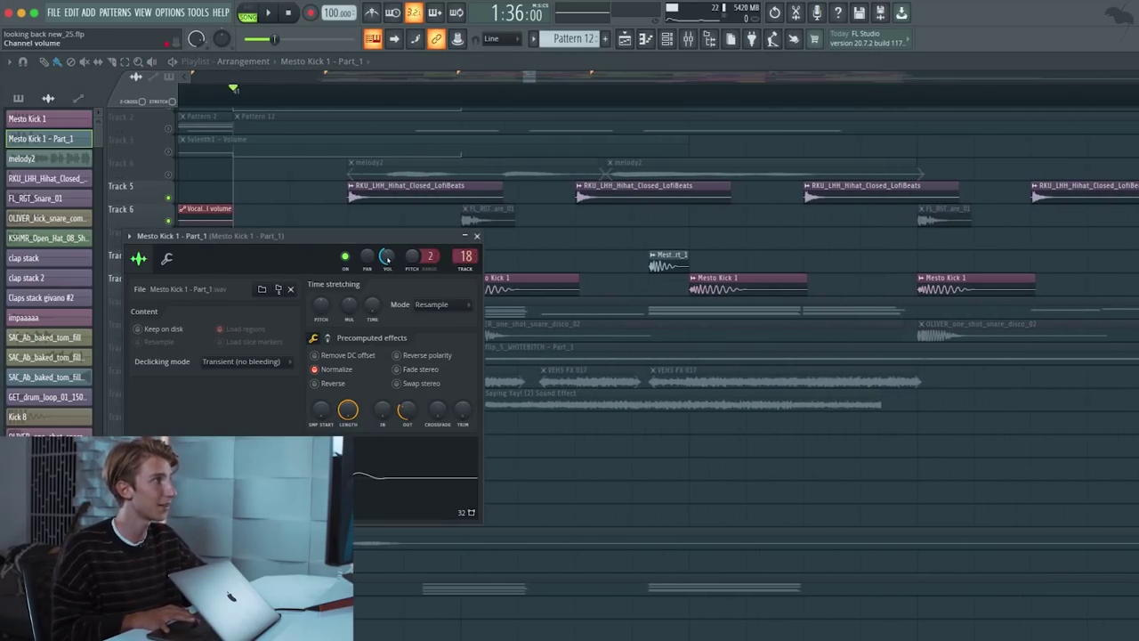
{"action": "left_click", "coordinate": [477, 236]}
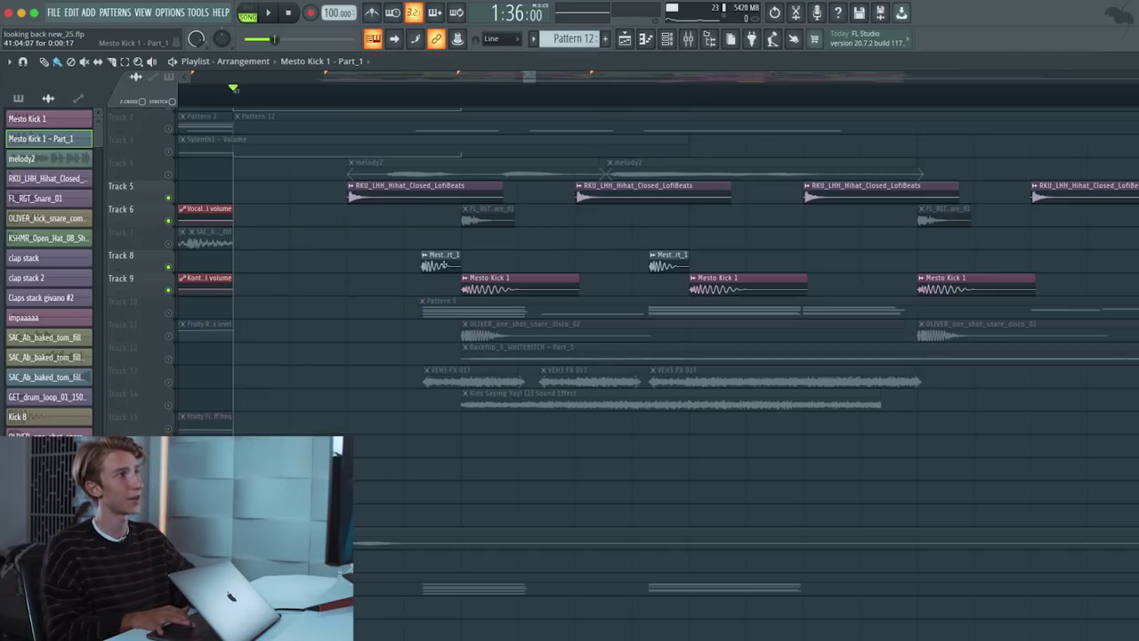
- Play the song, then unmute Track 10 and listen to it
{"action": "key", "text": "space"}
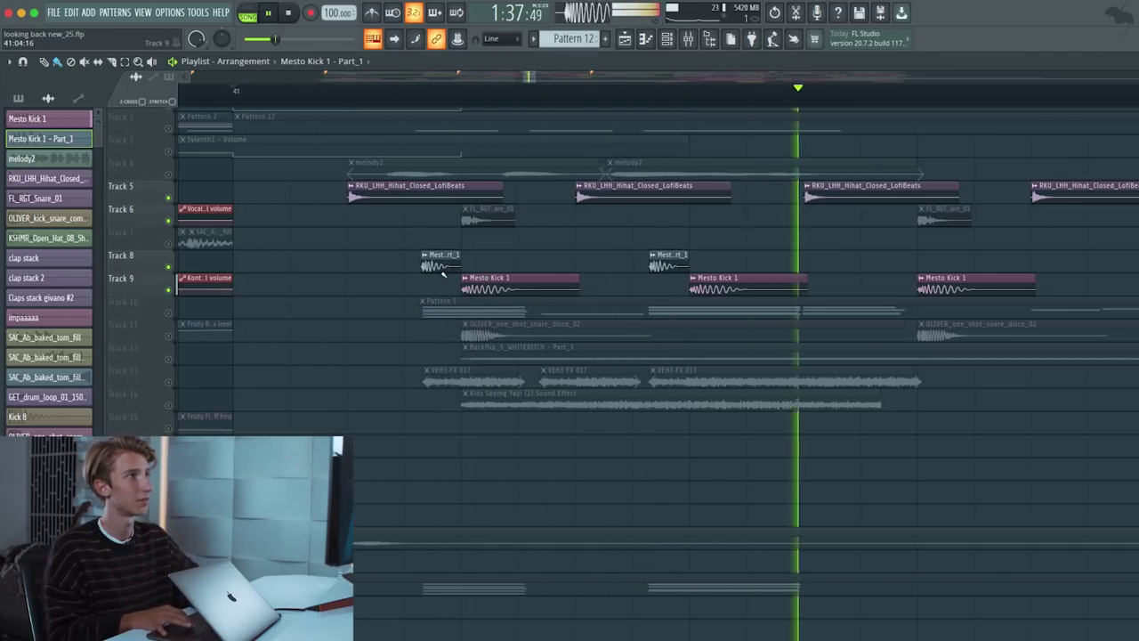
{"action": "scroll", "coordinate": [394, 317], "scroll_direction": "down", "scroll_amount": 5}
{"action": "key", "text": "space"}
{"action": "scroll", "coordinate": [467, 314], "scroll_direction": "up", "scroll_amount": 2}
{"action": "scroll", "coordinate": [481, 313], "scroll_direction": "up", "scroll_amount": 2}
{"action": "scroll", "coordinate": [495, 311], "scroll_direction": "up", "scroll_amount": 2}
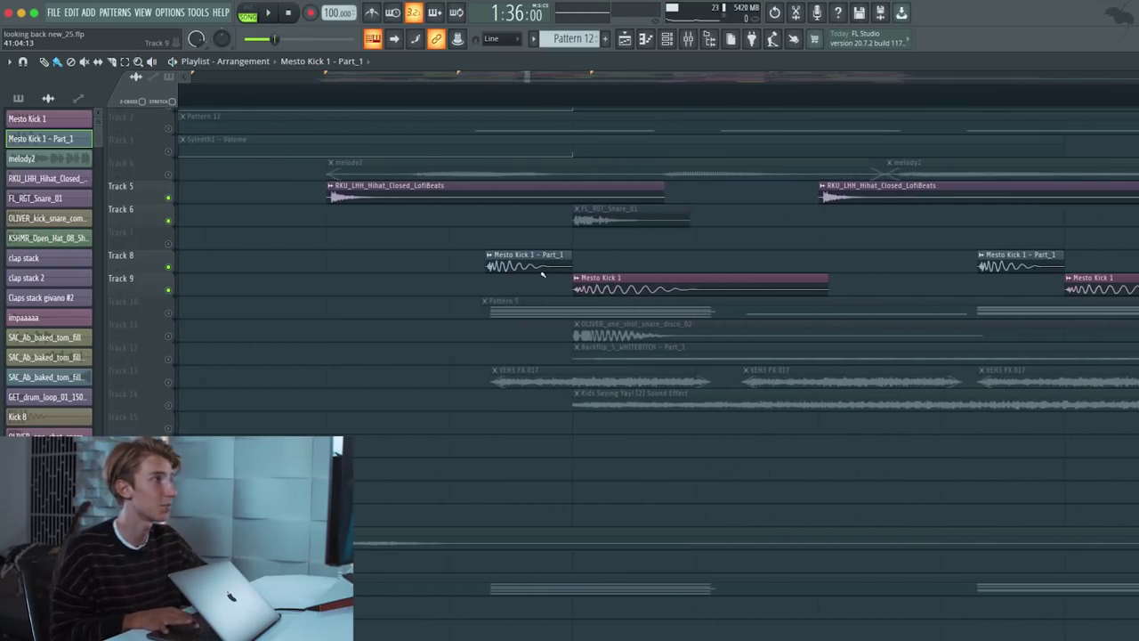
{"action": "scroll", "coordinate": [508, 308], "scroll_direction": "down", "scroll_amount": 3}
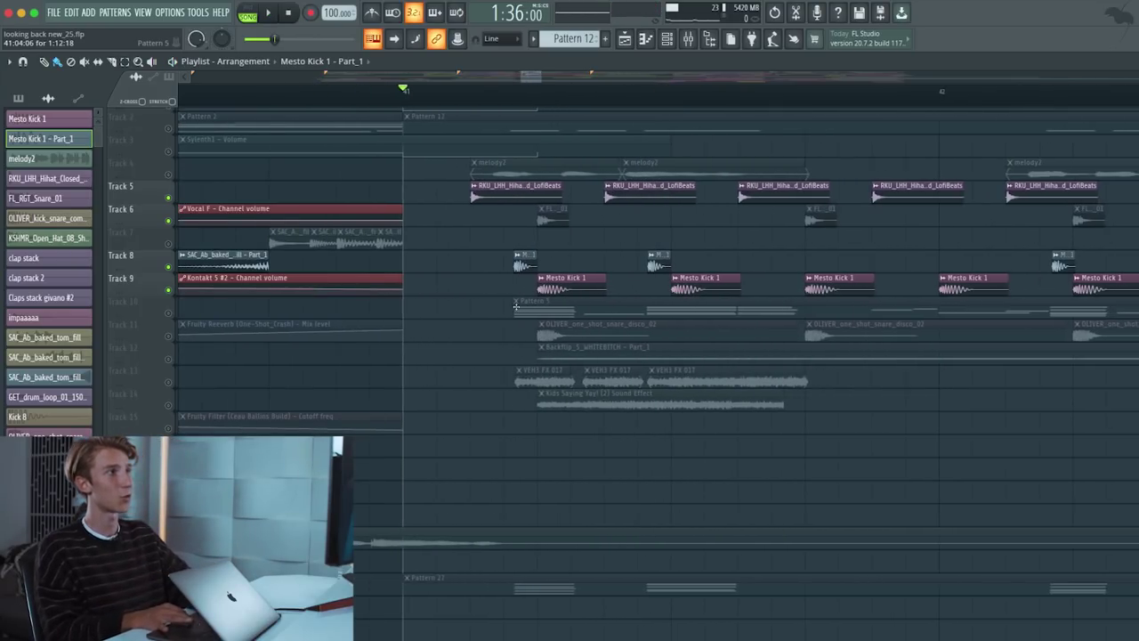
{"action": "left_click", "coordinate": [168, 312]}
{"action": "key", "text": "space"}
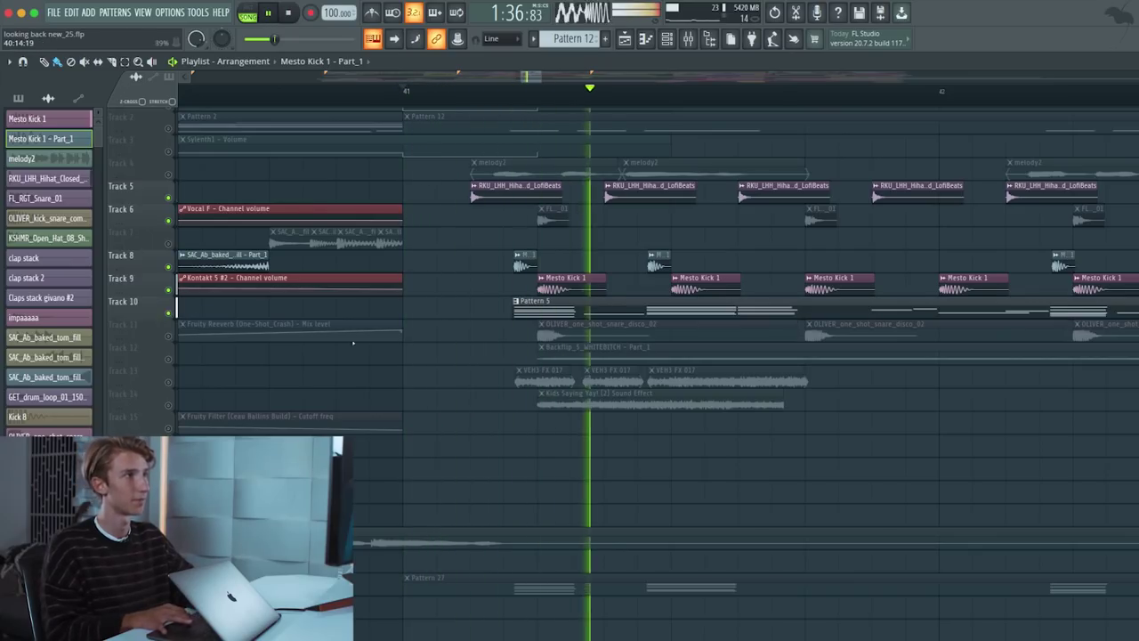
{"action": "scroll", "coordinate": [412, 361], "scroll_direction": "down", "scroll_amount": 2}
{"action": "scroll", "coordinate": [412, 361], "scroll_direction": "down", "scroll_amount": 3}
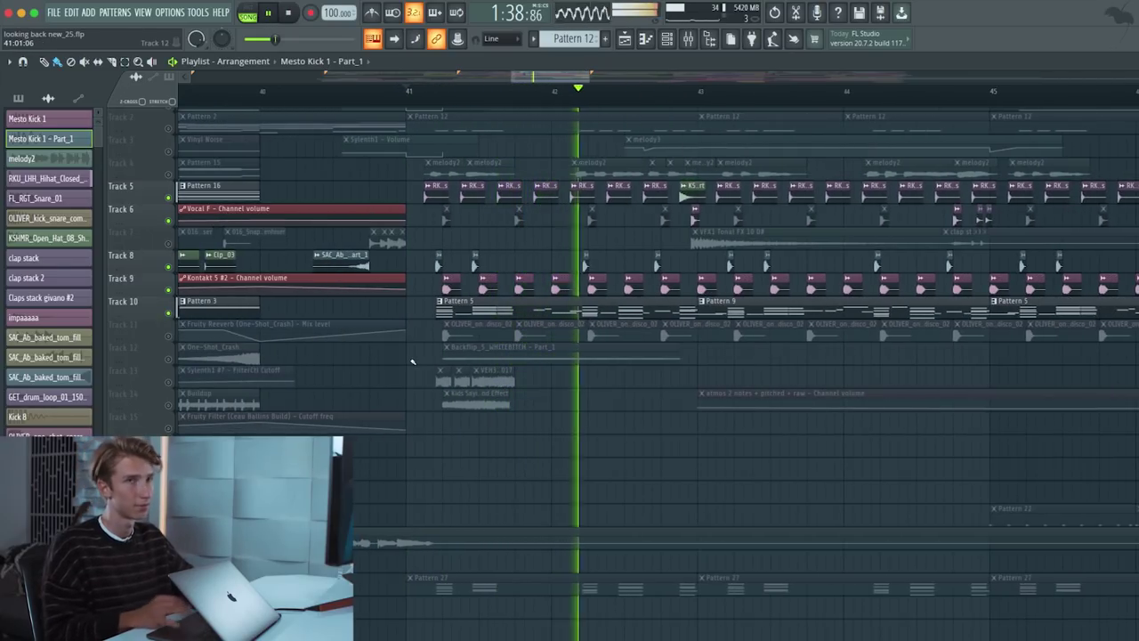
{"action": "key", "text": "space"}
- Make Pattern 5 current, unmute Track 11, and audition its snare clips solo before unsoloing
{"action": "left_click", "coordinate": [491, 314]}
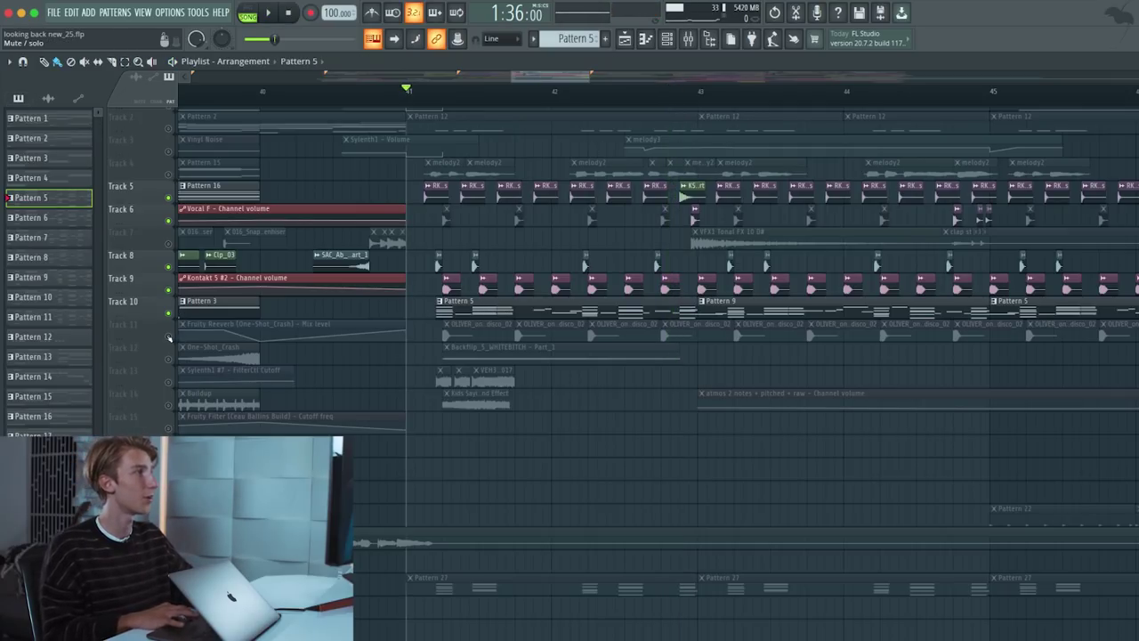
{"action": "left_click", "coordinate": [168, 336]}
{"action": "left_click", "coordinate": [457, 330]}
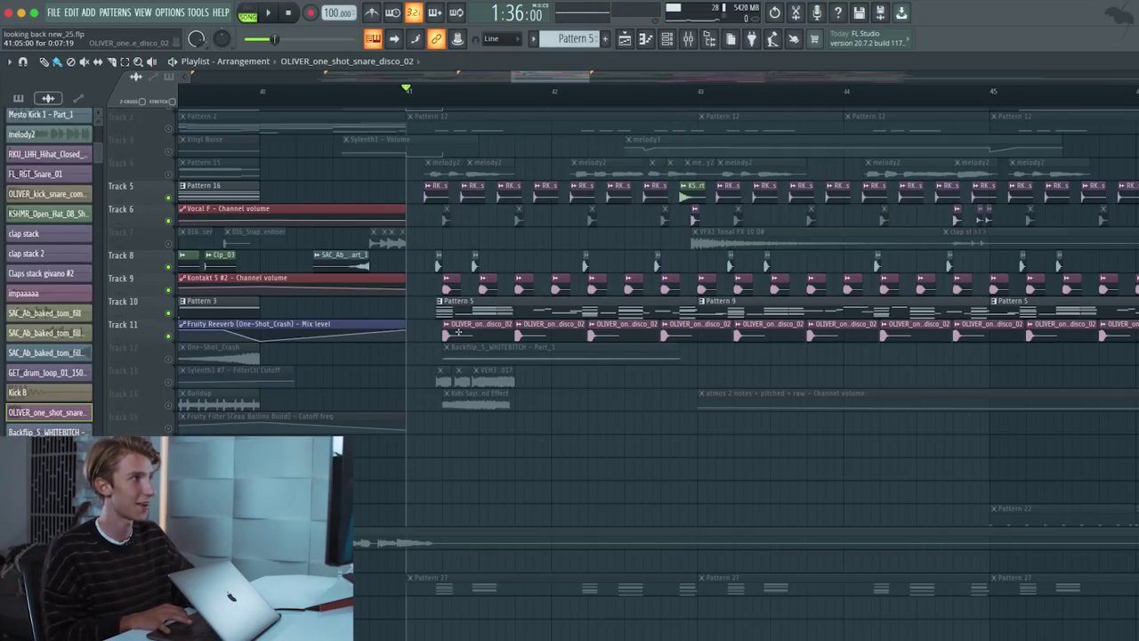
{"action": "right_click", "coordinate": [168, 336]}
{"action": "key", "text": "space"}
{"action": "key", "text": "space"}
{"action": "right_click", "coordinate": [168, 336]}
- Switch to pattern mode, then solo and play the Sylenth1 #2 channel with its synth open
{"action": "key", "text": "l"}
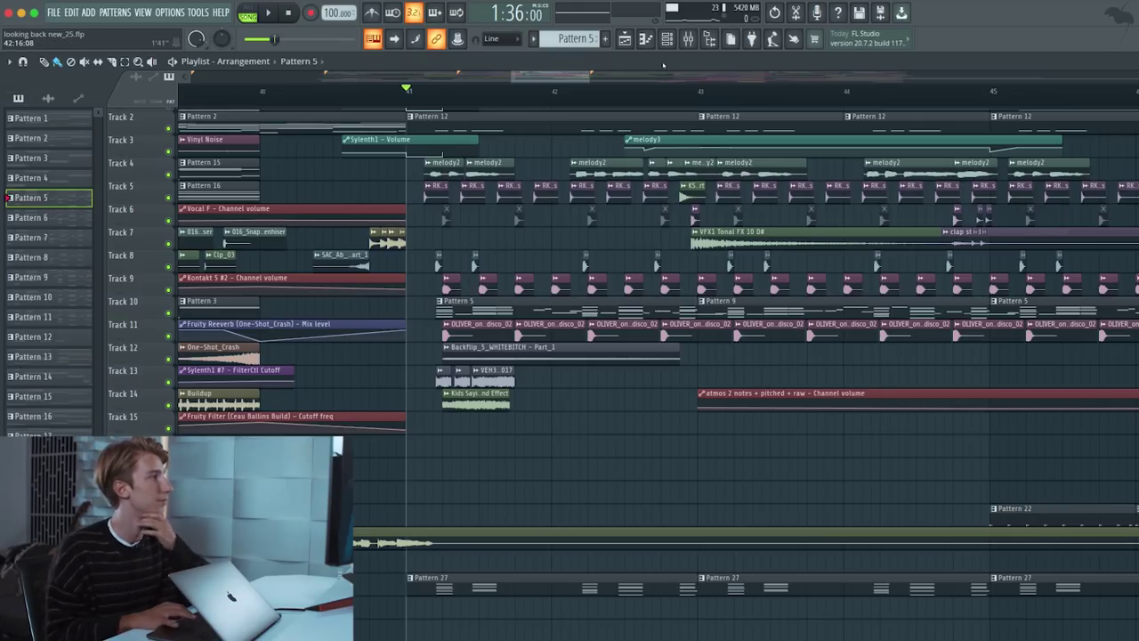
{"action": "key", "text": "F6"}
{"action": "key", "text": "space"}
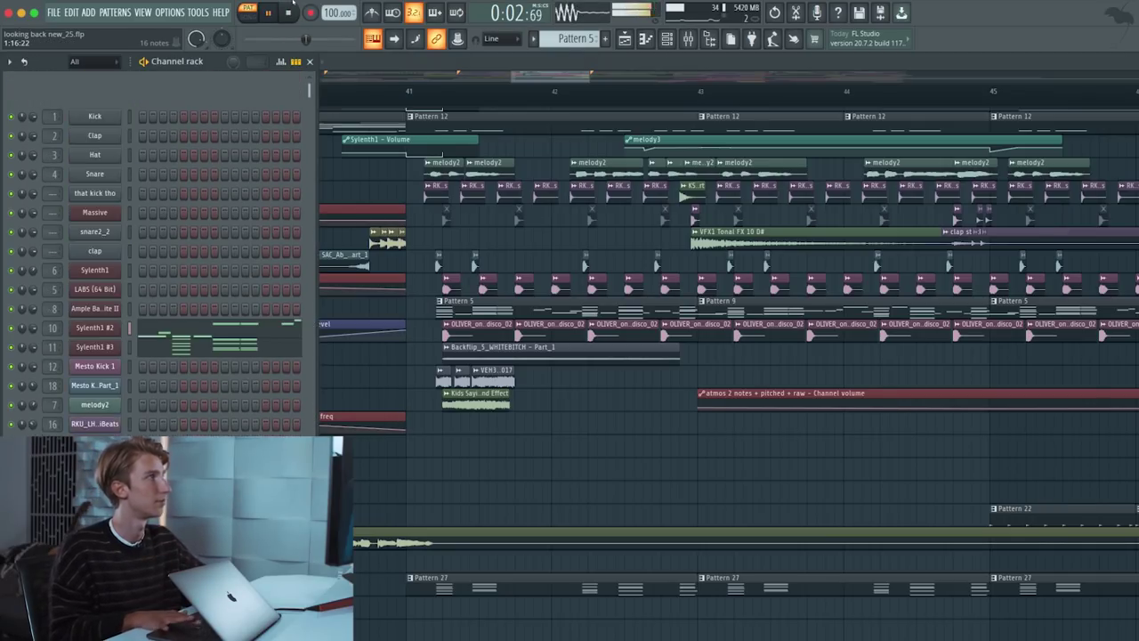
{"action": "key", "text": "space"}
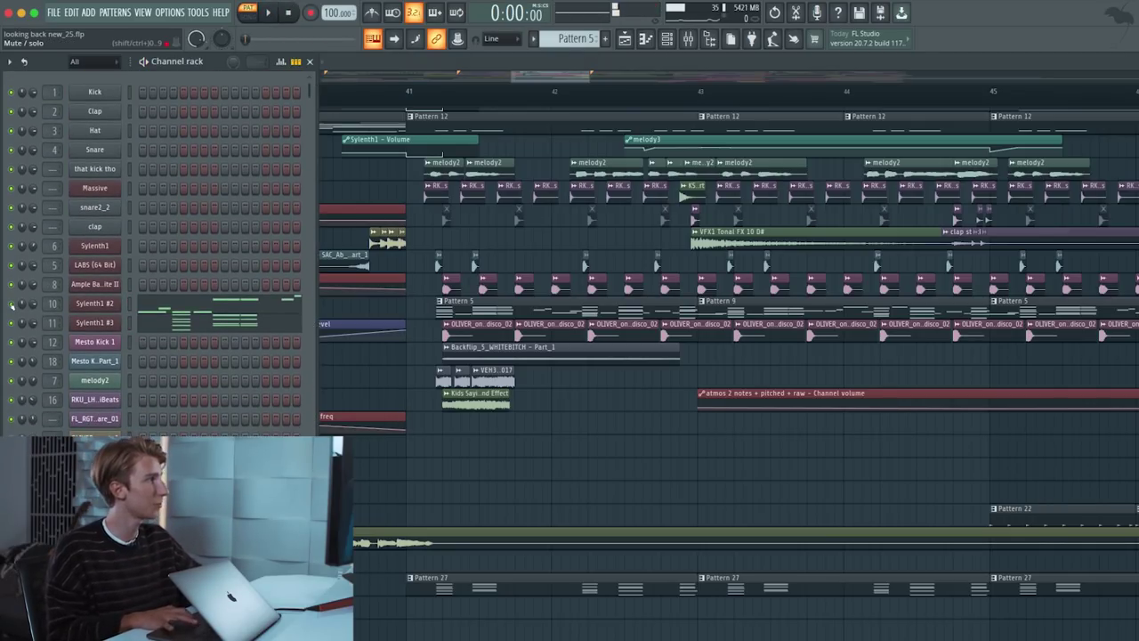
{"action": "right_click", "coordinate": [11, 303]}
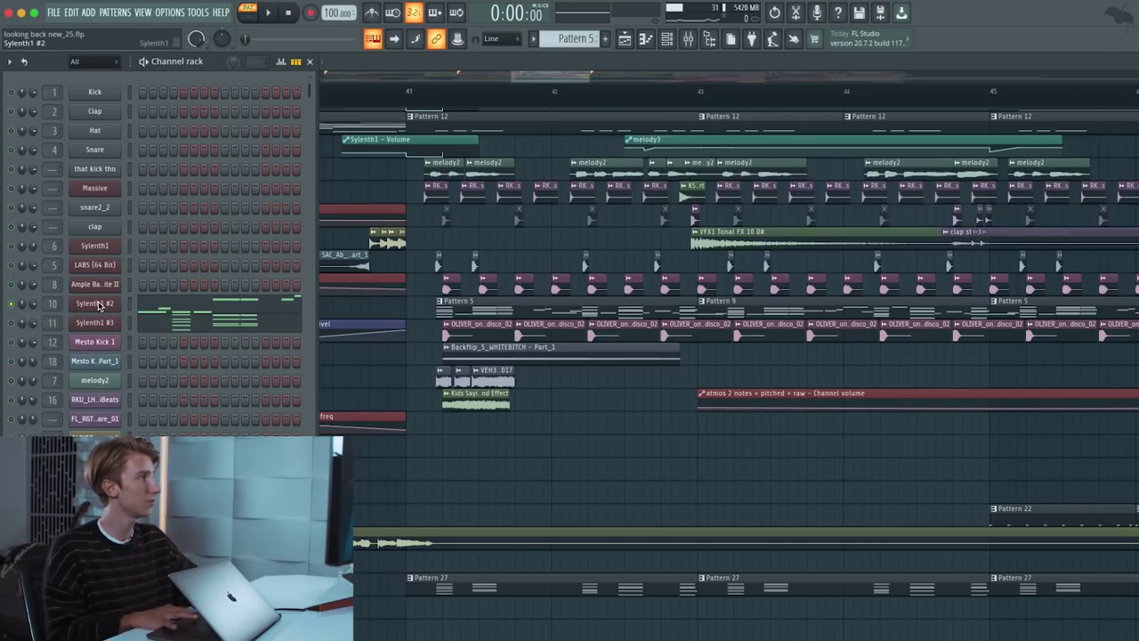
{"action": "left_click", "coordinate": [95, 303]}
{"action": "key", "text": "space"}
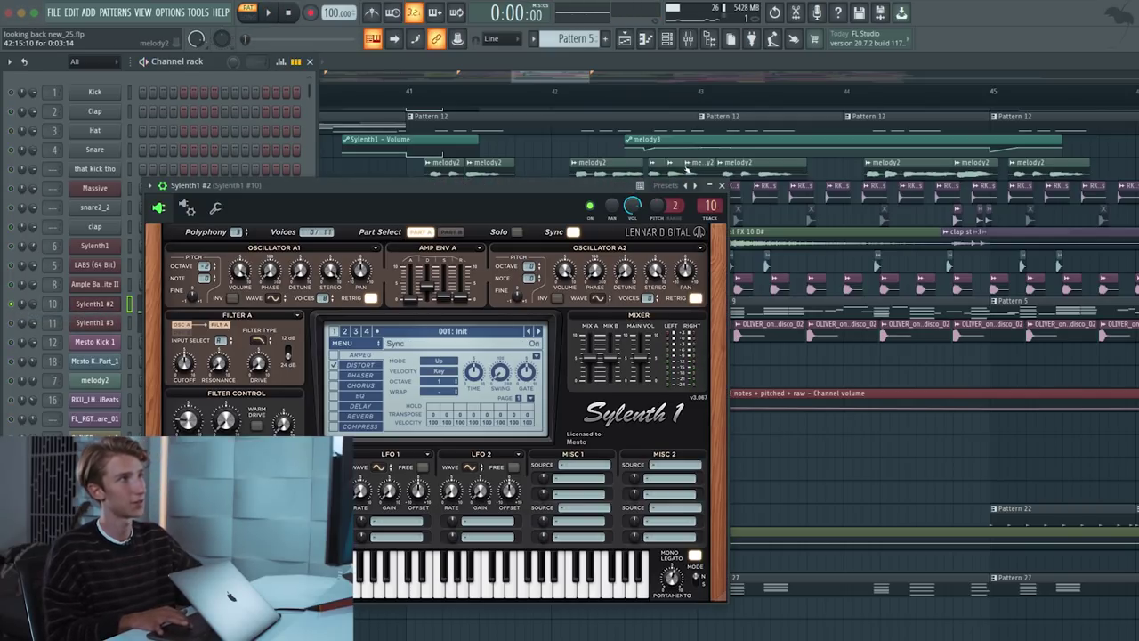
- Show the synth's mixer insert effect chain, then close the Sylenth1 #2 synth
{"action": "left_click", "coordinate": [687, 39]}
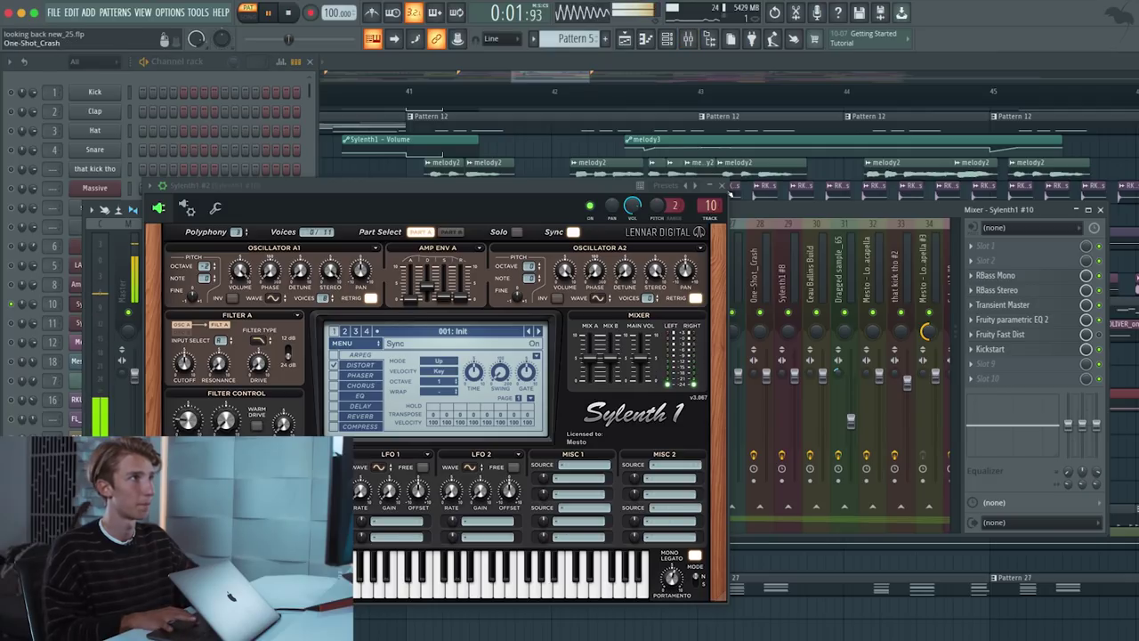
{"action": "left_click", "coordinate": [845, 355]}
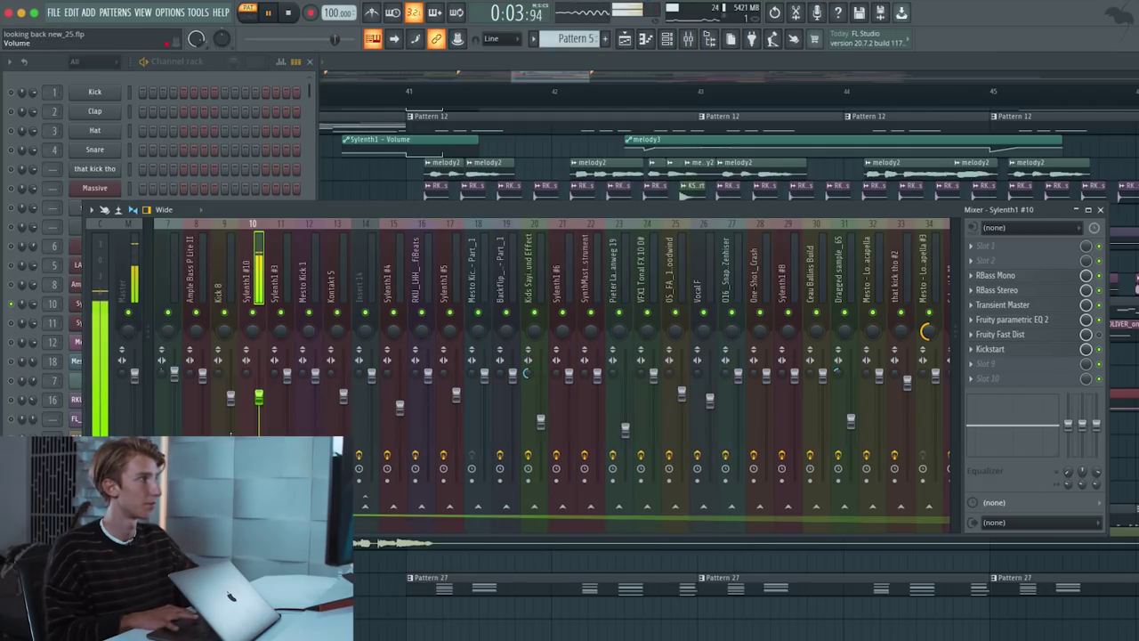
{"action": "key", "text": "space"}
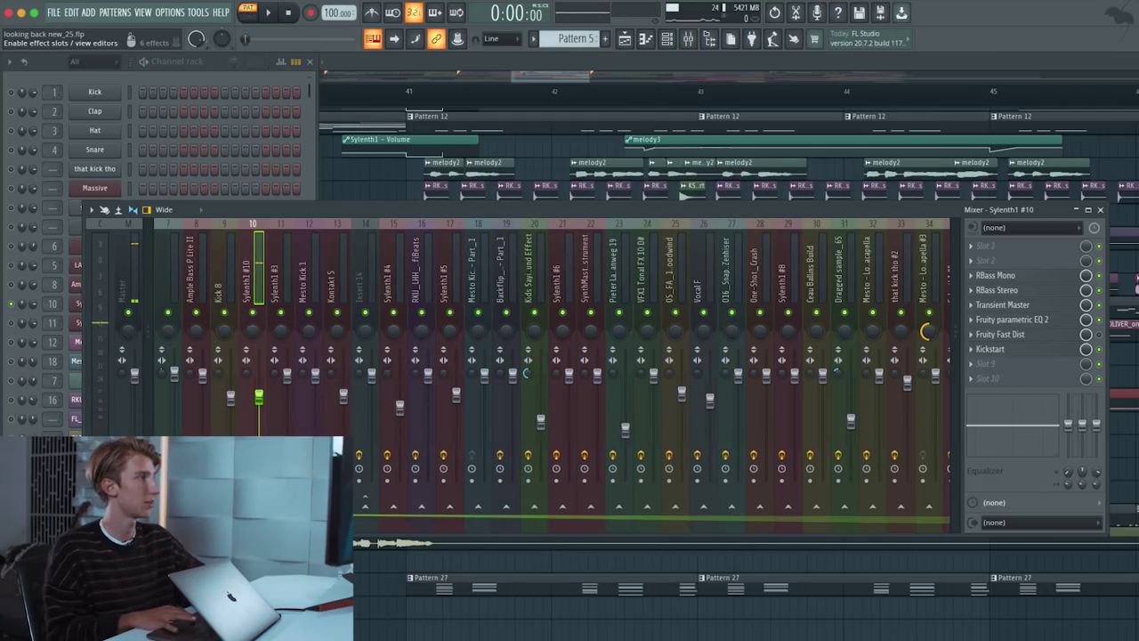
{"action": "key", "text": "space"}
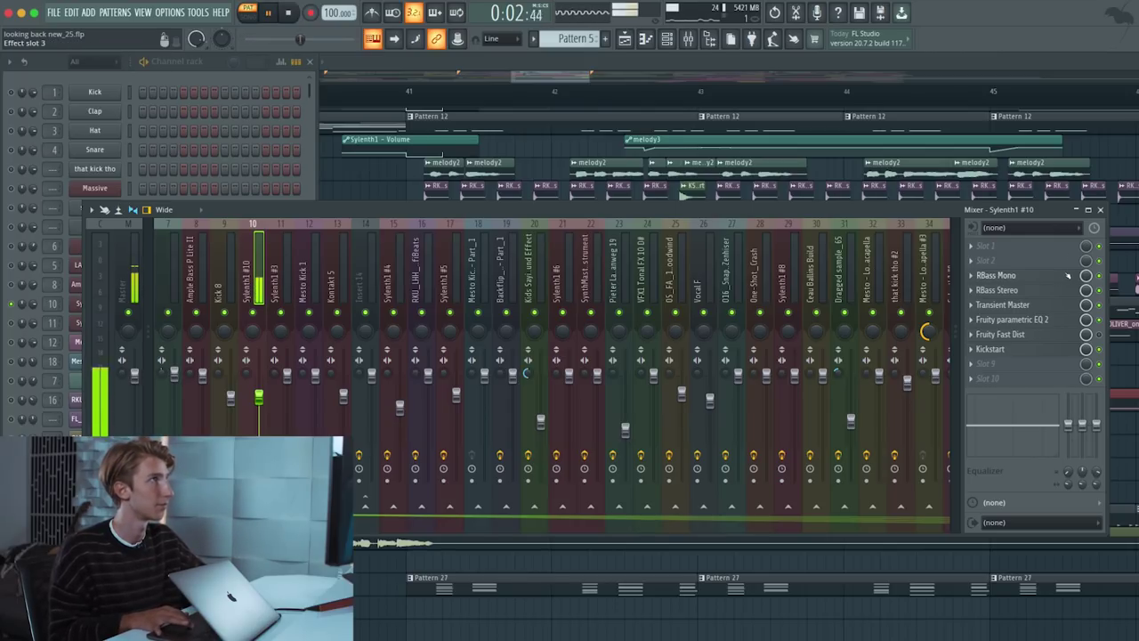
{"action": "left_click", "coordinate": [227, 83]}
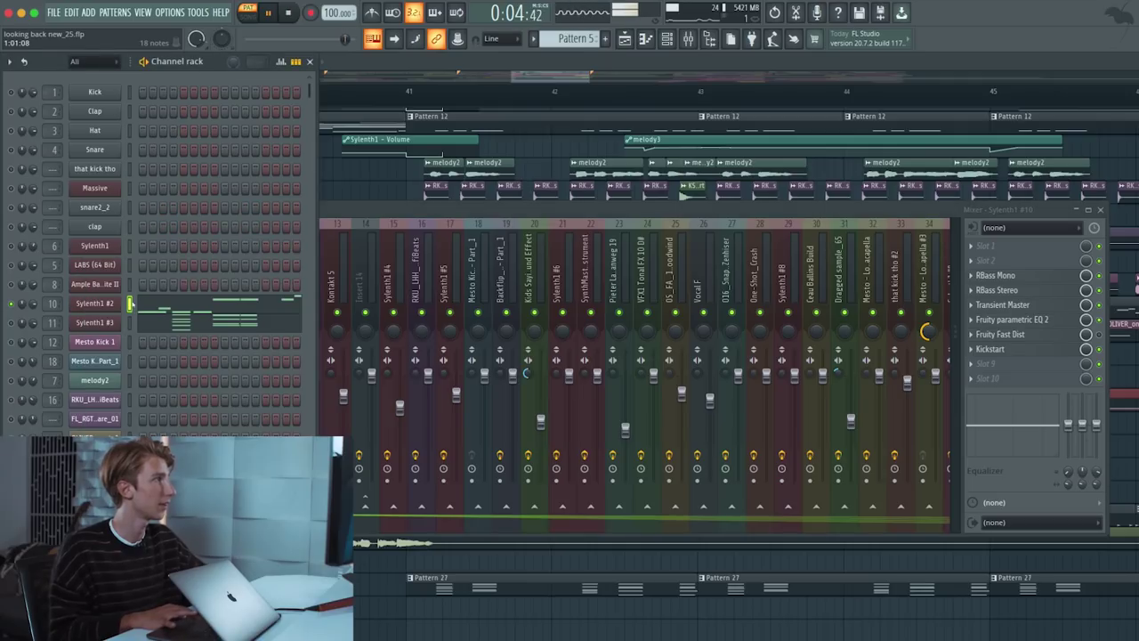
{"action": "left_click", "coordinate": [94, 303]}
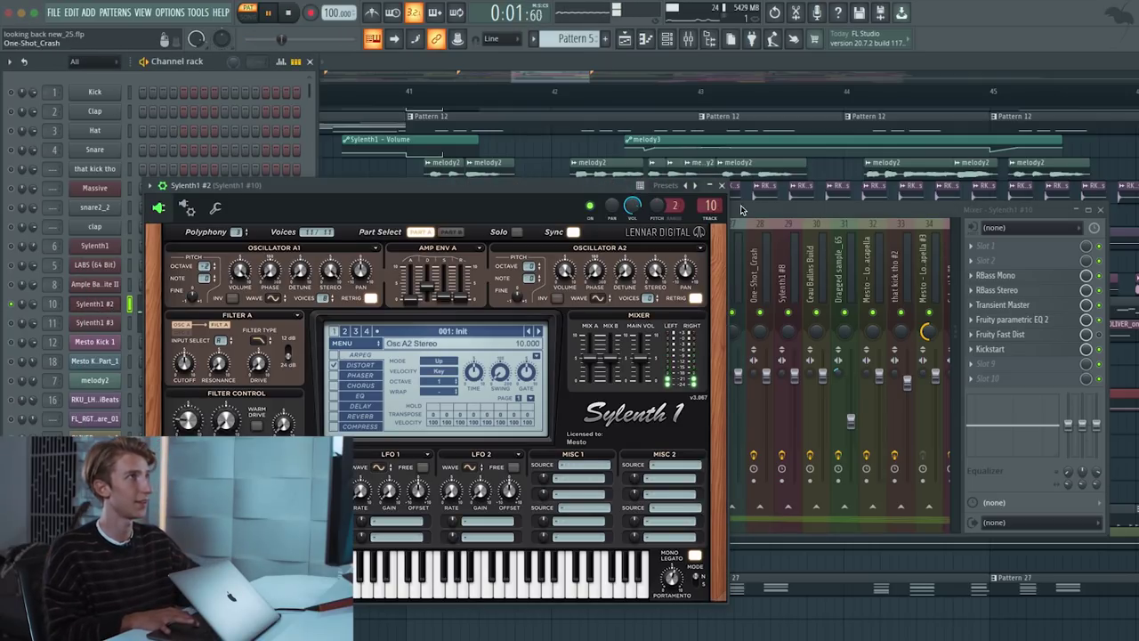
{"action": "left_click", "coordinate": [722, 185]}
{"action": "key", "text": "space"}
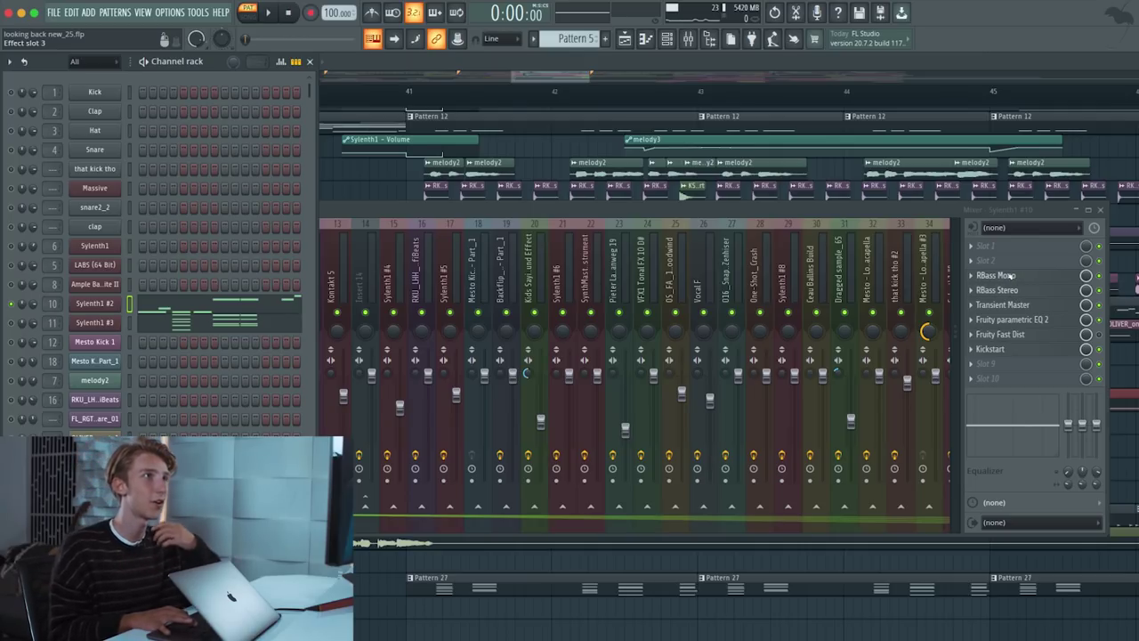
- Inspect the RBass Mono and RBass Stereo effects on the Sylenth1 #10 insert
{"action": "left_click", "coordinate": [1009, 275]}
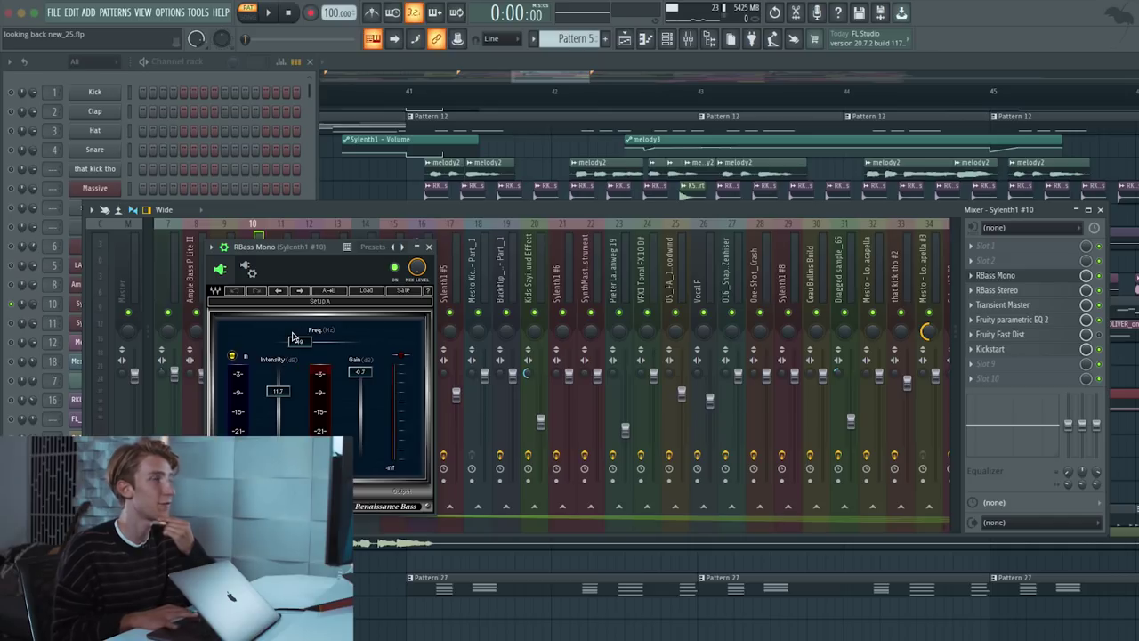
{"action": "left_click", "coordinate": [996, 290]}
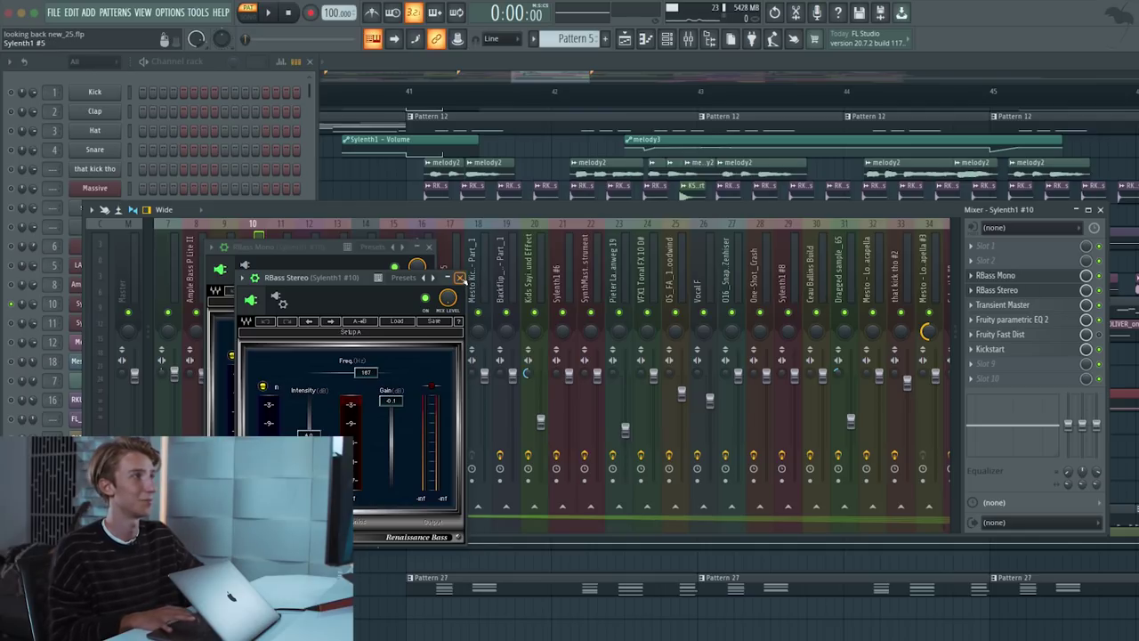
{"action": "left_click", "coordinate": [460, 278]}
{"action": "left_click", "coordinate": [430, 248]}
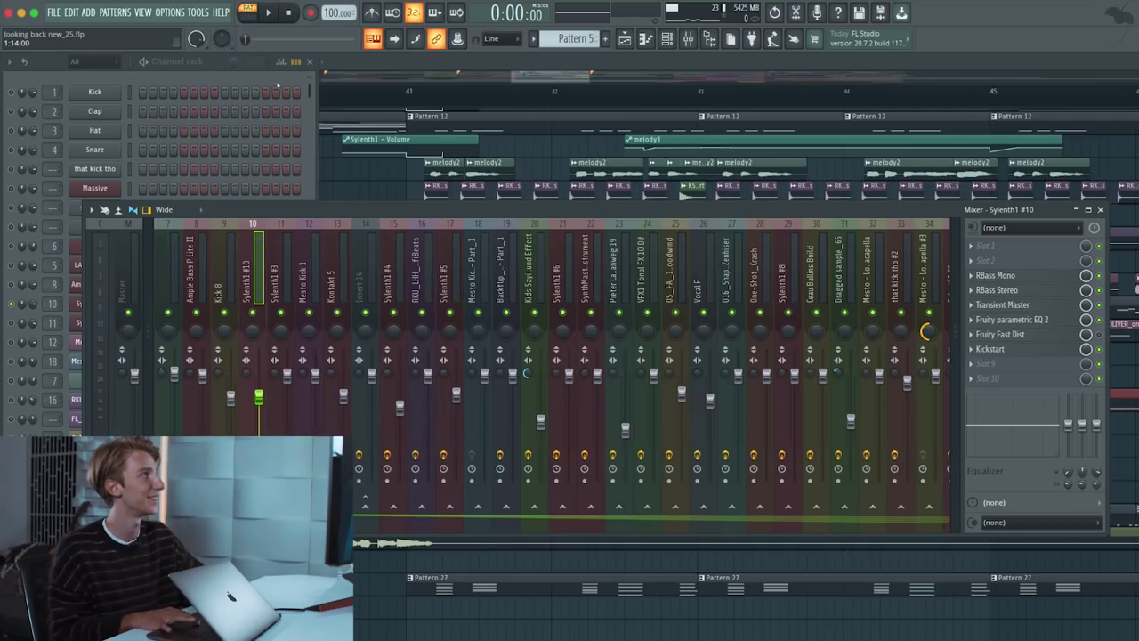
{"action": "left_click", "coordinate": [254, 82]}
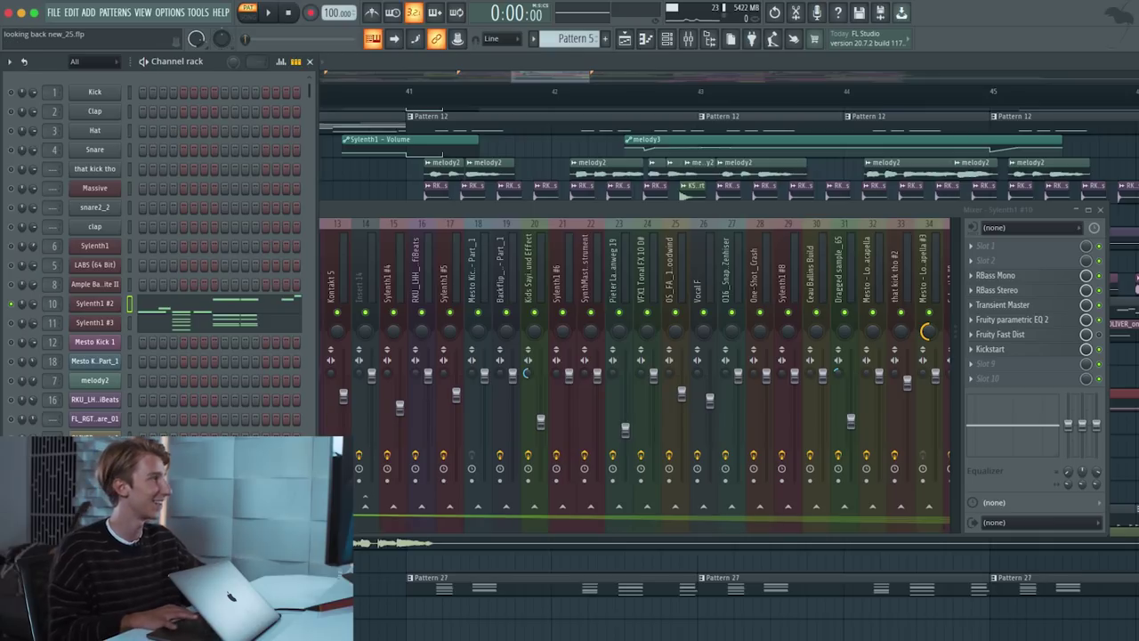
- Check the Transient Master, Fruity parametric EQ 2 and Kickstart effects
{"action": "left_click", "coordinate": [1012, 305]}
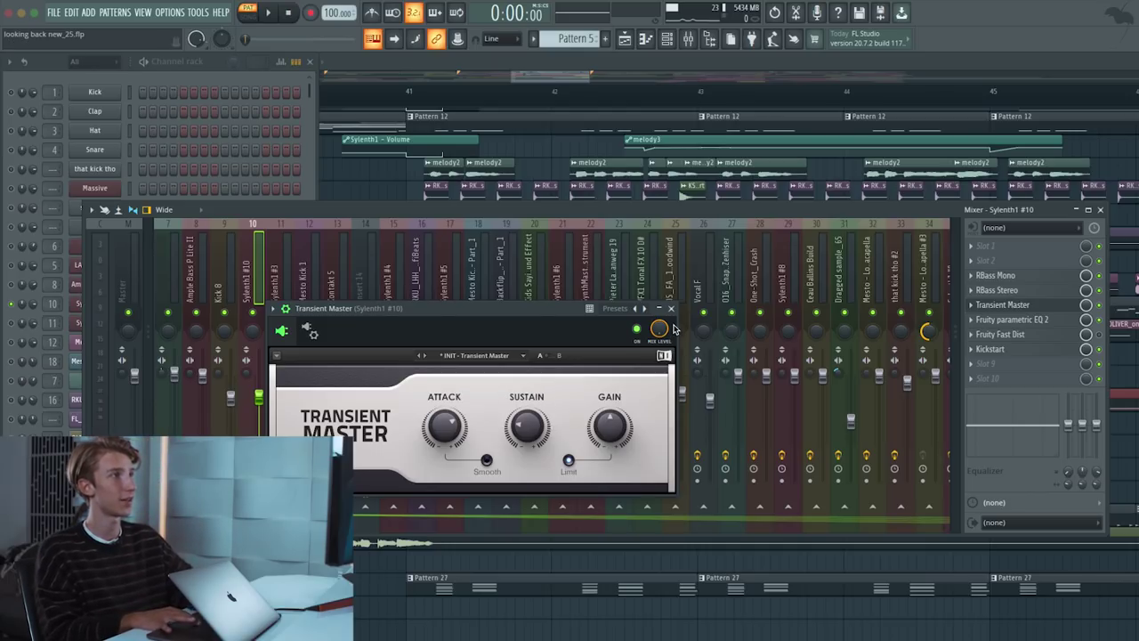
{"action": "left_click", "coordinate": [1005, 304]}
{"action": "left_click", "coordinate": [1048, 321]}
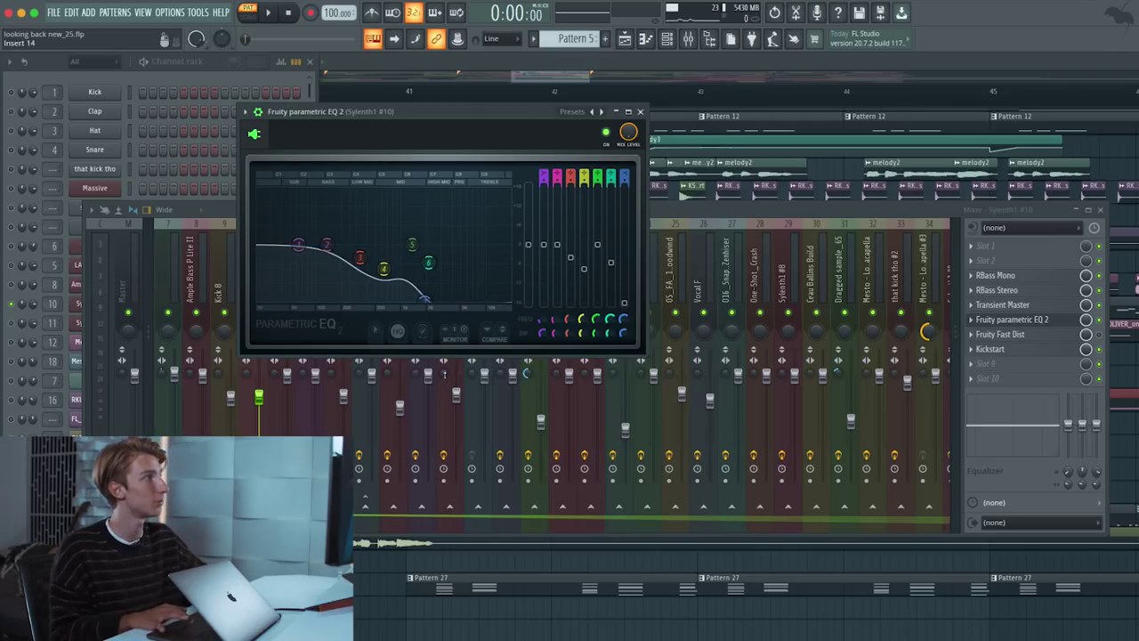
{"action": "left_click", "coordinate": [641, 111]}
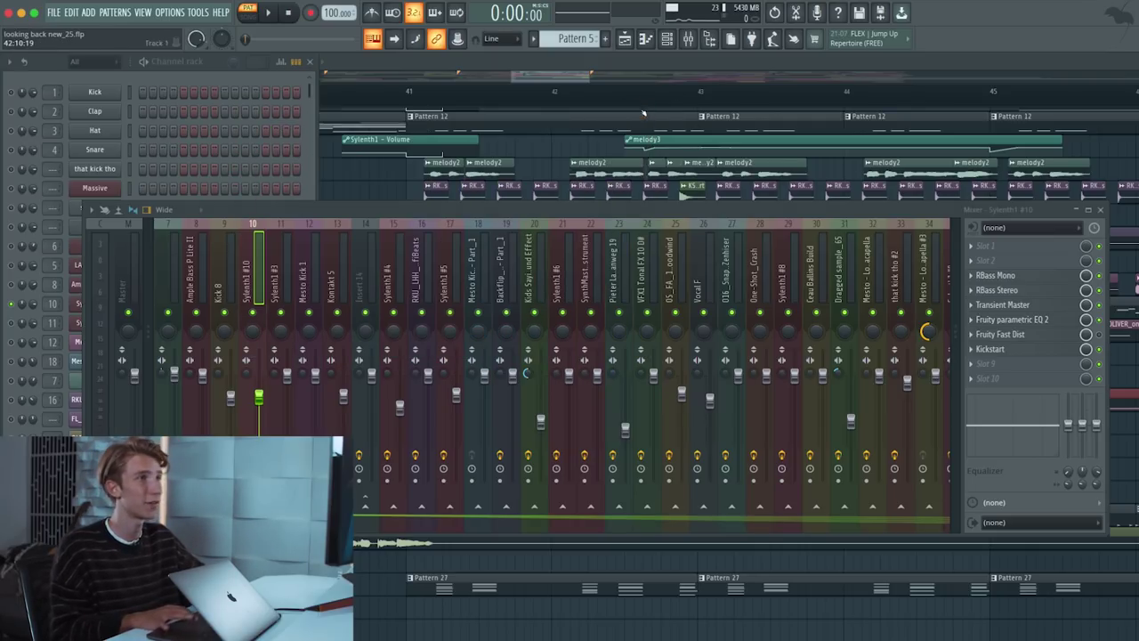
{"action": "left_click", "coordinate": [992, 349]}
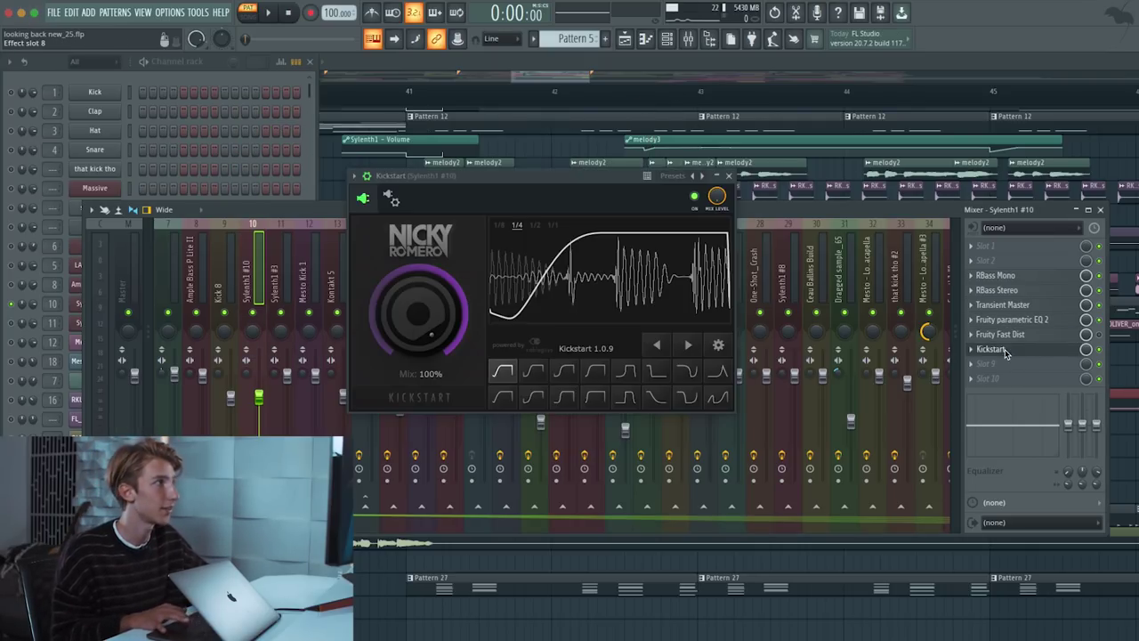
{"action": "left_click", "coordinate": [728, 175]}
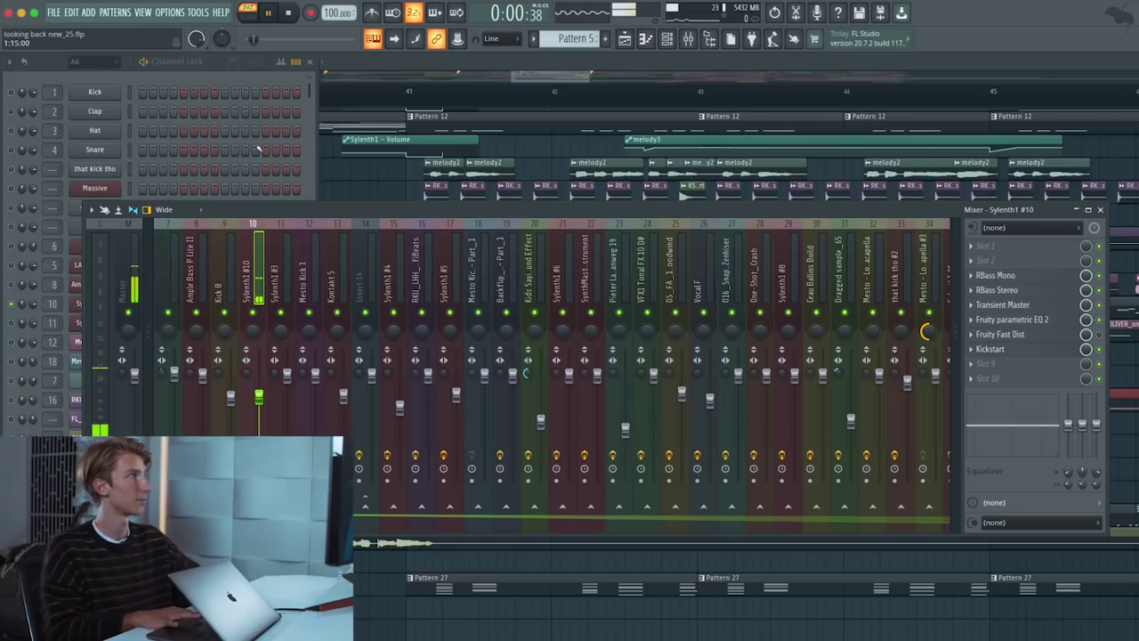
- Play the song with the mixer, then the channel rack, in front
{"action": "key", "text": "space"}
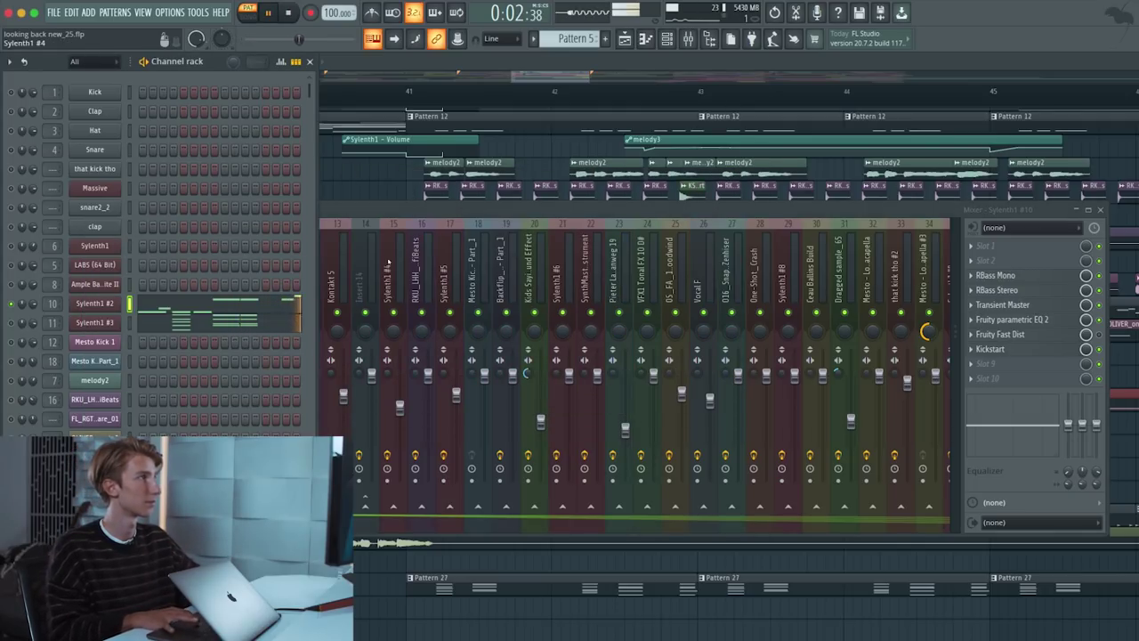
{"action": "left_click", "coordinate": [374, 213]}
{"action": "key", "text": "space"}
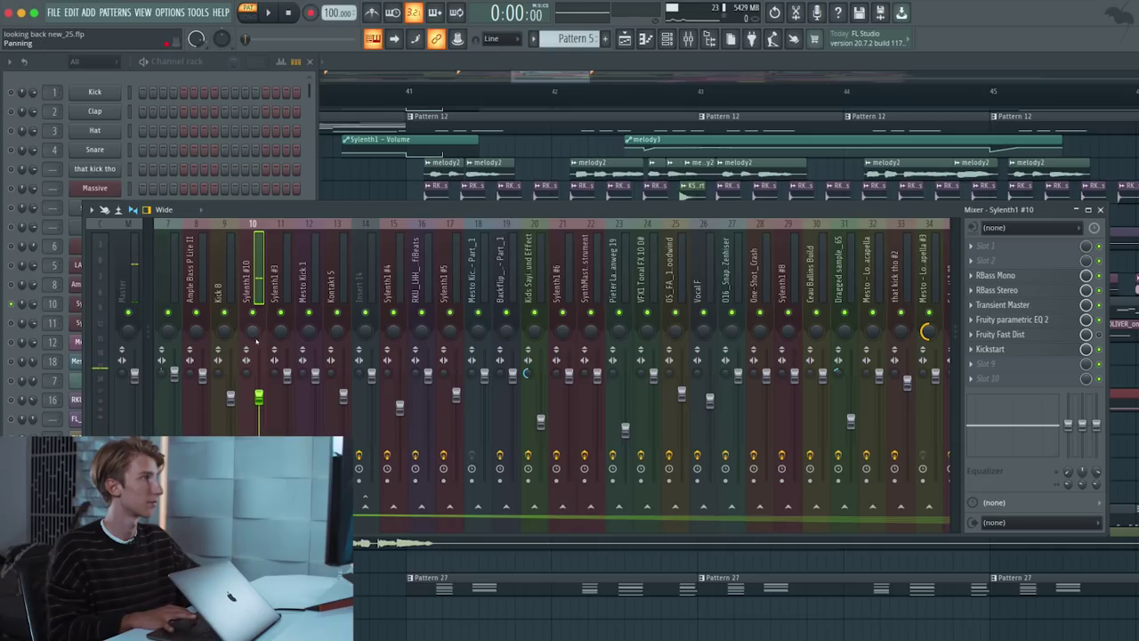
{"action": "key", "text": "space"}
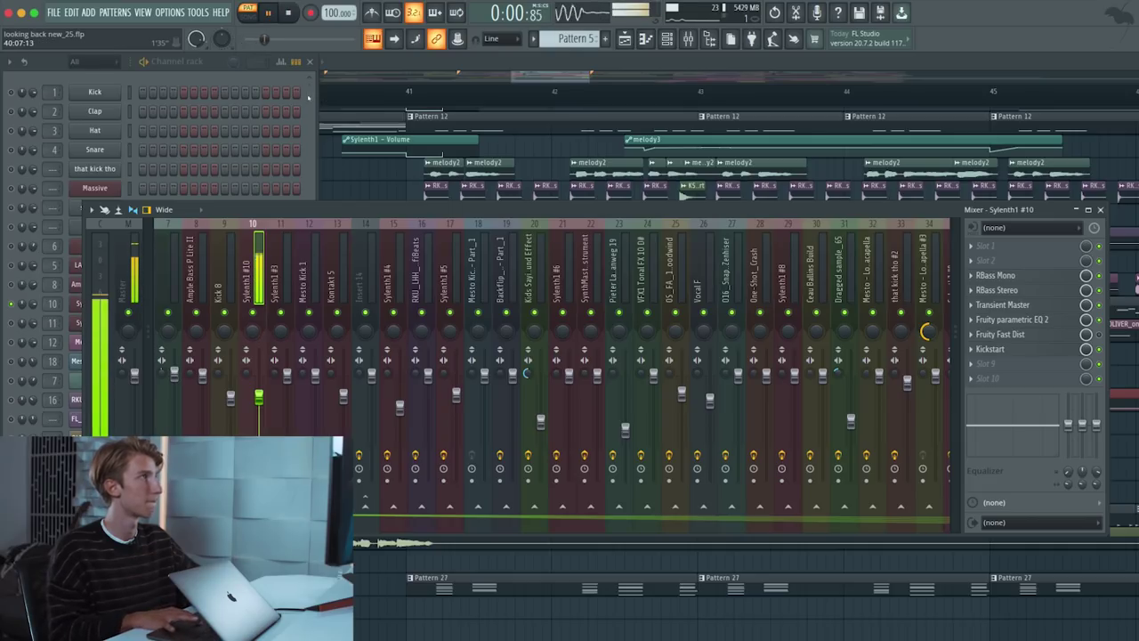
{"action": "key", "text": "F6"}
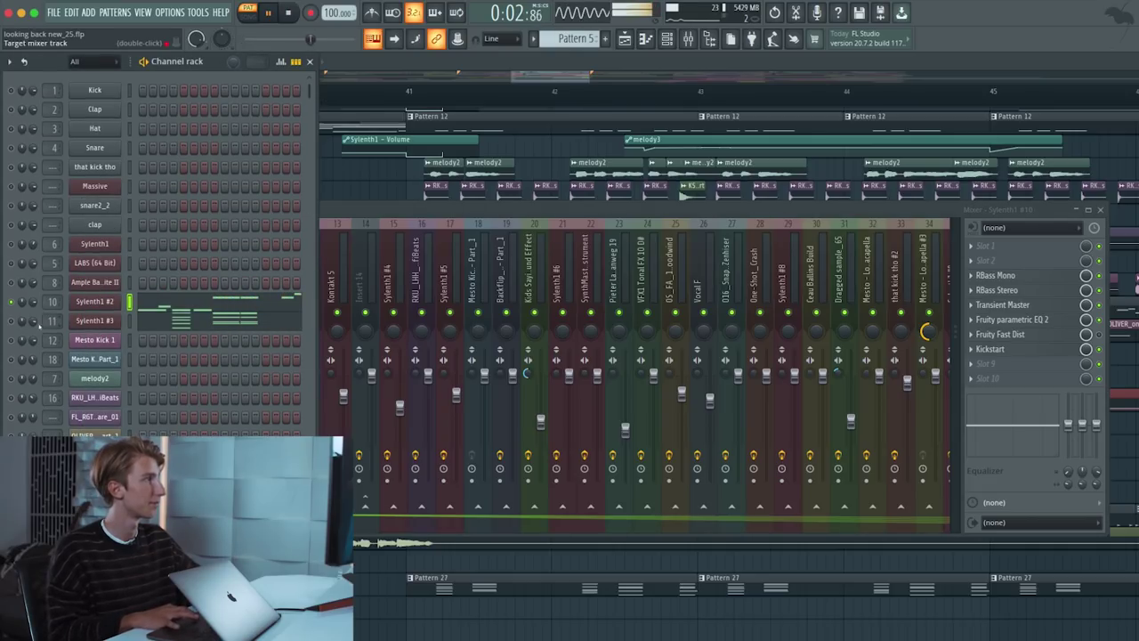
- Solo channel 11, Sylenth1 #3, and play it
{"action": "key", "text": "space"}
{"action": "right_click", "coordinate": [12, 322]}
{"action": "left_click", "coordinate": [34, 333]}
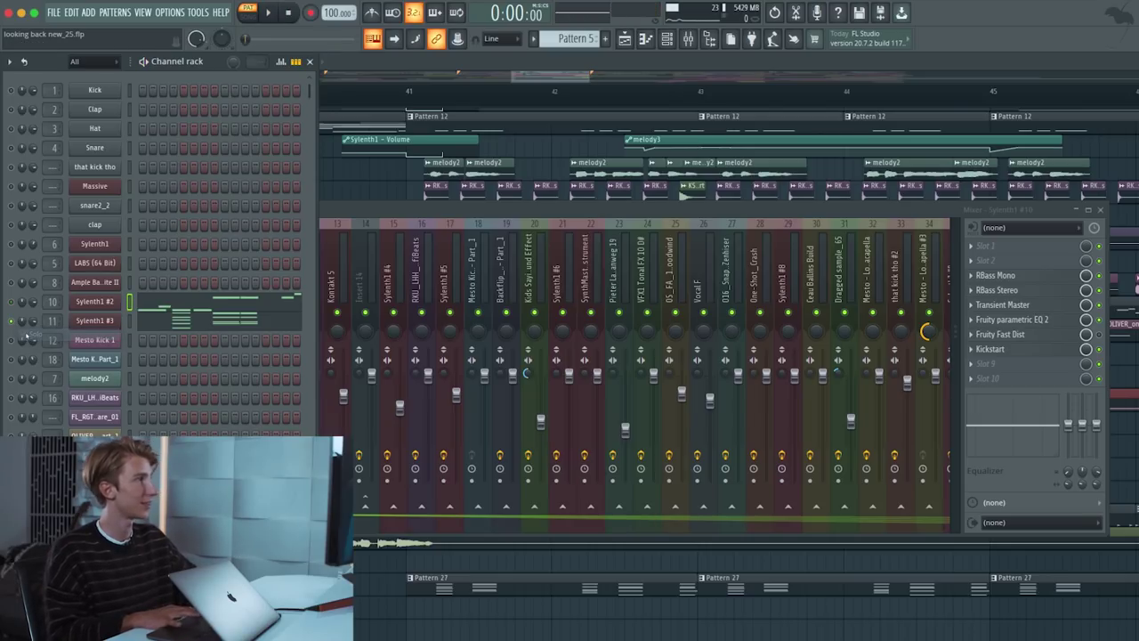
{"action": "key", "text": "space"}
- Look over the Sylenth1 #3 synth patch, then audition it again
{"action": "left_click", "coordinate": [94, 320]}
{"action": "key", "text": "space"}
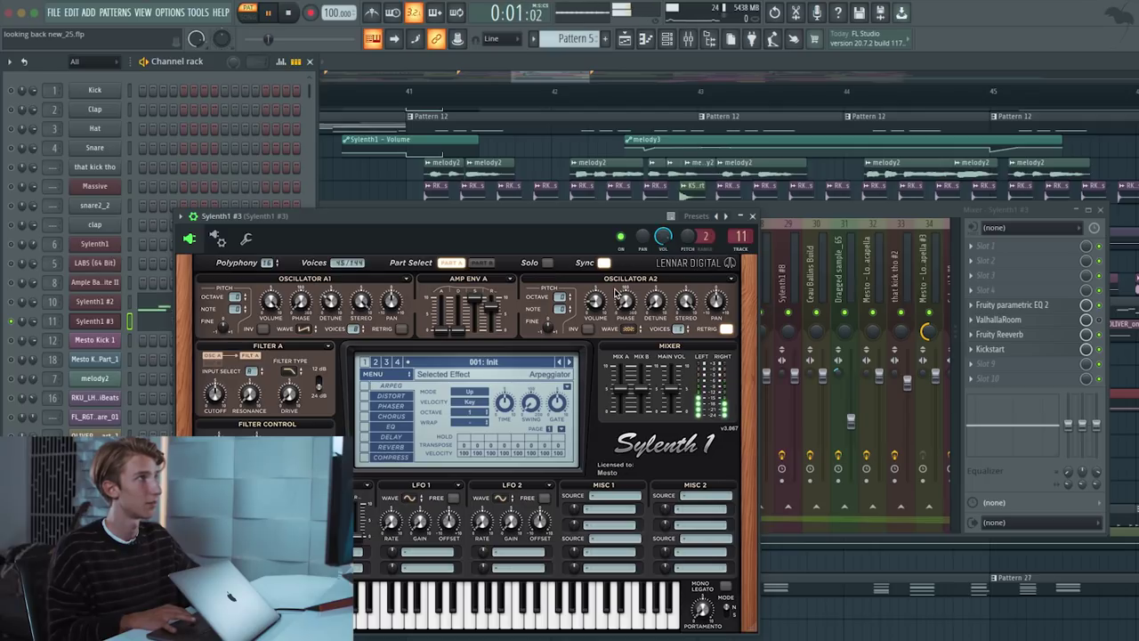
{"action": "left_click", "coordinate": [752, 216]}
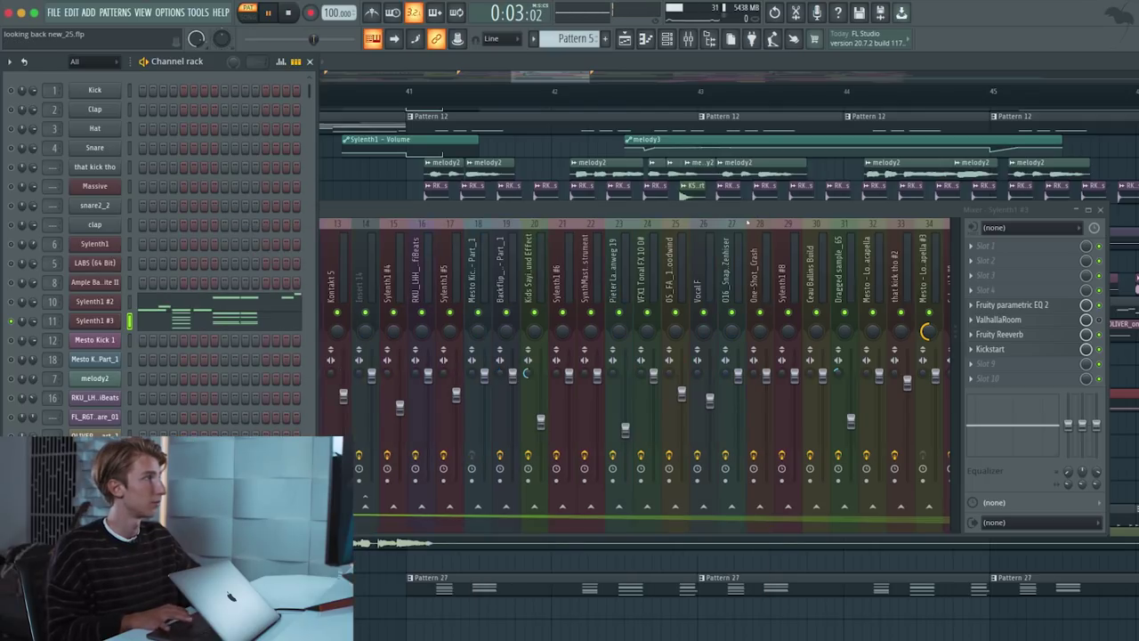
{"action": "left_click_drag", "start_coordinate": [310, 89], "coordinate": [313, 427]}
{"action": "key", "text": "space"}
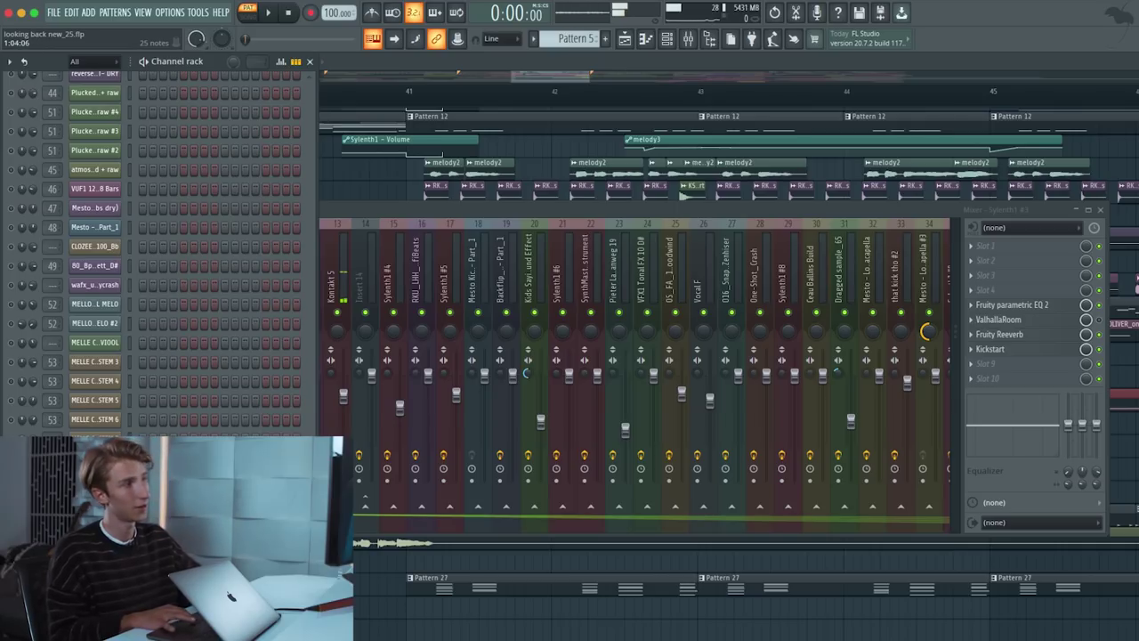
{"action": "key", "text": "space"}
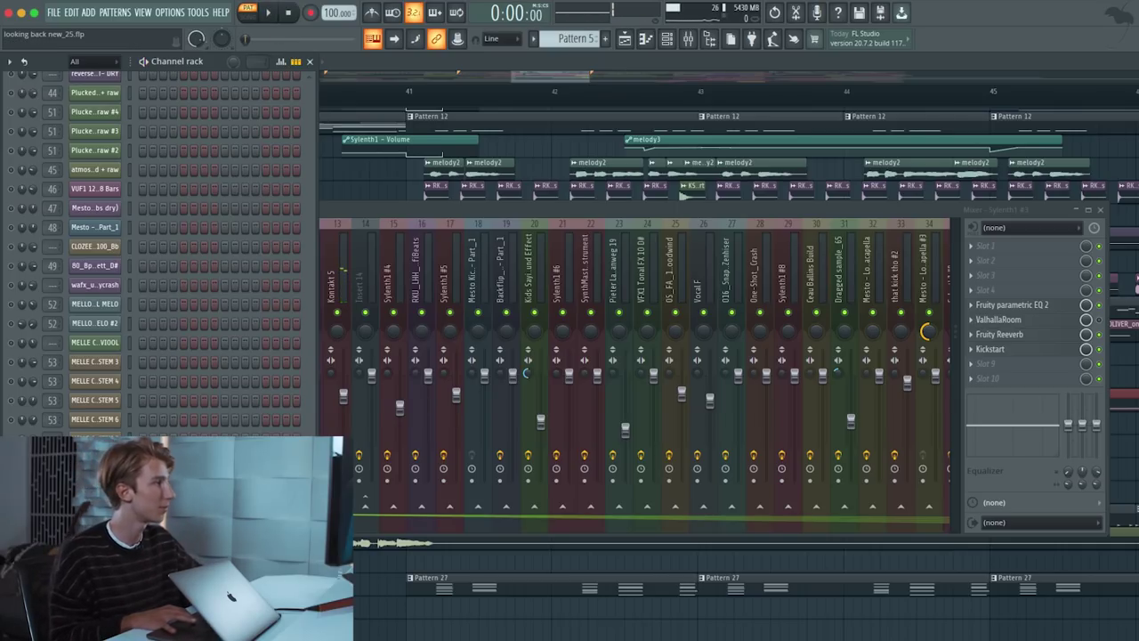
- Check the Kontakt 5 Session Strings 08 Pizzicato patch, then play with Sylenth1 #5 open
{"action": "left_click", "coordinate": [331, 266]}
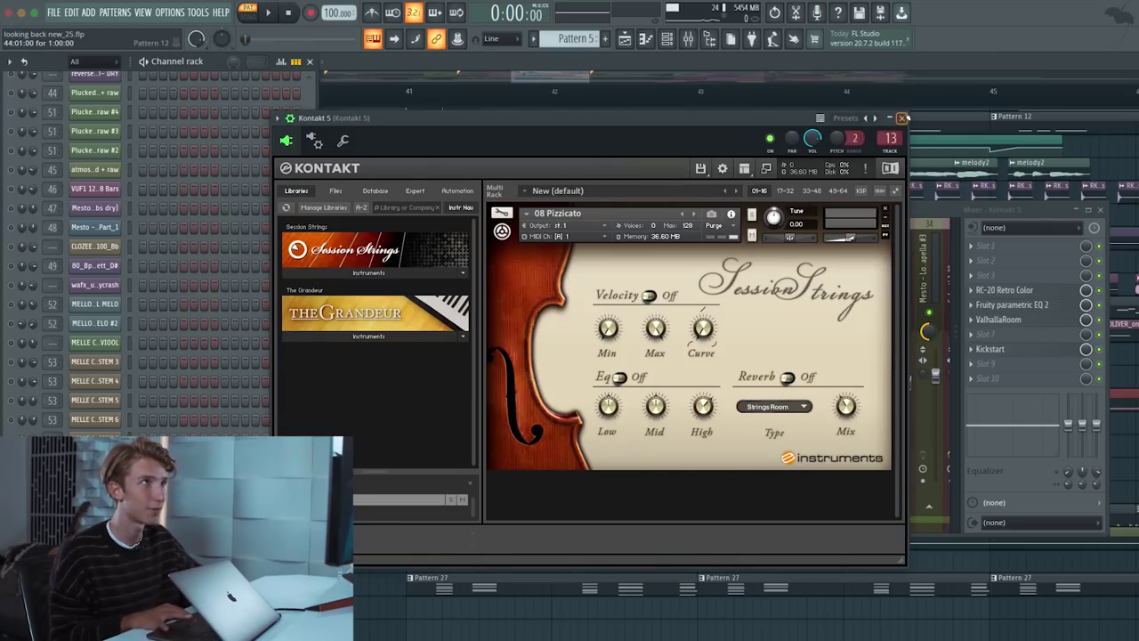
{"action": "left_click", "coordinate": [902, 118]}
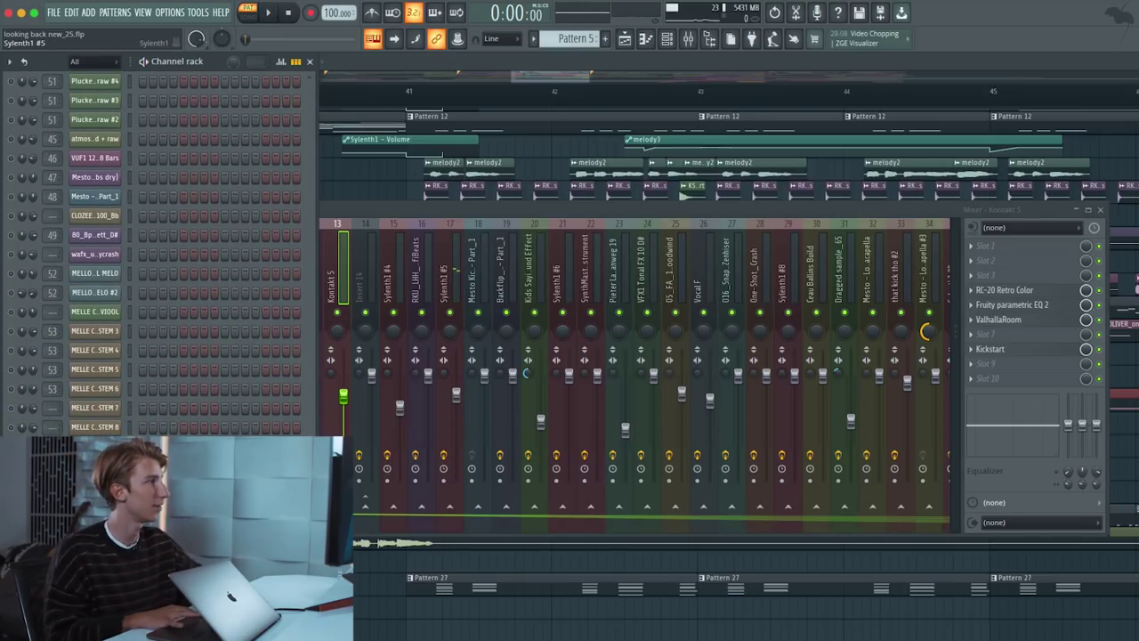
{"action": "key", "text": "space"}
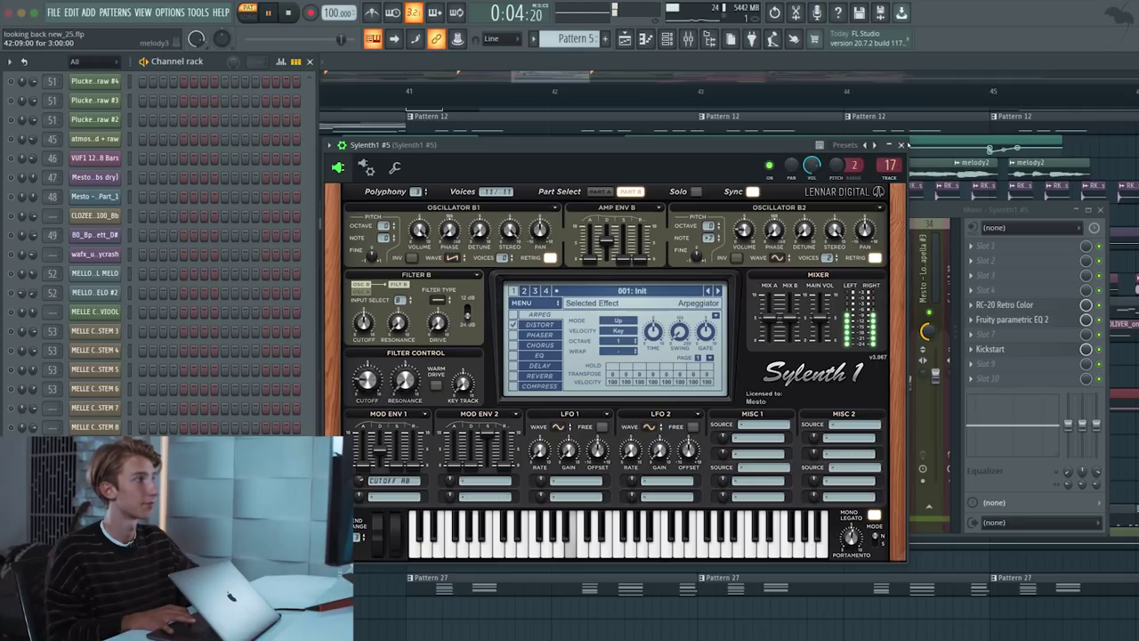
- Check Sylenth1 #5's distortion settings, then close the synth and resume playback
{"action": "key", "text": "space"}
{"action": "left_click", "coordinate": [535, 325]}
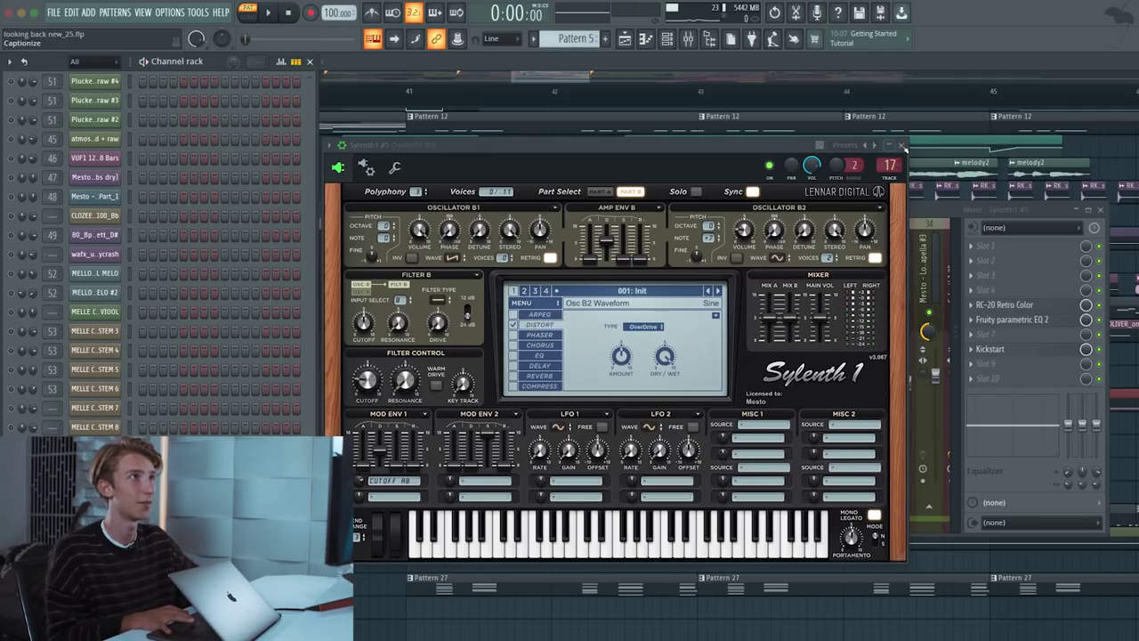
{"action": "left_click", "coordinate": [902, 145]}
{"action": "key", "text": "space"}
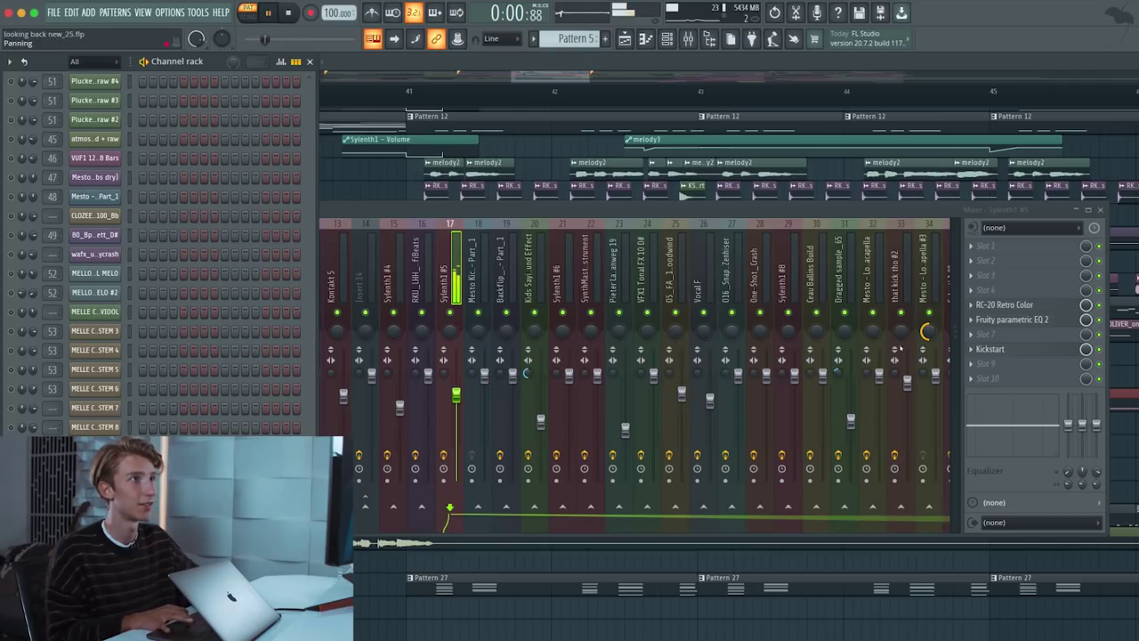
- Inspect the RC-20 Retro Color and Fruity parametric EQ 2 effects on its mixer insert
{"action": "left_click", "coordinate": [454, 445]}
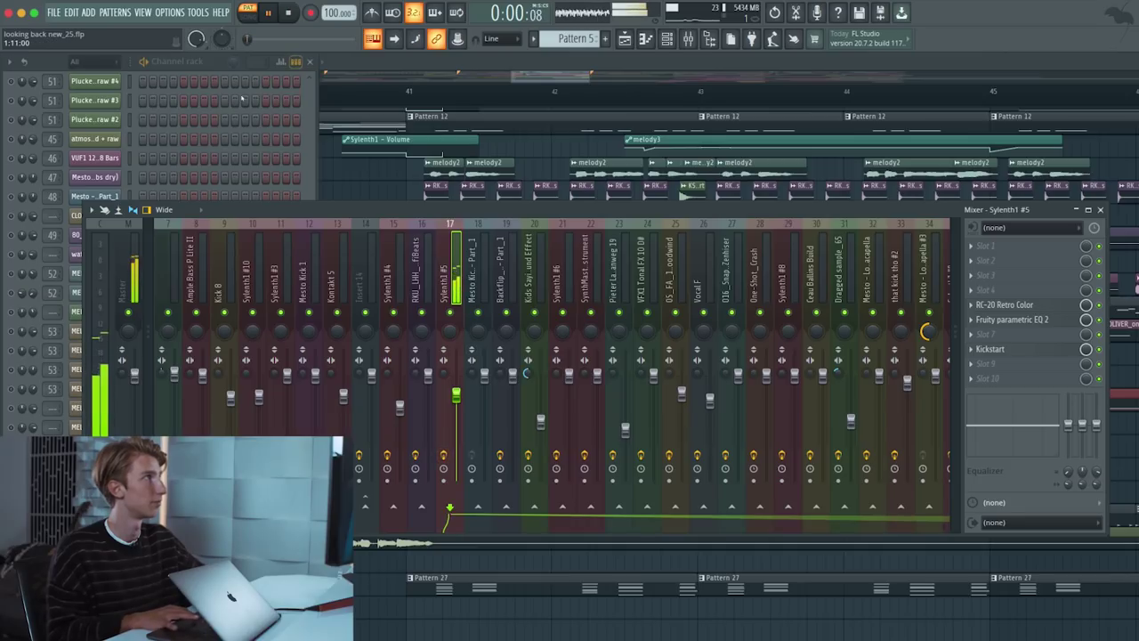
{"action": "key", "text": "space"}
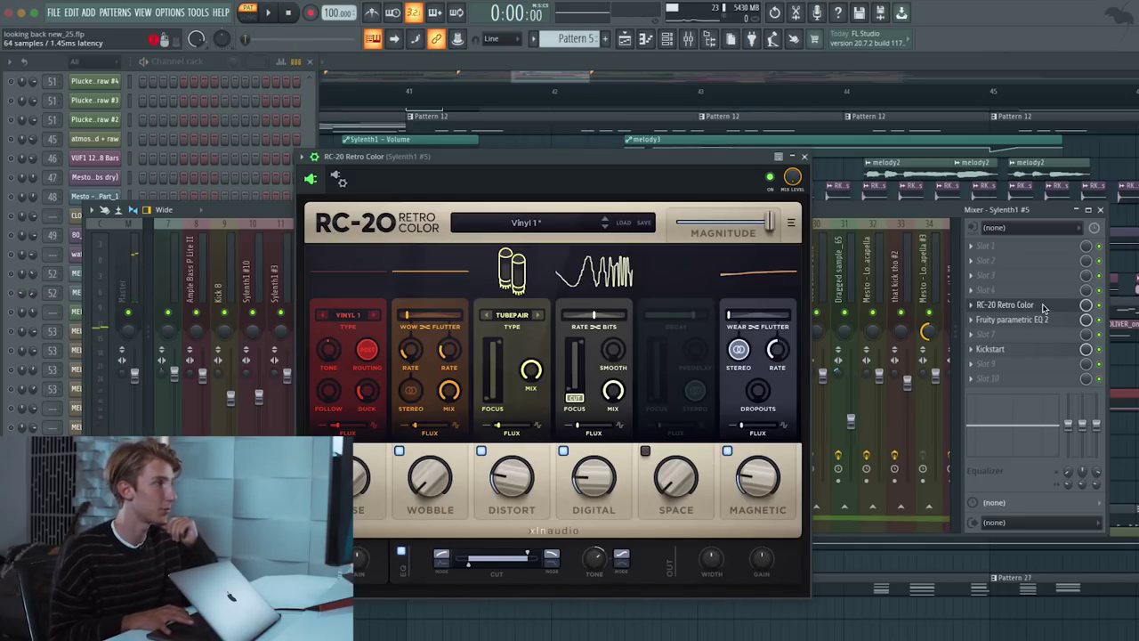
{"action": "left_click", "coordinate": [1023, 304]}
{"action": "left_click", "coordinate": [804, 157]}
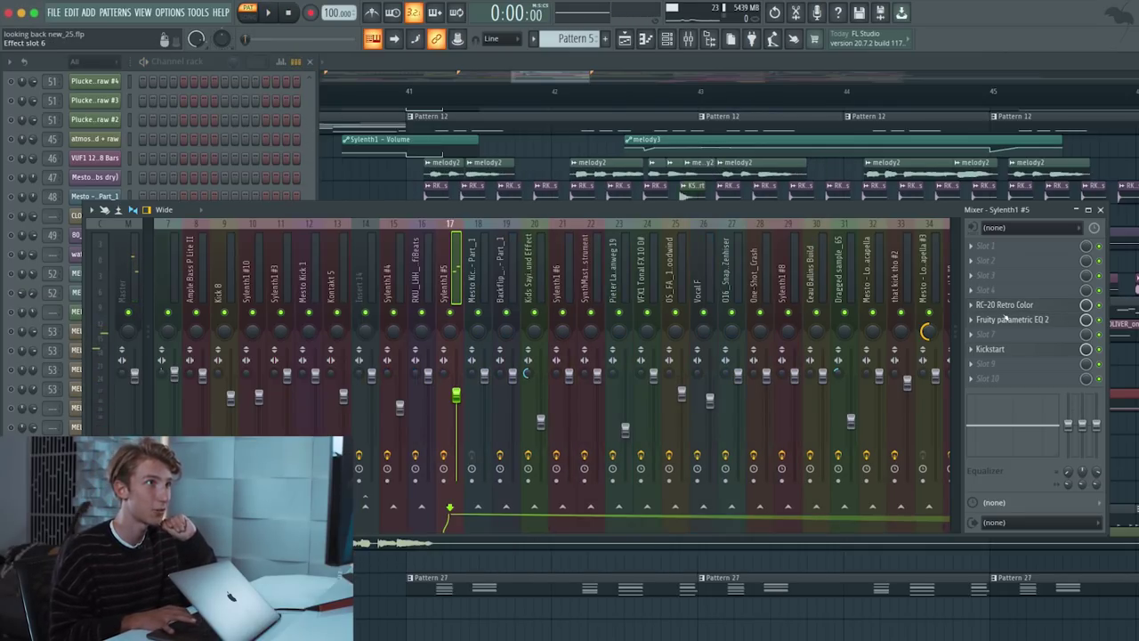
{"action": "left_click", "coordinate": [1021, 320]}
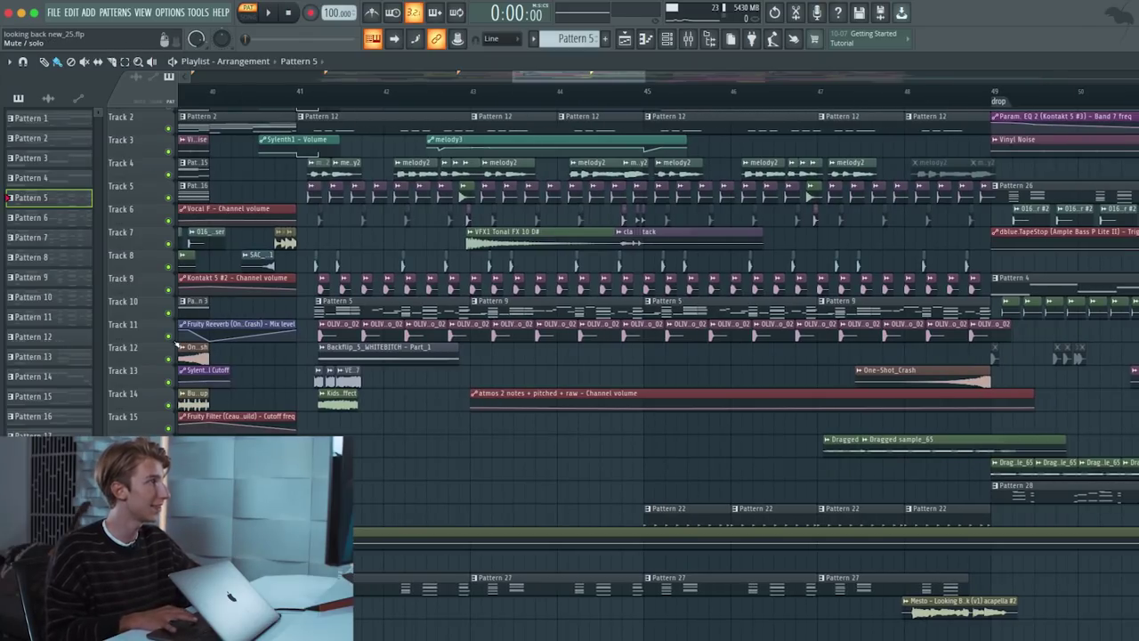
- Solo Track 12 and play it from bar 41
{"action": "left_click", "coordinate": [167, 359]}
{"action": "right_click", "coordinate": [167, 359]}
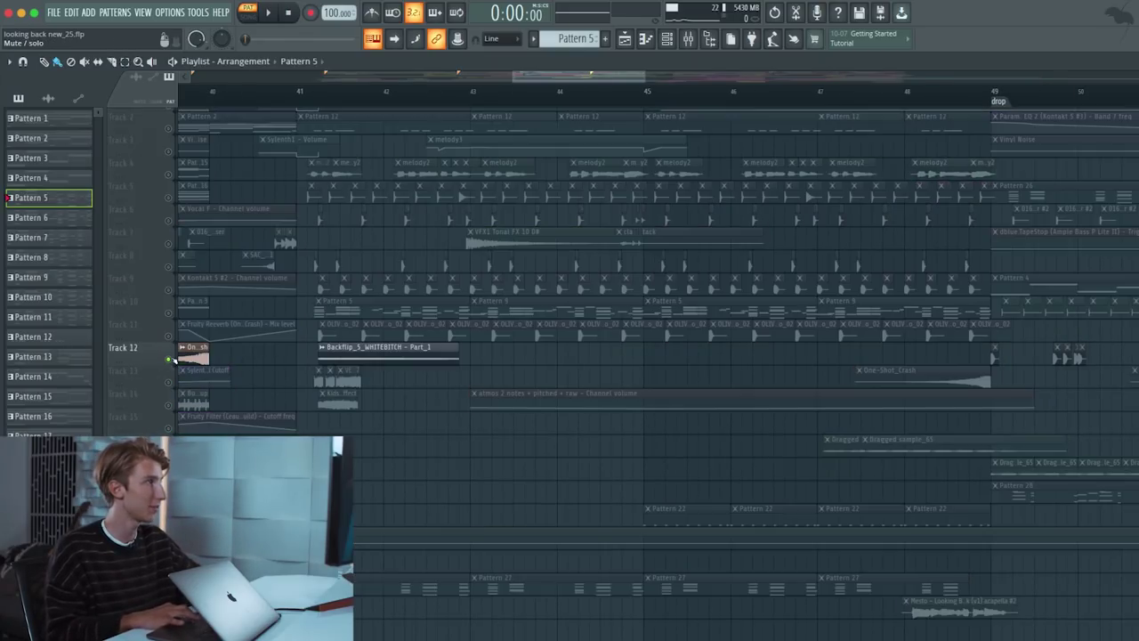
{"action": "left_click", "coordinate": [301, 91]}
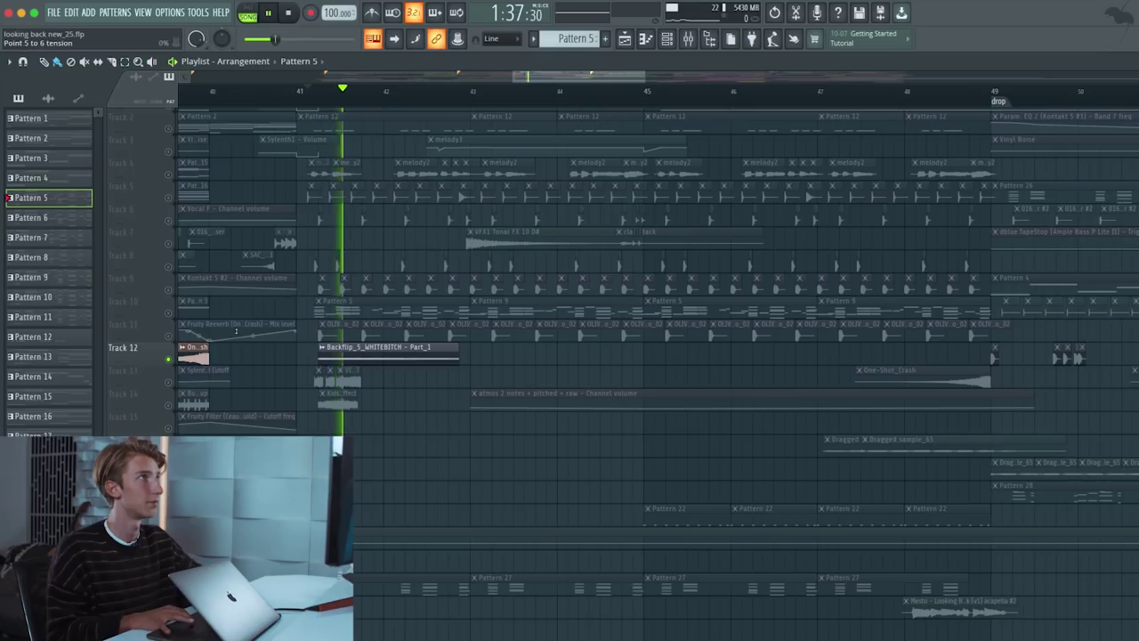
{"action": "key", "text": "space"}
- Audition Tracks 13 and 14 solo in turn from bar 41
{"action": "right_click", "coordinate": [169, 382]}
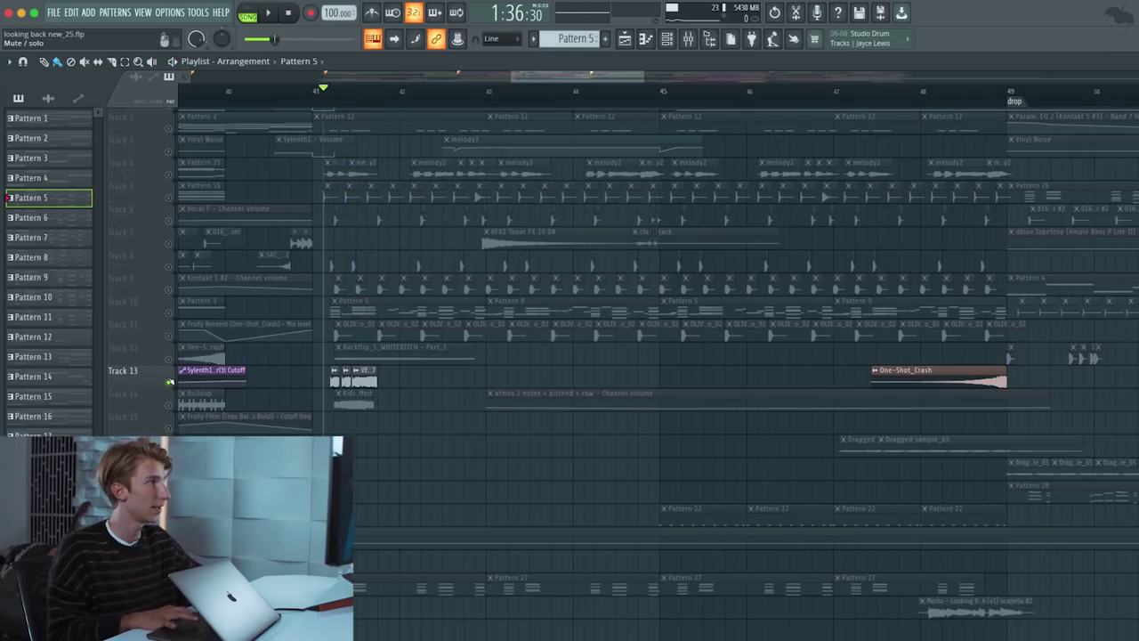
{"action": "key", "text": "space"}
{"action": "right_click", "coordinate": [169, 405]}
{"action": "key", "text": "space"}
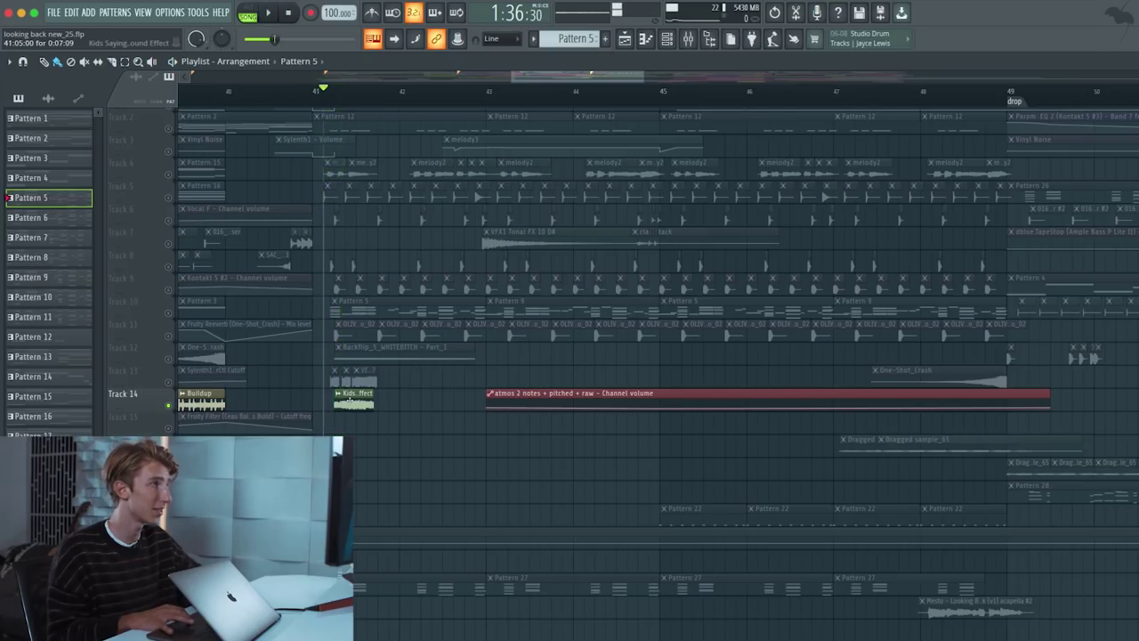
{"action": "key", "text": "space"}
{"action": "scroll", "coordinate": [170, 266], "scroll_direction": "down", "scroll_amount": 4}
{"action": "key", "text": "space"}
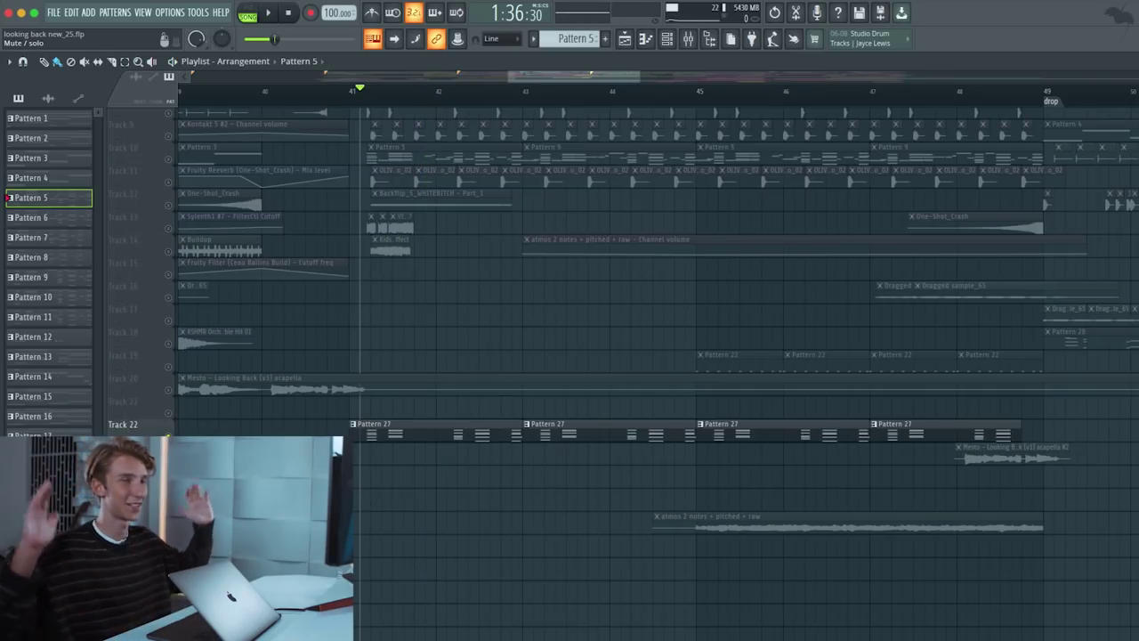
{"action": "left_click", "coordinate": [381, 428]}
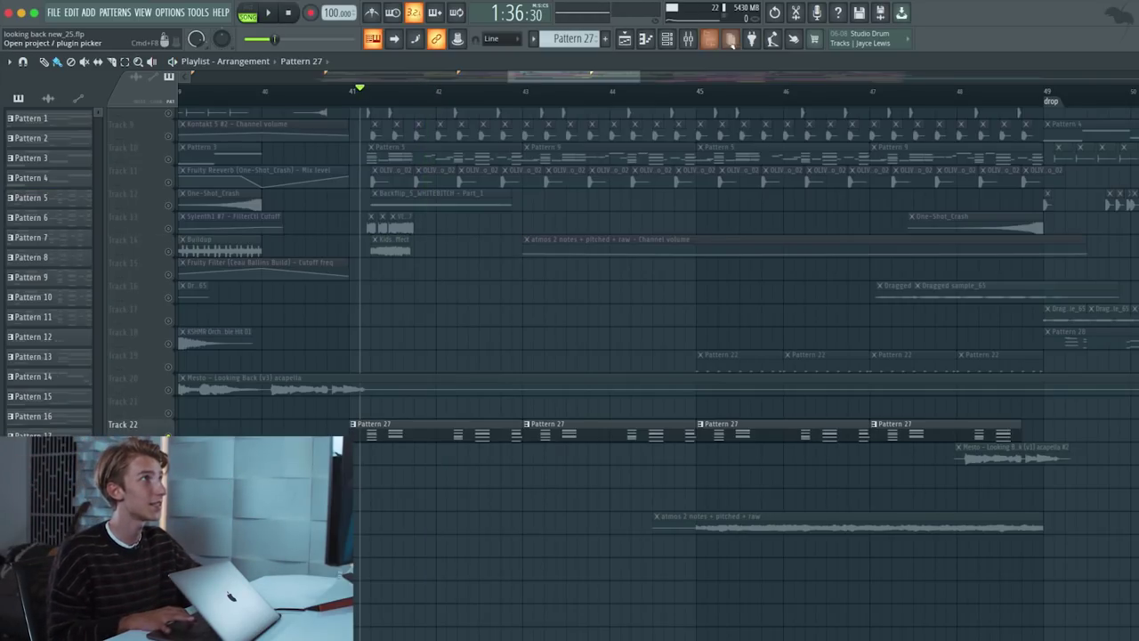
{"action": "left_click", "coordinate": [667, 38]}
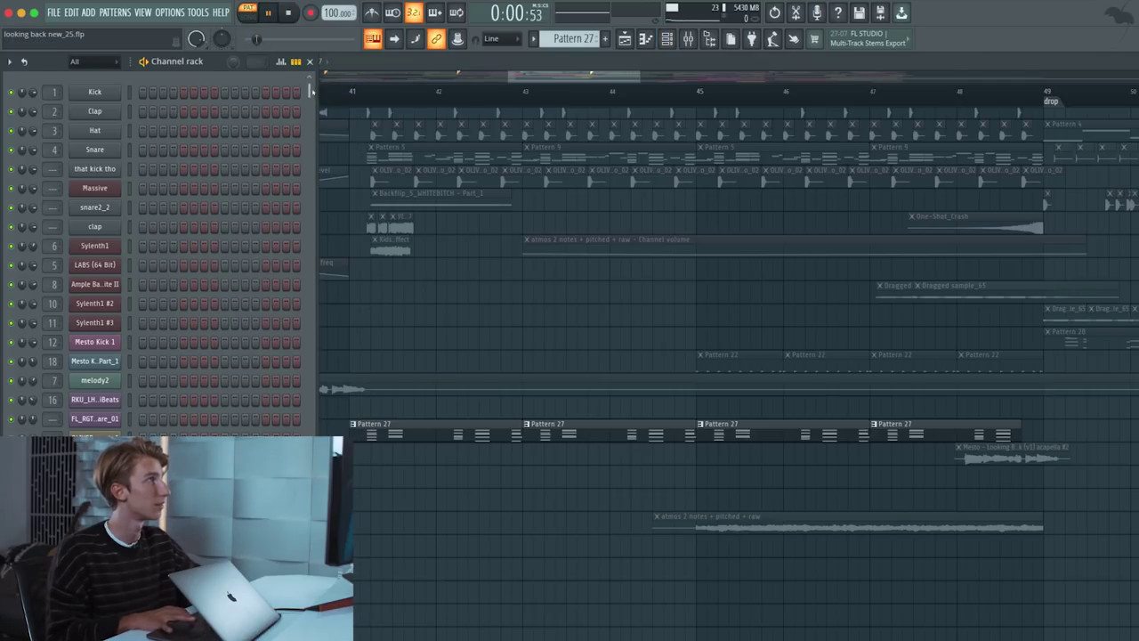
{"action": "scroll", "coordinate": [178, 249], "scroll_direction": "down", "scroll_amount": 5}
{"action": "key", "text": "space"}
{"action": "scroll", "coordinate": [178, 249], "scroll_direction": "down", "scroll_amount": 5}
{"action": "scroll", "coordinate": [178, 249], "scroll_direction": "down", "scroll_amount": 5}
{"action": "left_click", "coordinate": [95, 444]}
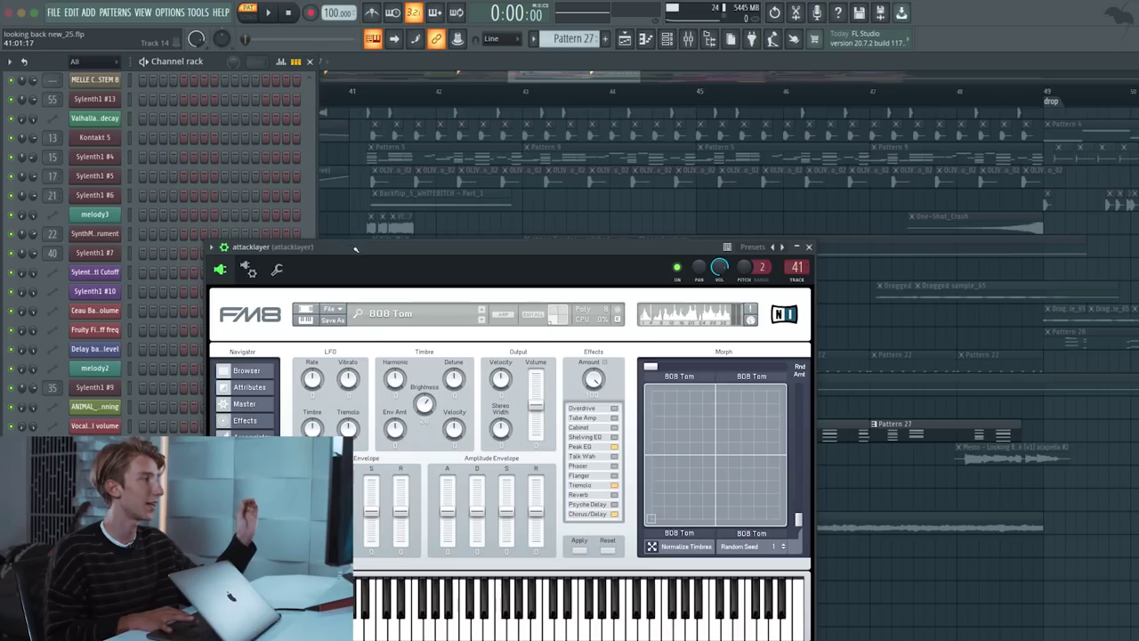
{"action": "left_click", "coordinate": [809, 246]}
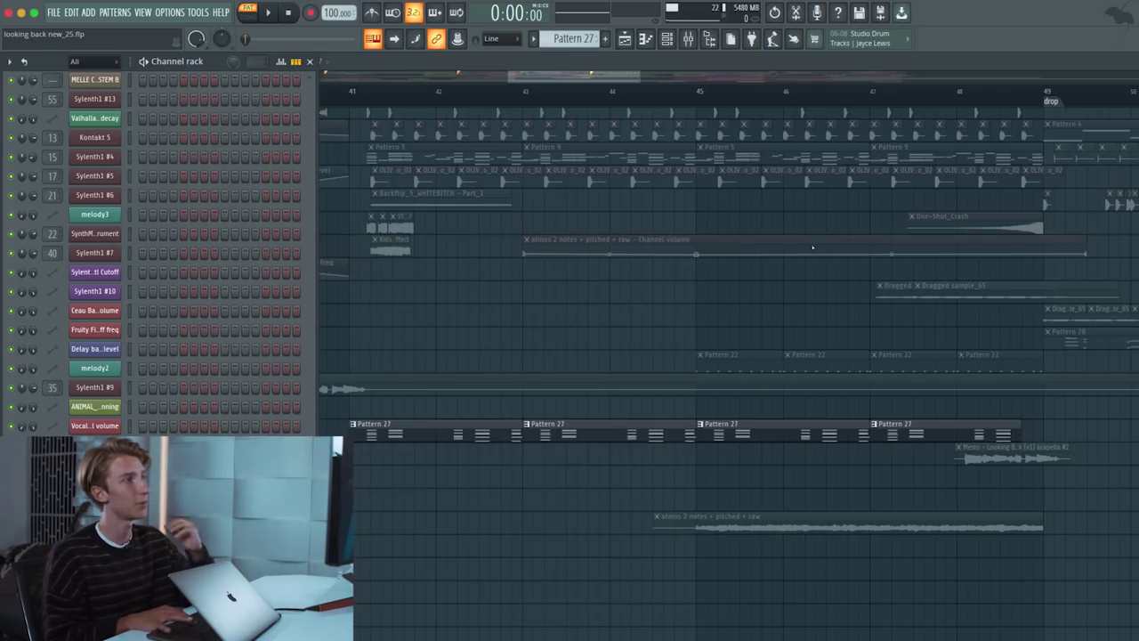
- Close the channel rack, unmute all greyed-out tracks and play from bar 41
{"action": "key", "text": "F6"}
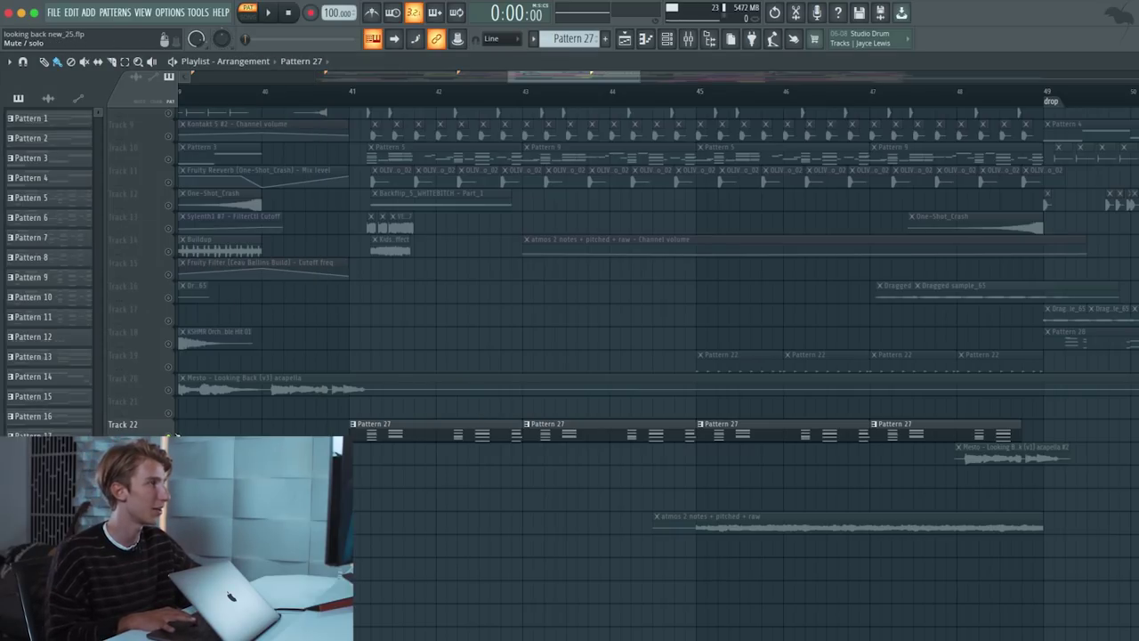
{"action": "scroll", "coordinate": [364, 493], "scroll_direction": "down", "scroll_amount": 5}
{"action": "scroll", "coordinate": [364, 493], "scroll_direction": "up", "scroll_amount": 2}
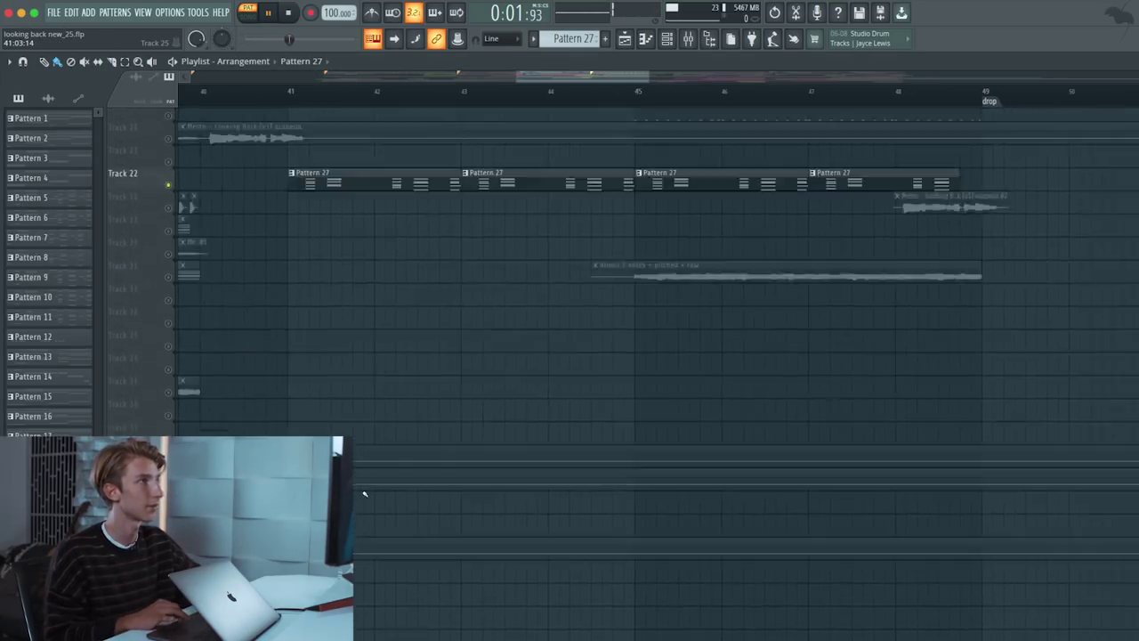
{"action": "scroll", "coordinate": [364, 492], "scroll_direction": "up", "scroll_amount": 5}
{"action": "key", "text": "space"}
{"action": "right_click", "coordinate": [168, 313]}
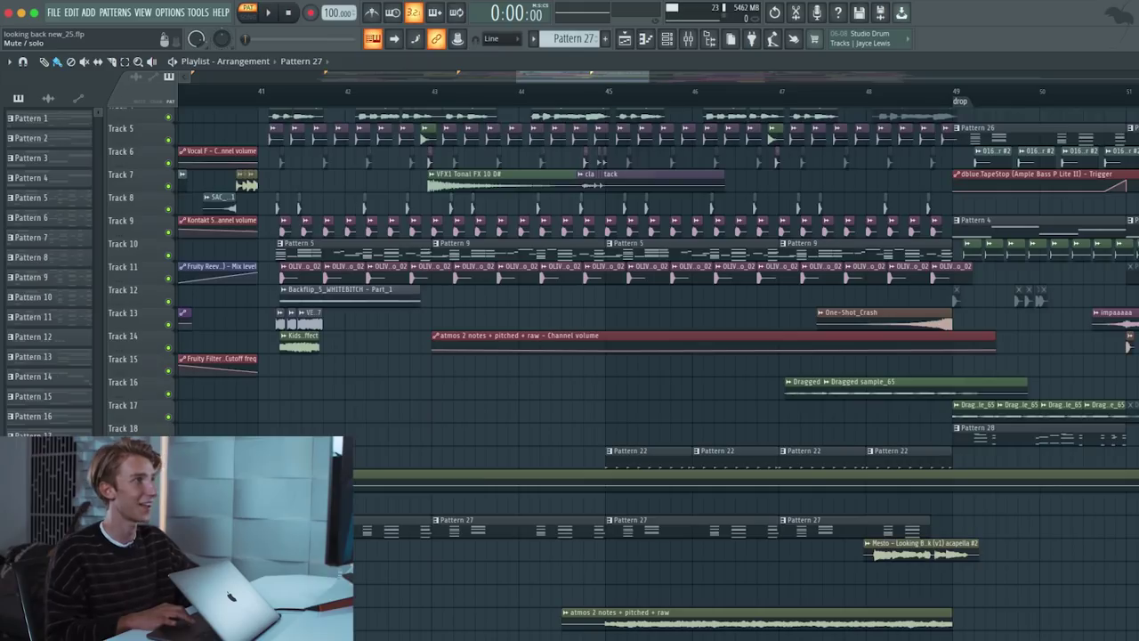
{"action": "scroll", "coordinate": [445, 308], "scroll_direction": "up", "scroll_amount": 4}
{"action": "scroll", "coordinate": [445, 308], "scroll_direction": "left", "scroll_amount": 4}
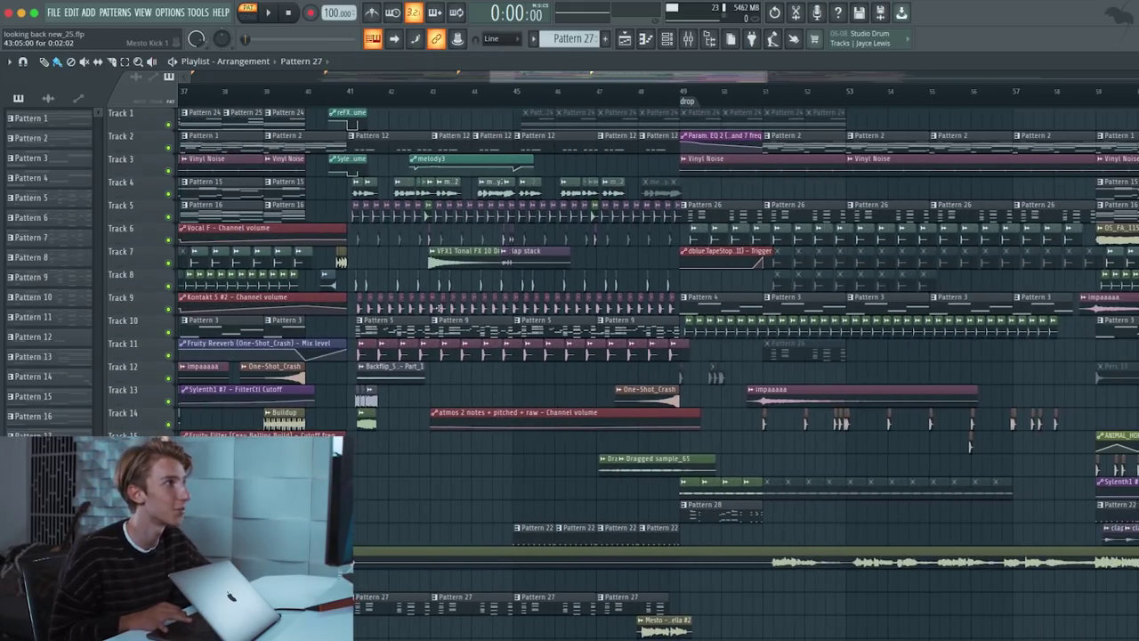
{"action": "key", "text": "space"}
- Jump to a later bar and audition Track 7 solo, then unsolo it
{"action": "scroll", "coordinate": [389, 233], "scroll_direction": "down", "scroll_amount": 3}
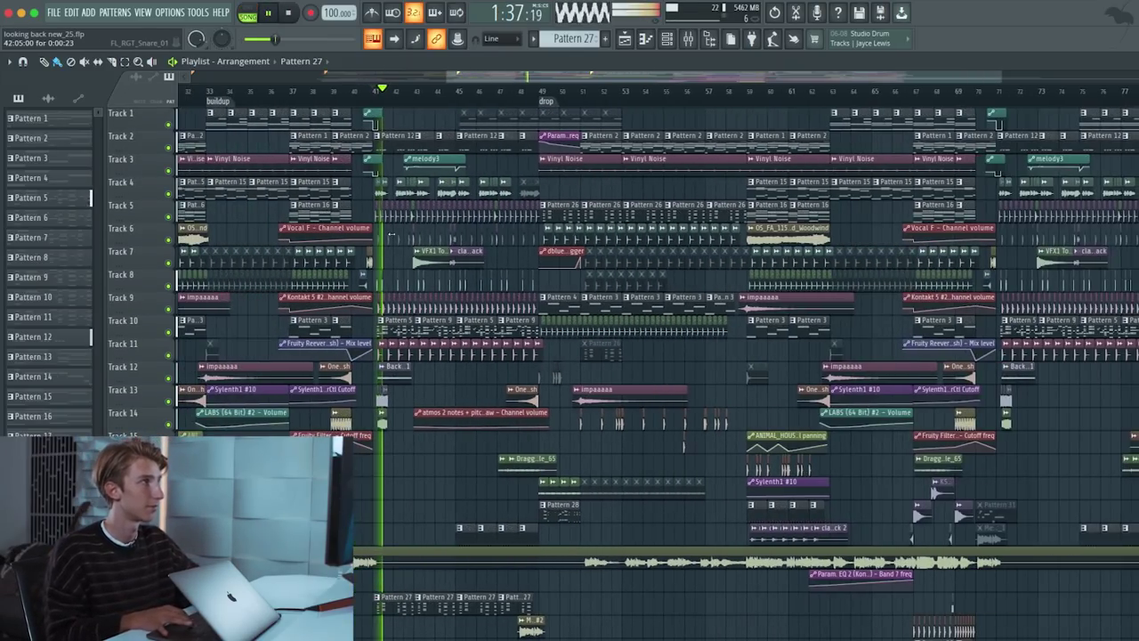
{"action": "scroll", "coordinate": [389, 233], "scroll_direction": "up", "scroll_amount": 4}
{"action": "scroll", "coordinate": [390, 233], "scroll_direction": "up", "scroll_amount": 3}
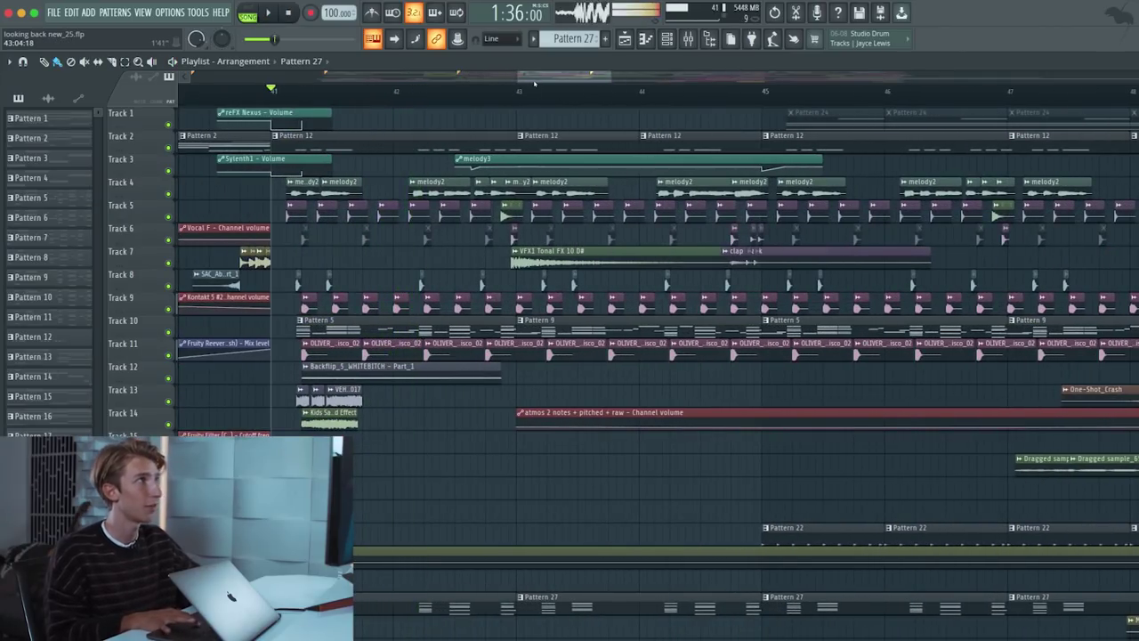
{"action": "left_click", "coordinate": [502, 92]}
{"action": "right_click", "coordinate": [169, 261]}
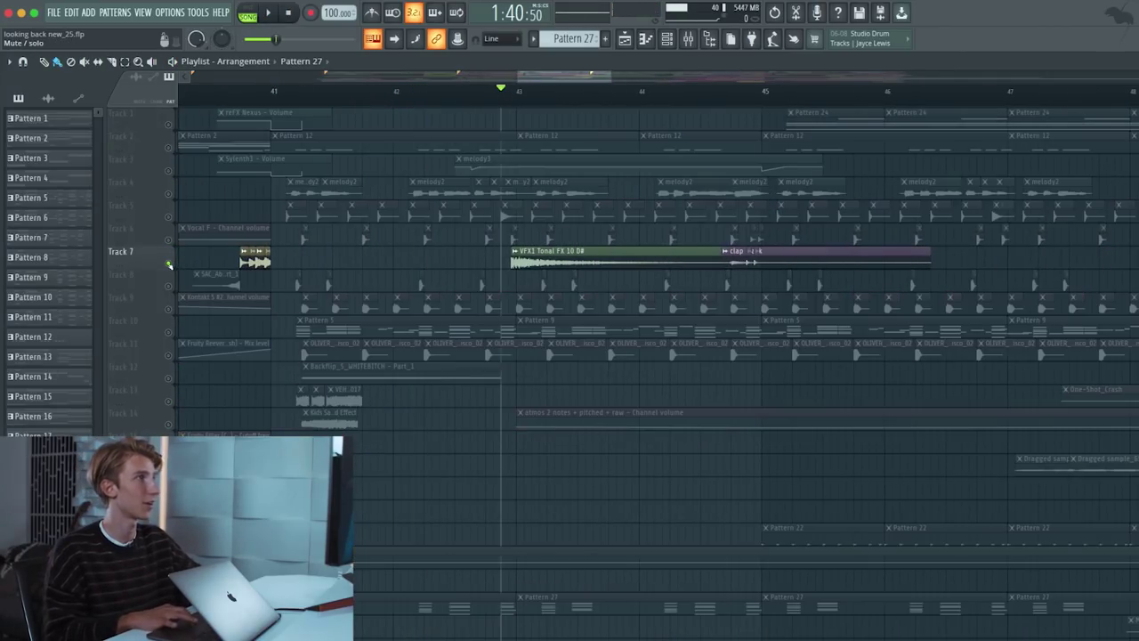
{"action": "key", "text": "space"}
{"action": "right_click", "coordinate": [169, 261]}
- Solo the Pattern 22 track, play it from bar 45, then clear the solo
{"action": "scroll", "coordinate": [538, 307], "scroll_direction": "down", "scroll_amount": 2}
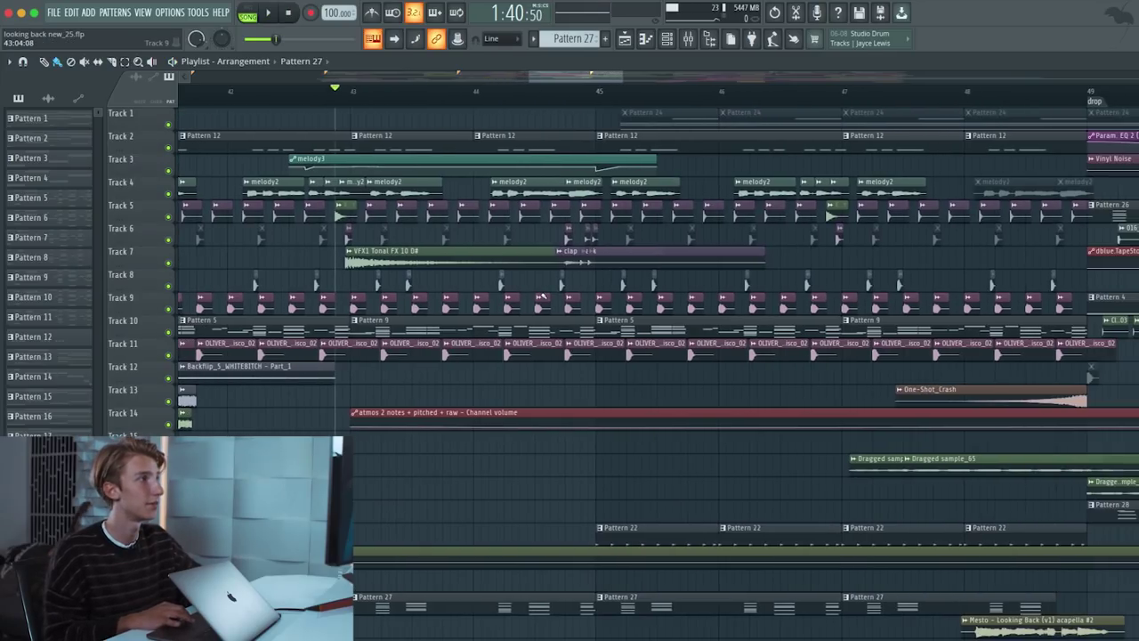
{"action": "scroll", "coordinate": [516, 346], "scroll_direction": "down", "scroll_amount": 1}
{"action": "scroll", "coordinate": [490, 392], "scroll_direction": "down", "scroll_amount": 1}
{"action": "scroll", "coordinate": [455, 445], "scroll_direction": "down", "scroll_amount": 1}
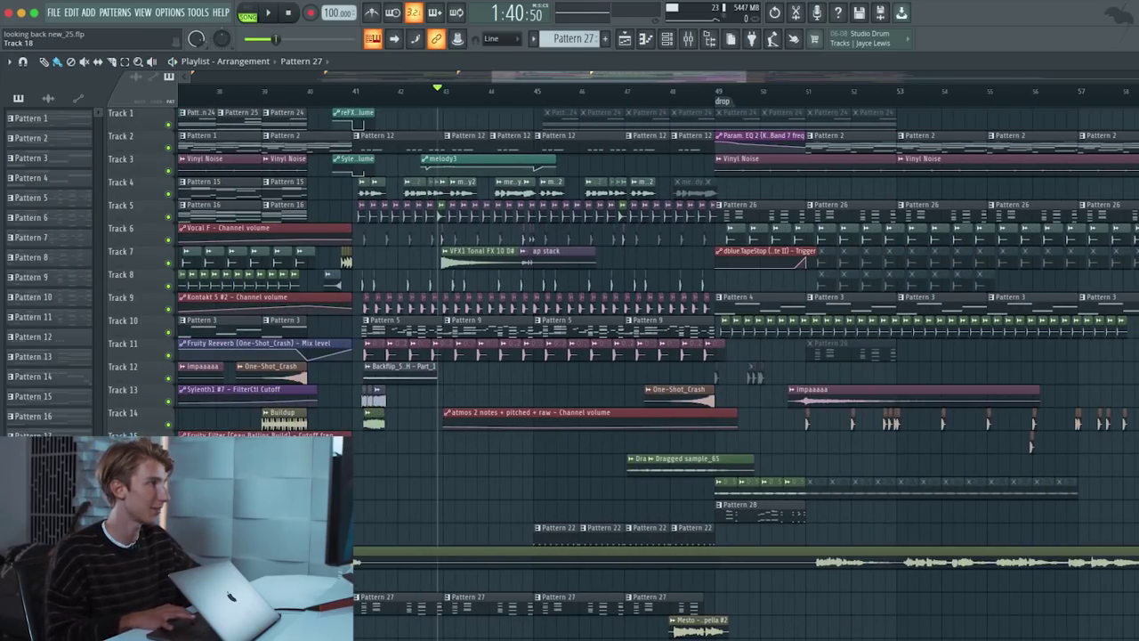
{"action": "left_click", "coordinate": [168, 529]}
{"action": "right_click", "coordinate": [169, 530]}
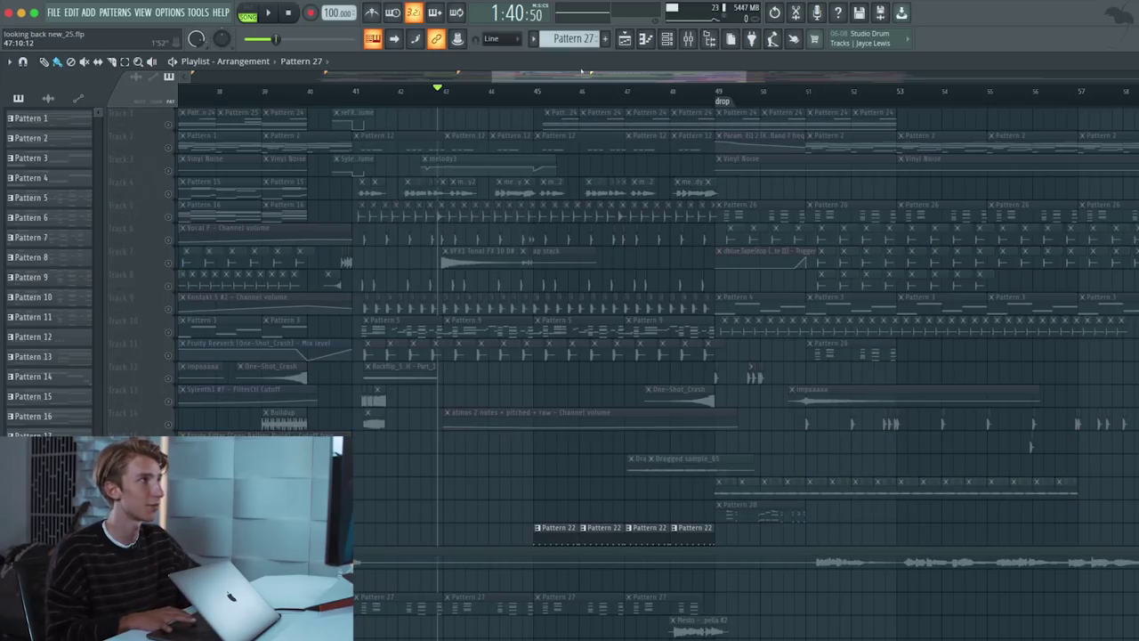
{"action": "left_click", "coordinate": [539, 84]}
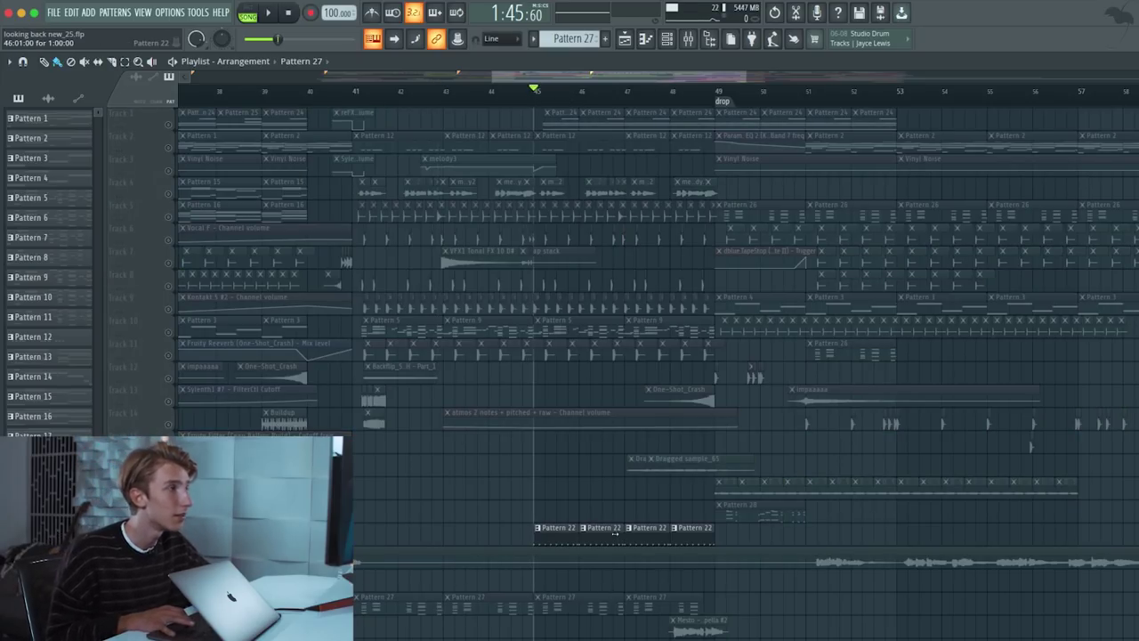
{"action": "key", "text": "space"}
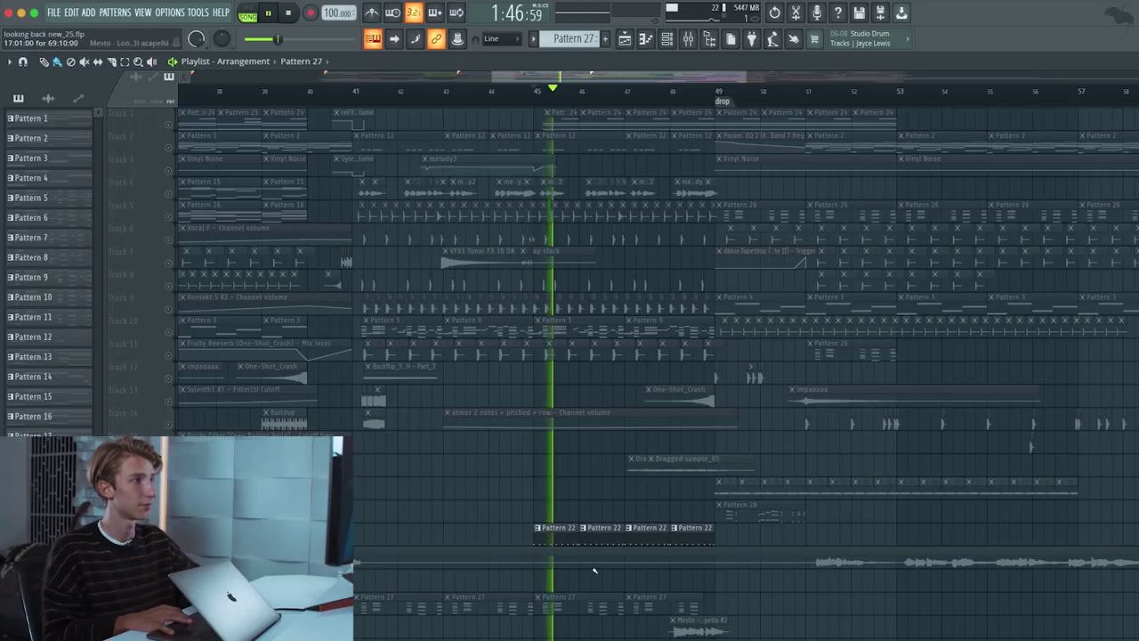
{"action": "key", "text": "space"}
{"action": "right_click", "coordinate": [169, 529]}
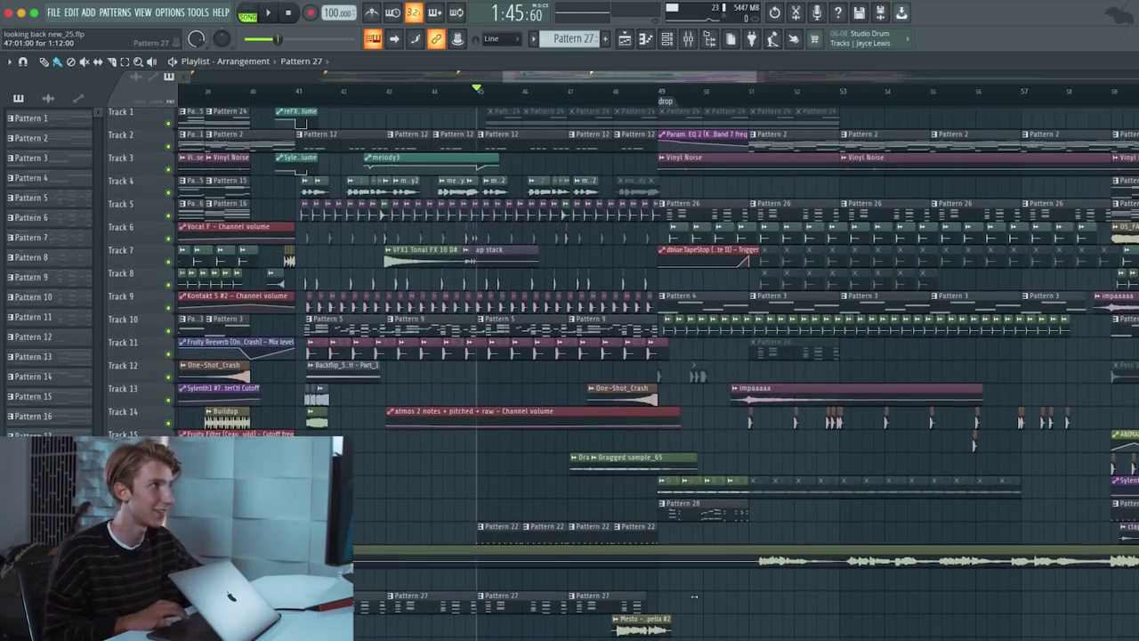
- Listen to Tracks 19–32 from bar 45, then play the drop from bar 49
{"action": "scroll", "coordinate": [694, 596], "scroll_direction": "right", "scroll_amount": 3}
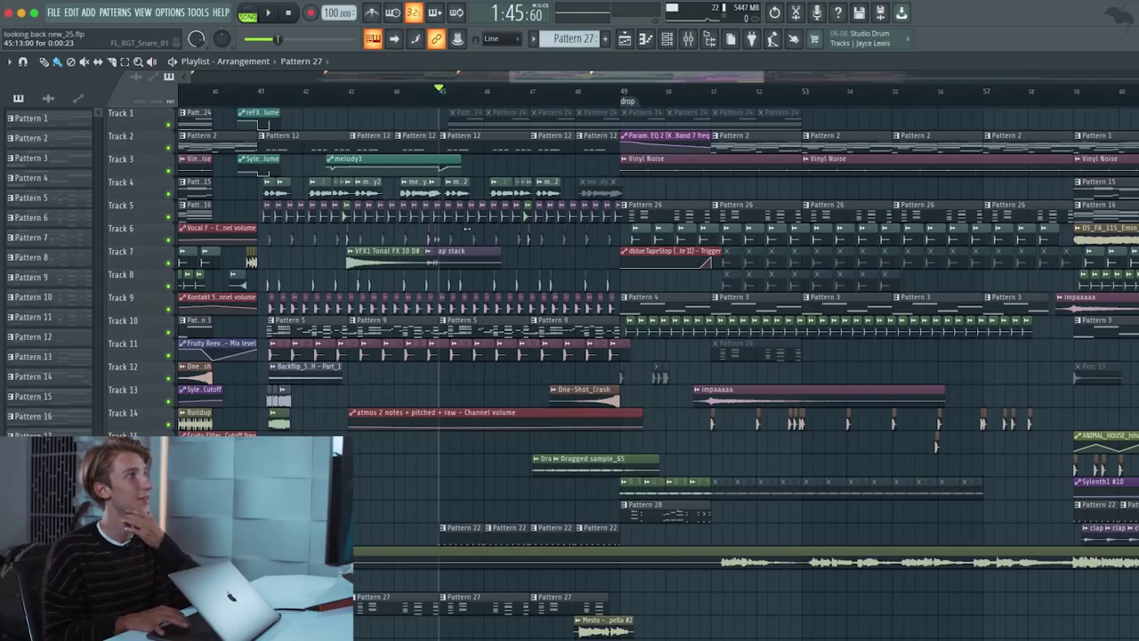
{"action": "scroll", "coordinate": [418, 249], "scroll_direction": "down", "scroll_amount": 4}
{"action": "scroll", "coordinate": [339, 272], "scroll_direction": "down", "scroll_amount": 2}
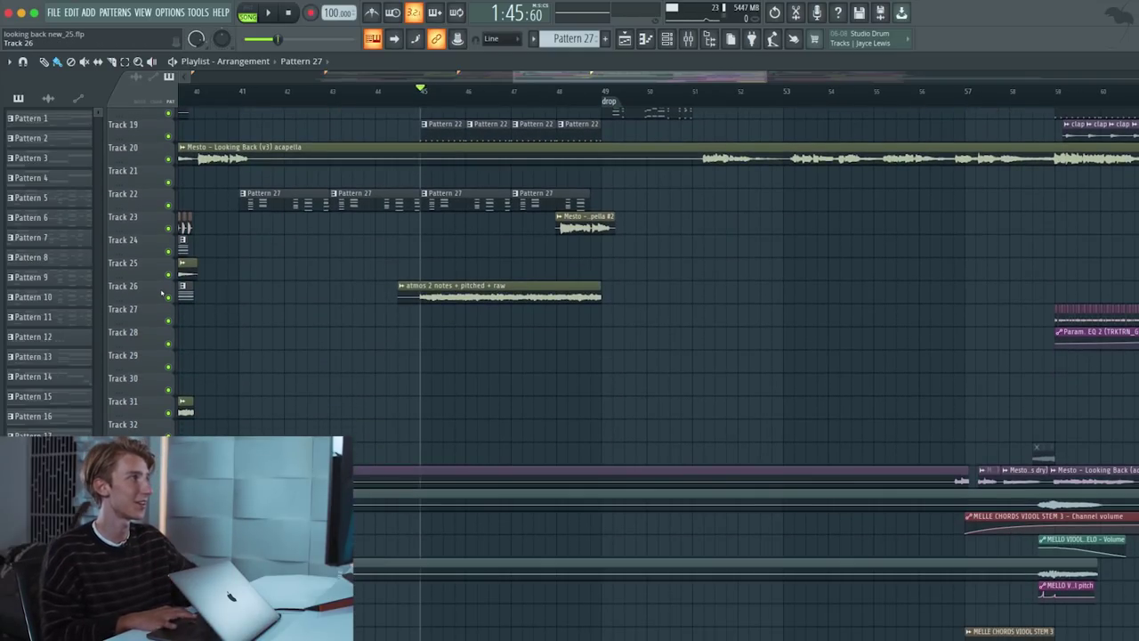
{"action": "key", "text": "space"}
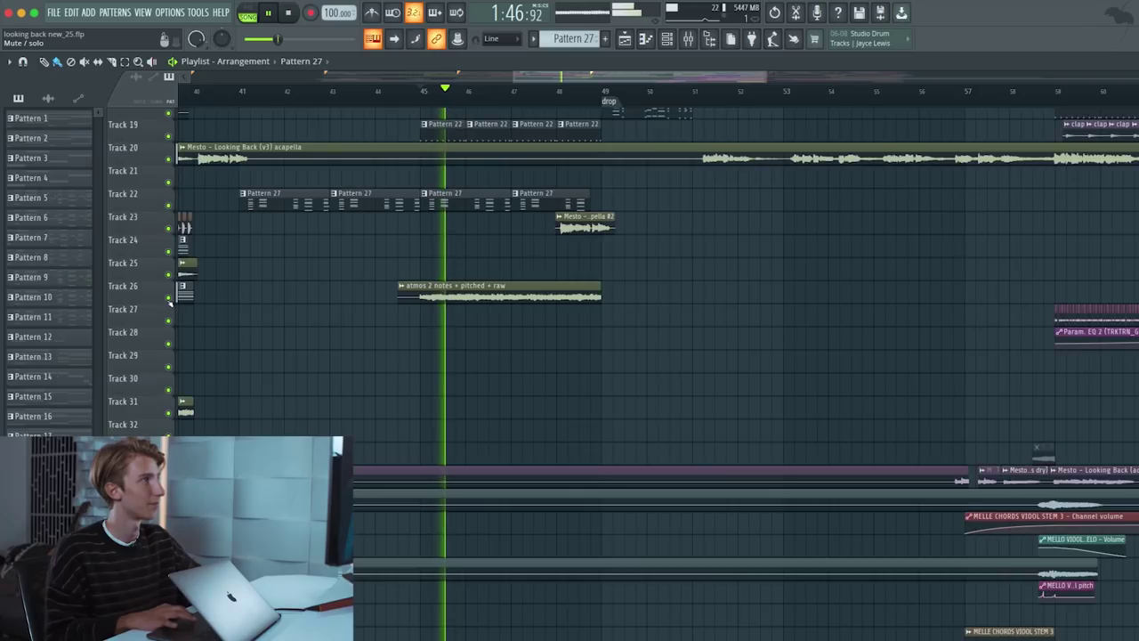
{"action": "scroll", "coordinate": [596, 249], "scroll_direction": "down", "scroll_amount": 2}
{"action": "scroll", "coordinate": [587, 240], "scroll_direction": "down", "scroll_amount": 1}
{"action": "scroll", "coordinate": [578, 216], "scroll_direction": "up", "scroll_amount": 3}
{"action": "key", "text": "space"}
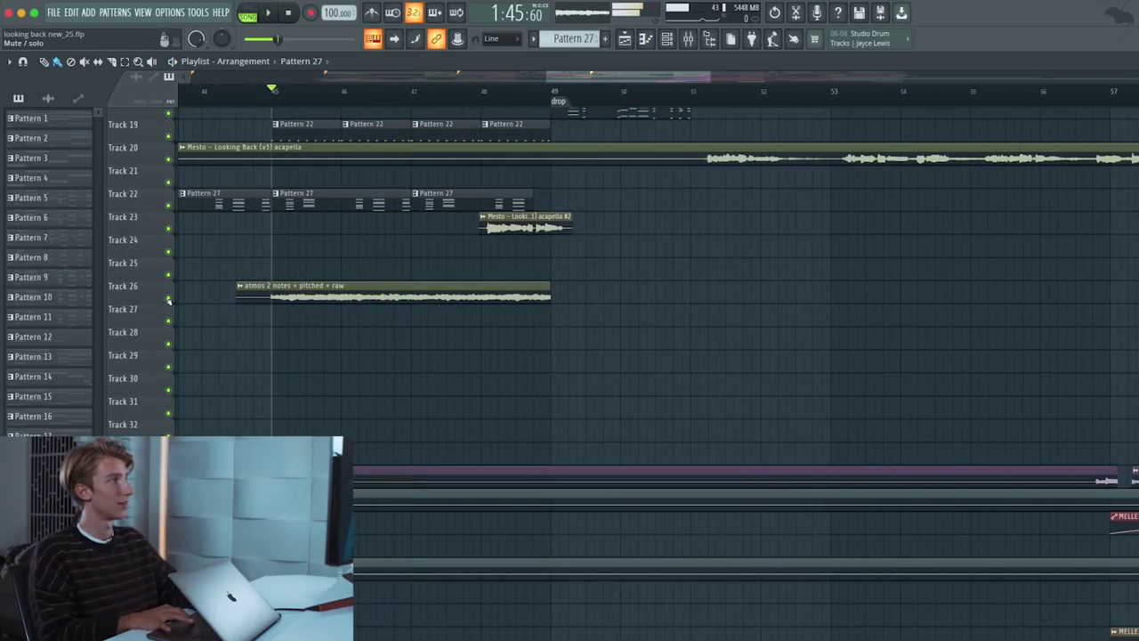
{"action": "scroll", "coordinate": [519, 339], "scroll_direction": "up", "scroll_amount": 6}
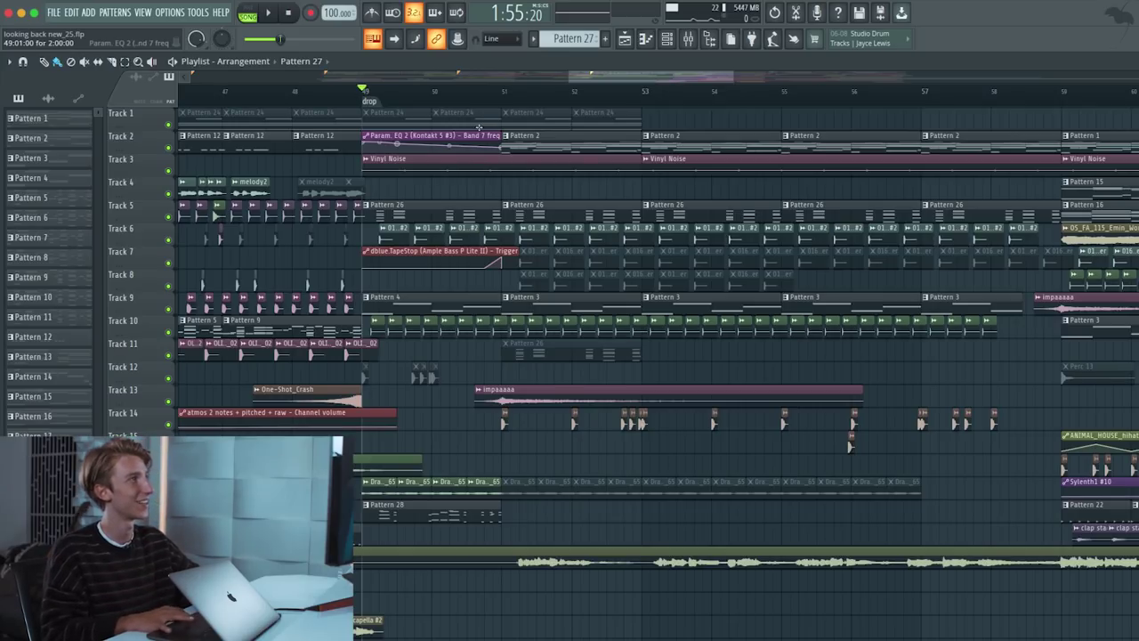
{"action": "key", "text": "space"}
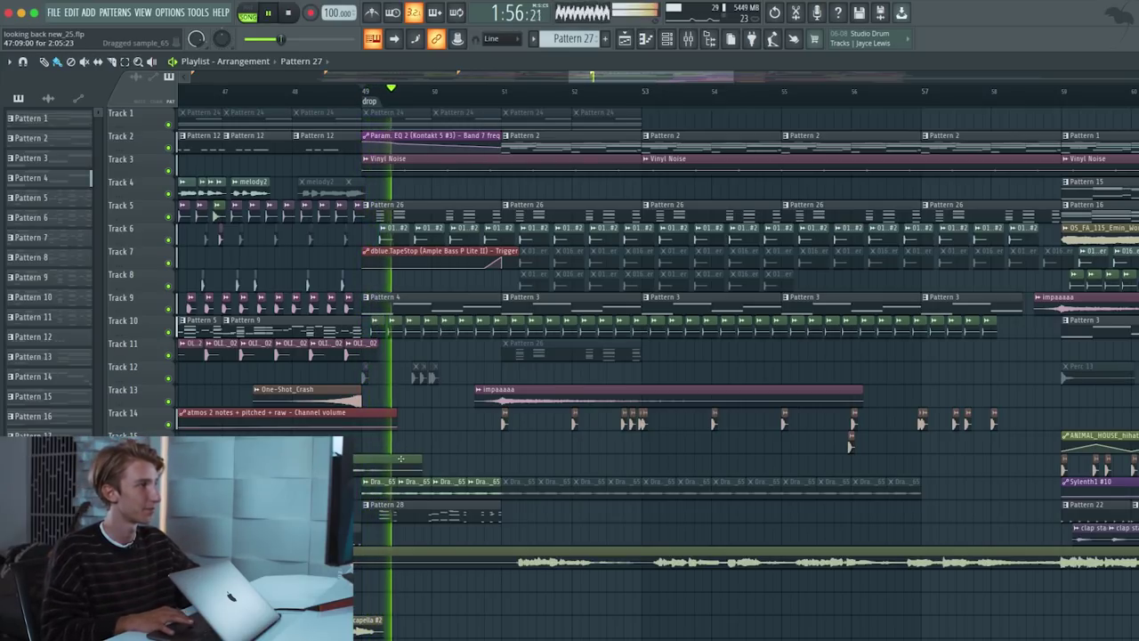
{"action": "double_click", "coordinate": [400, 517]}
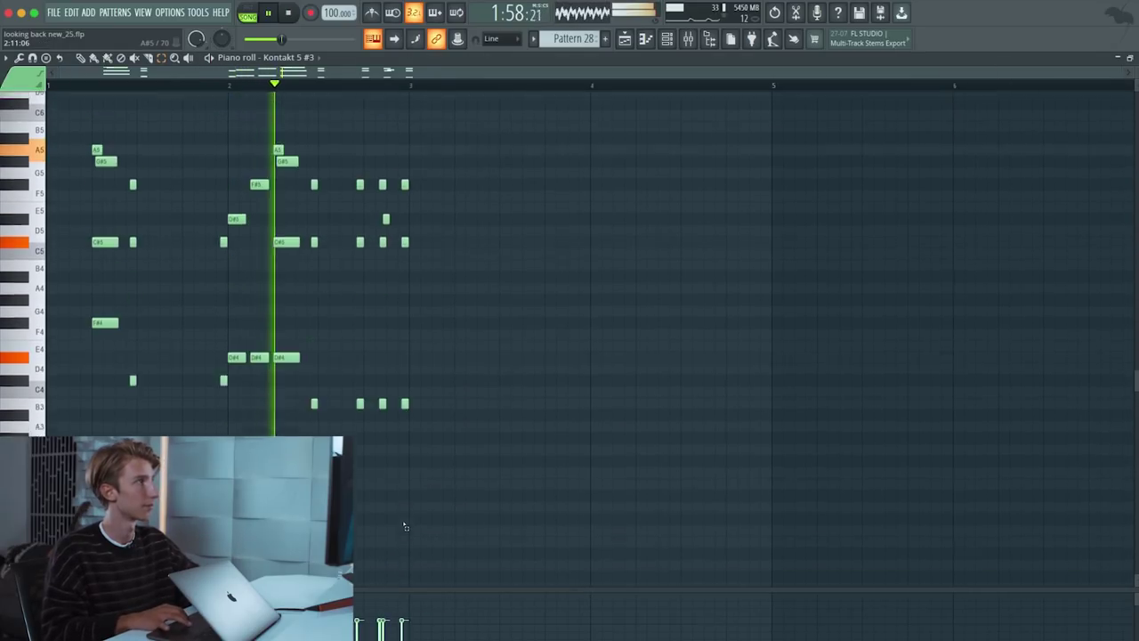
{"action": "left_click", "coordinate": [252, 12]}
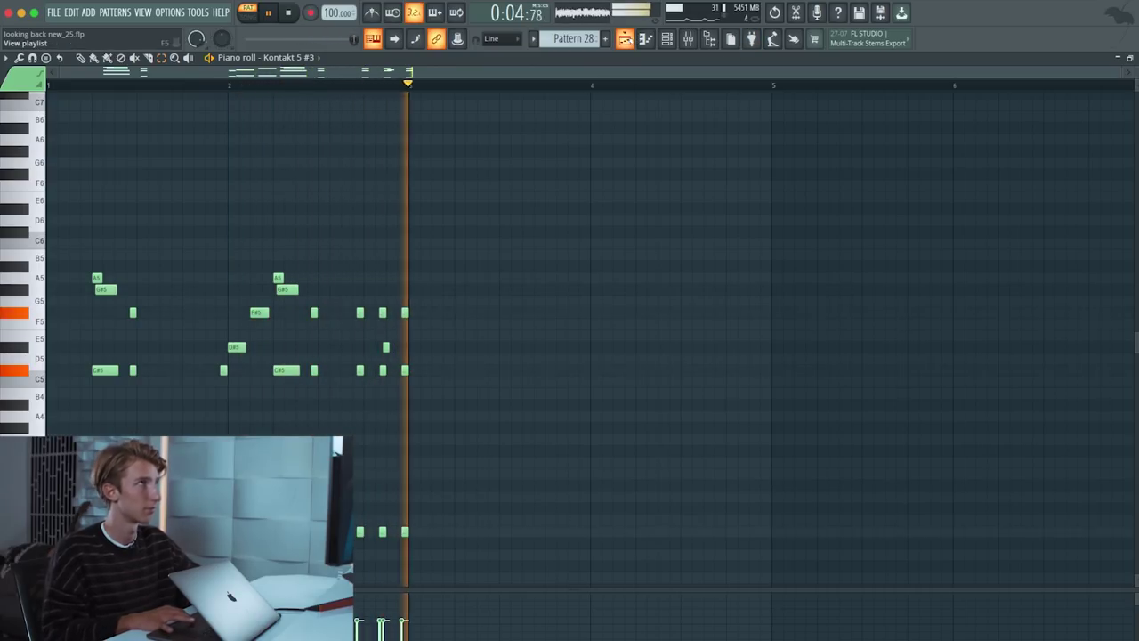
{"action": "left_click", "coordinate": [624, 38]}
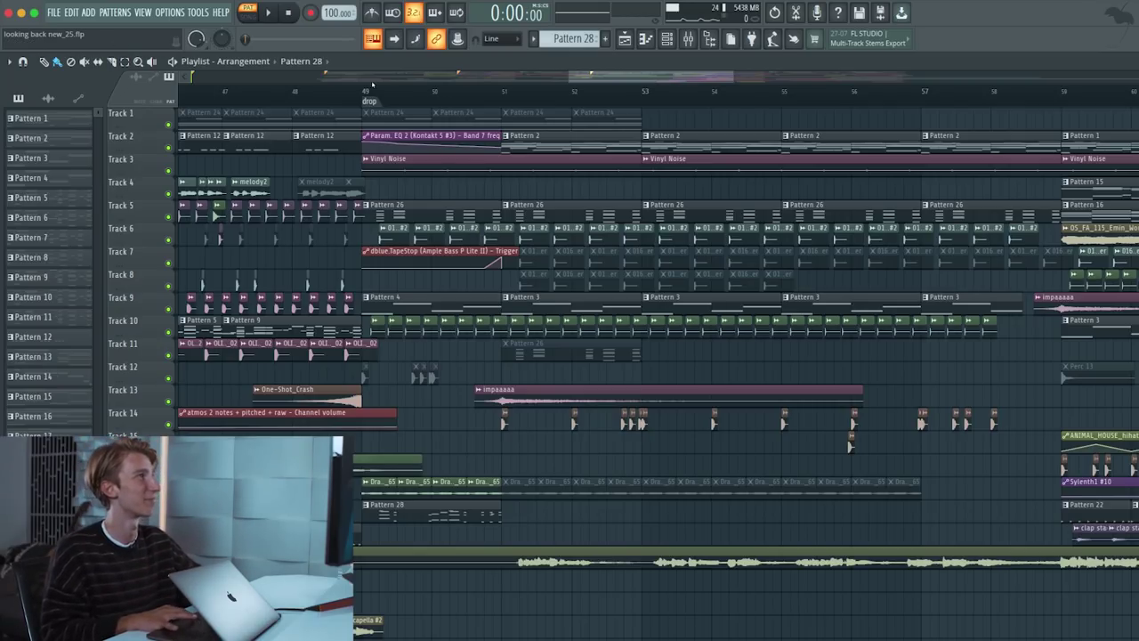
- Zoom out, scroll down to Tracks 18–31, and zoom the playlist into bars 54–68
{"action": "scroll", "coordinate": [388, 433], "scroll_direction": "down", "scroll_amount": 2}
{"action": "scroll", "coordinate": [389, 432], "scroll_direction": "down", "scroll_amount": 2}
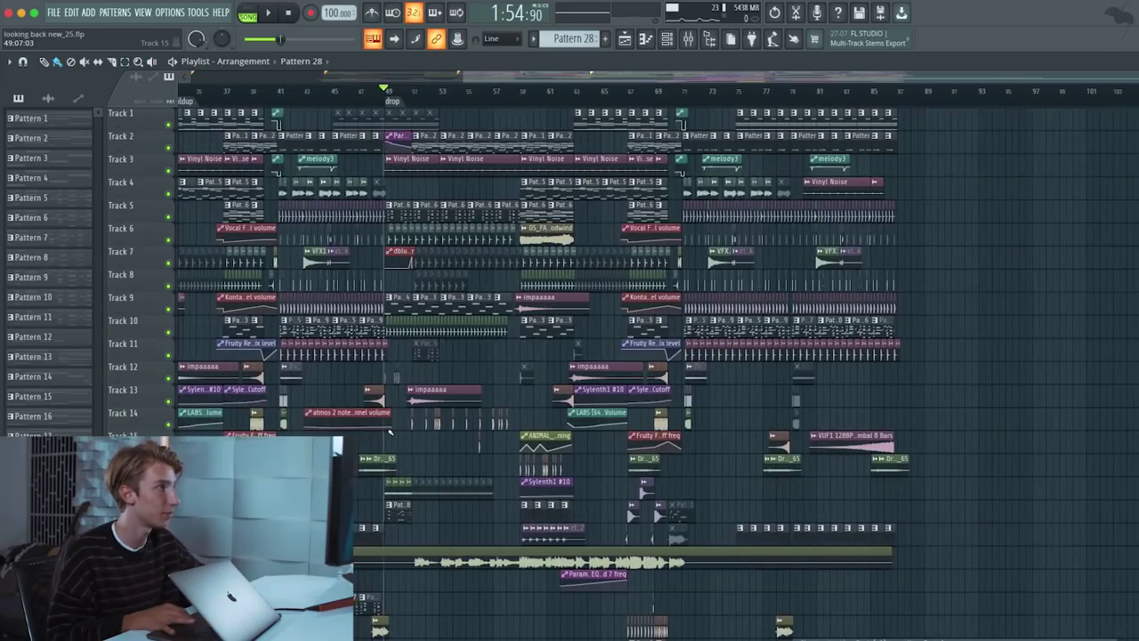
{"action": "scroll", "coordinate": [389, 433], "scroll_direction": "down", "scroll_amount": 2}
{"action": "scroll", "coordinate": [452, 428], "scroll_direction": "up", "scroll_amount": 2}
{"action": "scroll", "coordinate": [480, 436], "scroll_direction": "up", "scroll_amount": 2}
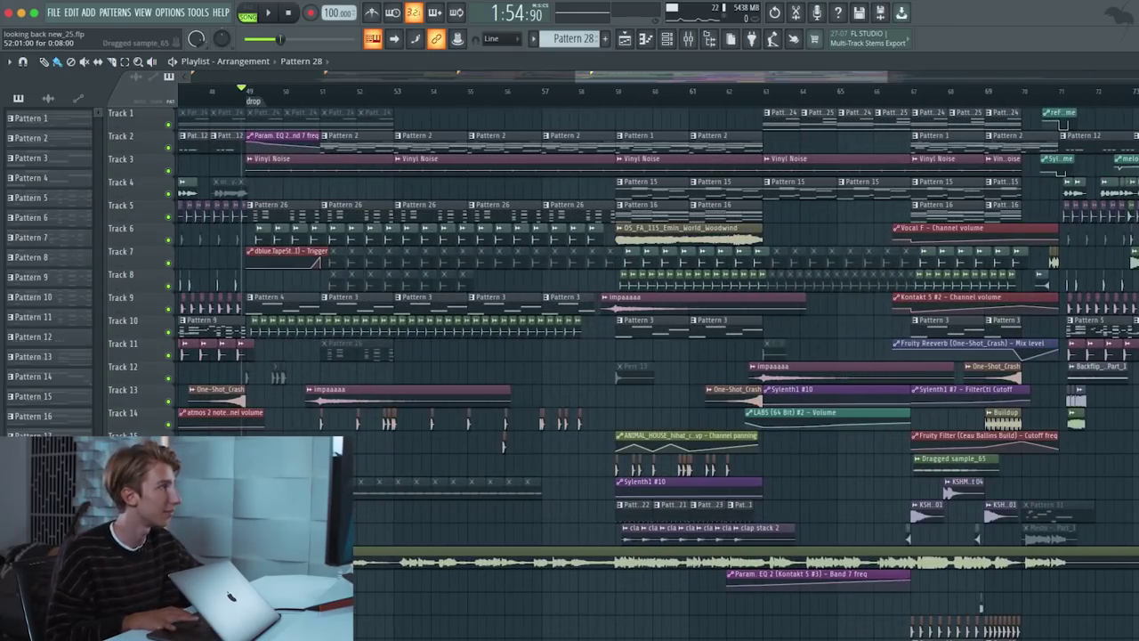
{"action": "scroll", "coordinate": [367, 242], "scroll_direction": "down", "scroll_amount": 2}
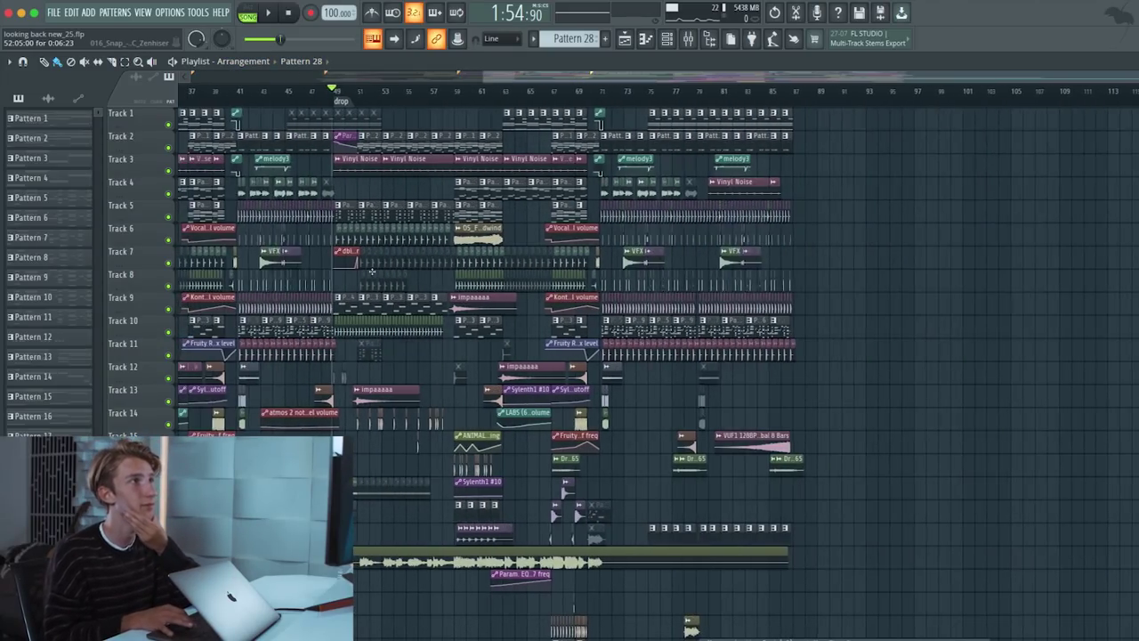
{"action": "scroll", "coordinate": [372, 271], "scroll_direction": "up", "scroll_amount": 2}
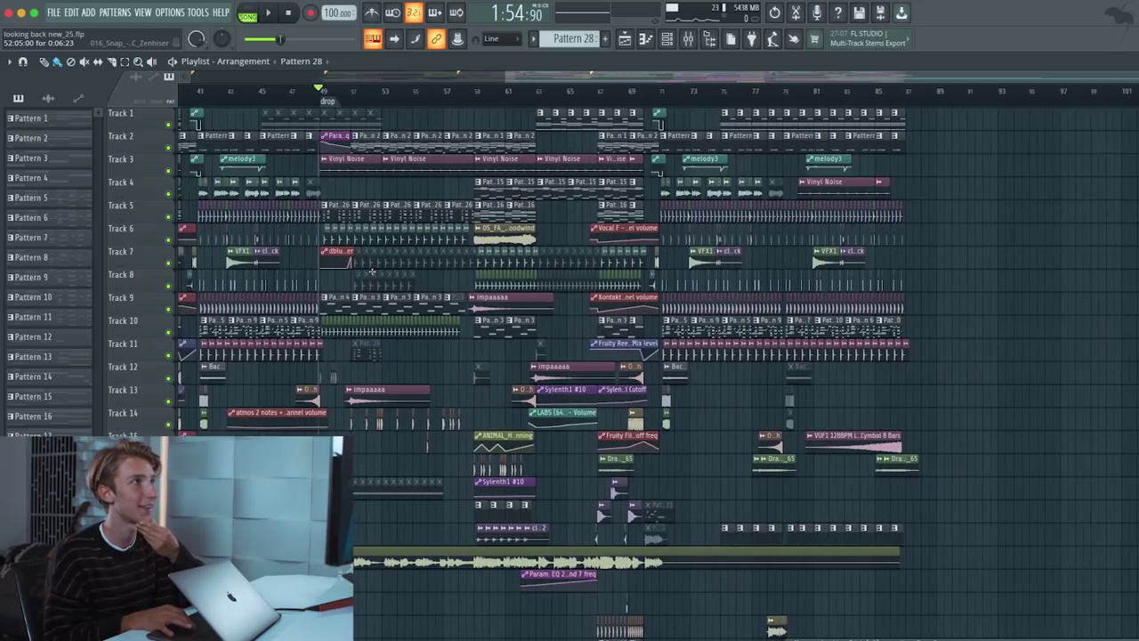
{"action": "scroll", "coordinate": [764, 197], "scroll_direction": "down", "scroll_amount": 2}
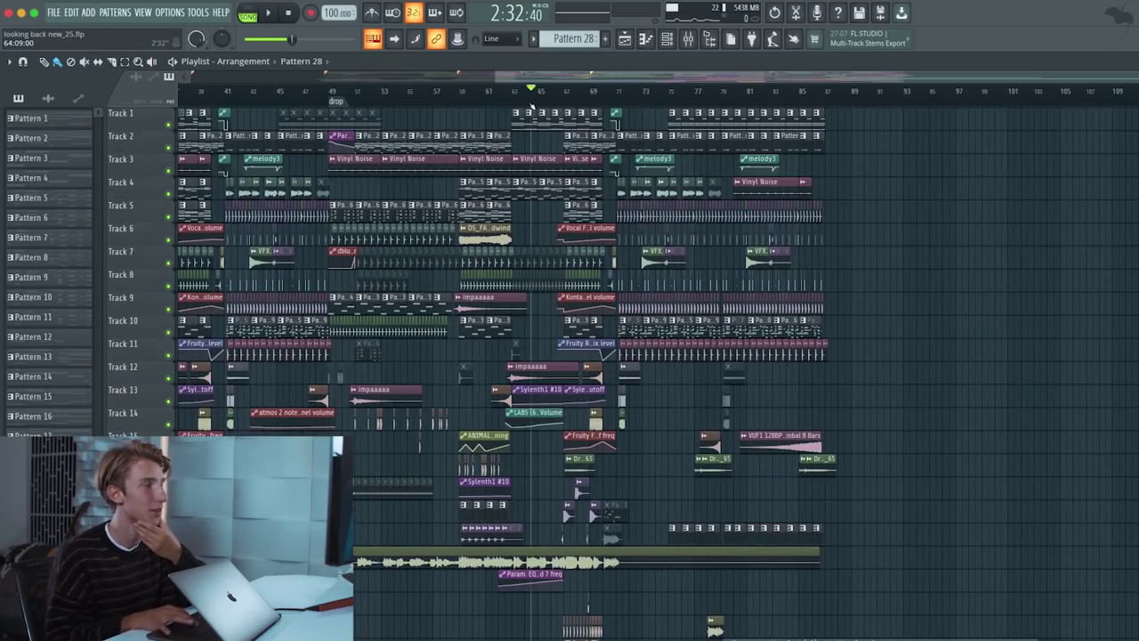
{"action": "scroll", "coordinate": [477, 178], "scroll_direction": "down", "scroll_amount": 3}
{"action": "scroll", "coordinate": [477, 285], "scroll_direction": "down", "scroll_amount": 3}
{"action": "scroll", "coordinate": [477, 392], "scroll_direction": "down", "scroll_amount": 2}
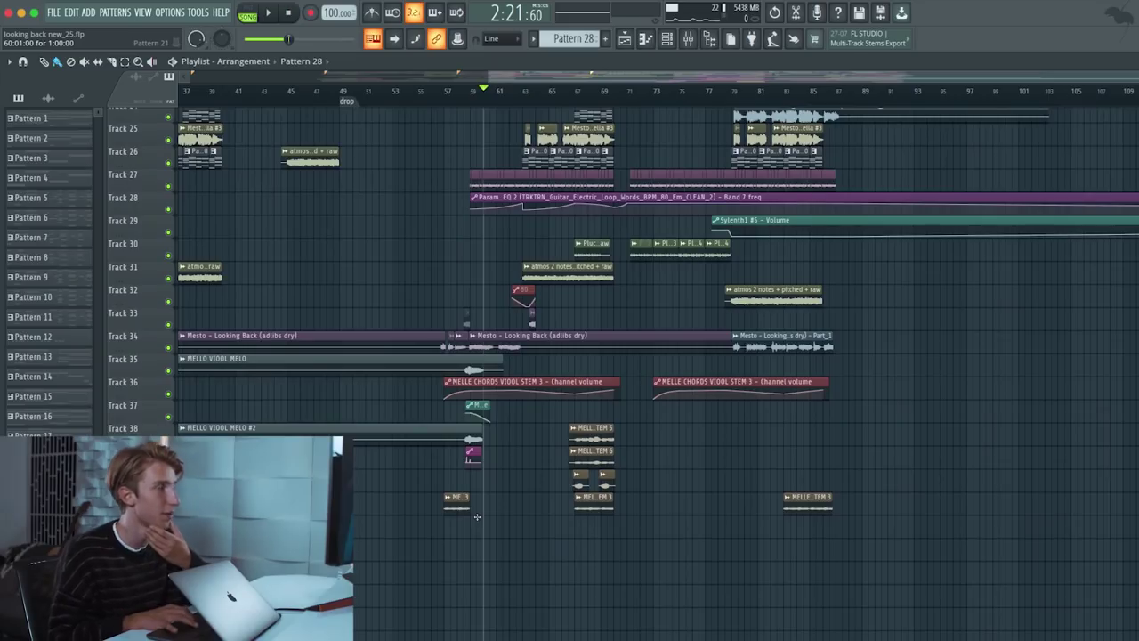
{"action": "scroll", "coordinate": [477, 498], "scroll_direction": "down", "scroll_amount": 3}
{"action": "scroll", "coordinate": [477, 516], "scroll_direction": "up", "scroll_amount": 2}
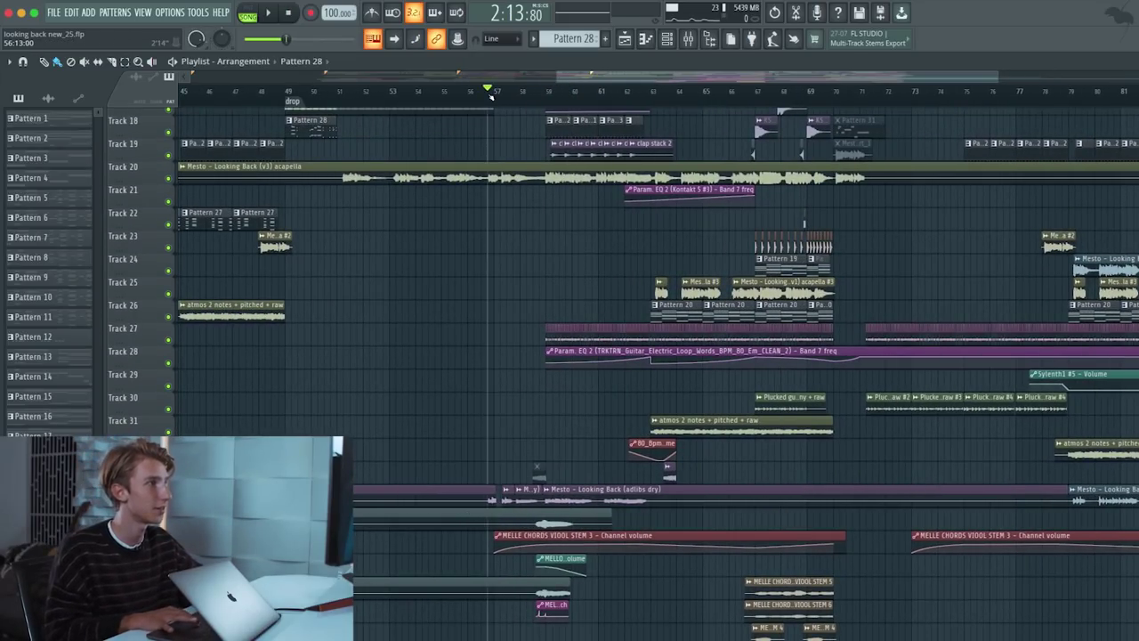
{"action": "scroll", "coordinate": [574, 488], "scroll_direction": "up", "scroll_amount": 2}
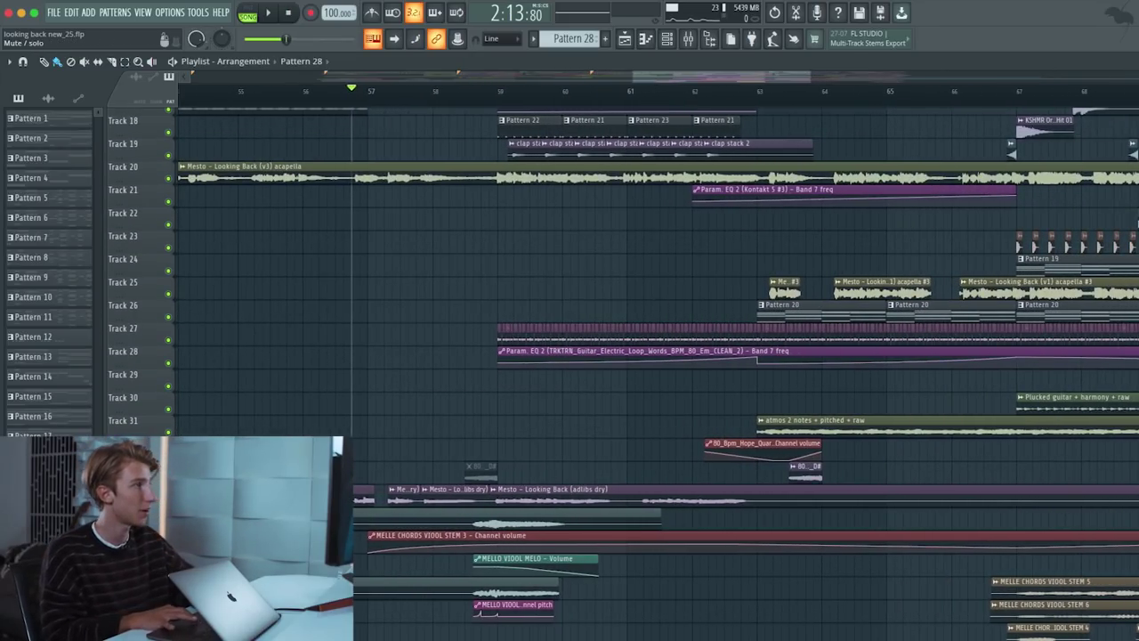
- Solo the dry adlibs track, then a violin track, and briefly play it
{"action": "right_click", "coordinate": [168, 488]}
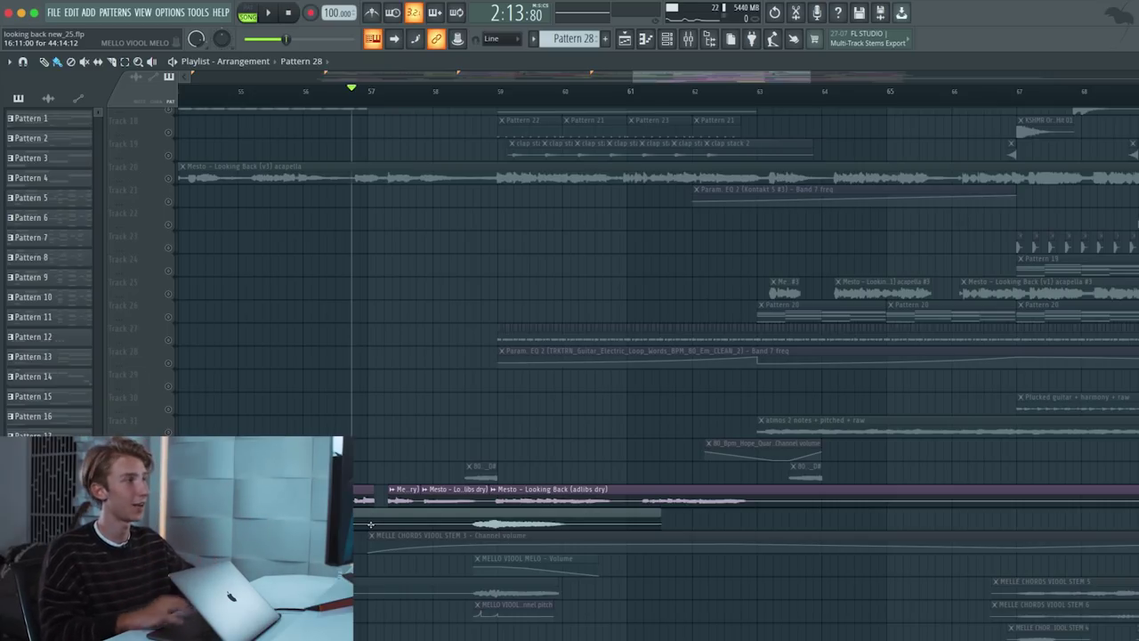
{"action": "left_click", "coordinate": [168, 500], "text": "ctrl"}
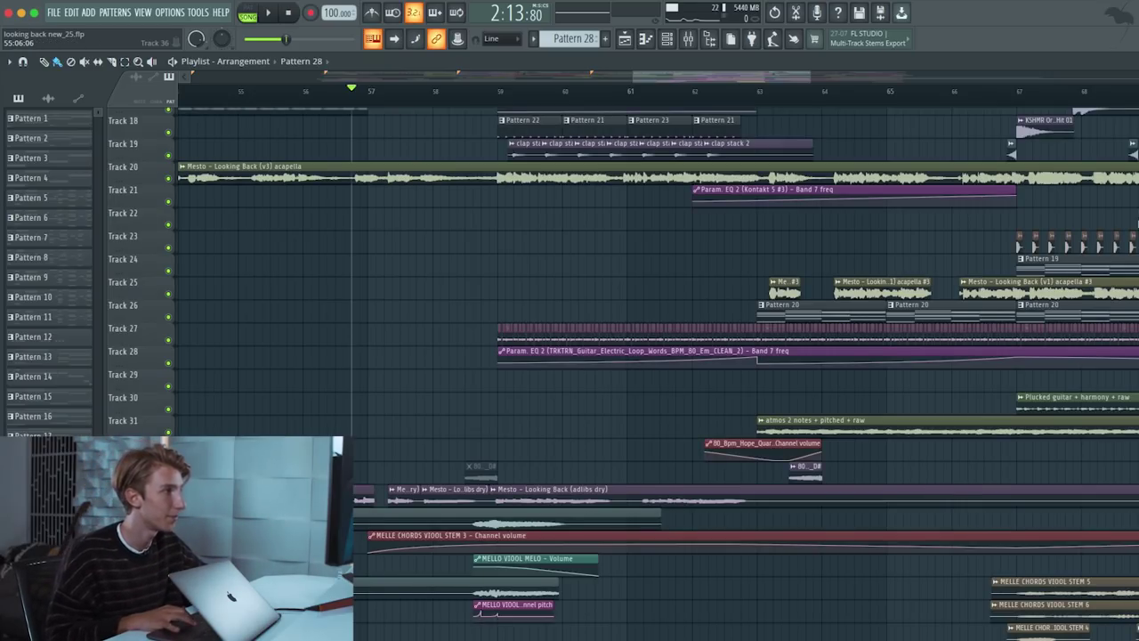
{"action": "scroll", "coordinate": [623, 373], "scroll_direction": "down", "scroll_amount": 1}
{"action": "left_click", "coordinate": [168, 569], "text": "ctrl"}
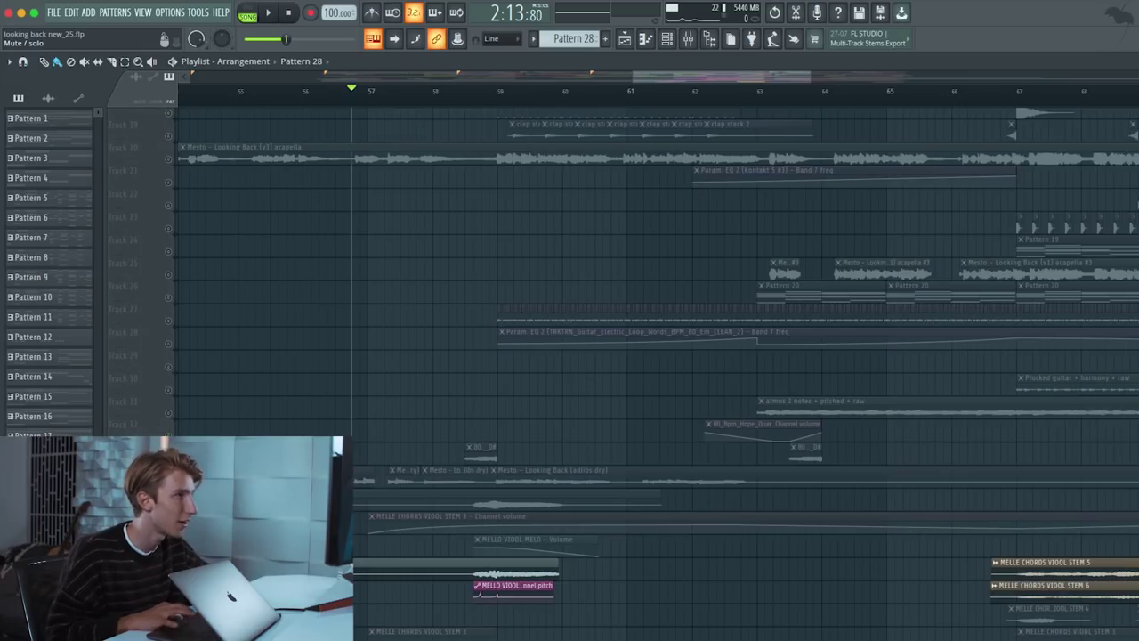
{"action": "left_click", "coordinate": [133, 525]}
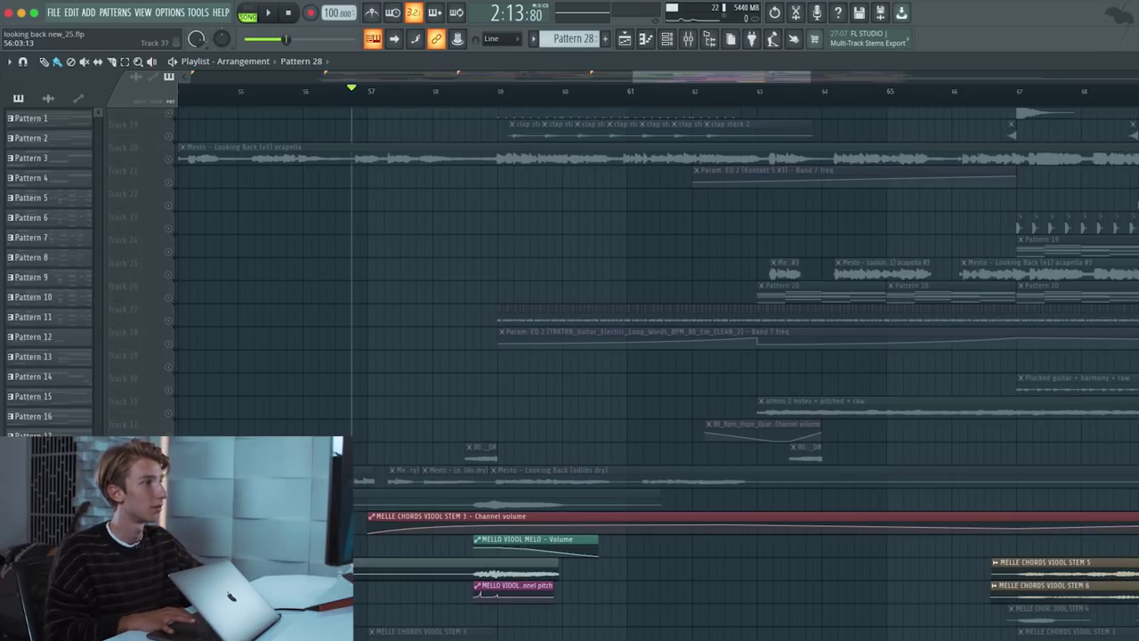
{"action": "key", "text": "space"}
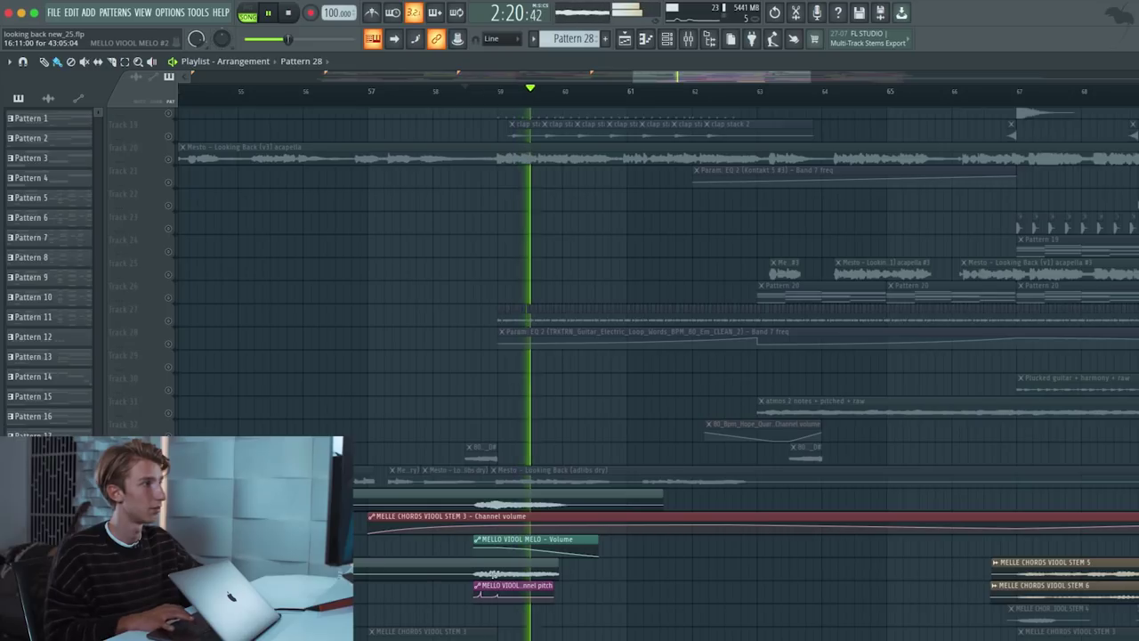
{"action": "key", "text": "space"}
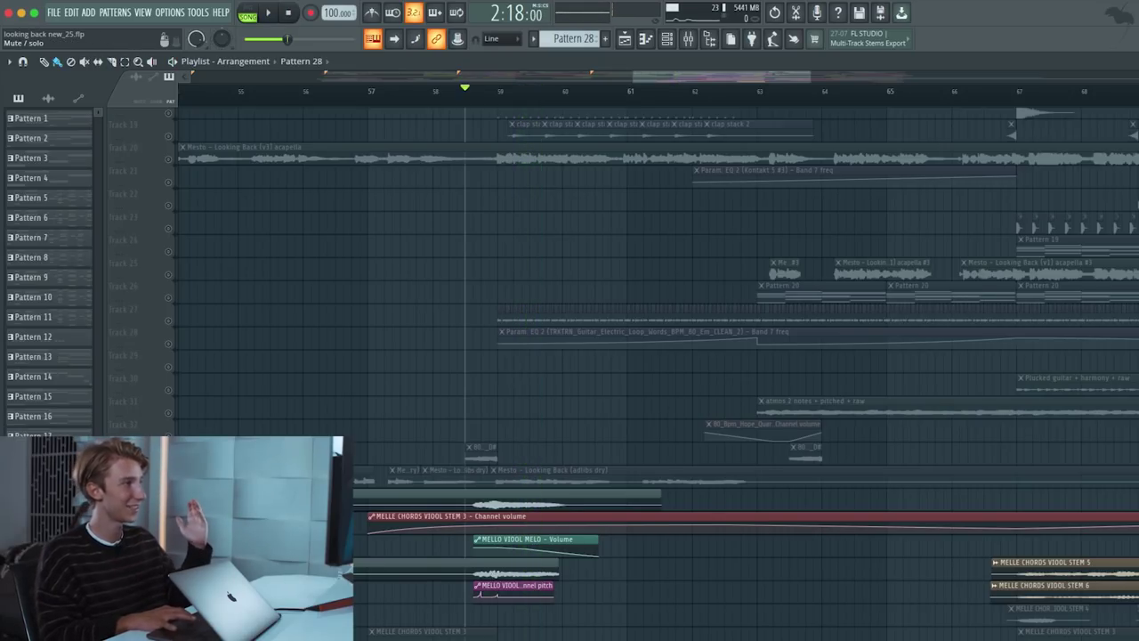
- Play the full mix unsoloed, then audition MELLE CHORDS VIOOL STEM 3 soloed
{"action": "right_click", "coordinate": [168, 446]}
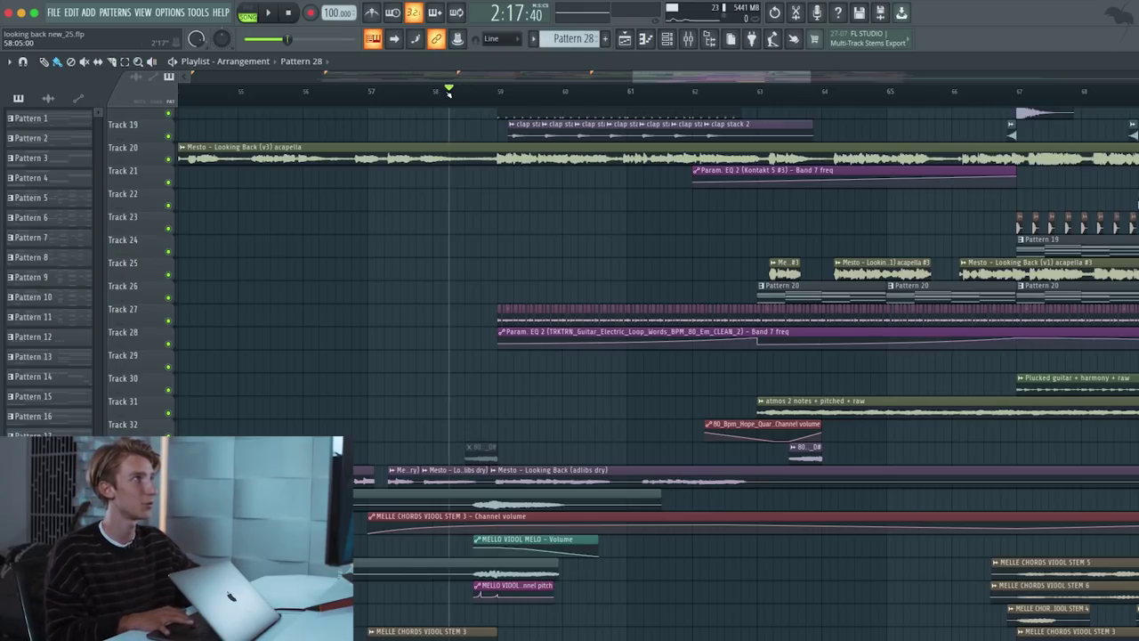
{"action": "key", "text": "space"}
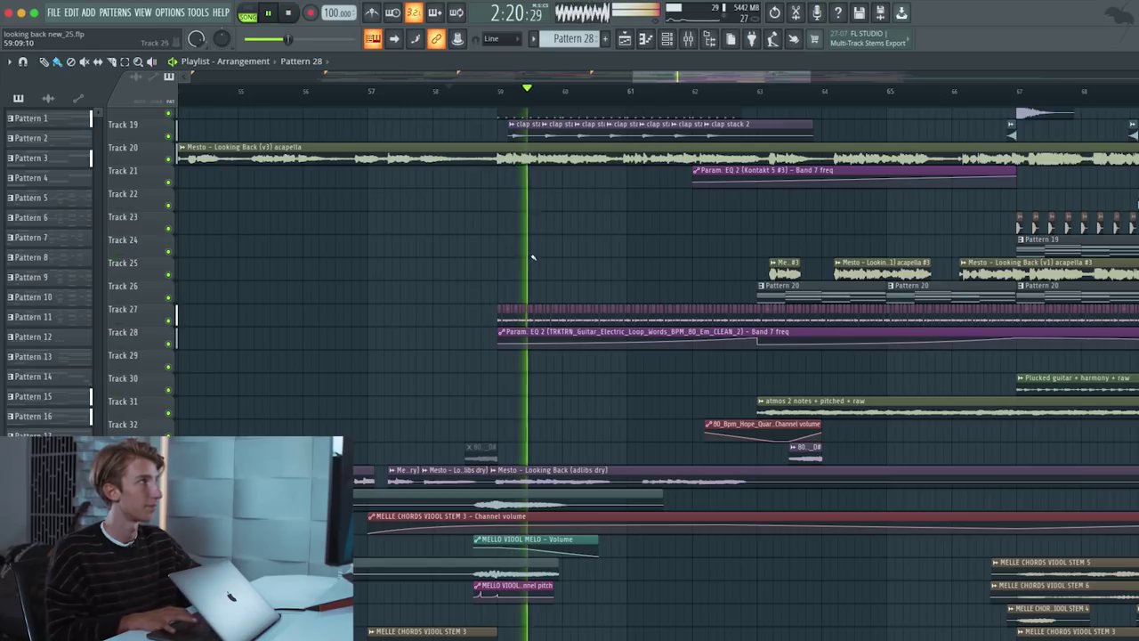
{"action": "key", "text": "space"}
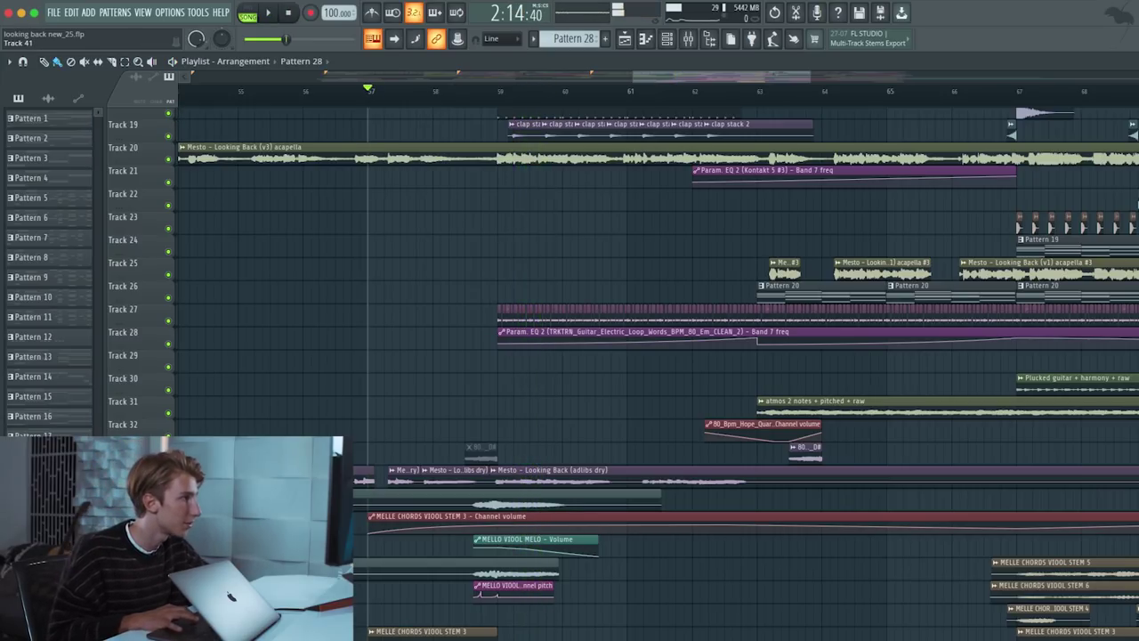
{"action": "right_click", "coordinate": [168, 632]}
{"action": "key", "text": "space"}
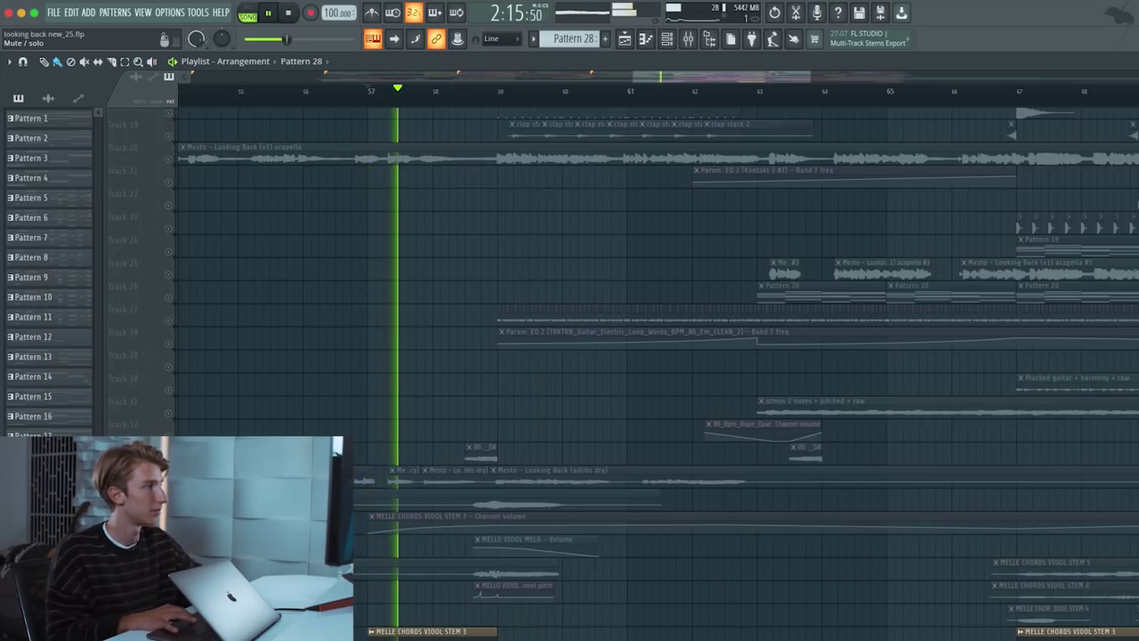
{"action": "right_click", "coordinate": [168, 632]}
{"action": "key", "text": "space"}
- Solo the MELLE CHORDS VIOOL STEM 5 track and play it from around bar 67
{"action": "scroll", "coordinate": [683, 574], "scroll_direction": "right", "scroll_amount": 5}
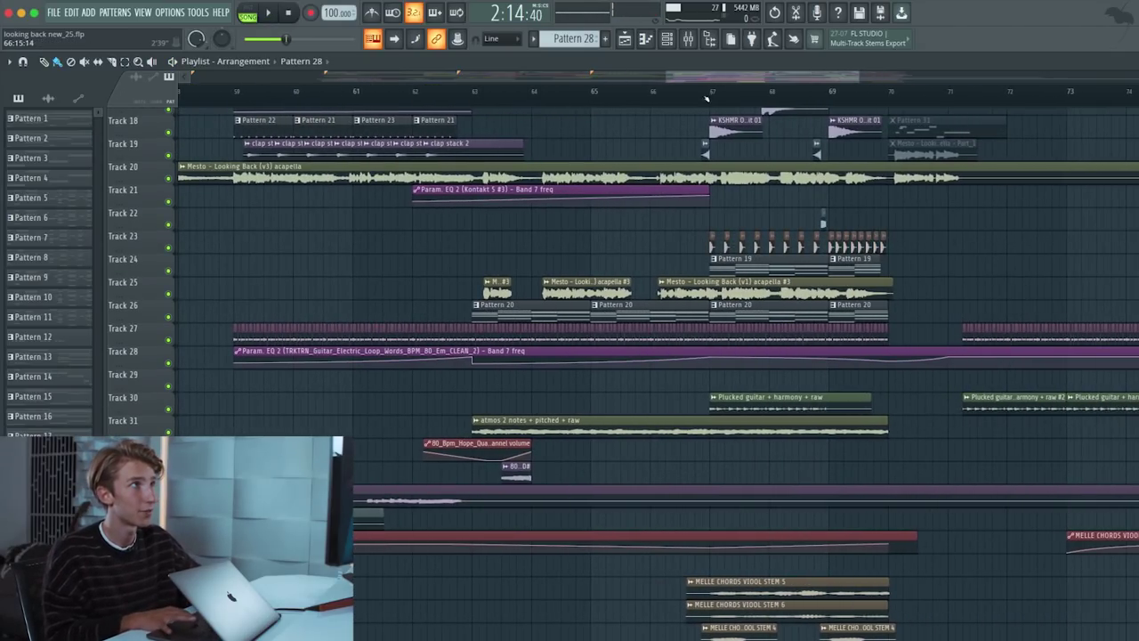
{"action": "right_click", "coordinate": [169, 593]}
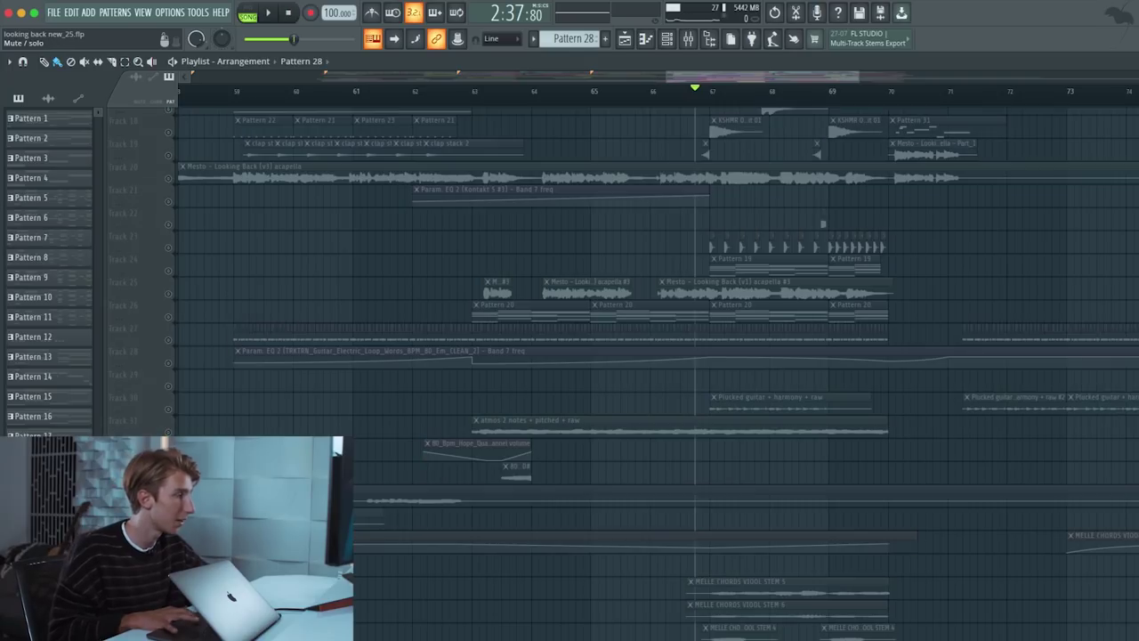
{"action": "key", "text": "space"}
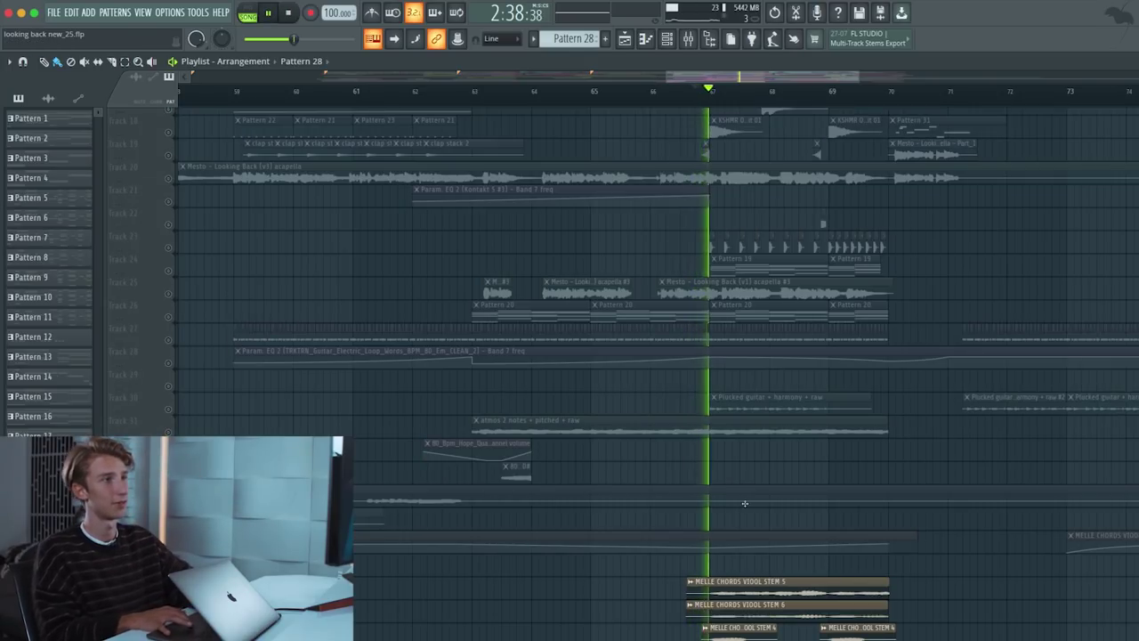
{"action": "scroll", "coordinate": [738, 513], "scroll_direction": "up", "scroll_amount": 2}
{"action": "scroll", "coordinate": [738, 513], "scroll_direction": "down", "scroll_amount": 3}
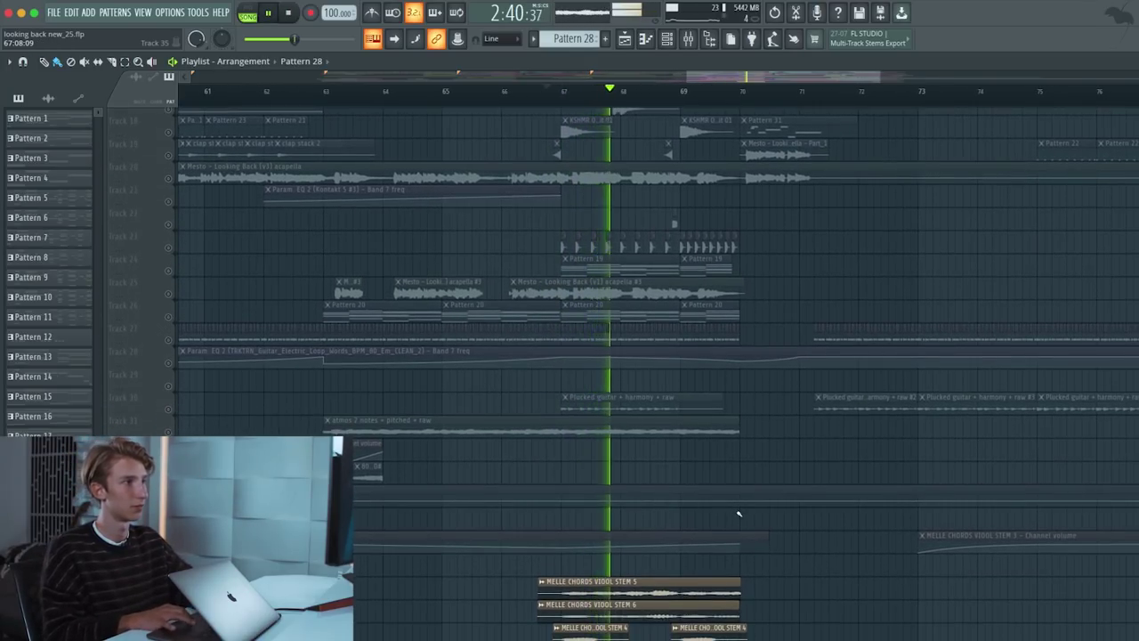
{"action": "scroll", "coordinate": [738, 513], "scroll_direction": "down", "scroll_amount": 3}
- Inspect STEM 5's Pitcher and ValhallaRoom mixer chain, then replay the playlist from bar 67
{"action": "double_click", "coordinate": [553, 492]}
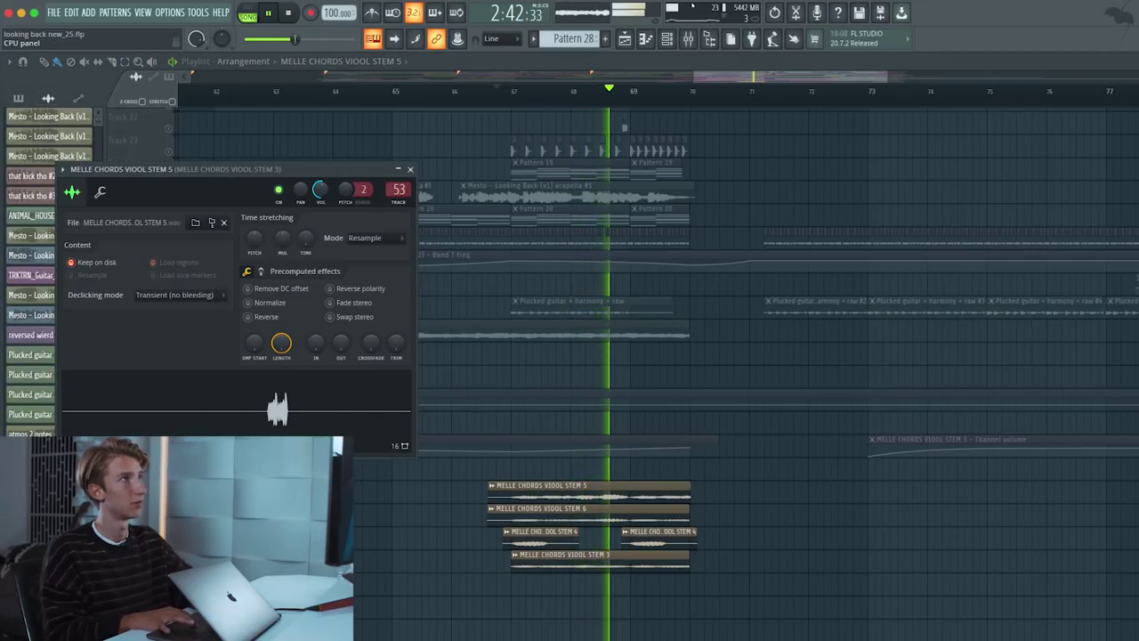
{"action": "key", "text": "F9"}
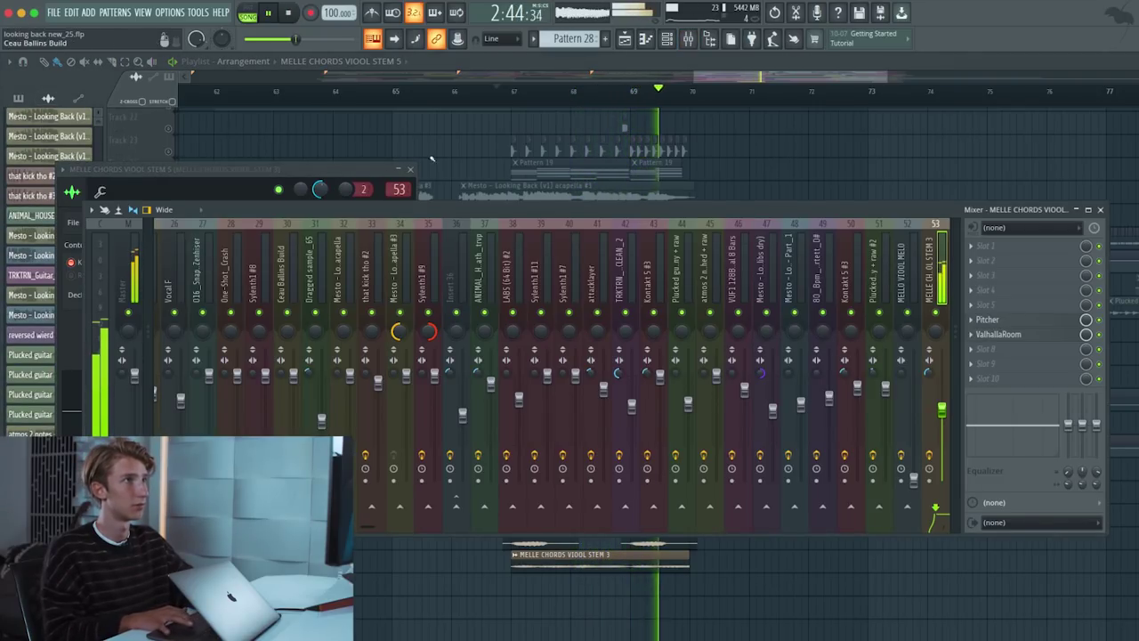
{"action": "left_click", "coordinate": [719, 77]}
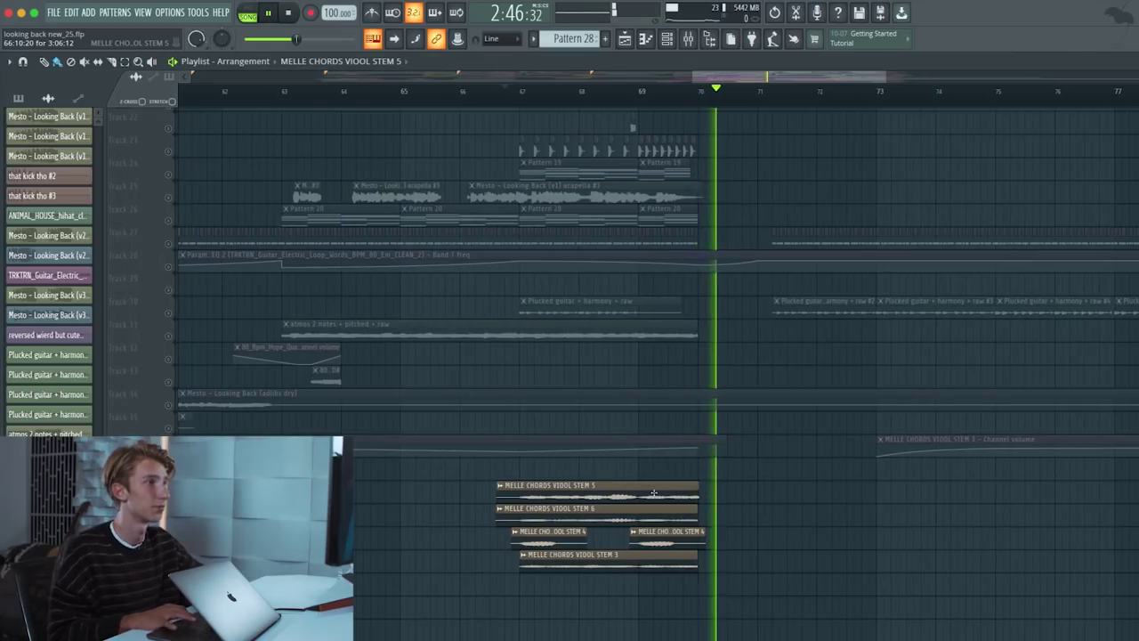
{"action": "key", "text": "space"}
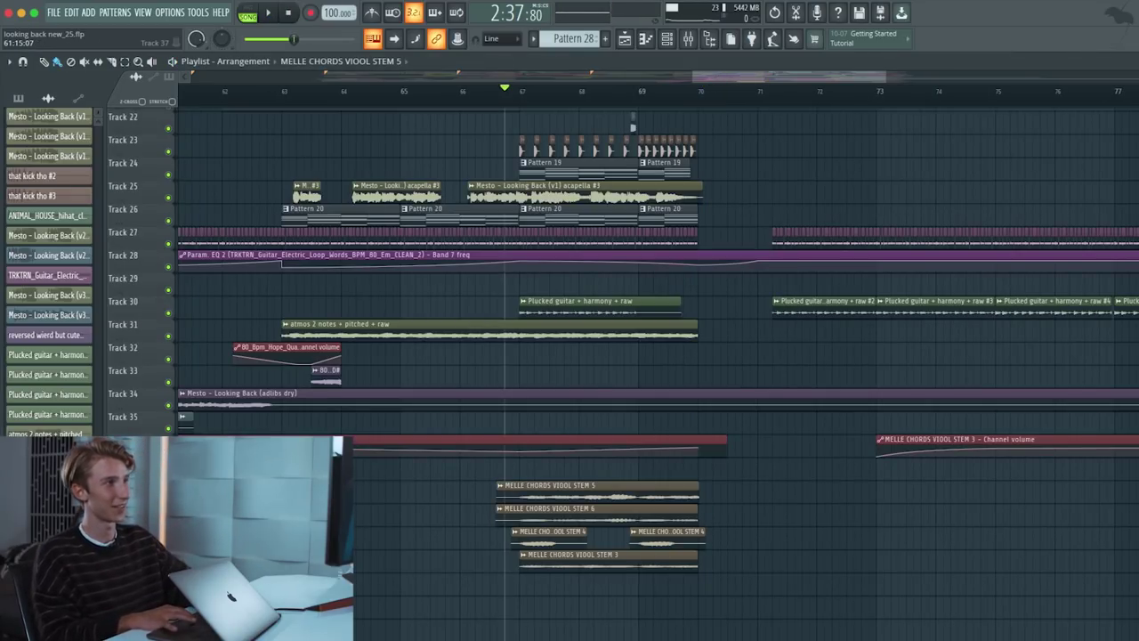
{"action": "key", "text": "space"}
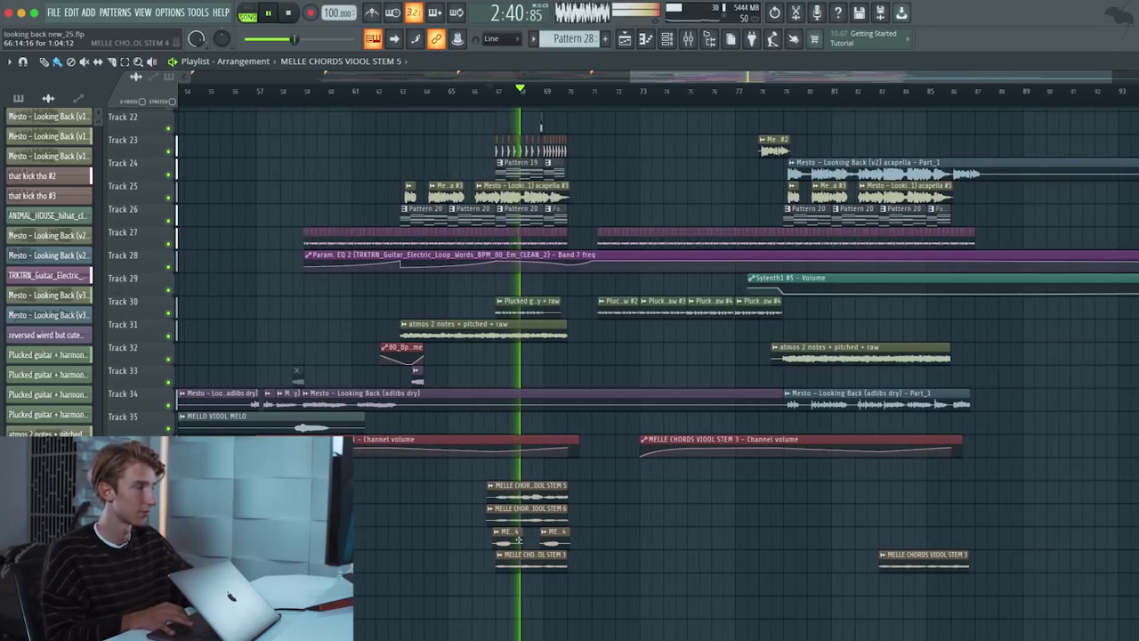
- Stop playback and frame the playlist on bars 70–101 across tracks 20–34
{"action": "scroll", "coordinate": [518, 539], "scroll_direction": "up", "scroll_amount": 4}
{"action": "scroll", "coordinate": [518, 539], "scroll_direction": "up", "scroll_amount": 5}
{"action": "scroll", "coordinate": [518, 539], "scroll_direction": "up", "scroll_amount": 5}
{"action": "scroll", "coordinate": [518, 539], "scroll_direction": "up", "scroll_amount": 7}
{"action": "scroll", "coordinate": [518, 539], "scroll_direction": "down", "scroll_amount": 3}
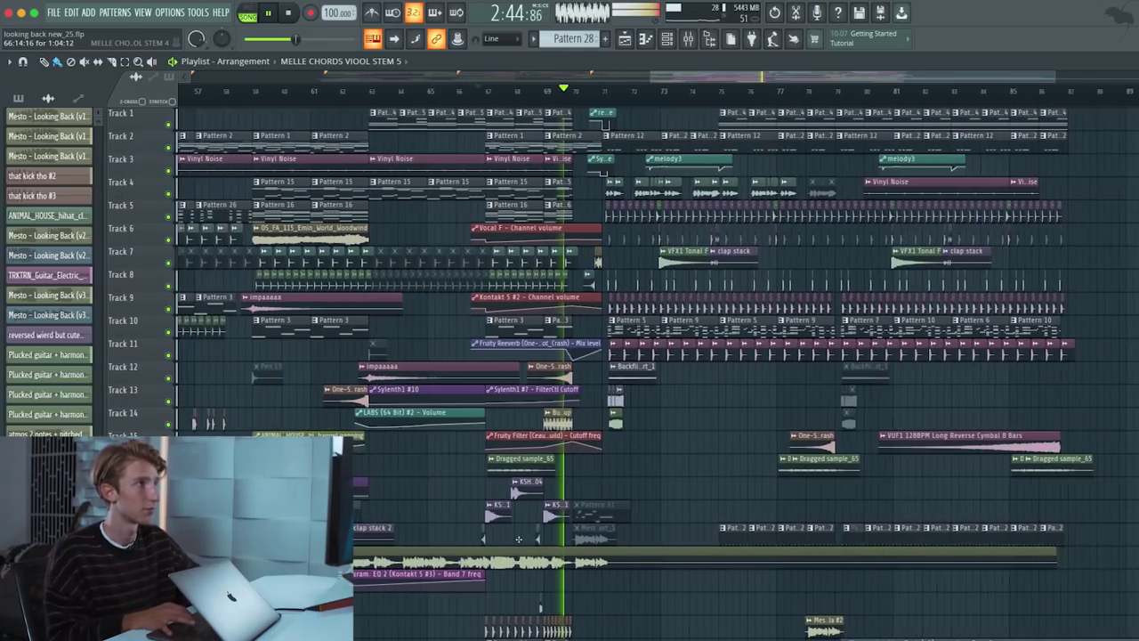
{"action": "key", "text": "space"}
{"action": "scroll", "coordinate": [596, 425], "scroll_direction": "down", "scroll_amount": 3}
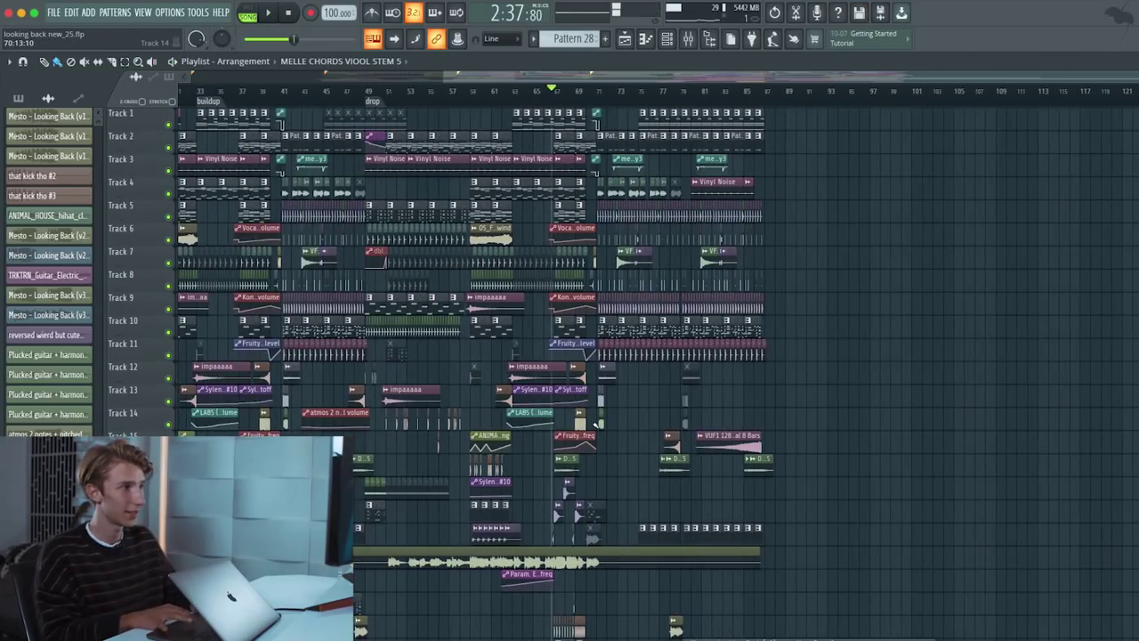
{"action": "scroll", "coordinate": [596, 425], "scroll_direction": "up", "scroll_amount": 3}
{"action": "scroll", "coordinate": [623, 423], "scroll_direction": "down", "scroll_amount": 5}
{"action": "scroll", "coordinate": [676, 418], "scroll_direction": "down", "scroll_amount": 5}
{"action": "scroll", "coordinate": [747, 415], "scroll_direction": "down", "scroll_amount": 5}
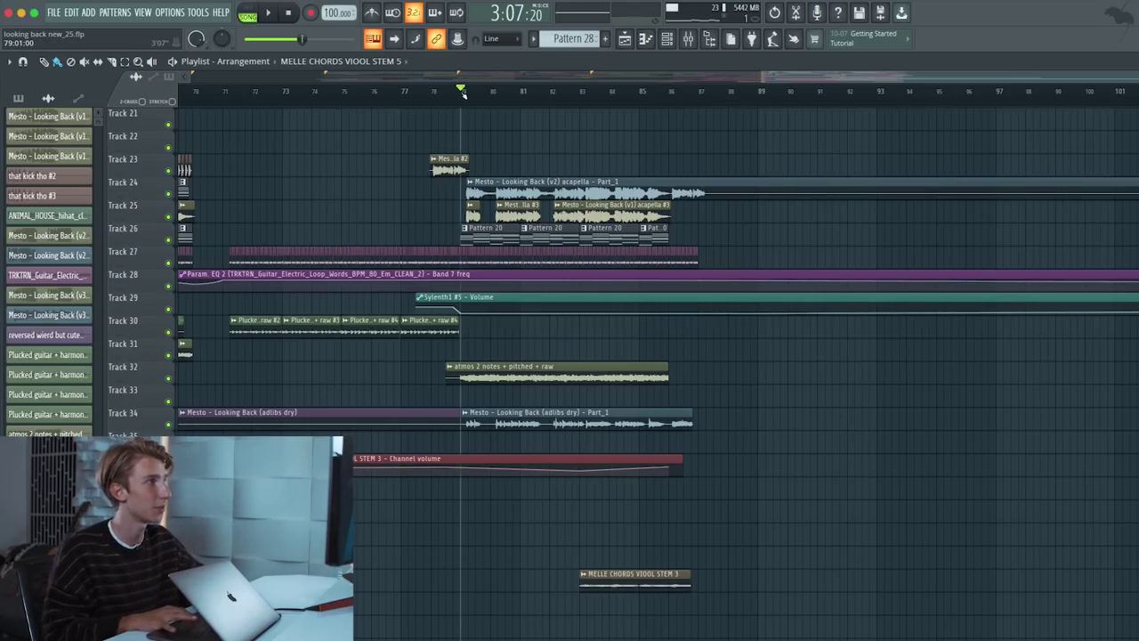
{"action": "scroll", "coordinate": [329, 400], "scroll_direction": "up", "scroll_amount": 1}
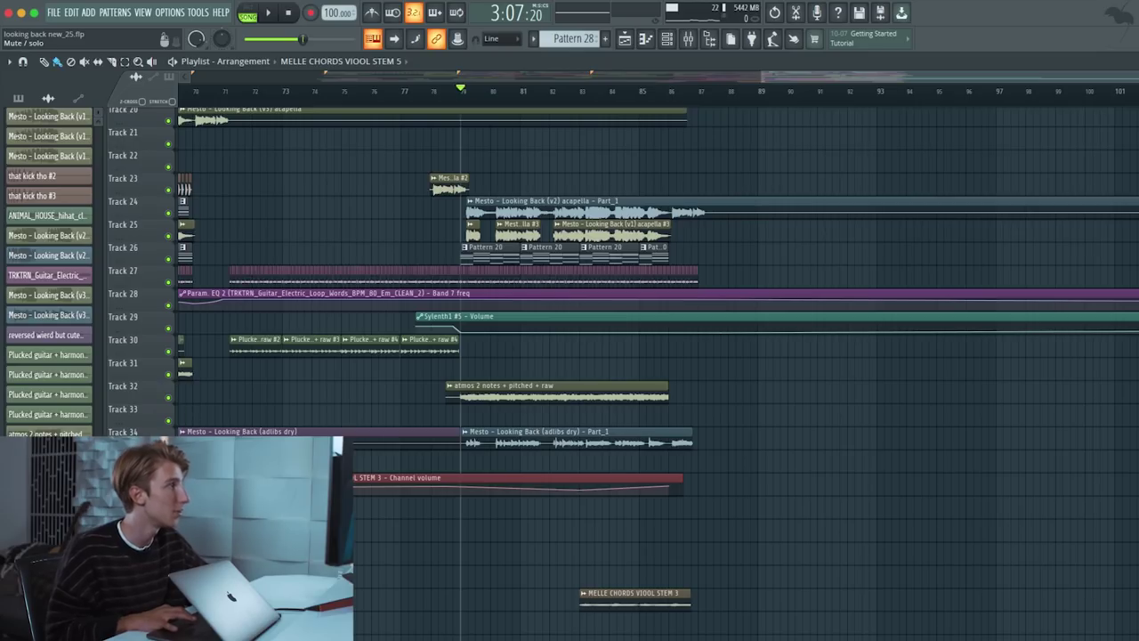
- Solo Track 34 and raise its insert 48 fader to 87% (−3.1 dB)
{"action": "right_click", "coordinate": [168, 433]}
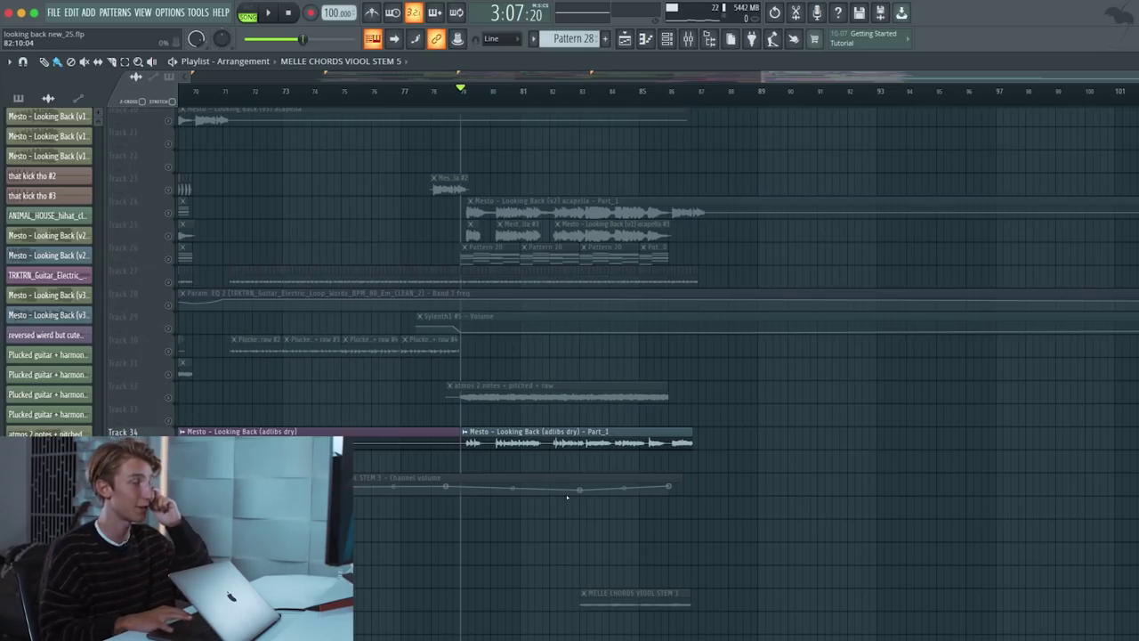
{"action": "double_click", "coordinate": [534, 432]}
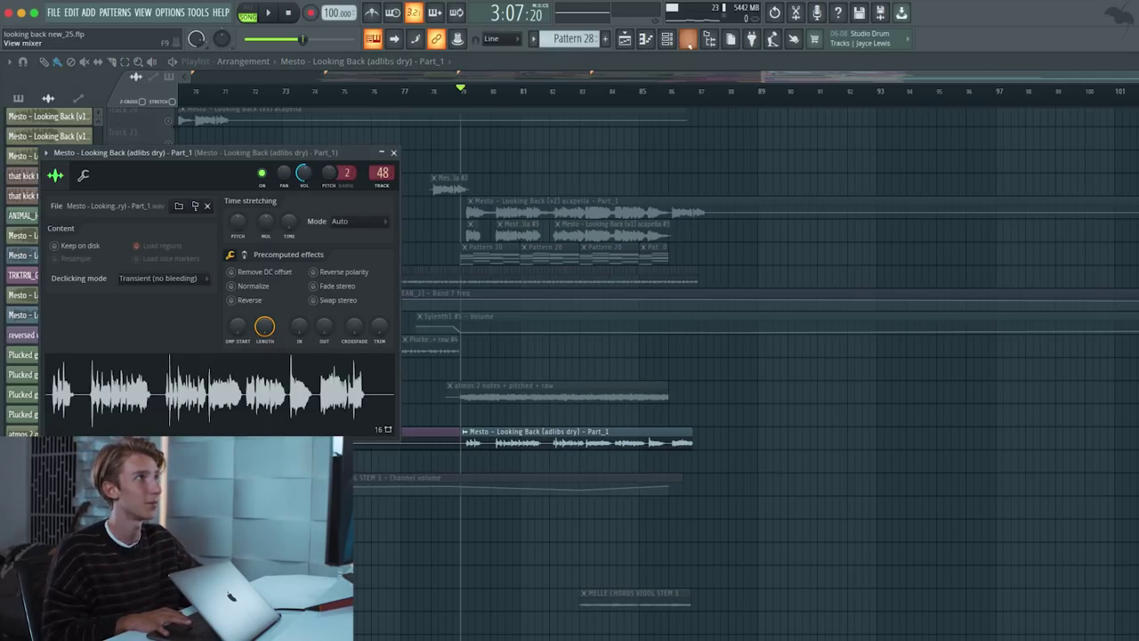
{"action": "left_click", "coordinate": [687, 38]}
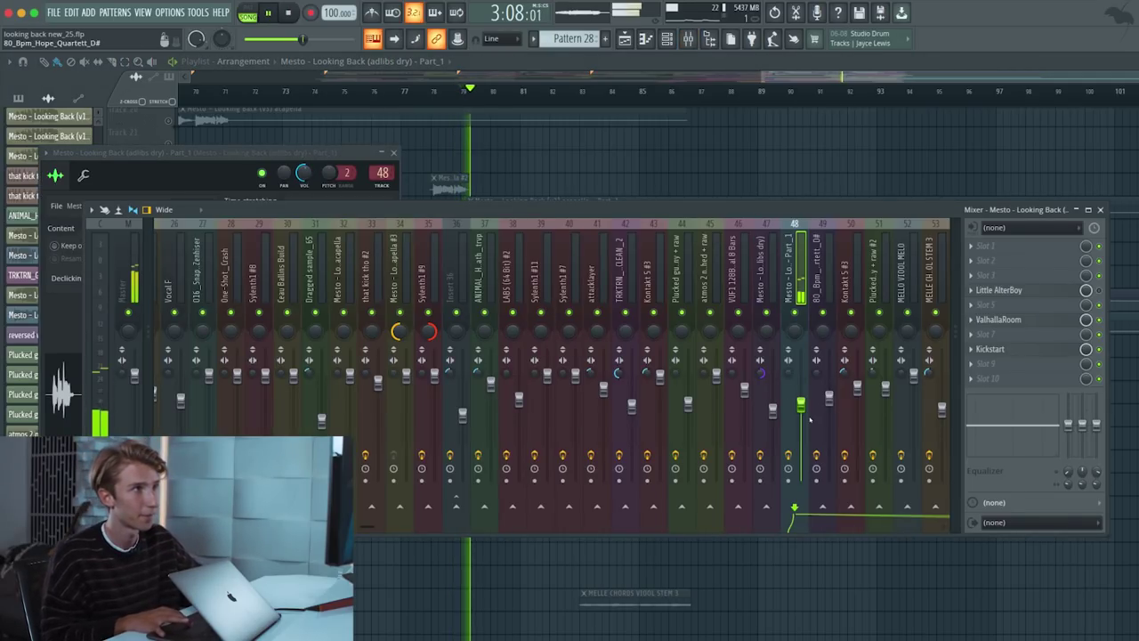
{"action": "left_click_drag", "start_coordinate": [800, 405], "coordinate": [801, 389]}
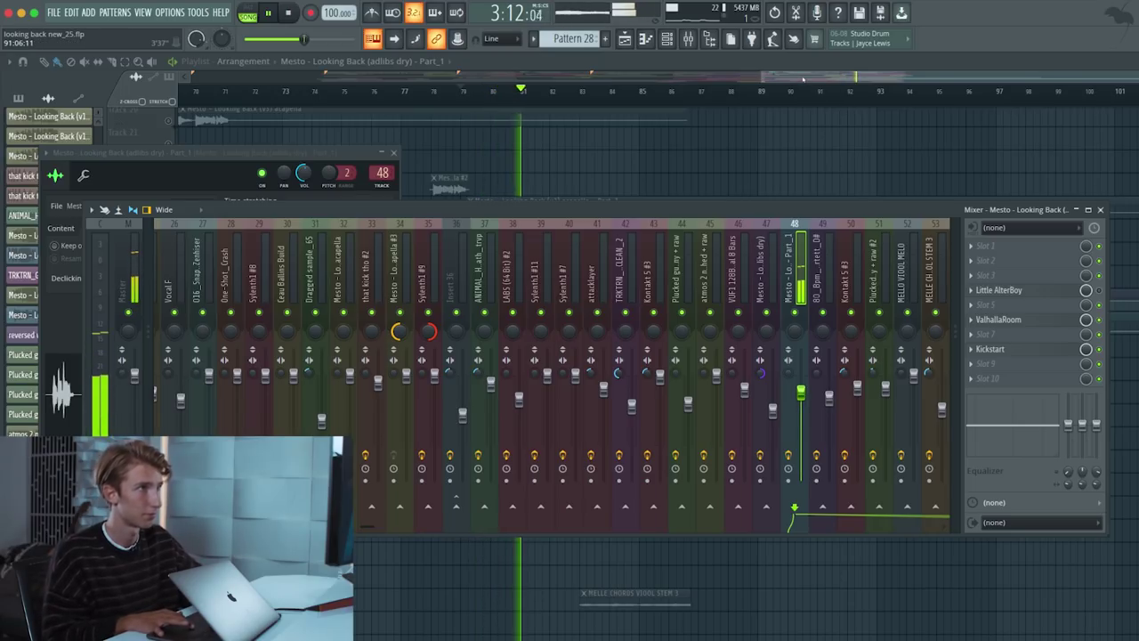
{"action": "key", "text": "space"}
{"action": "key", "text": "F9"}
- Replay from bar 79, recheck insert 48's Little AlterBoy, ValhallaRoom and Kickstart chain, then clear the solo
{"action": "scroll", "coordinate": [803, 82], "scroll_direction": "up", "scroll_amount": 5}
{"action": "scroll", "coordinate": [803, 82], "scroll_direction": "up", "scroll_amount": 5}
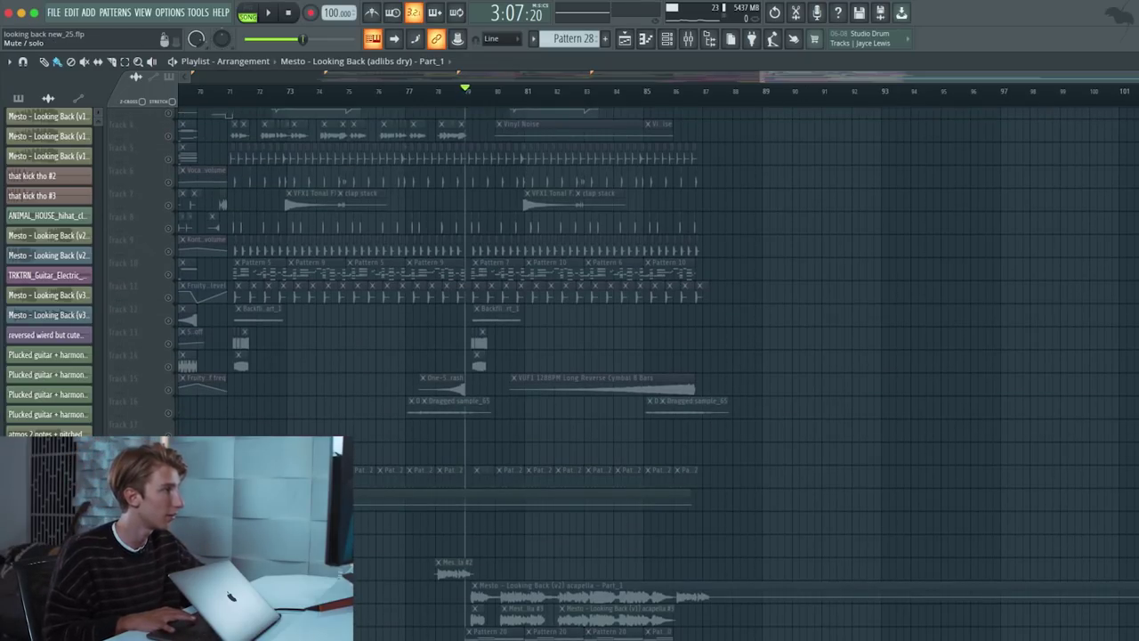
{"action": "key", "text": "space"}
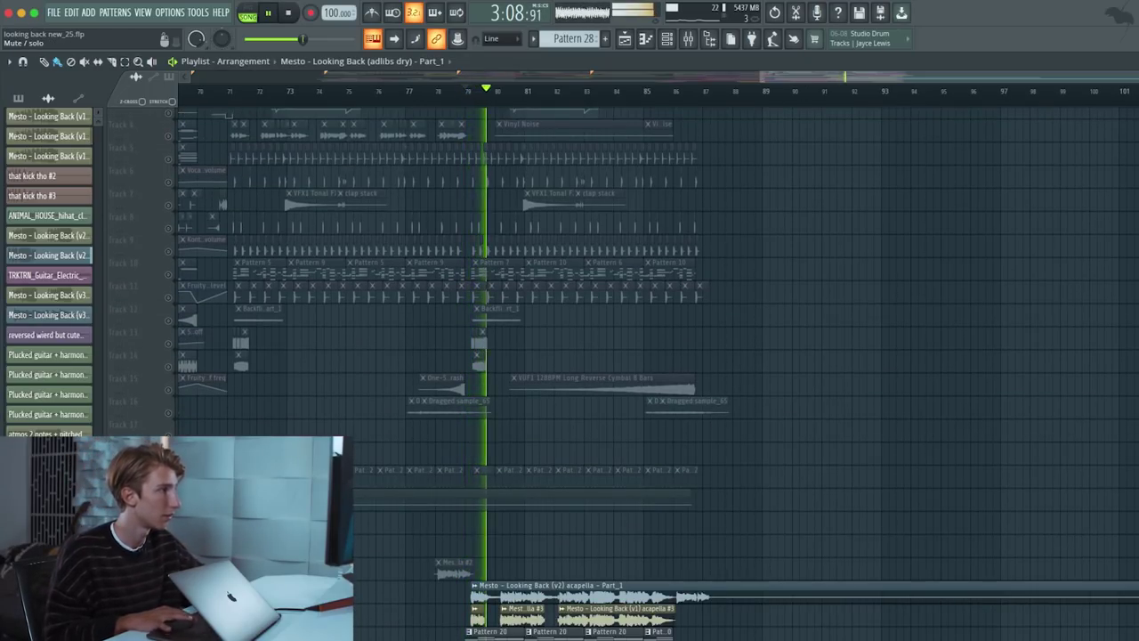
{"action": "scroll", "coordinate": [553, 556], "scroll_direction": "down", "scroll_amount": 5}
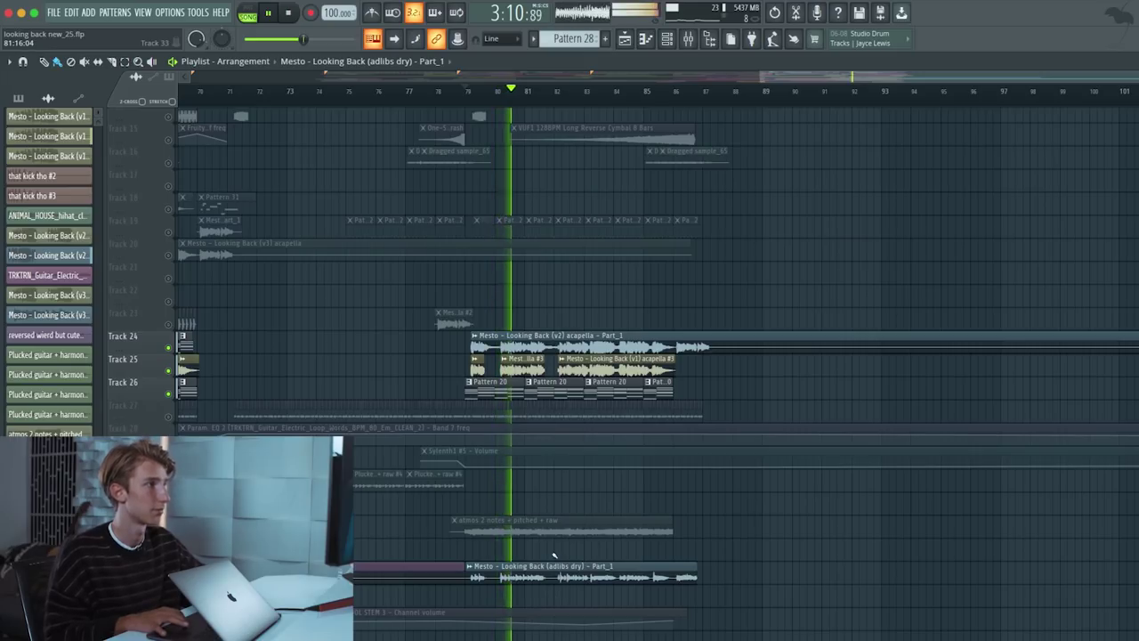
{"action": "double_click", "coordinate": [551, 572]}
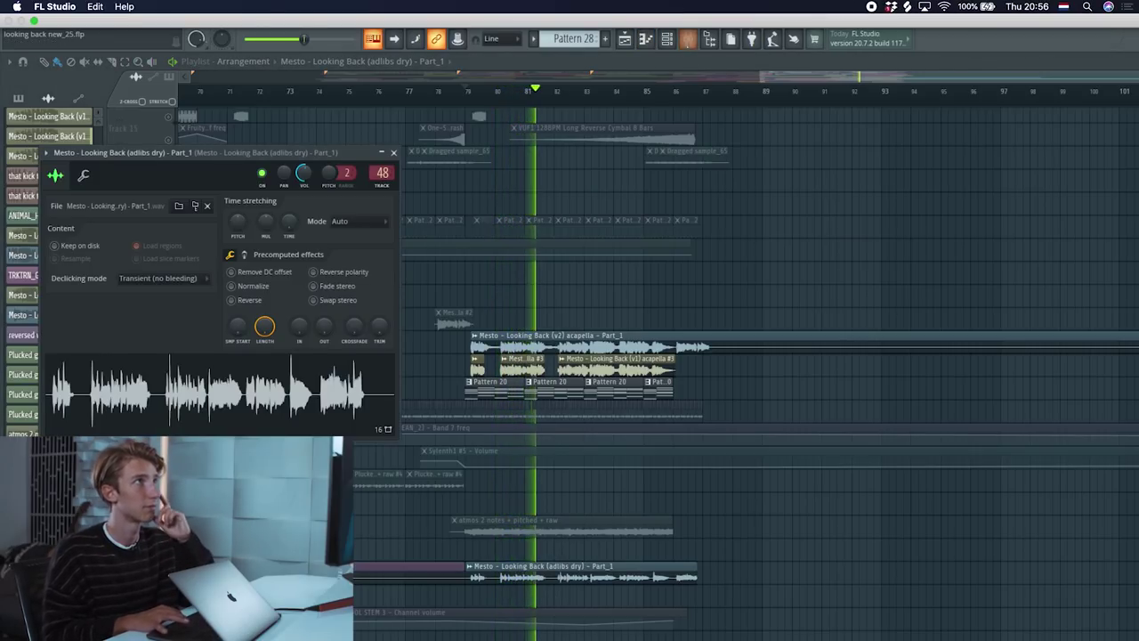
{"action": "left_click", "coordinate": [689, 40]}
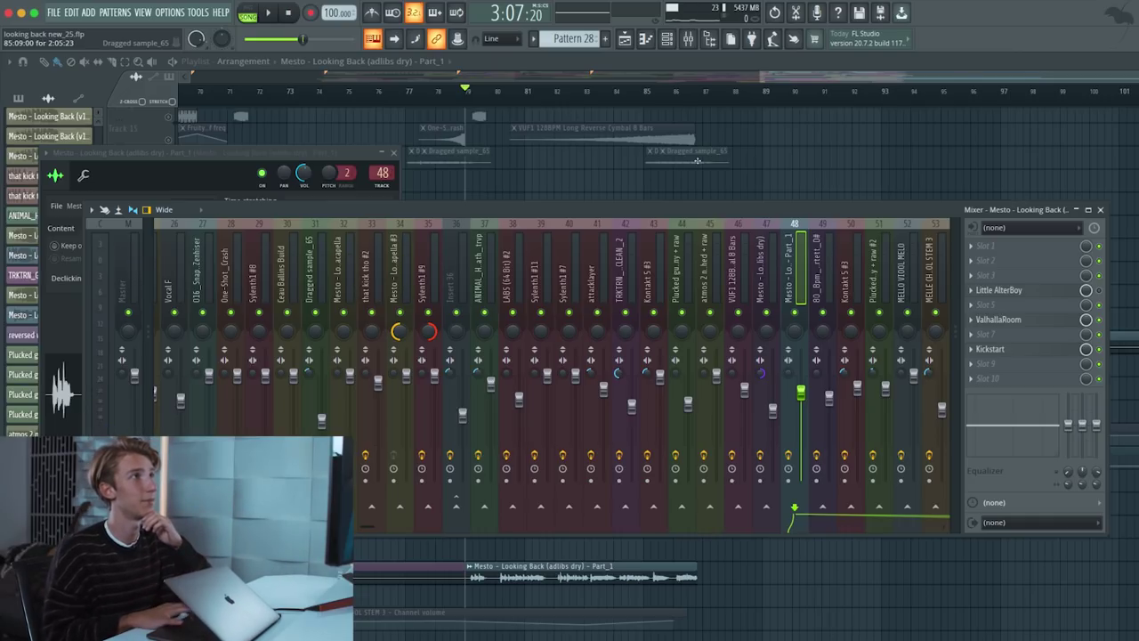
{"action": "left_click", "coordinate": [790, 77]}
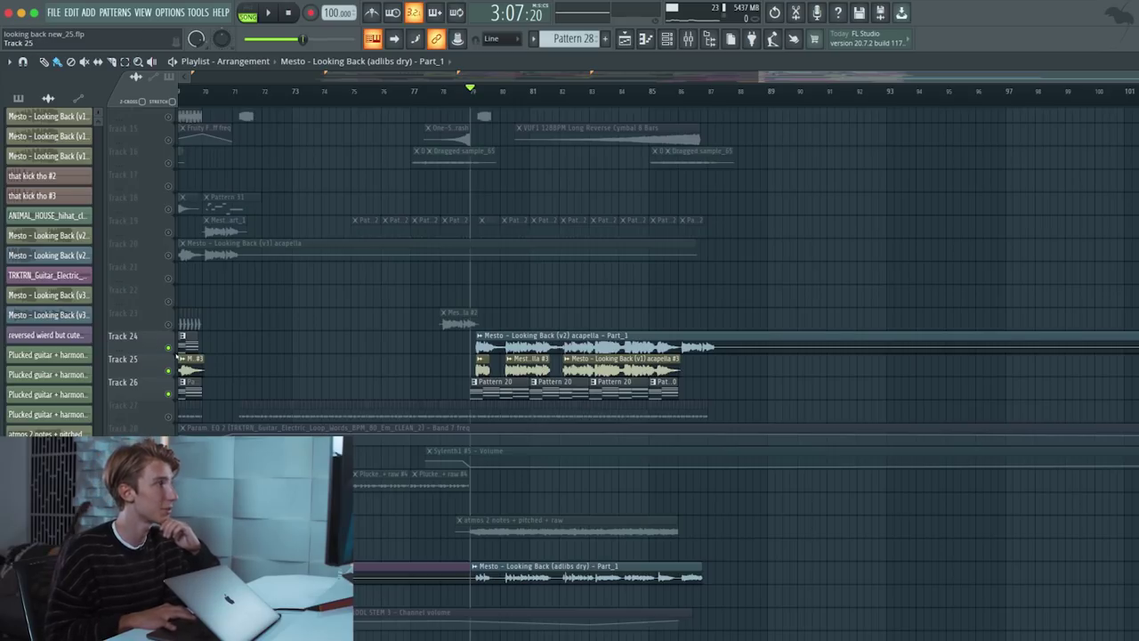
{"action": "right_click", "coordinate": [168, 347]}
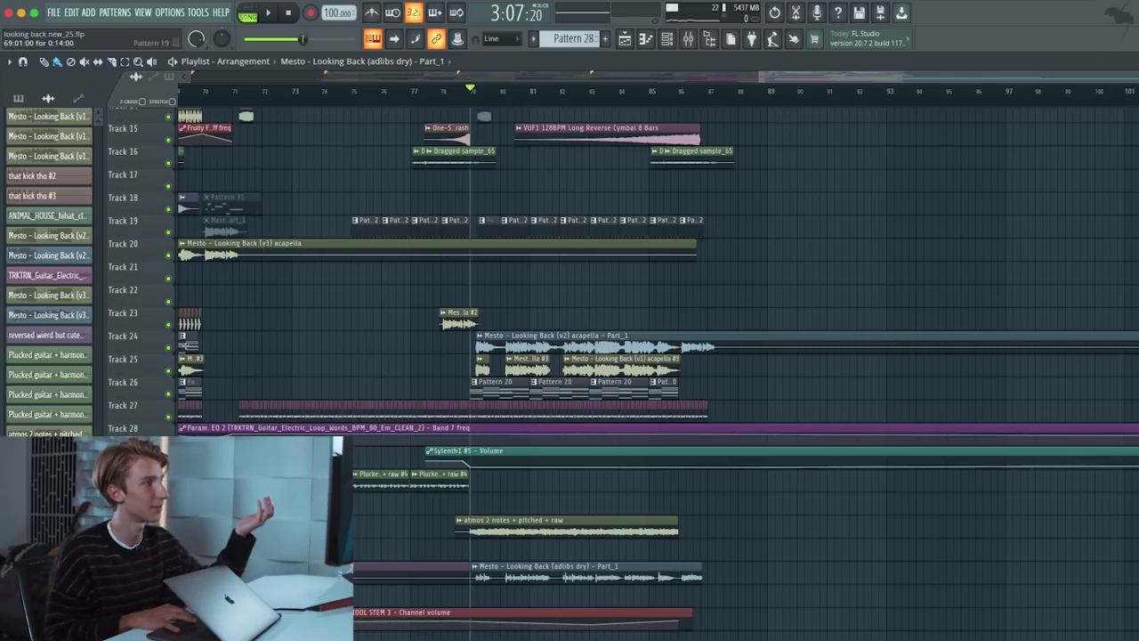
{"action": "scroll", "coordinate": [543, 565], "scroll_direction": "up", "scroll_amount": 4}
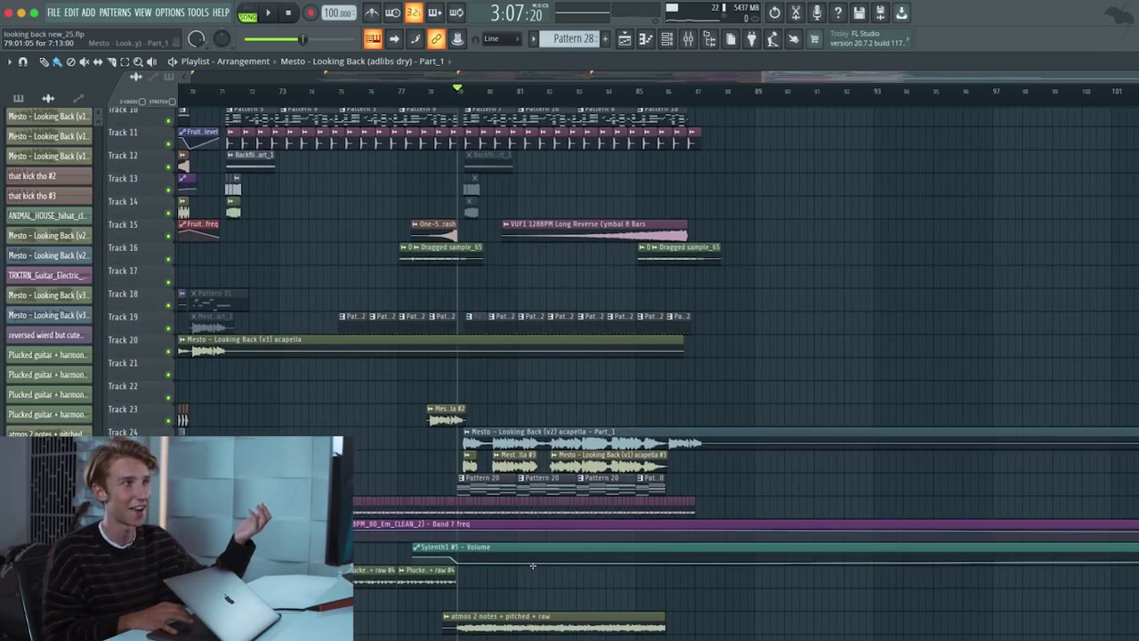
{"action": "scroll", "coordinate": [532, 566], "scroll_direction": "up", "scroll_amount": 5}
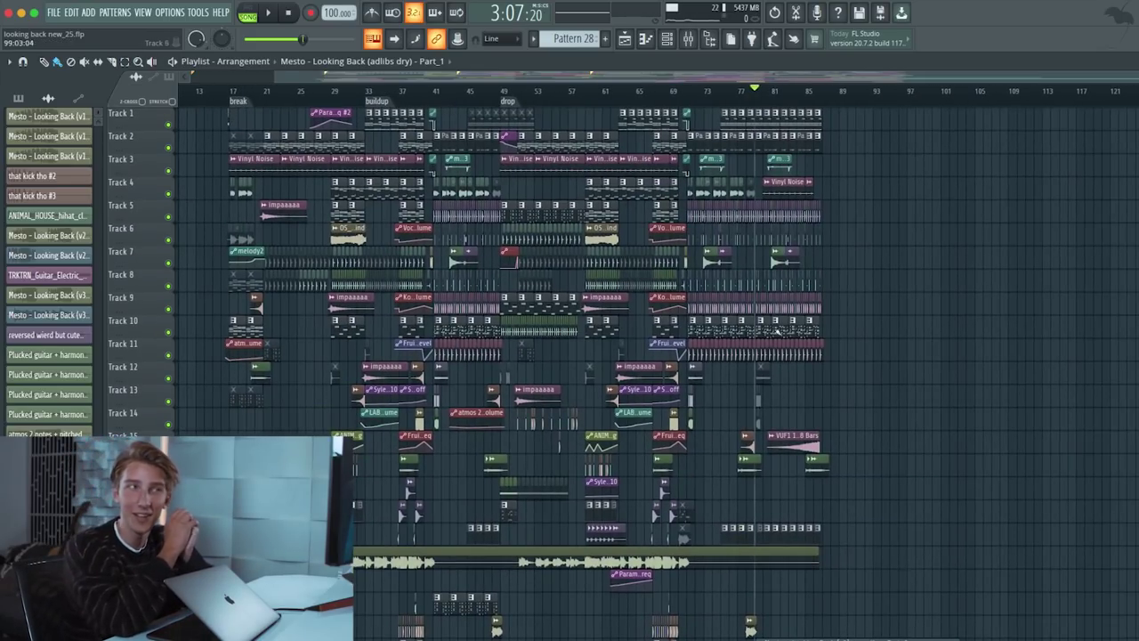